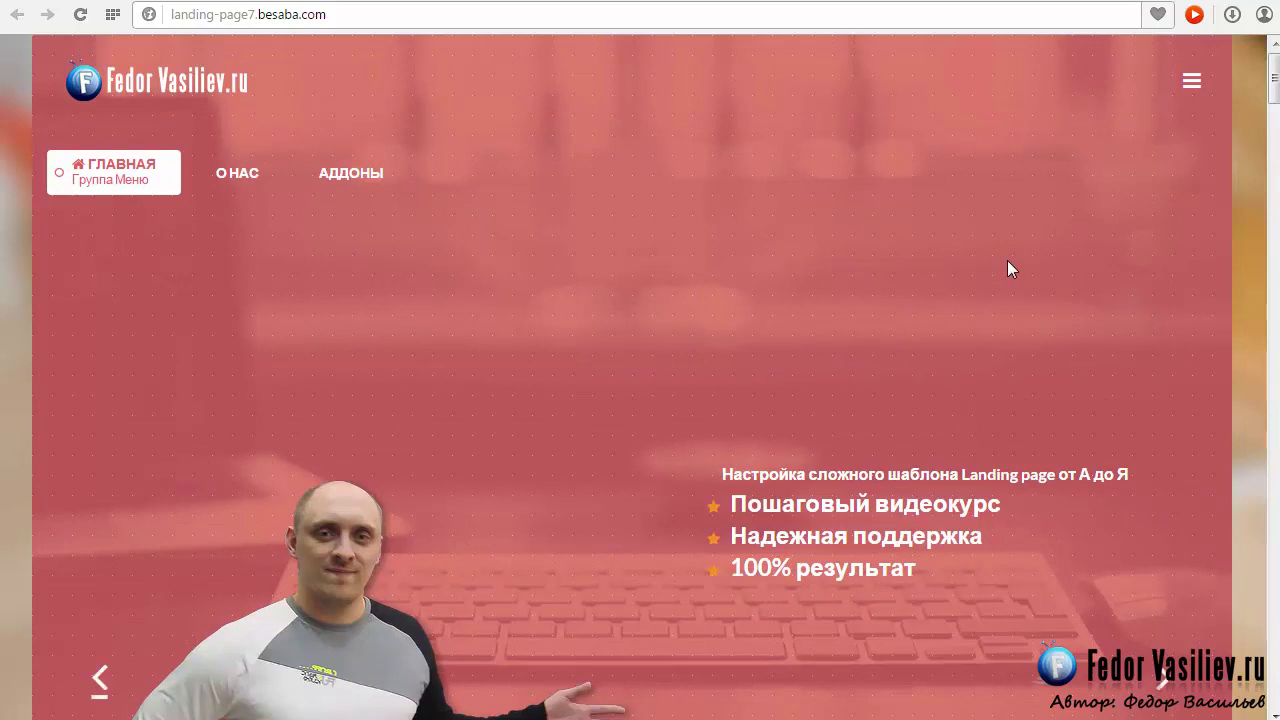
# Examine the header slider on the finished landing page, switching between its two slides with the arrows and the dots
pyautogui.moveTo(1274, 88); pyautogui.dragTo(1274, 118)
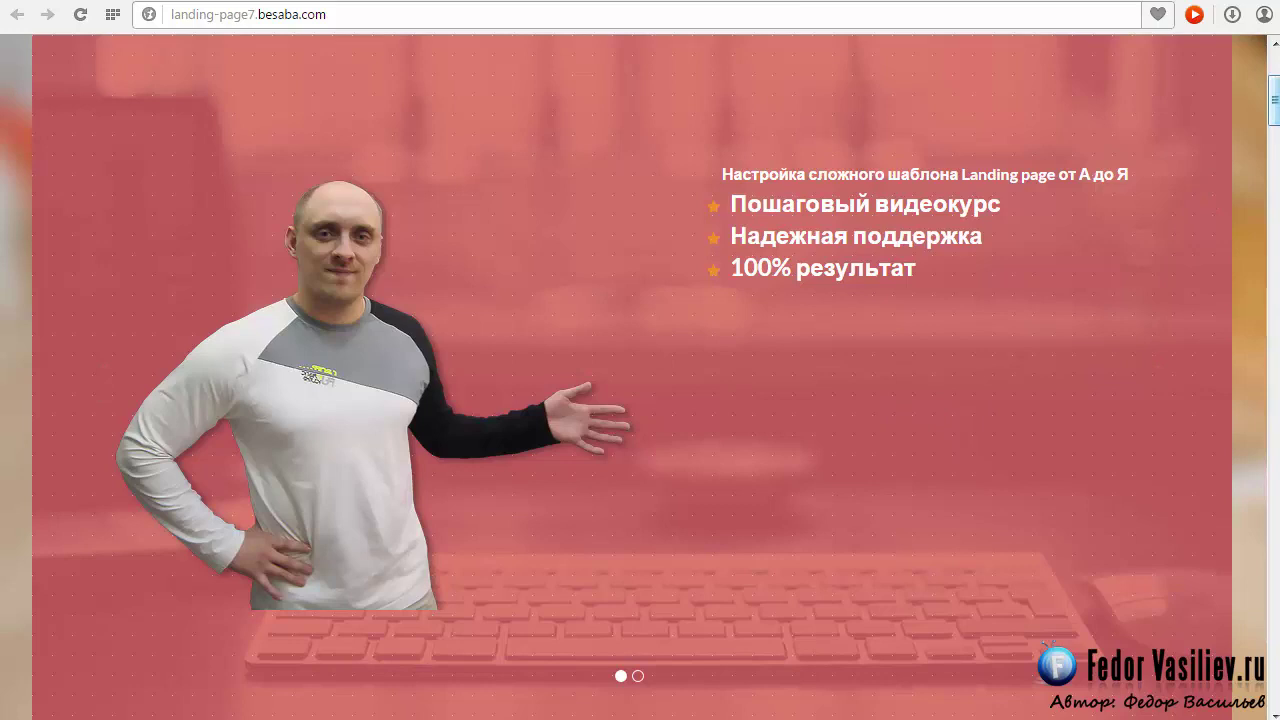
pyautogui.moveTo(1276, 118); pyautogui.dragTo(1276, 122)
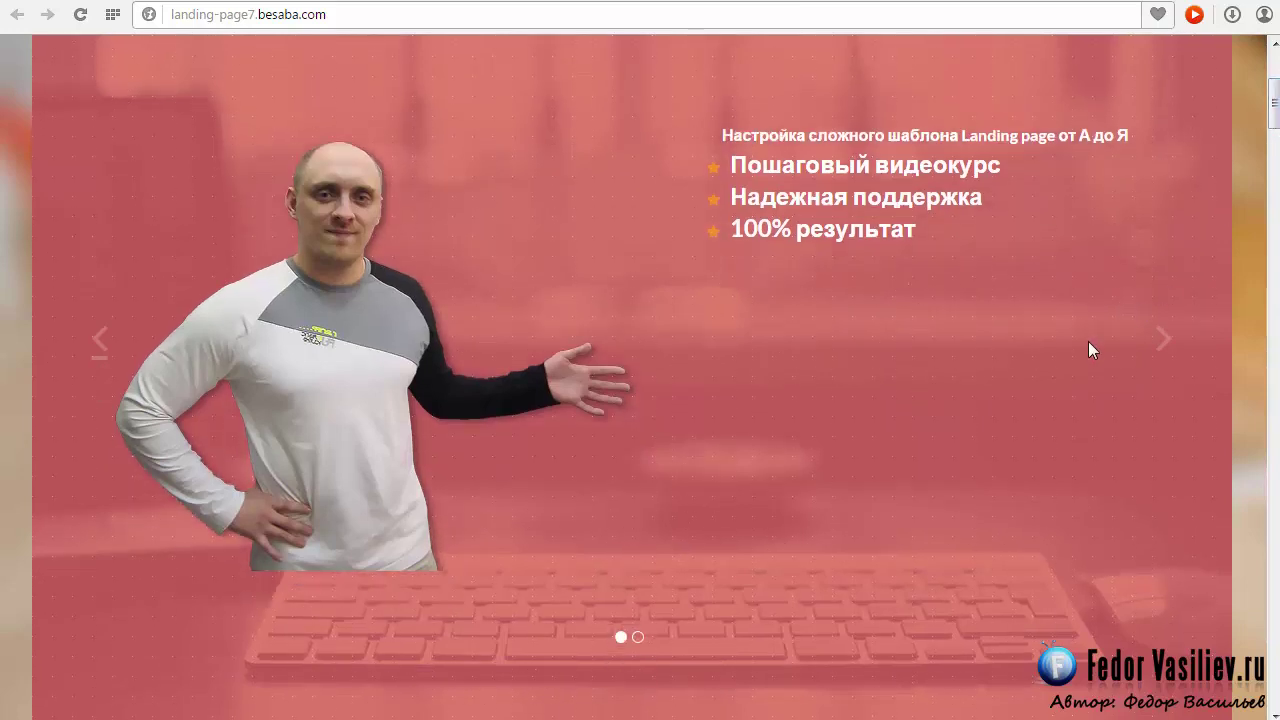
pyautogui.click(1160, 341)
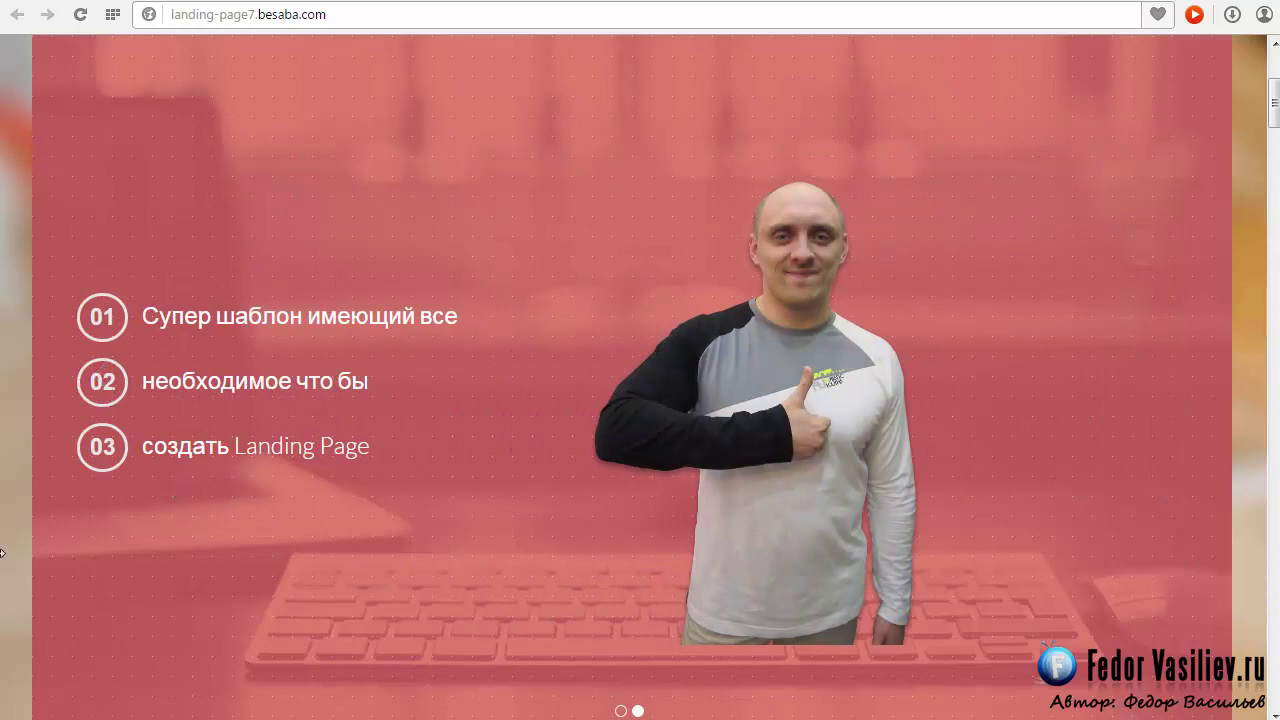
pyautogui.click(83, 376)
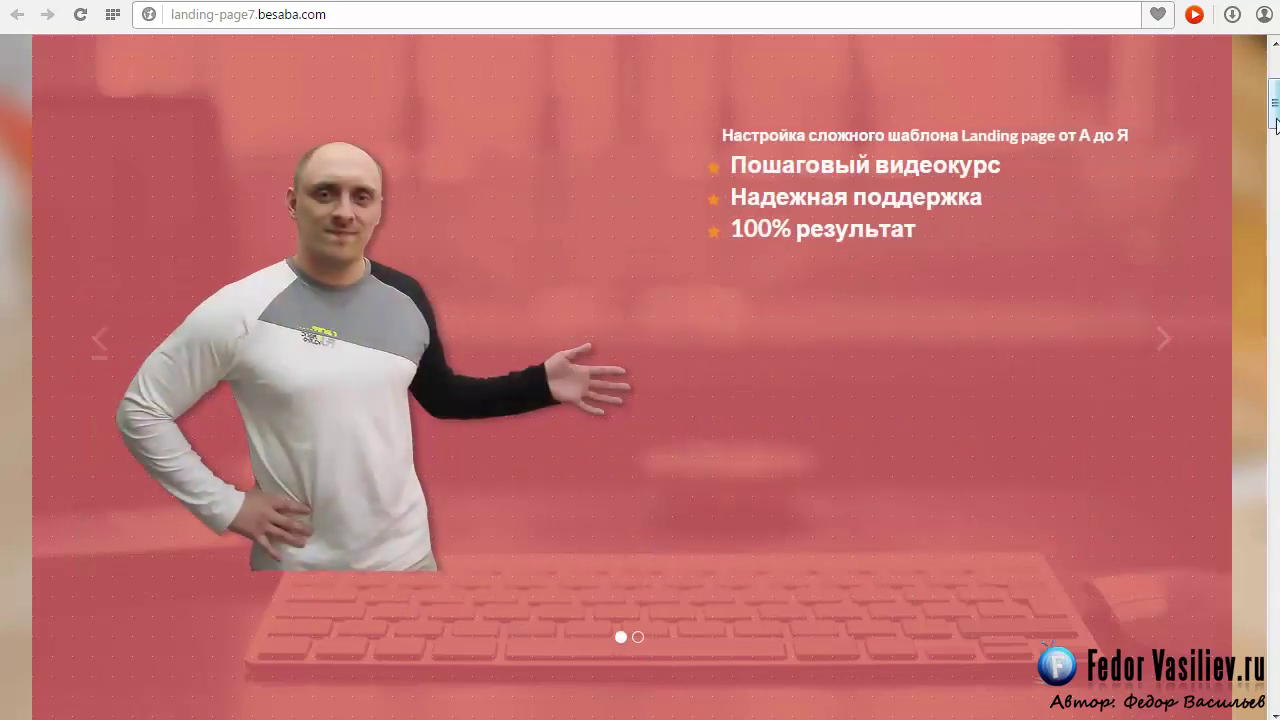
pyautogui.scroll(2, 1275, 105)
pyautogui.scroll(-3, 1276, 108)
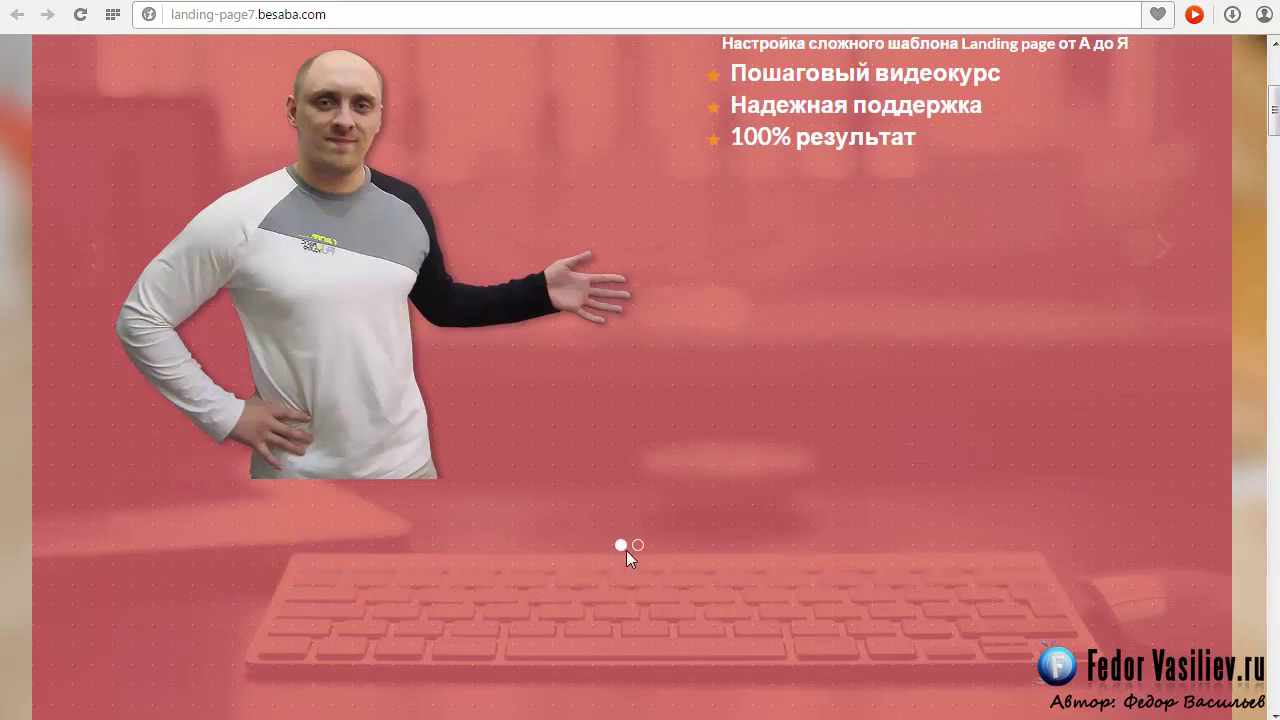
pyautogui.click(637, 546)
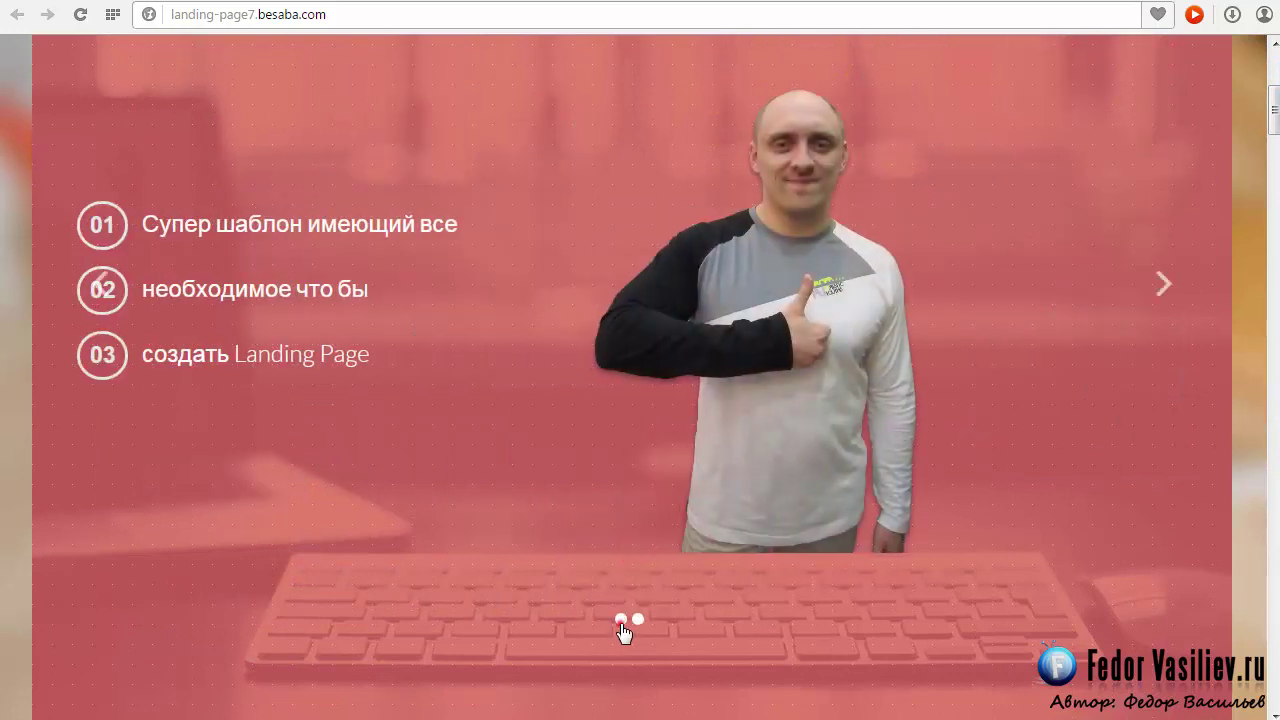
pyautogui.click(621, 620)
pyautogui.scroll(-3, 626, 551)
pyautogui.scroll(3, 626, 545)
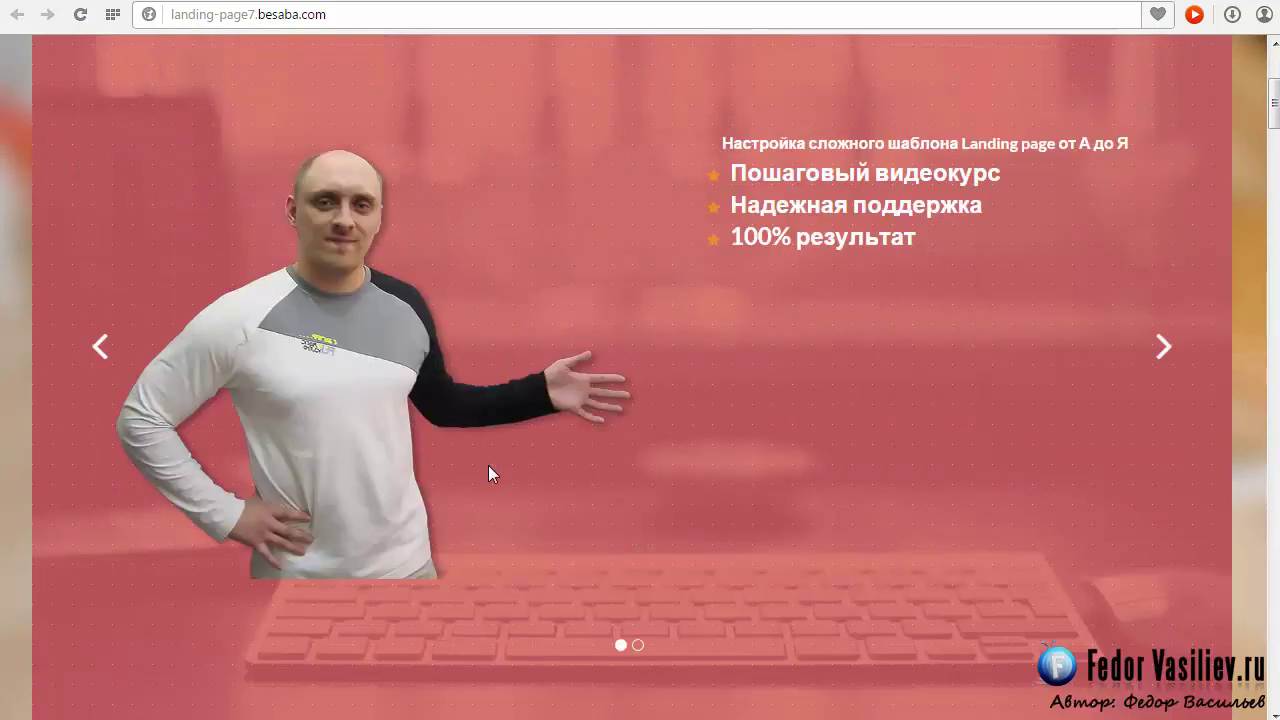
pyautogui.click(1163, 347)
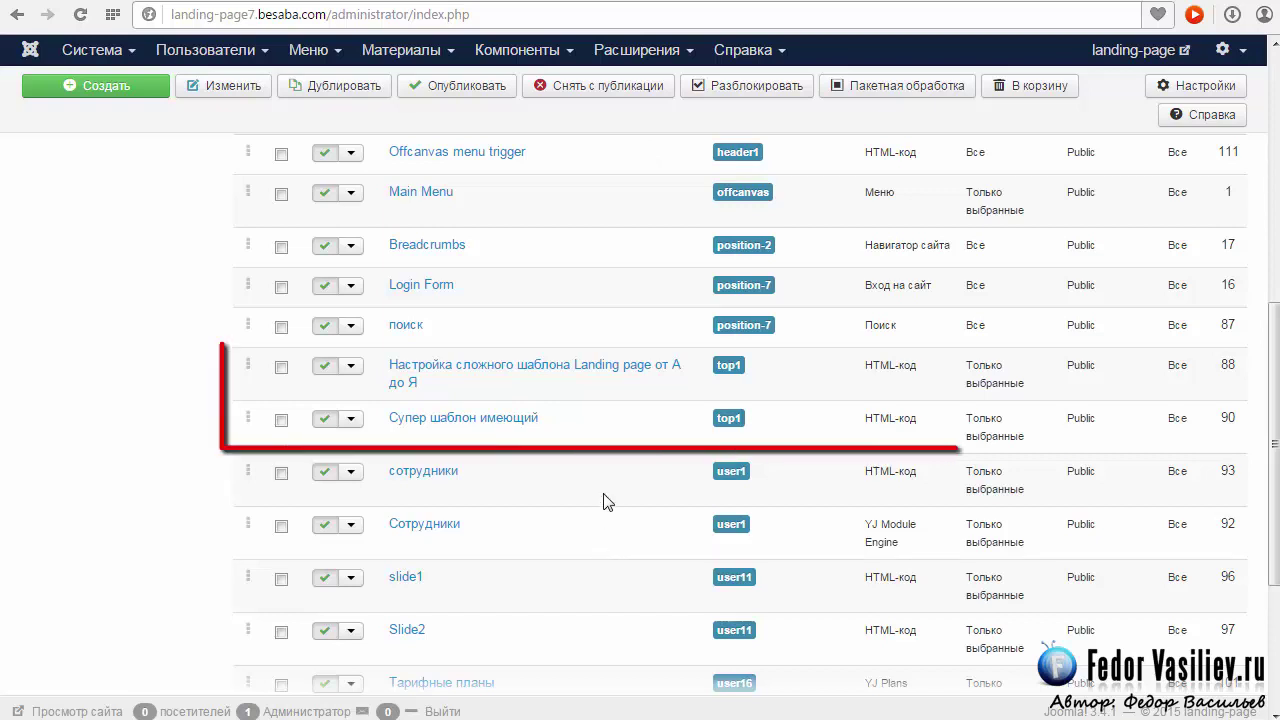
# Check the position and type of the two slider modules assigned to top1 in the finished site's module list
pyautogui.doubleClick(738, 365)
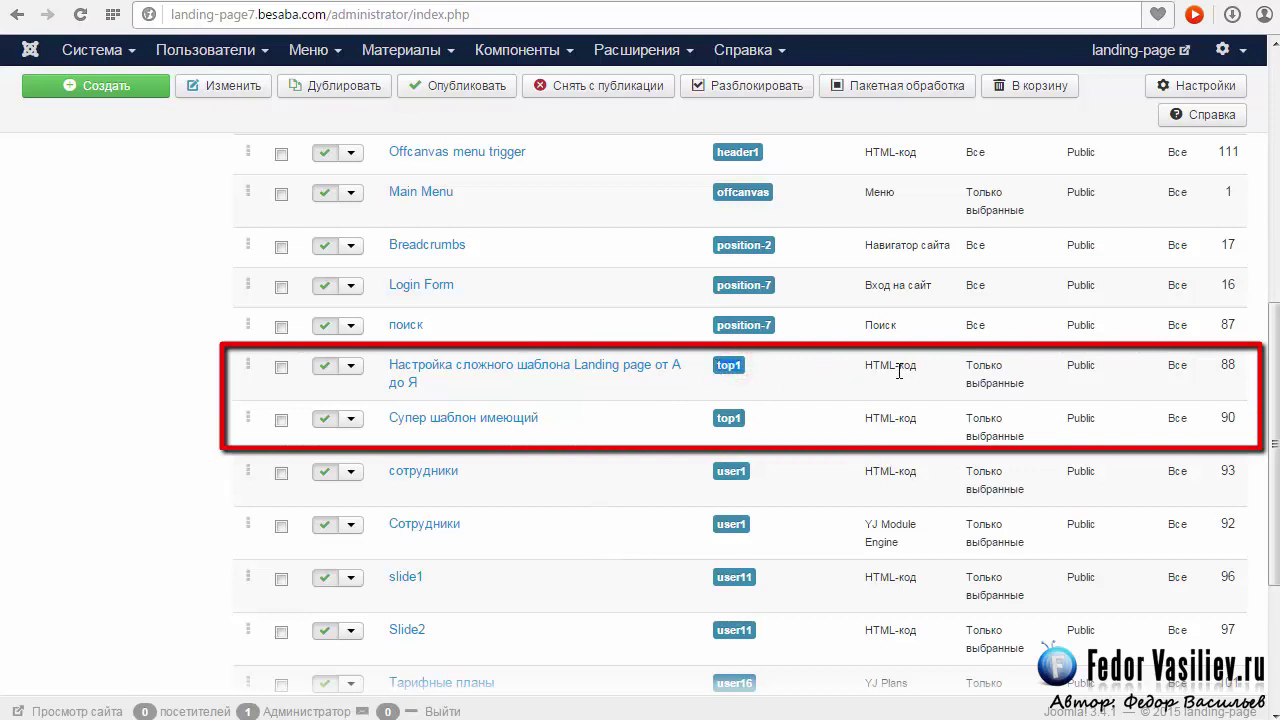
pyautogui.moveTo(866, 365); pyautogui.dragTo(915, 368)
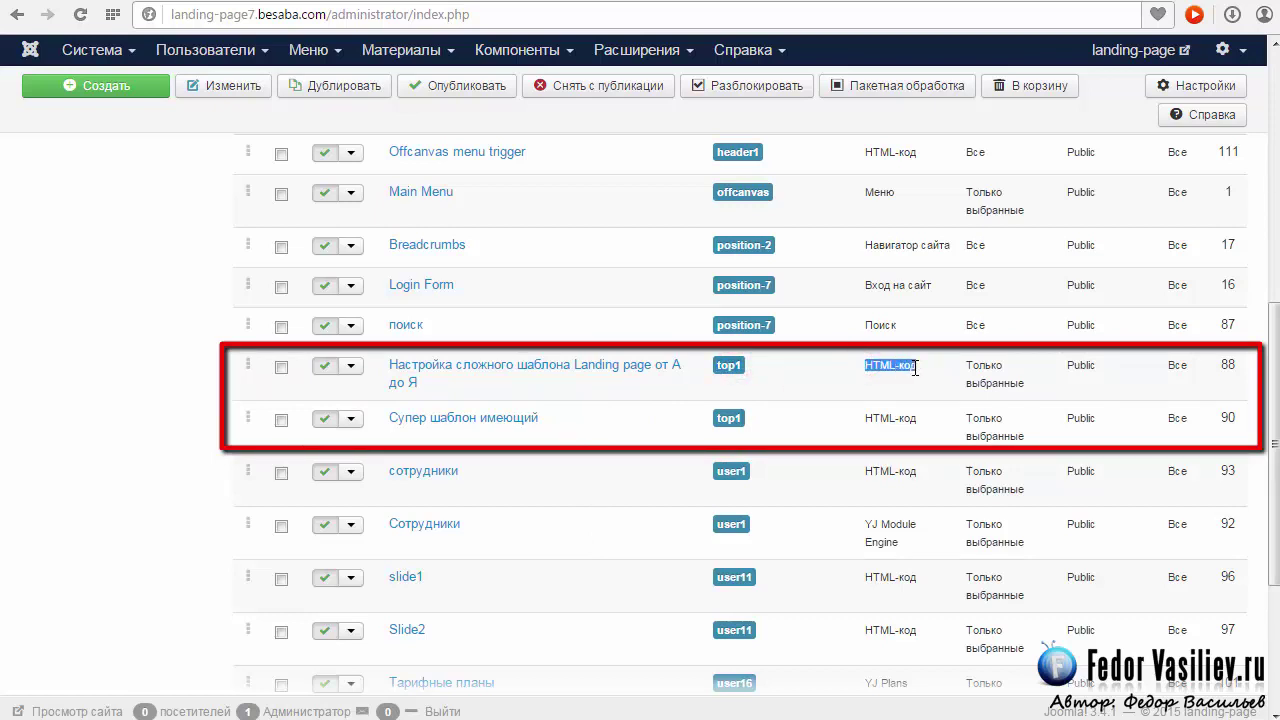
pyautogui.moveTo(866, 423); pyautogui.dragTo(913, 422)
pyautogui.moveTo(866, 365); pyautogui.dragTo(906, 368)
pyautogui.moveTo(866, 420); pyautogui.dragTo(904, 421)
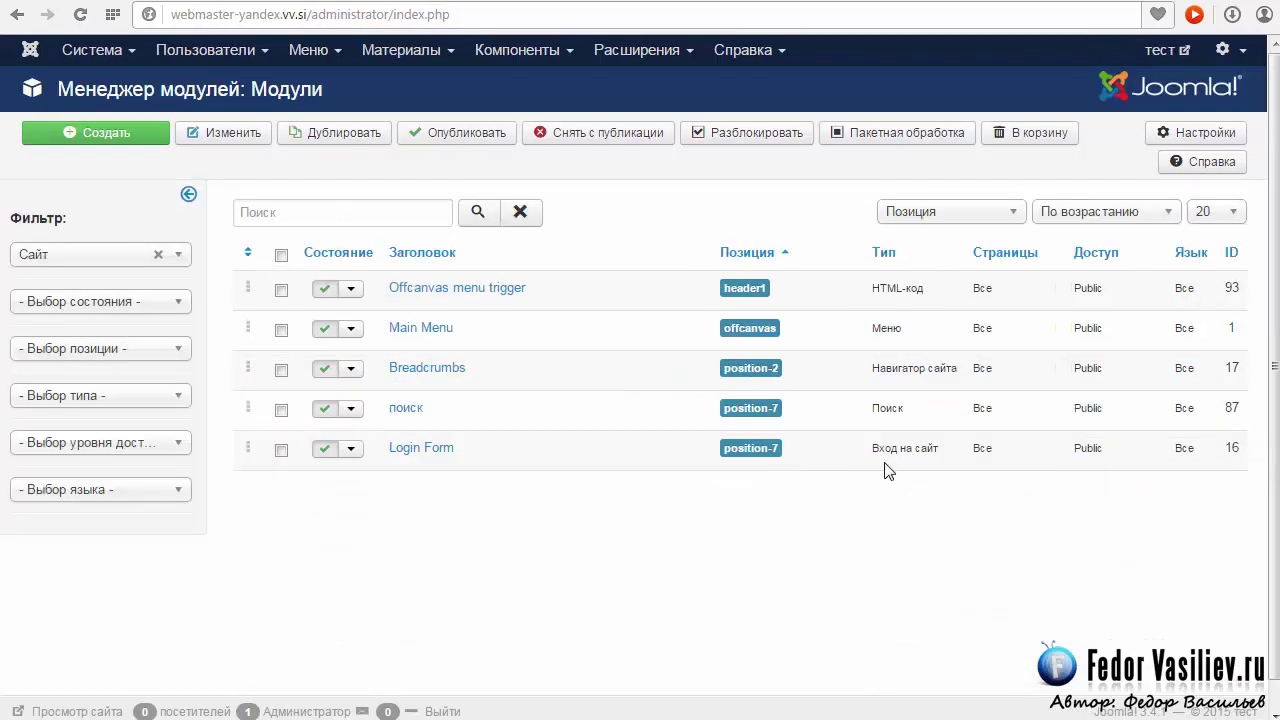
# Create a new HTML-код module titled "Настройка сложного шаблона Landing page от А до Я"
pyautogui.click(113, 135)
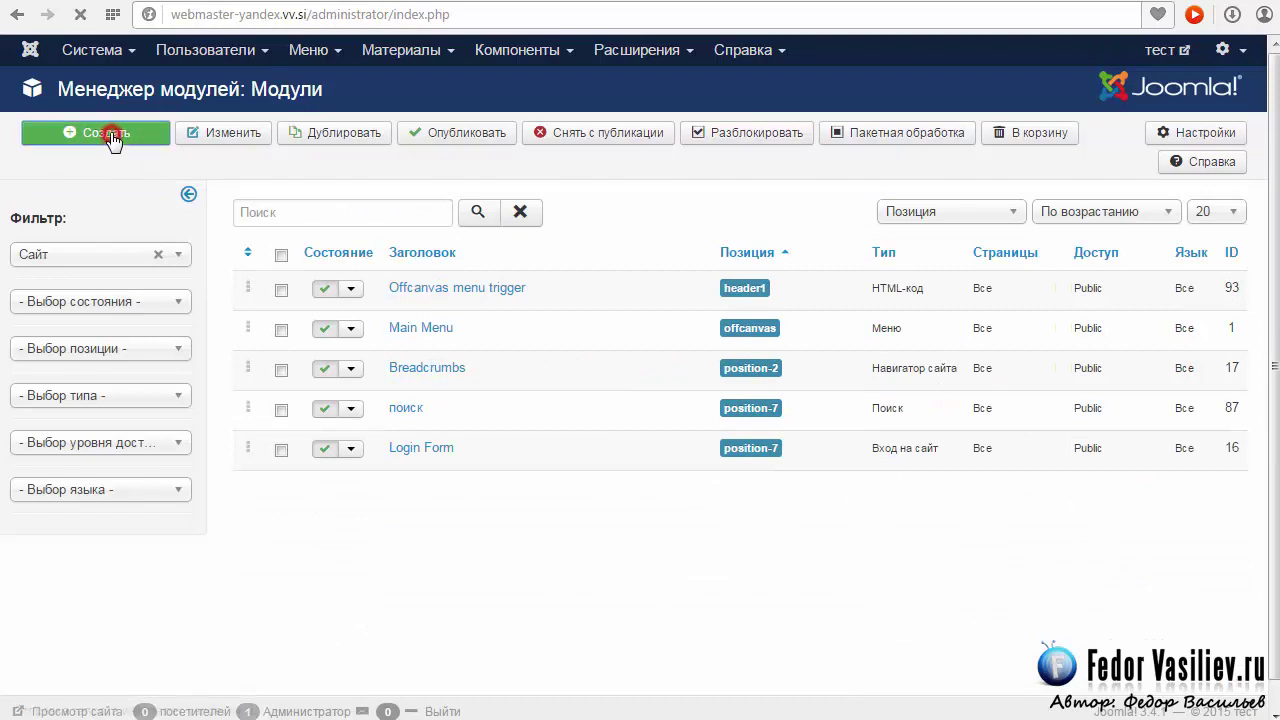
pyautogui.click(57, 242)
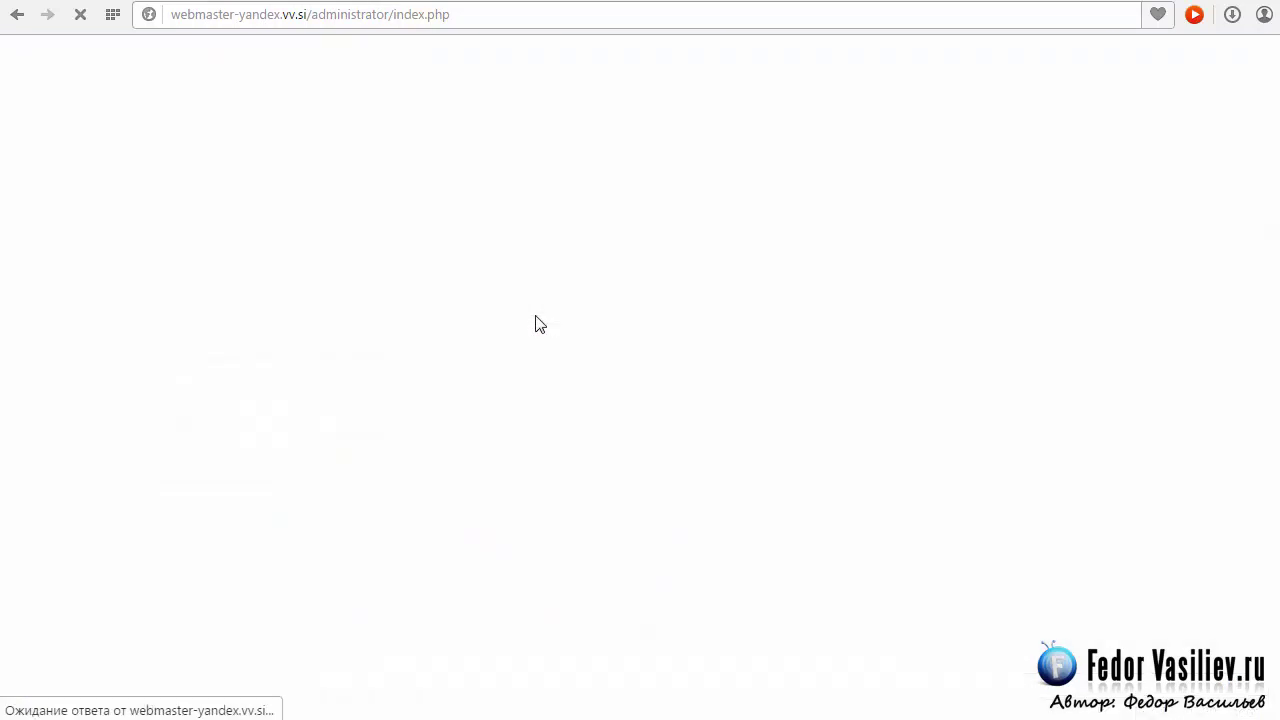
pyautogui.click(173, 183)
pyautogui.rightClick(173, 183)
pyautogui.click(246, 303)
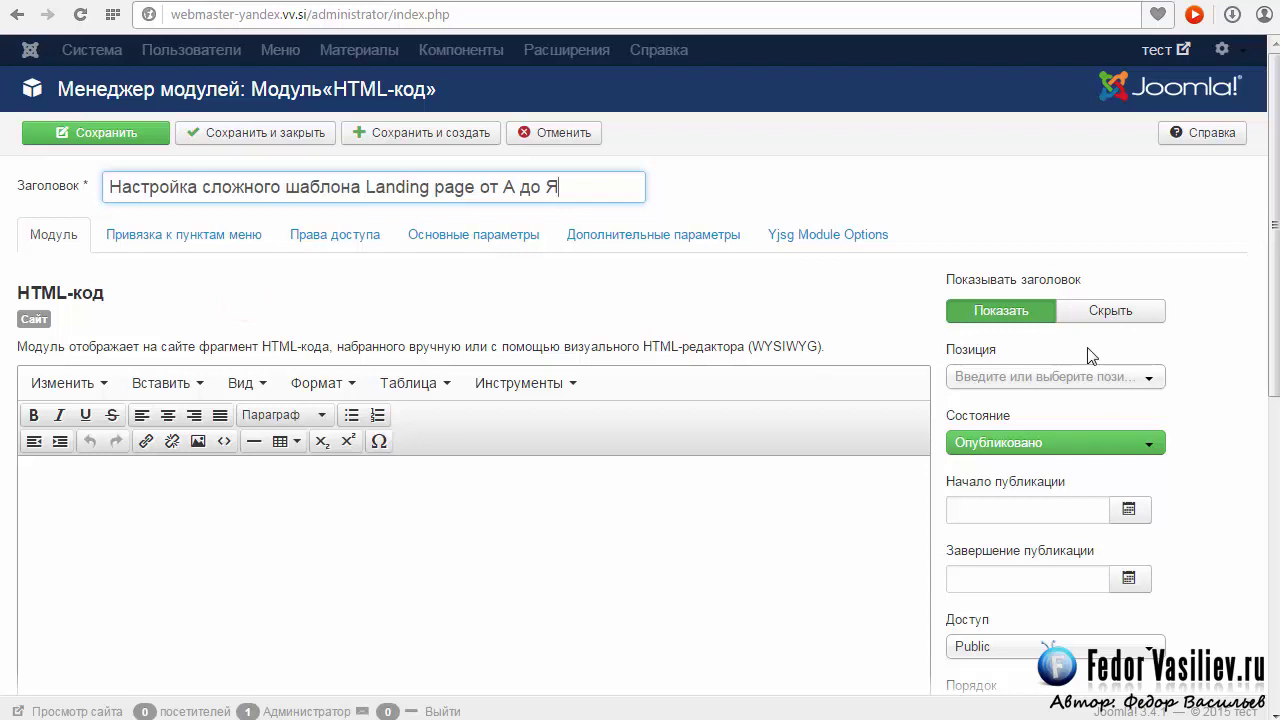
# Hide the module's title and assign the module to position Top1 [top1]
pyautogui.click(1098, 312)
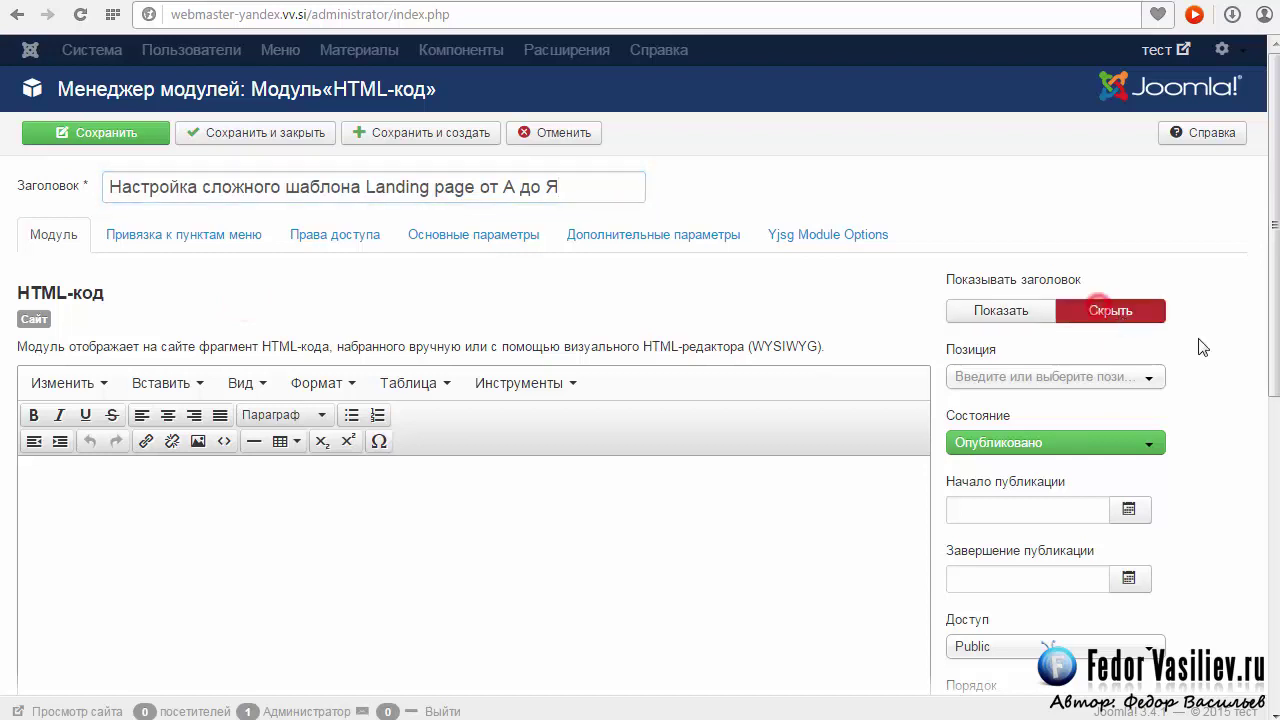
pyautogui.click(1150, 380)
pyautogui.moveTo(1152, 443); pyautogui.dragTo(1153, 505)
pyautogui.click(1030, 622)
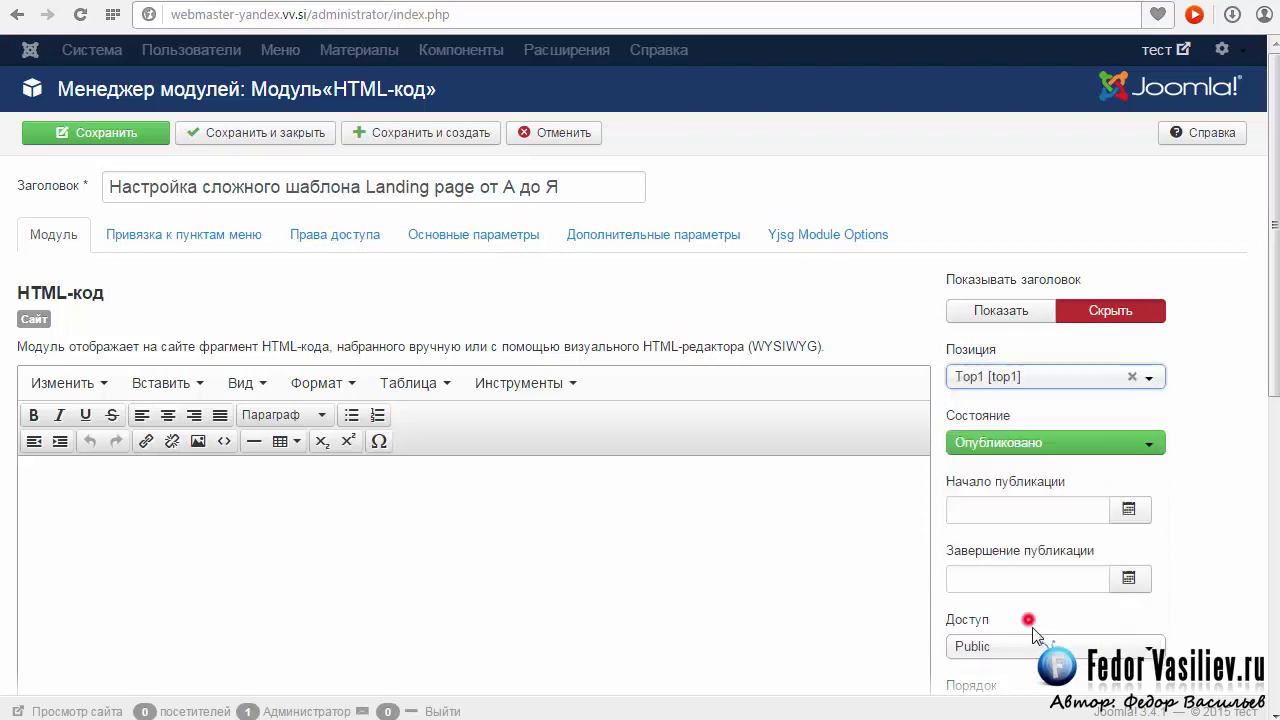
# Limit the module to selected pages, excluding группа1, вход, группа2 and Поиск so that only Главная stays assigned
pyautogui.click(134, 236)
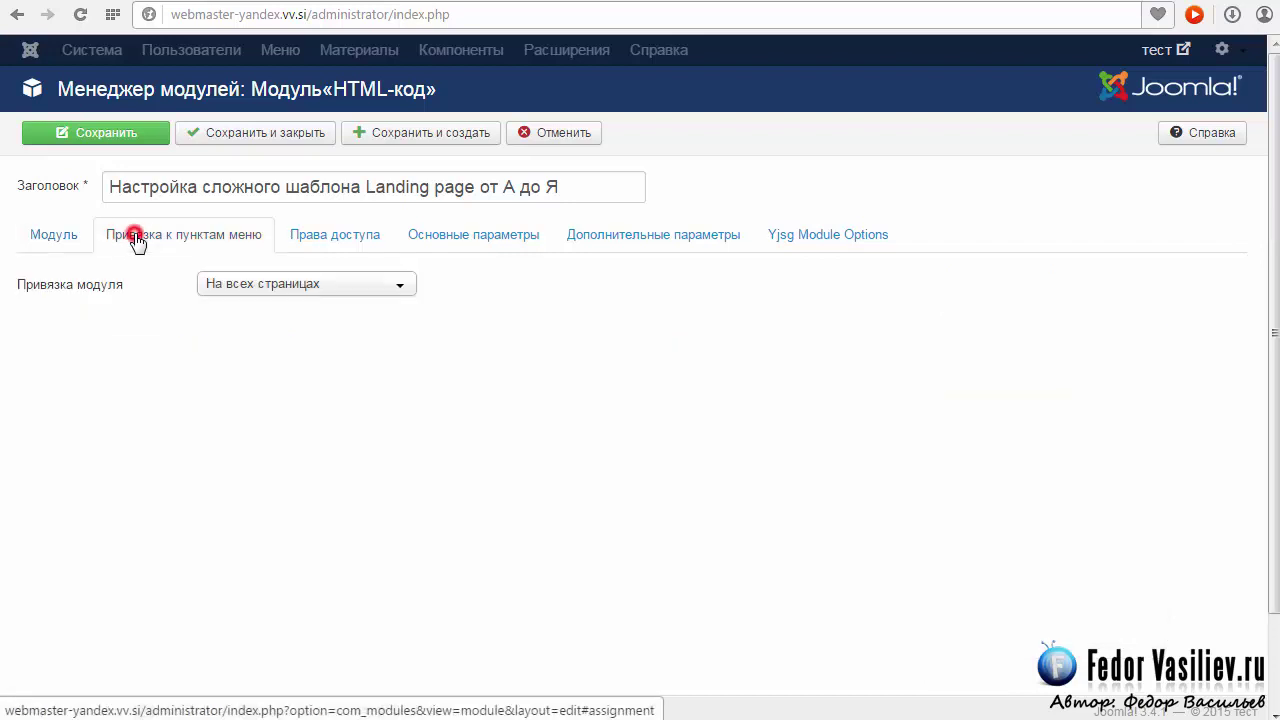
pyautogui.click(287, 288)
pyautogui.click(255, 358)
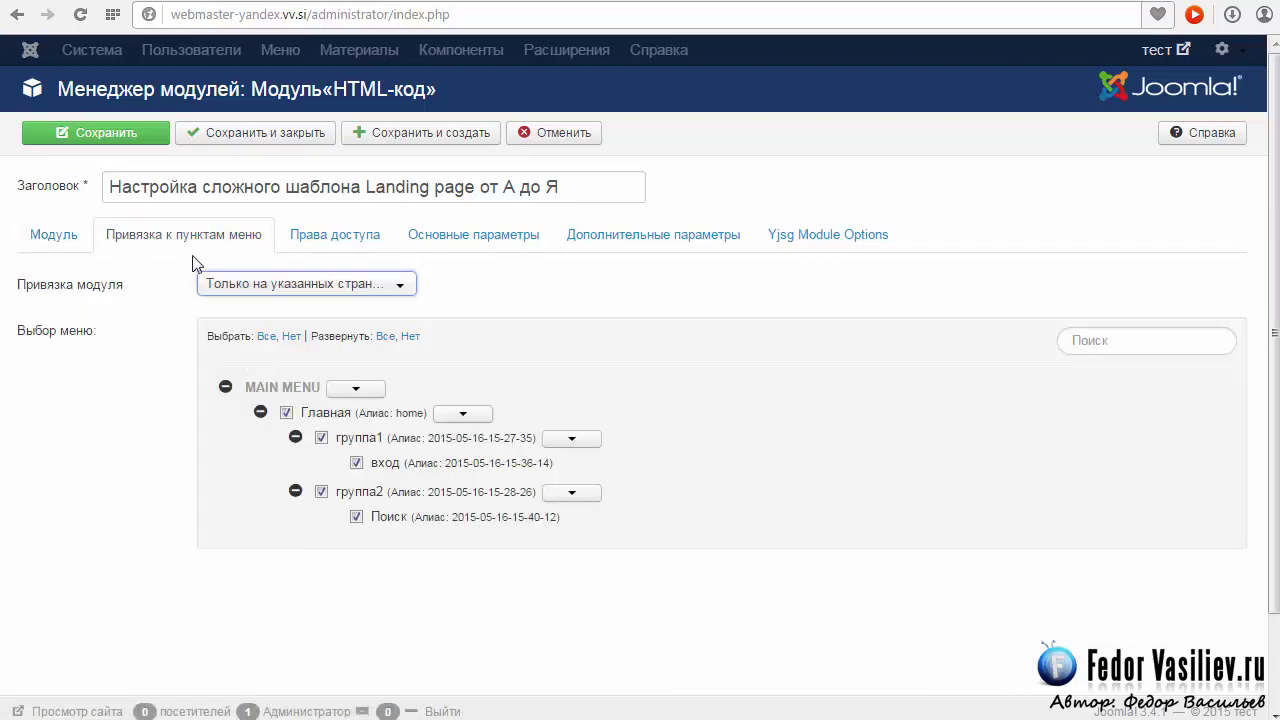
pyautogui.click(321, 438)
pyautogui.click(356, 463)
pyautogui.click(321, 491)
pyautogui.click(356, 517)
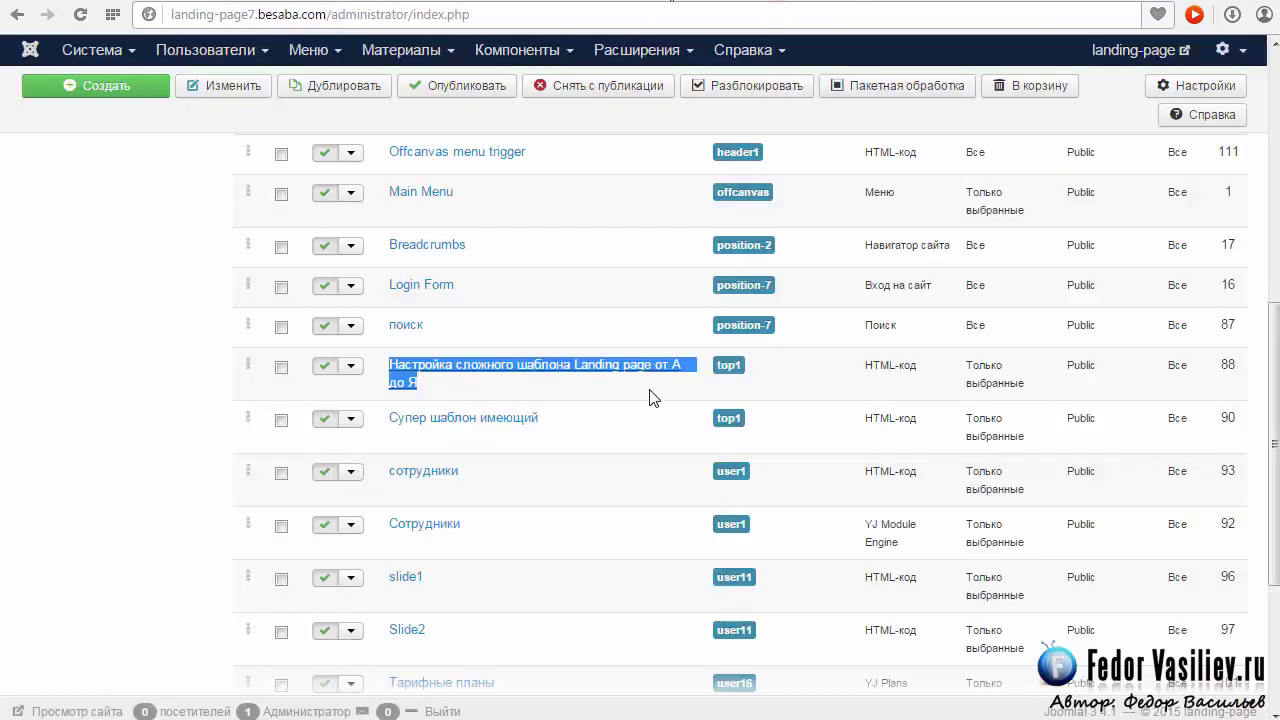
# Open the finished site's module "Настройка сложного шаблона Landing page от А до Я" and copy its CSS class suffix aslider
pyautogui.click(650, 397)
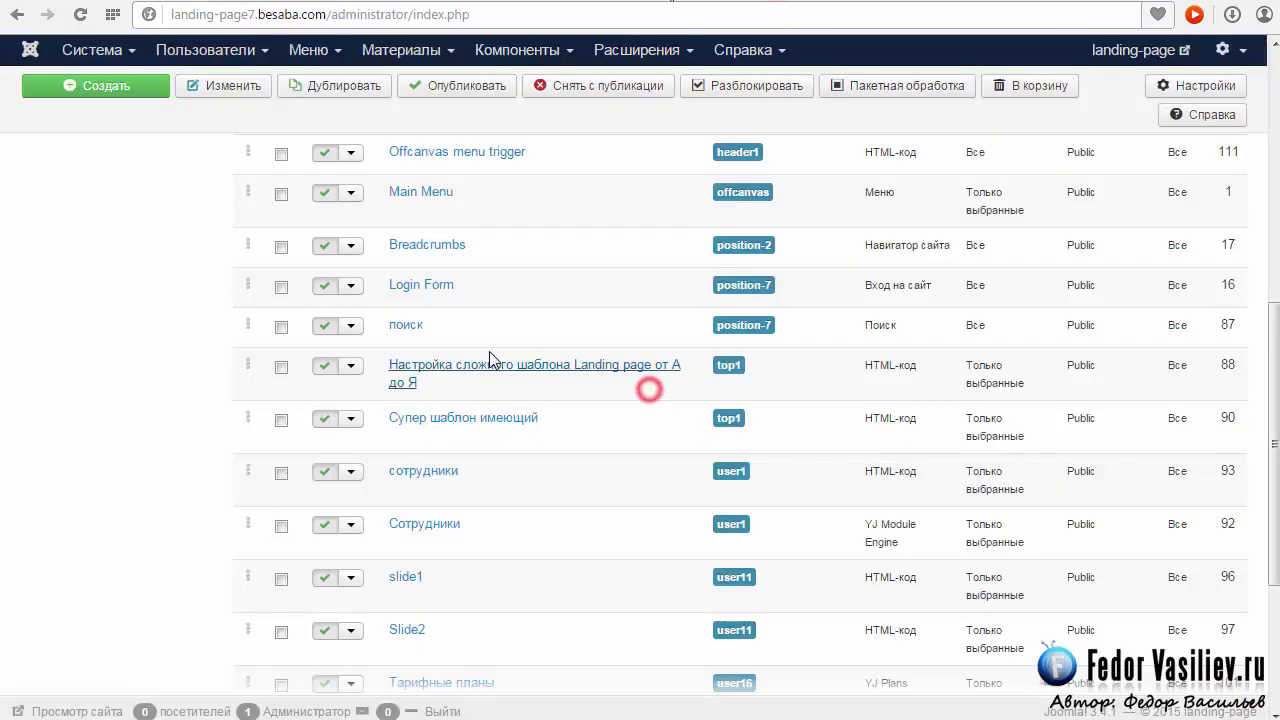
pyautogui.click(492, 371)
pyautogui.scroll(-5, 611, 348)
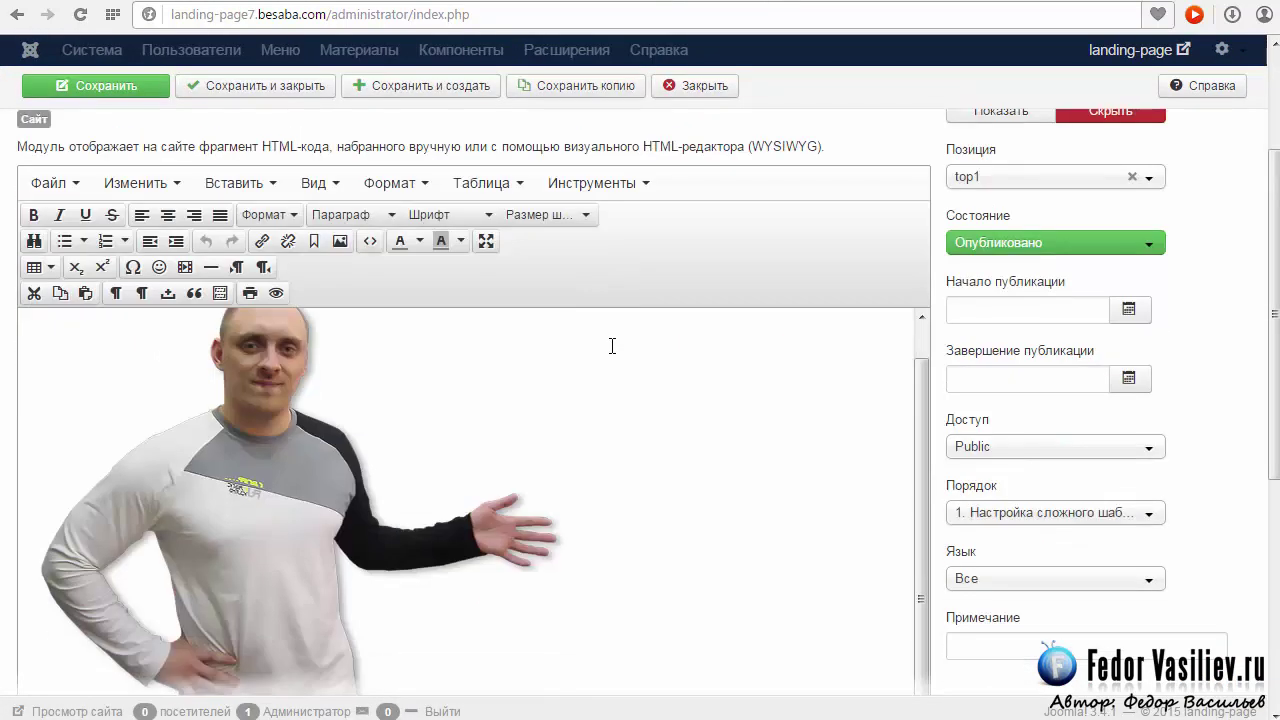
pyautogui.scroll(5, 1016, 436)
pyautogui.click(626, 212)
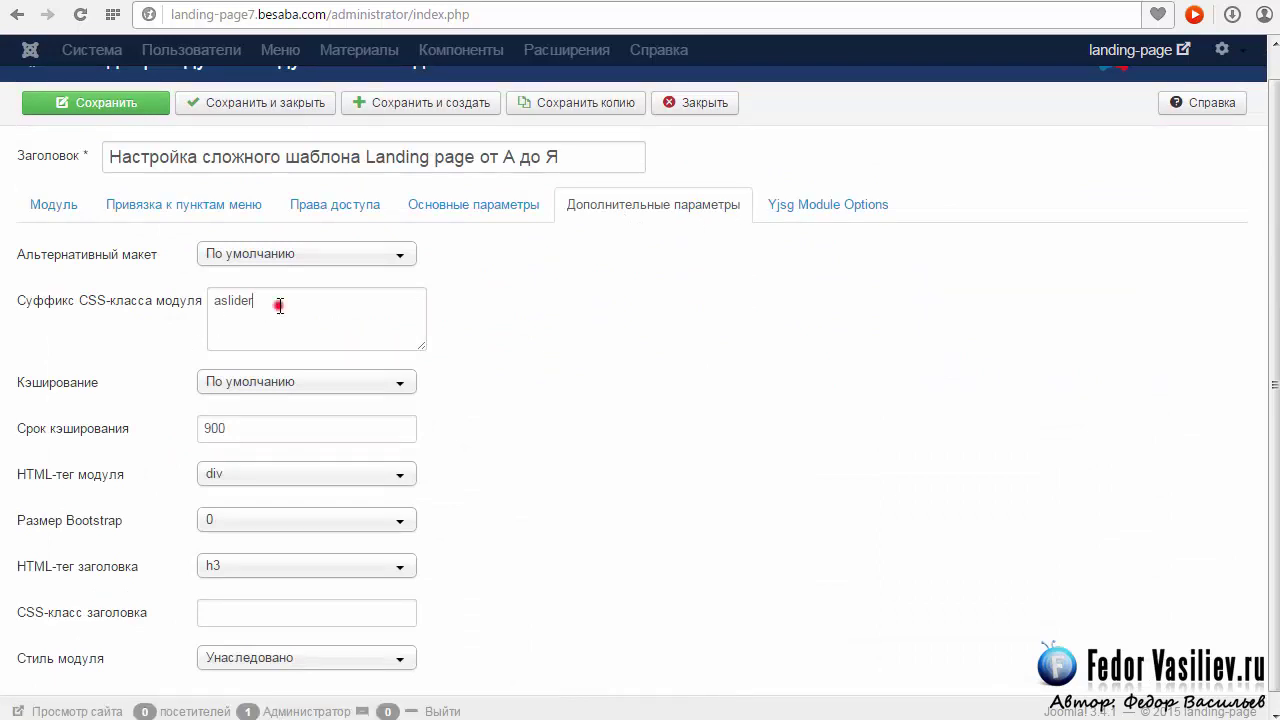
pyautogui.moveTo(277, 300); pyautogui.dragTo(54, 314)
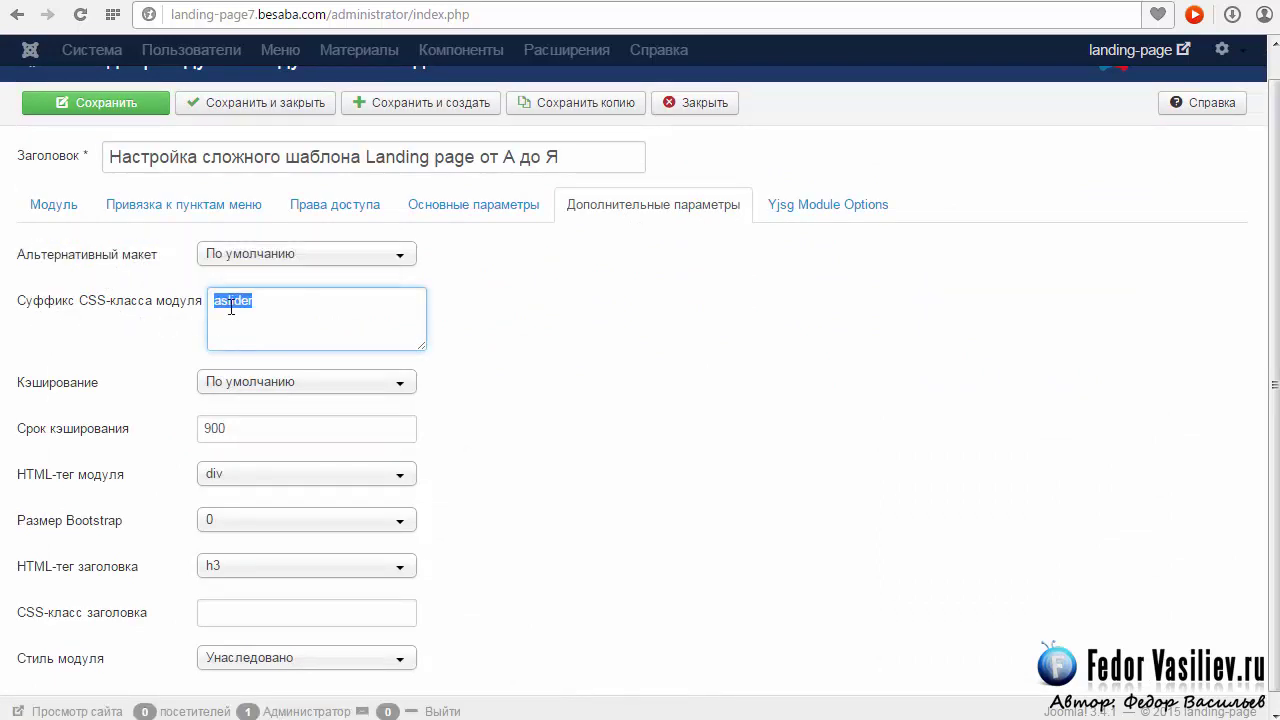
pyautogui.click(267, 319)
pyautogui.click(280, 305)
pyautogui.doubleClick(280, 305)
pyautogui.rightClick(245, 298)
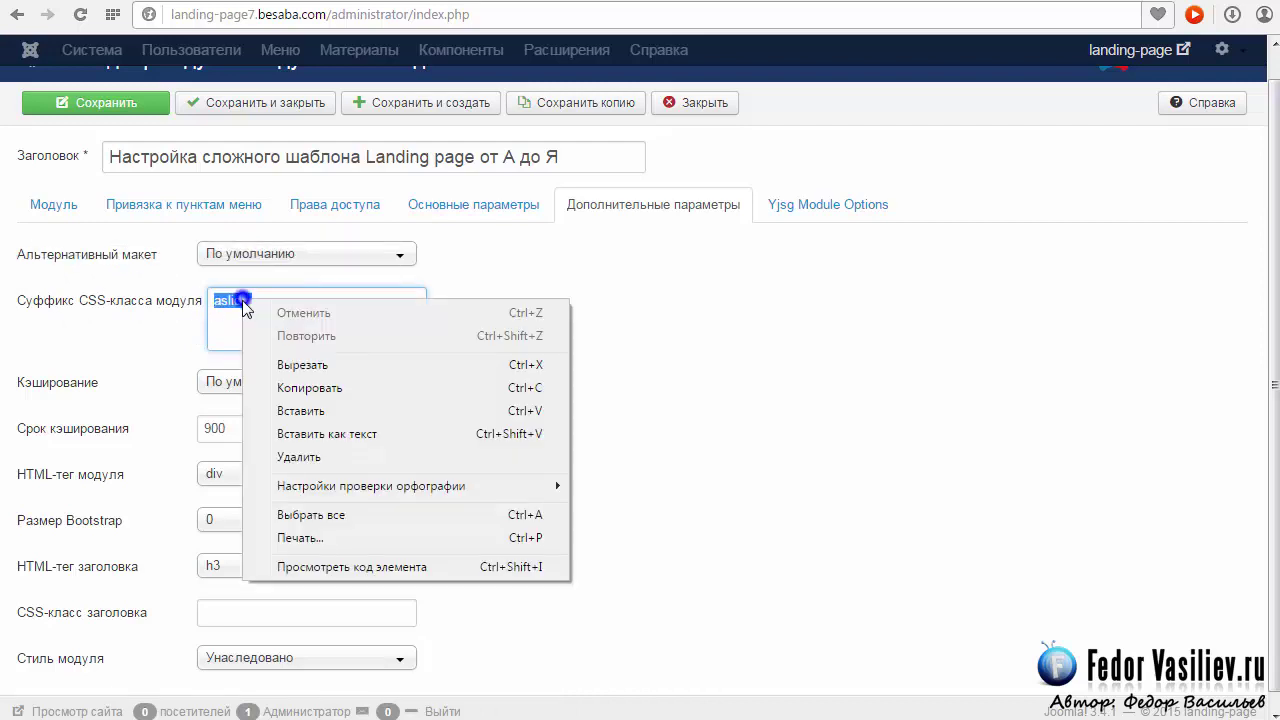
pyautogui.click(295, 388)
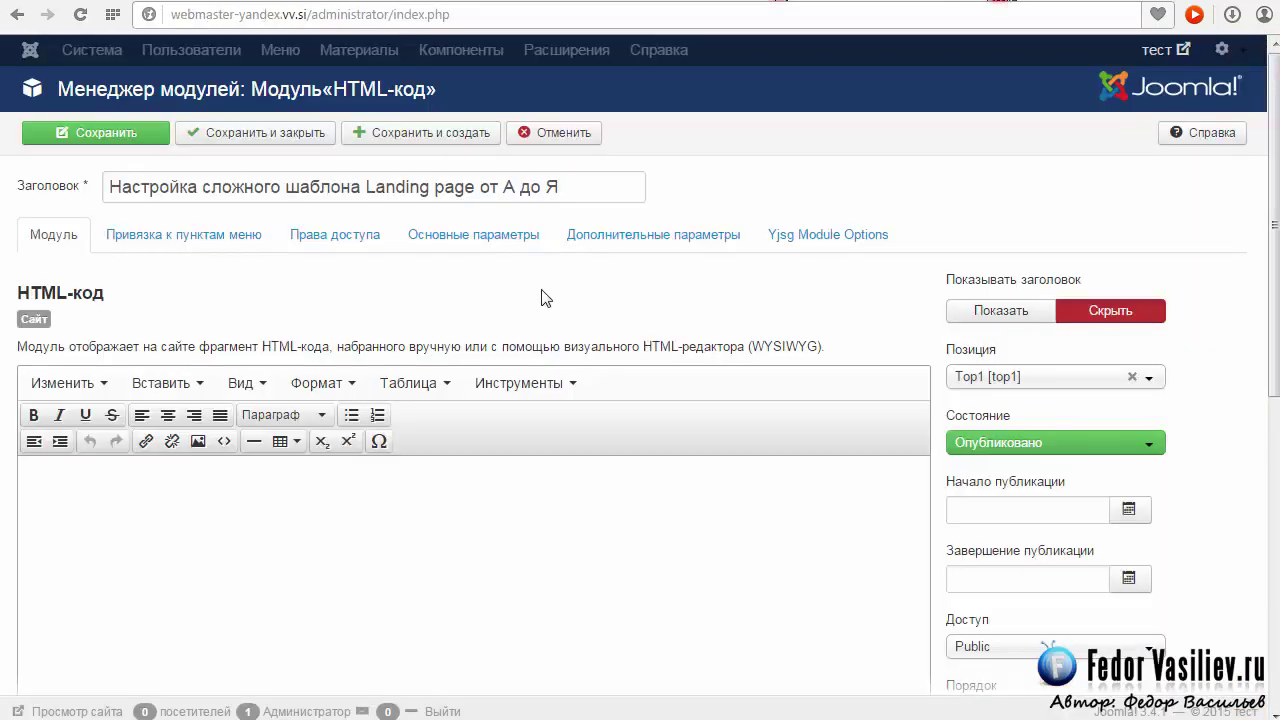
# Paste aslider as the new module's CSS class suffix in its additional parameters
pyautogui.click(628, 236)
pyautogui.rightClick(249, 351)
pyautogui.click(311, 464)
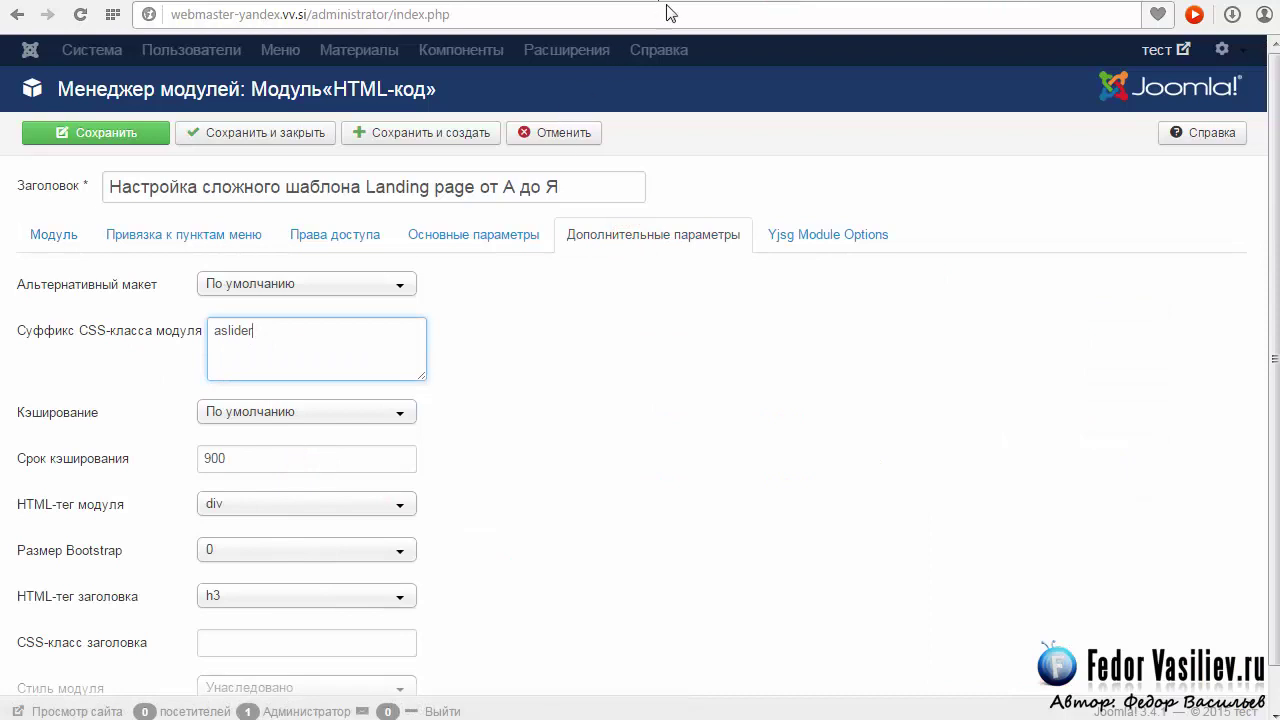
# Check the Yjsg Module Options of the finished site's module, including title icons and module style, and return to its content
pyautogui.click(806, 209)
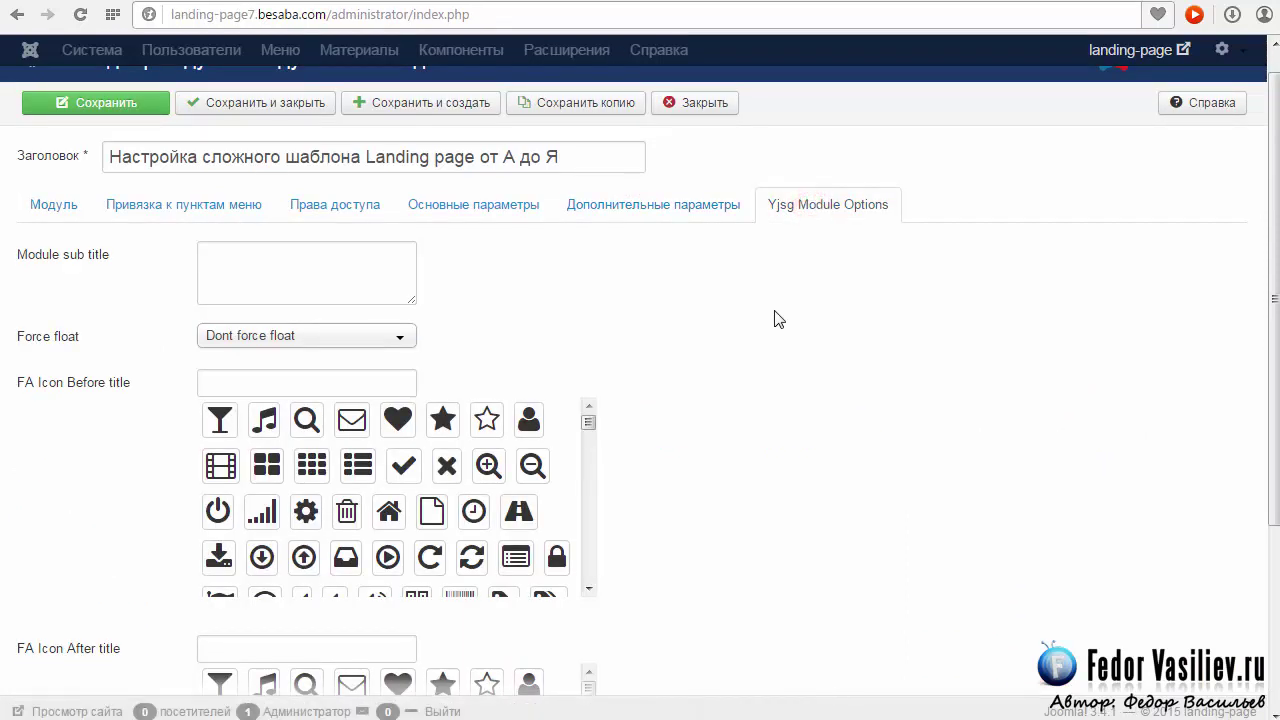
pyautogui.scroll(-3, 774, 317)
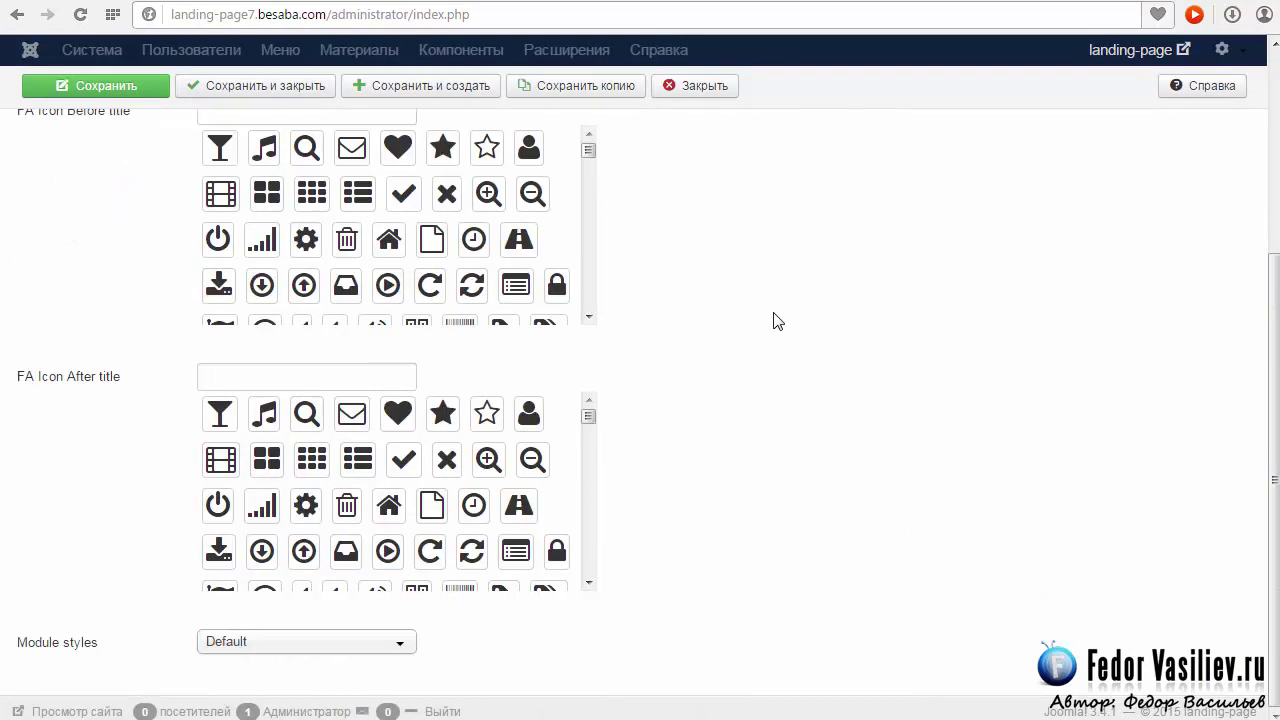
pyautogui.scroll(4, 774, 320)
pyautogui.click(45, 234)
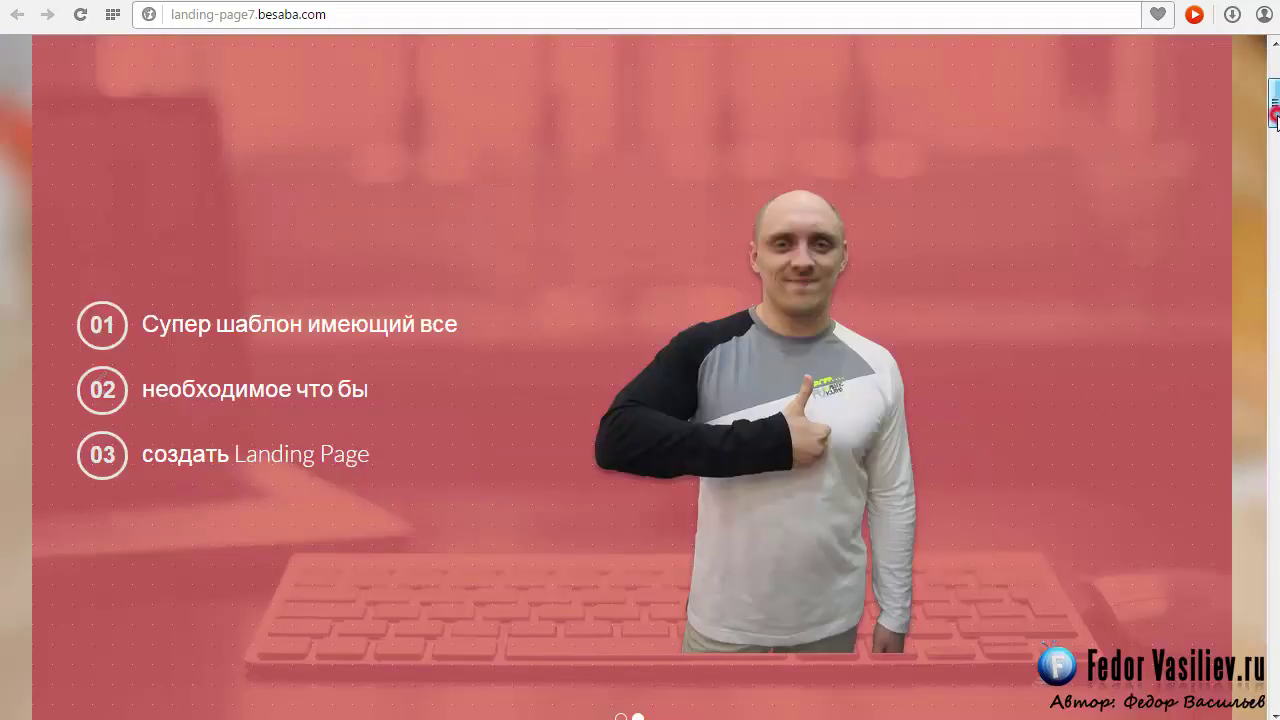
# Compare the image and text layout of the two slides on the finished landing page
pyautogui.scroll(-1, 1275, 122)
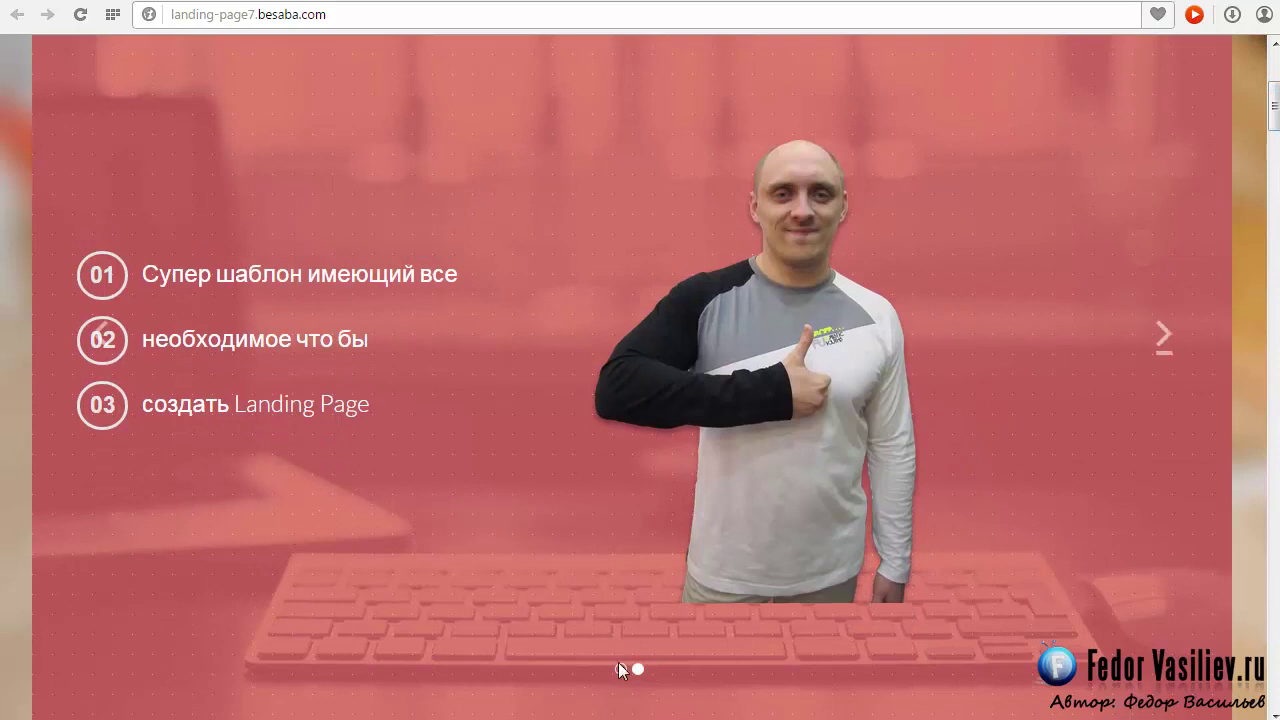
pyautogui.click(621, 669)
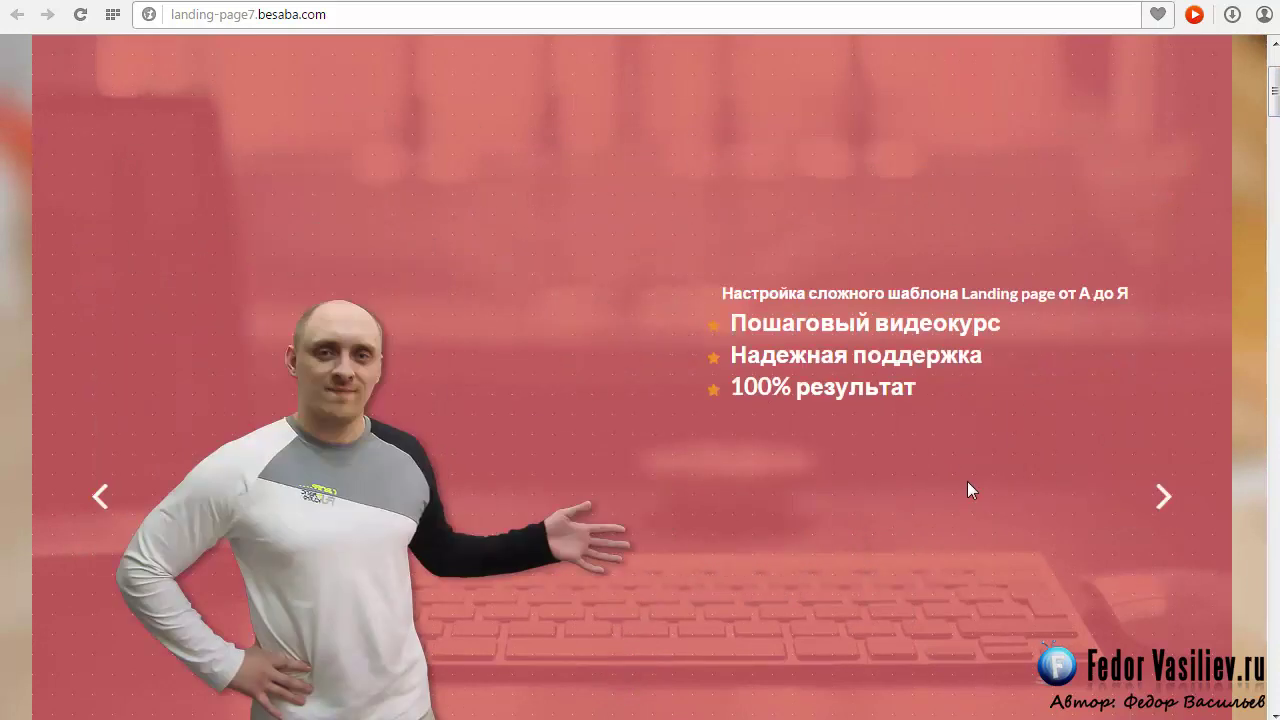
pyautogui.scroll(-1, 967, 481)
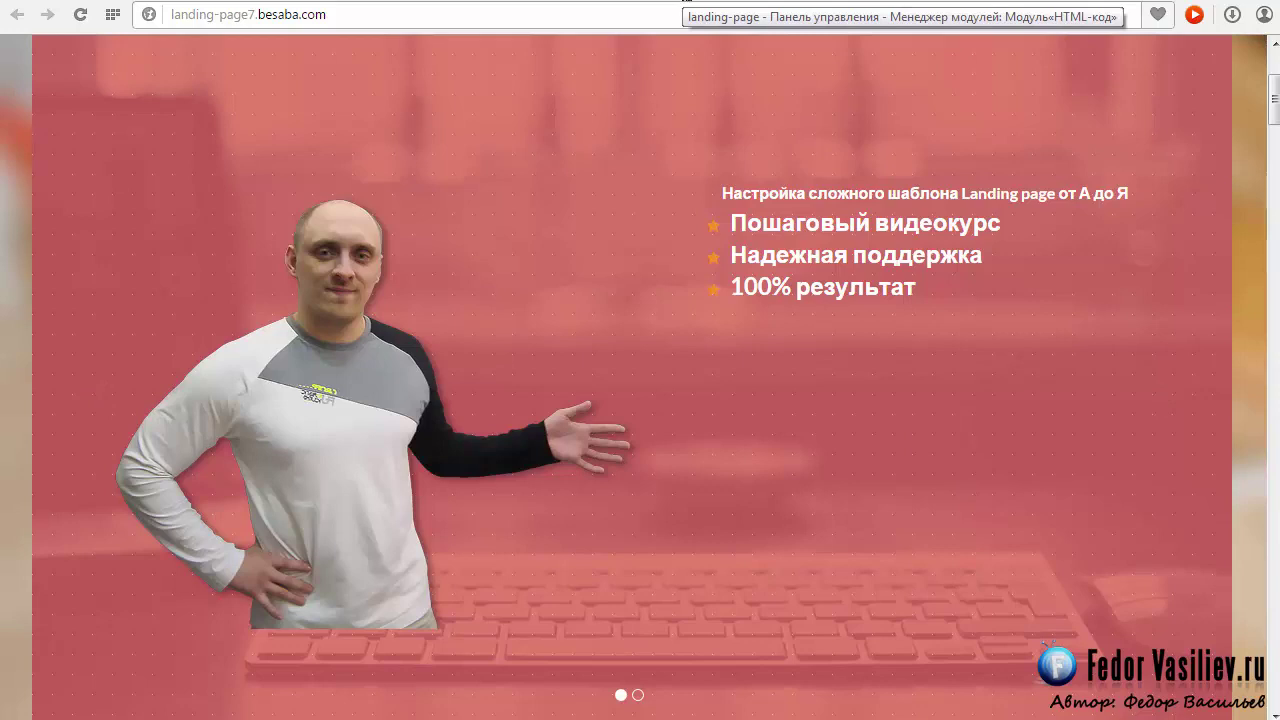
# Open the template demo's Grid system page and review its yjsg-row markup and column examples
pyautogui.click(686, 3)
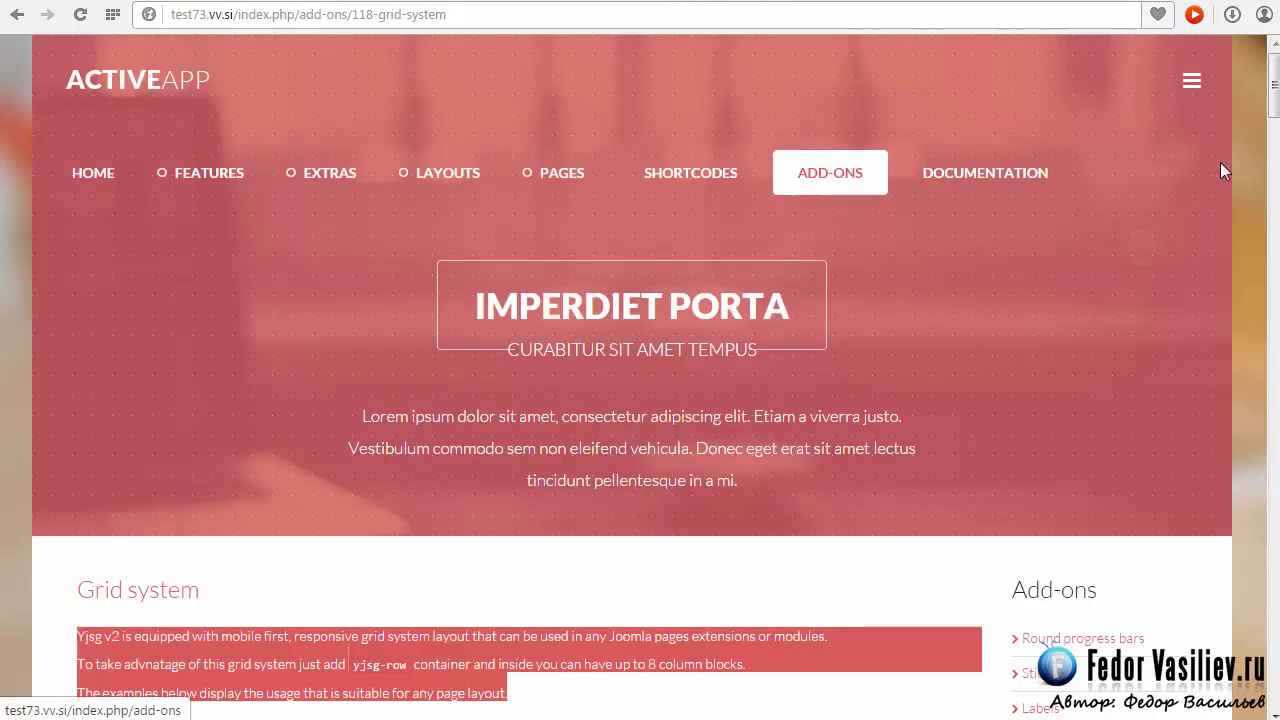
pyautogui.moveTo(1274, 112); pyautogui.dragTo(1274, 150)
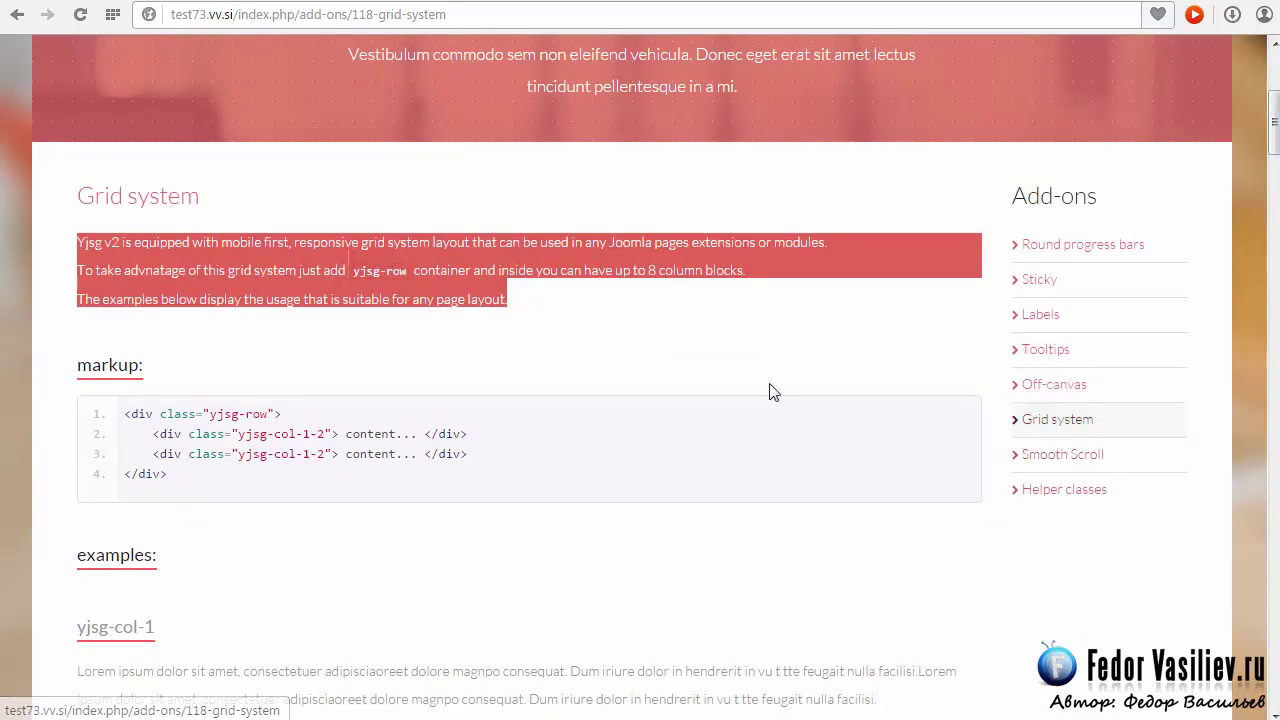
pyautogui.click(760, 358)
pyautogui.scroll(-2, 670, 337)
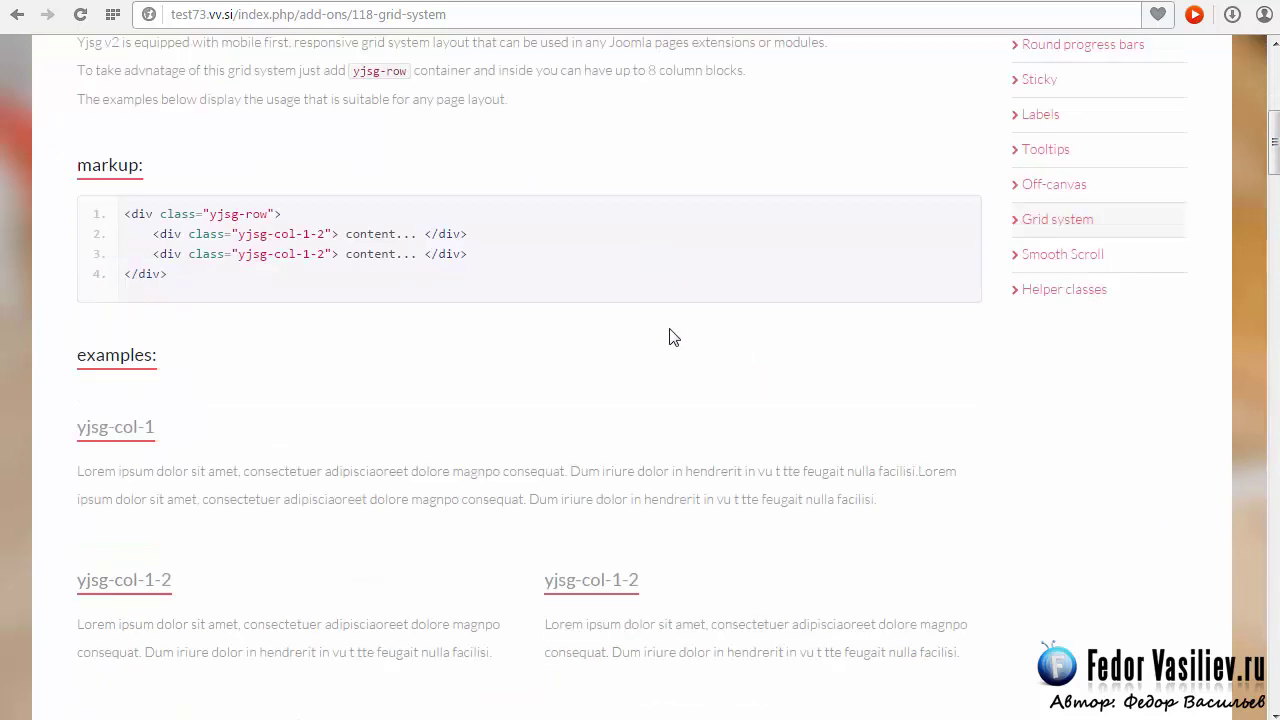
# Look through the Grid system examples, from equal columns to mixed-width rows, and return to the start of the page
pyautogui.scroll(2, 670, 337)
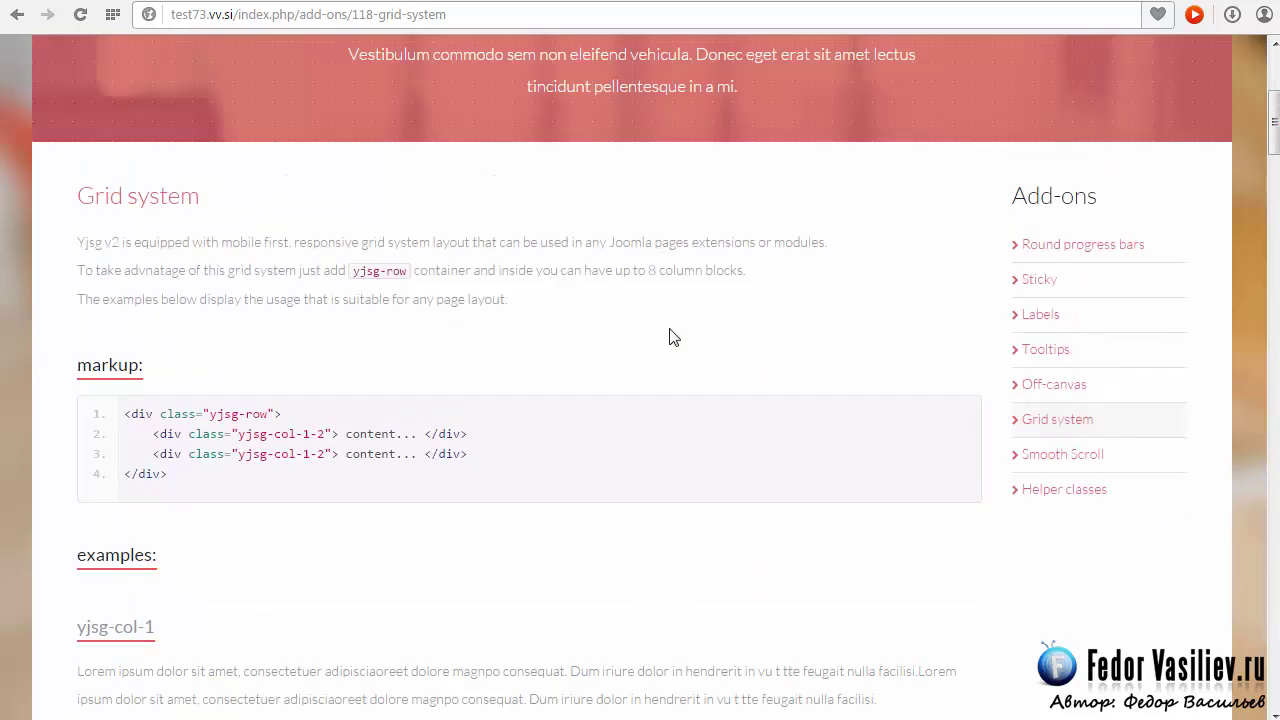
pyautogui.scroll(-7, 670, 337)
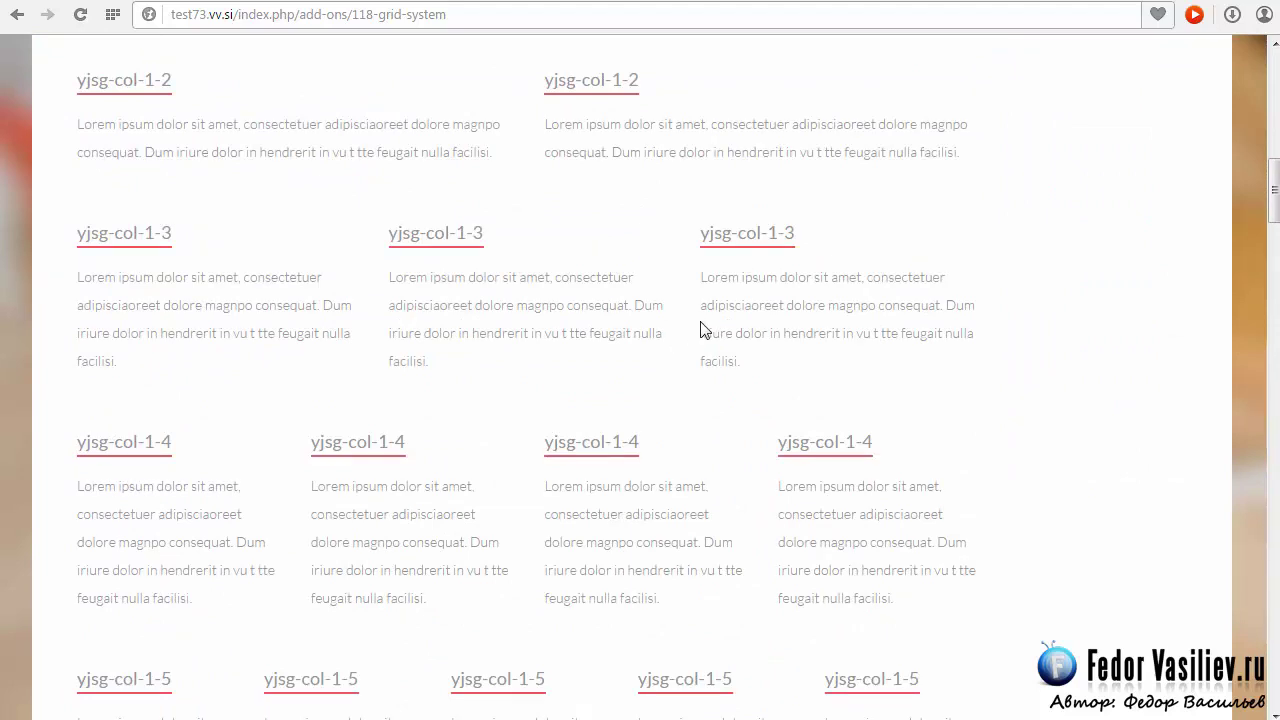
pyautogui.scroll(-3, 704, 330)
pyautogui.scroll(-8, 704, 330)
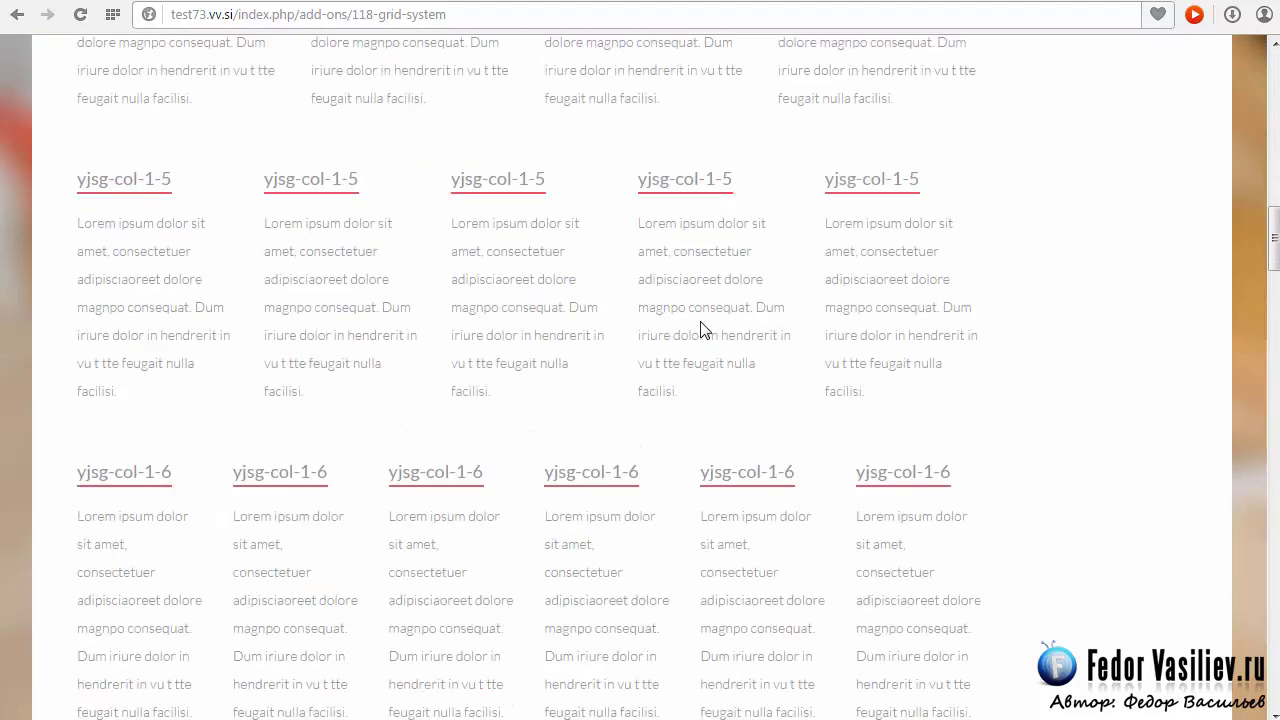
pyautogui.scroll(-11, 891, 337)
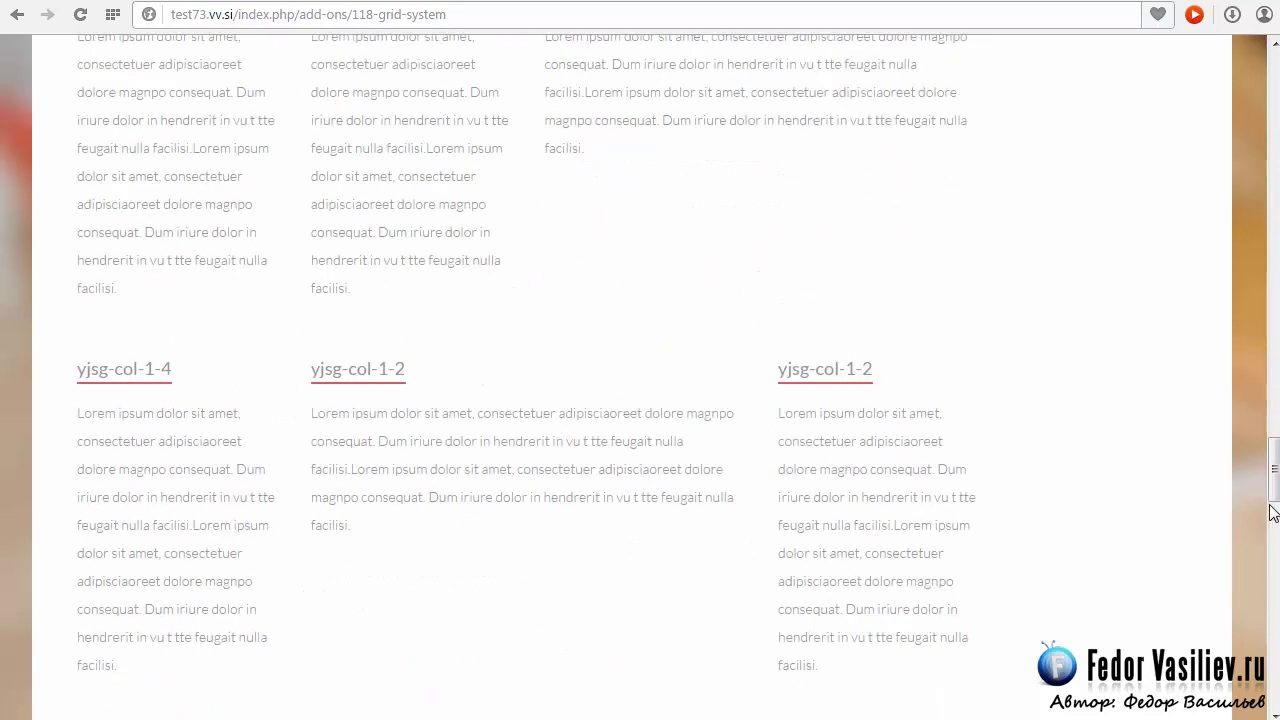
pyautogui.moveTo(1272, 505); pyautogui.dragTo(1268, 52)
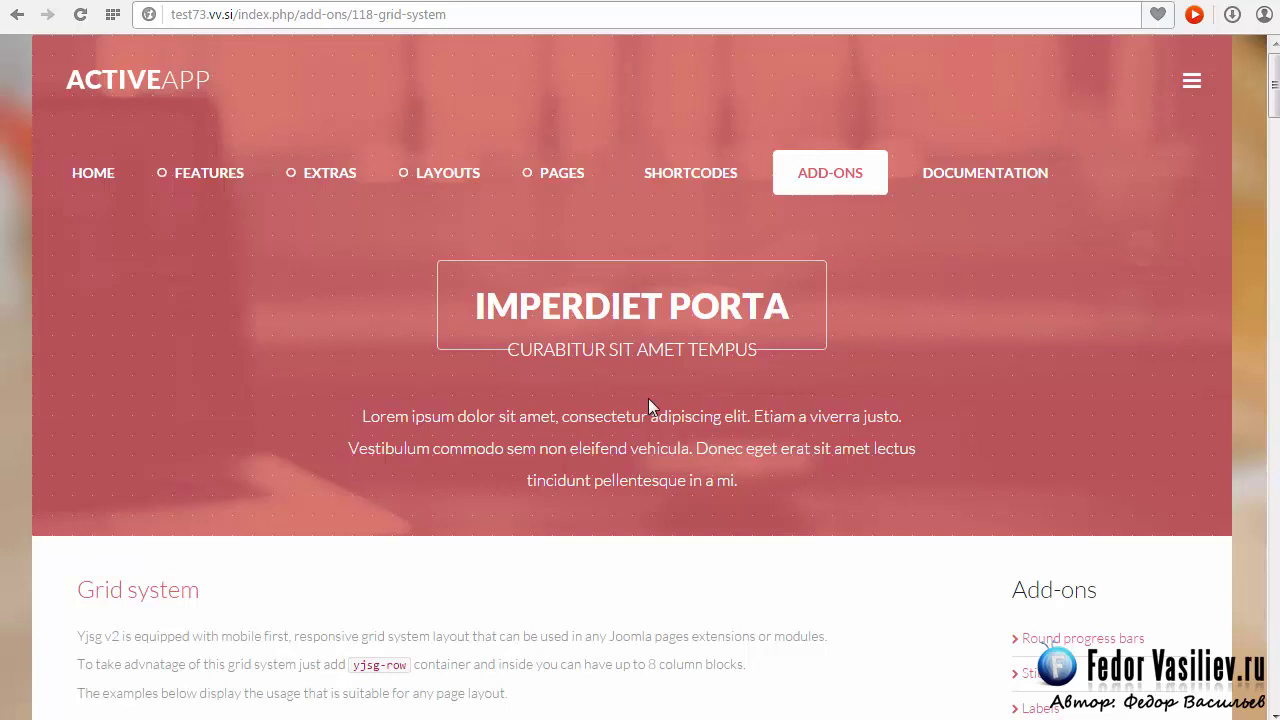
# Read the Grid system introduction and highlight the complete yjsg-row markup block
pyautogui.scroll(-3, 648, 398)
pyautogui.moveTo(530, 394); pyautogui.dragTo(75, 336)
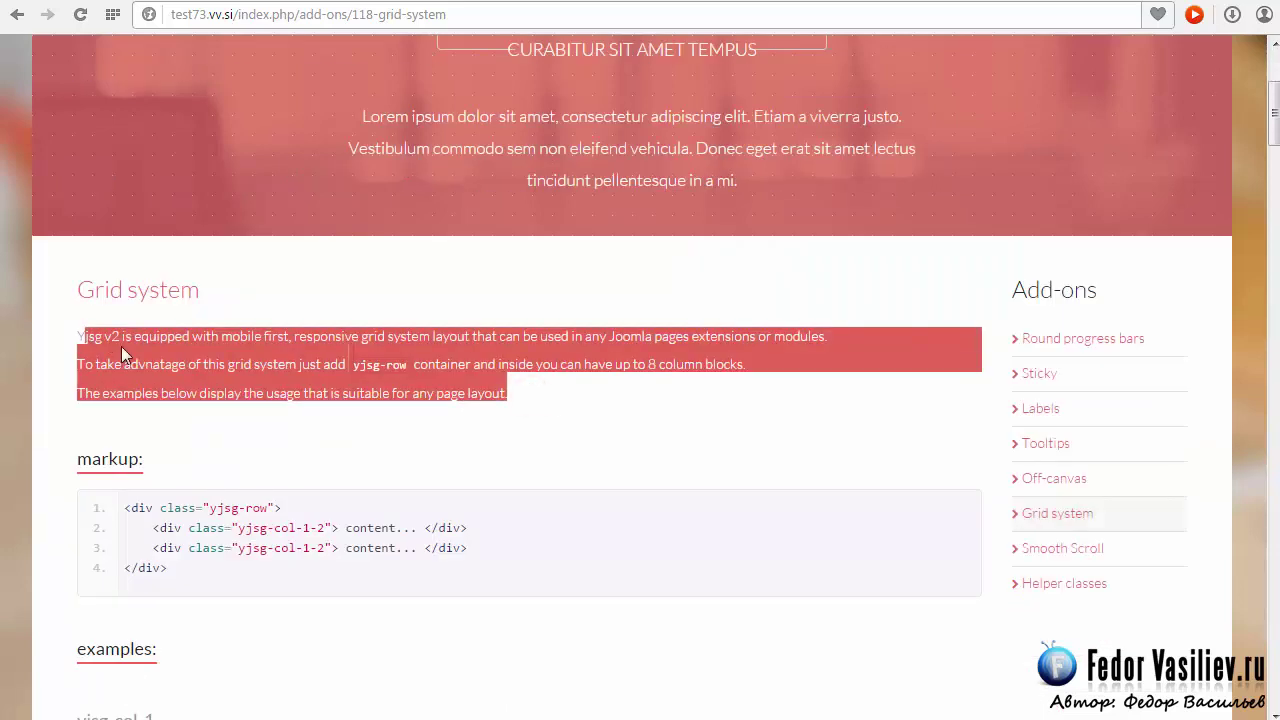
pyautogui.click(120, 345)
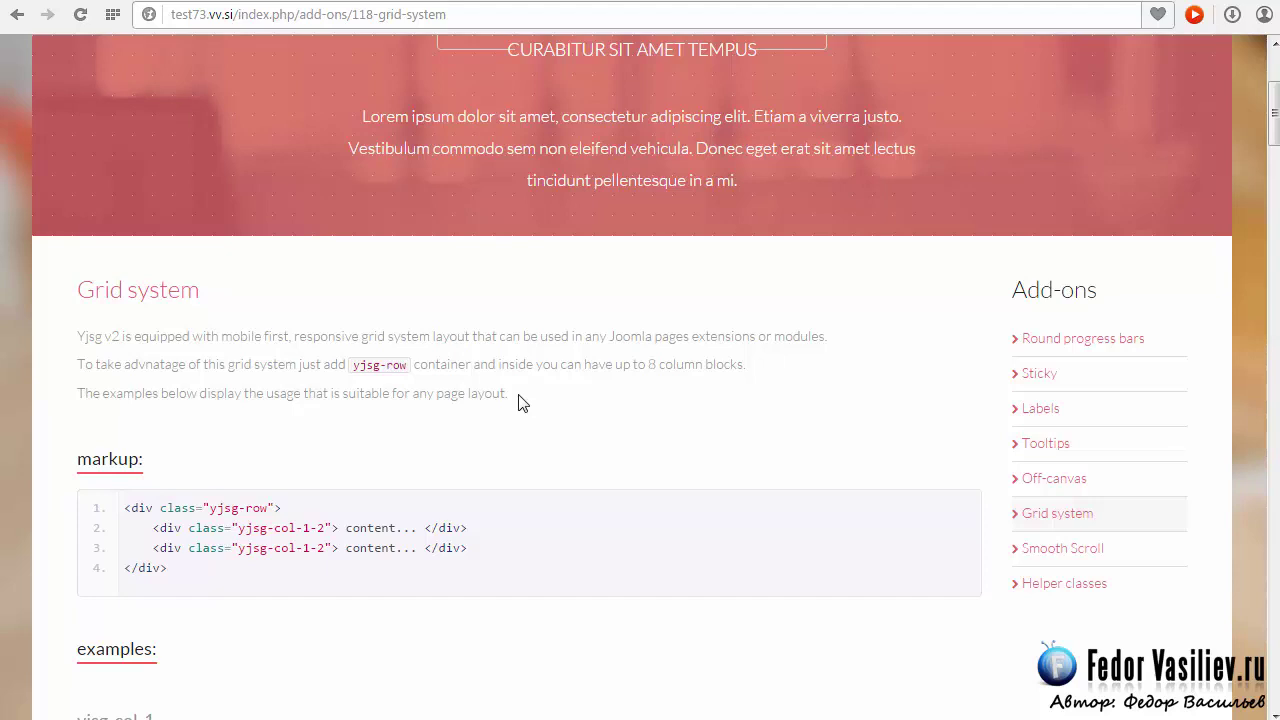
pyautogui.moveTo(518, 394); pyautogui.dragTo(80, 336)
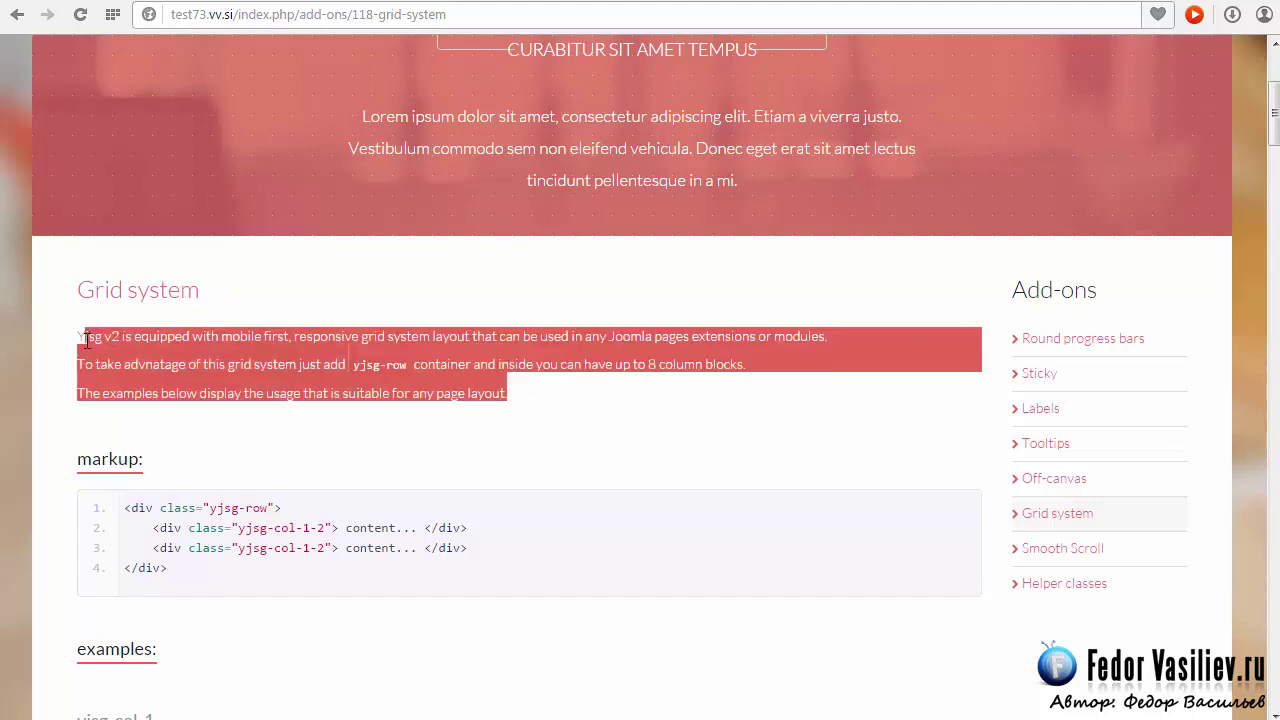
pyautogui.tripleClick(490, 563)
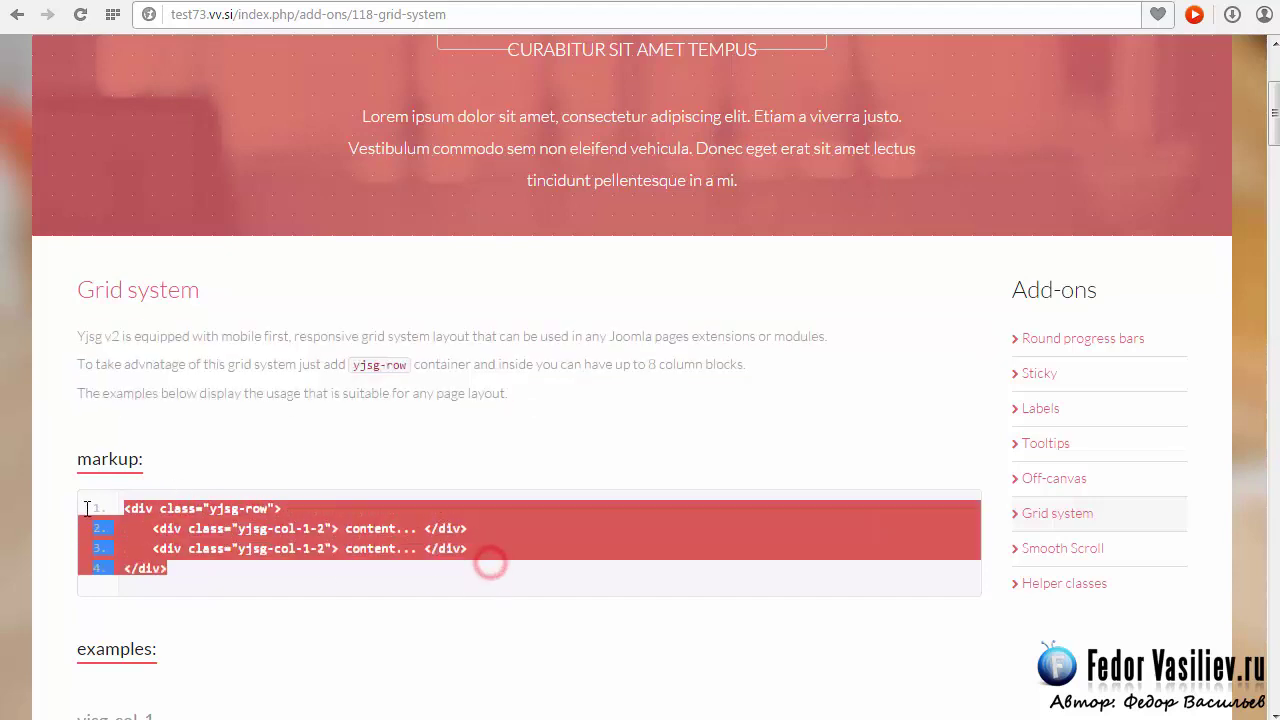
pyautogui.click(217, 578)
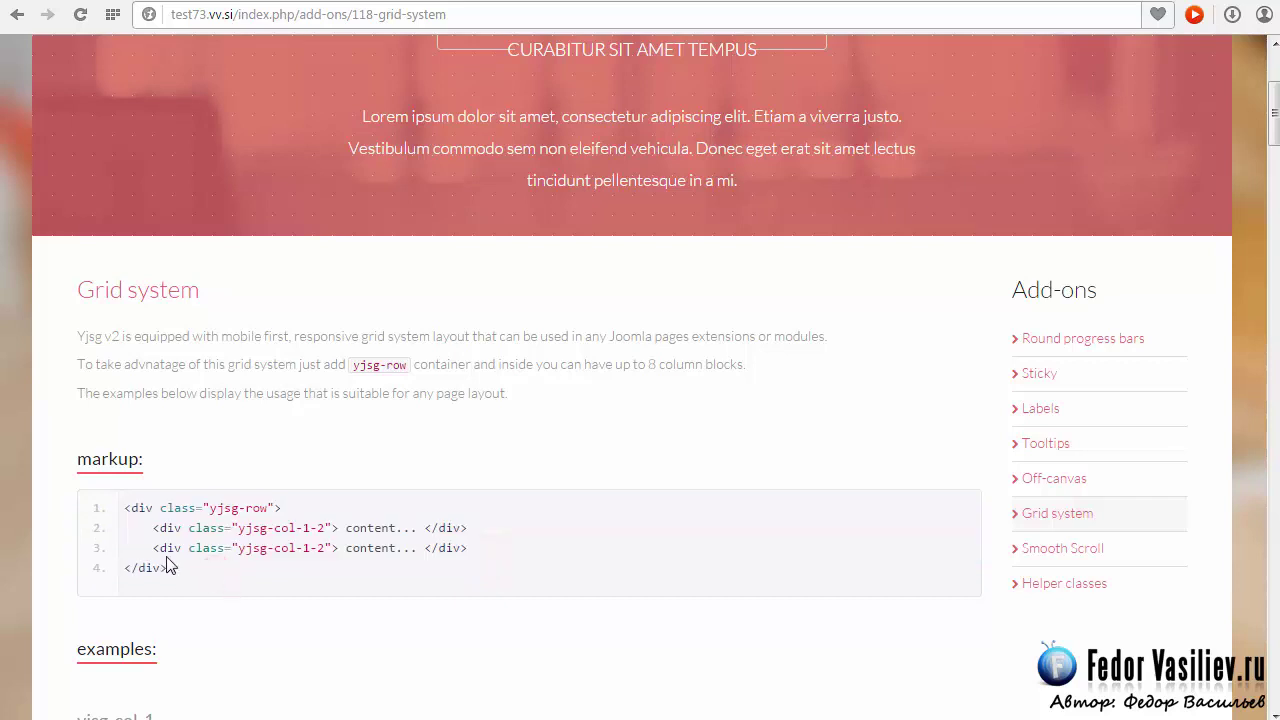
# Examine how the markup nests two yjsg-col-1-2 blocks in the row and where each column's content goes
pyautogui.scroll(-2, 886, 400)
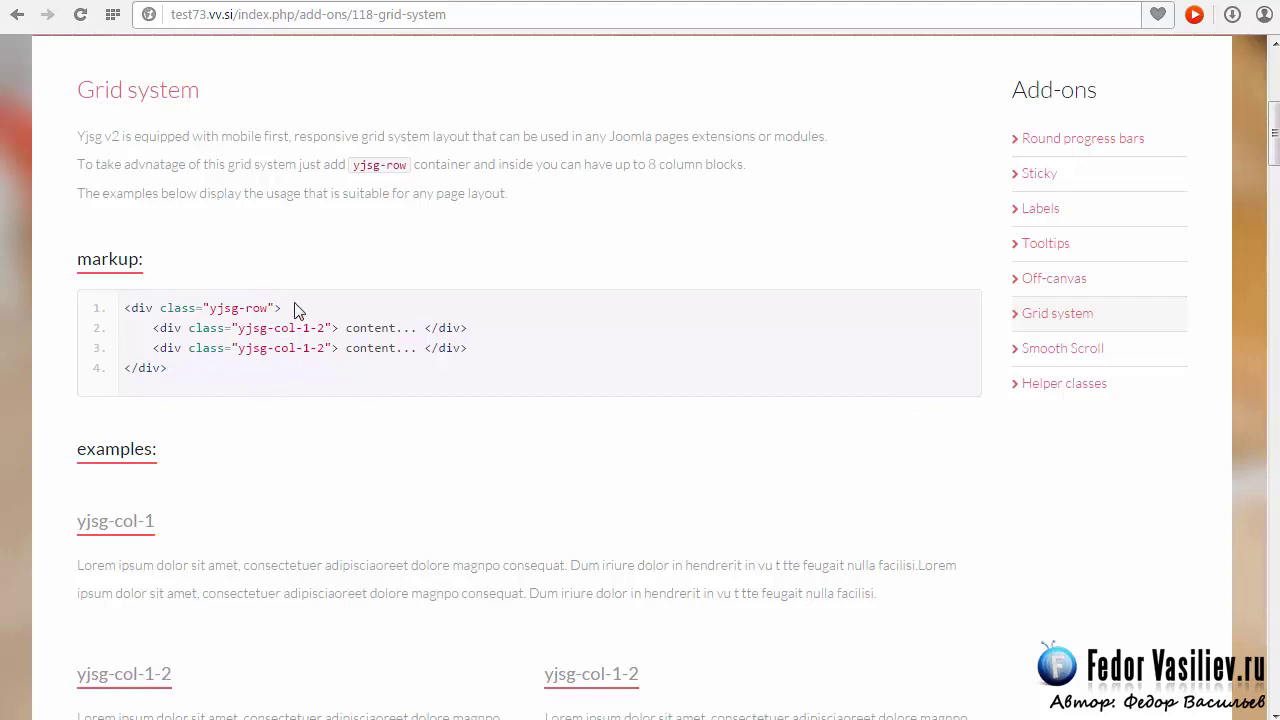
pyautogui.scroll(2, 388, 375)
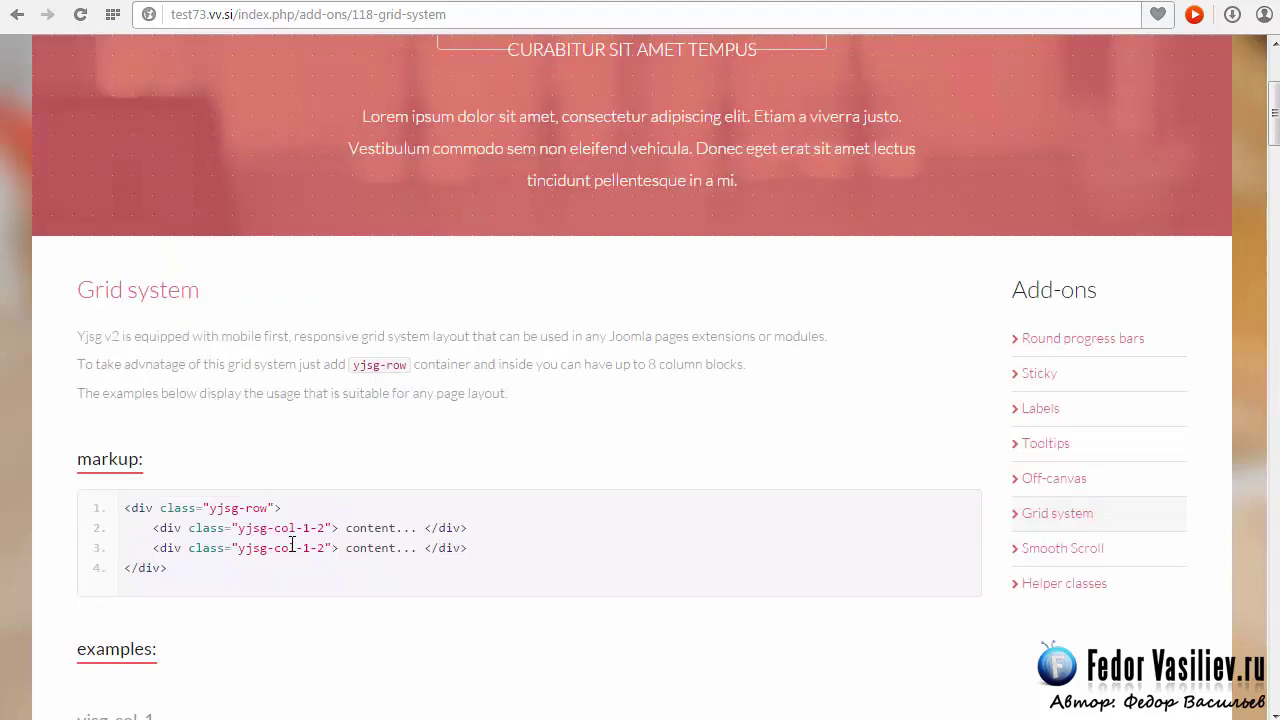
pyautogui.doubleClick(172, 572)
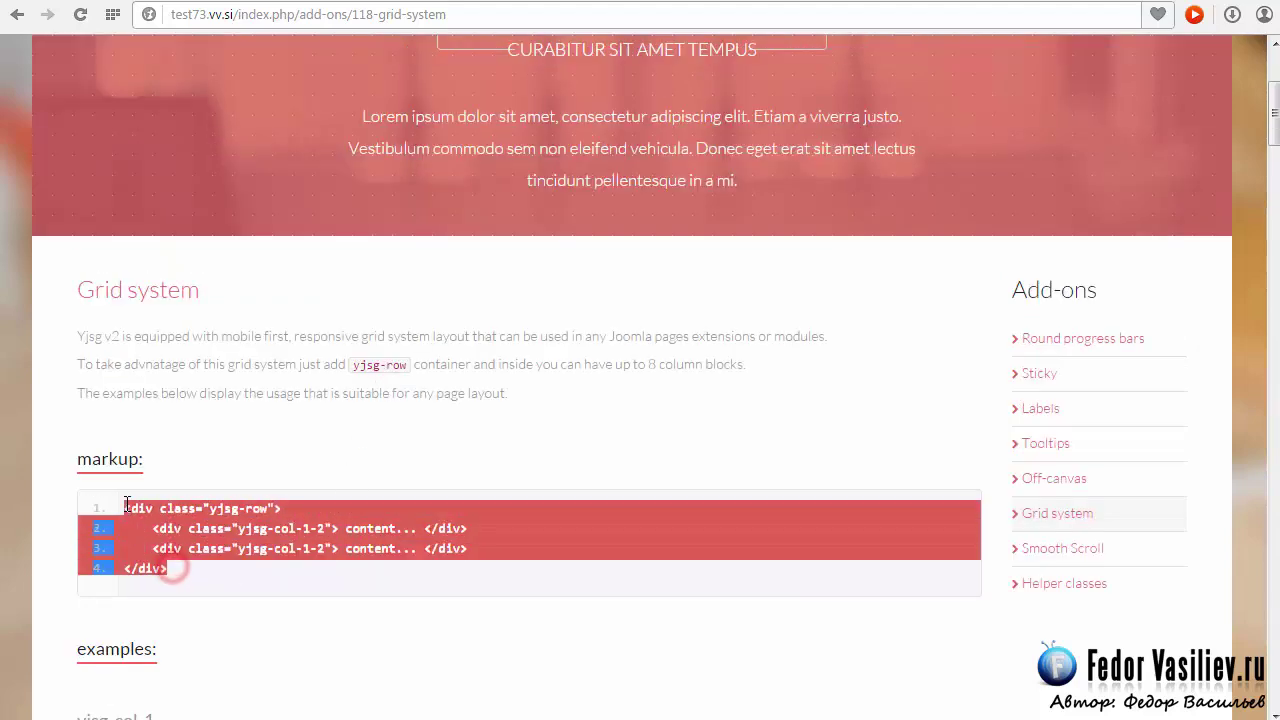
pyautogui.click(208, 586)
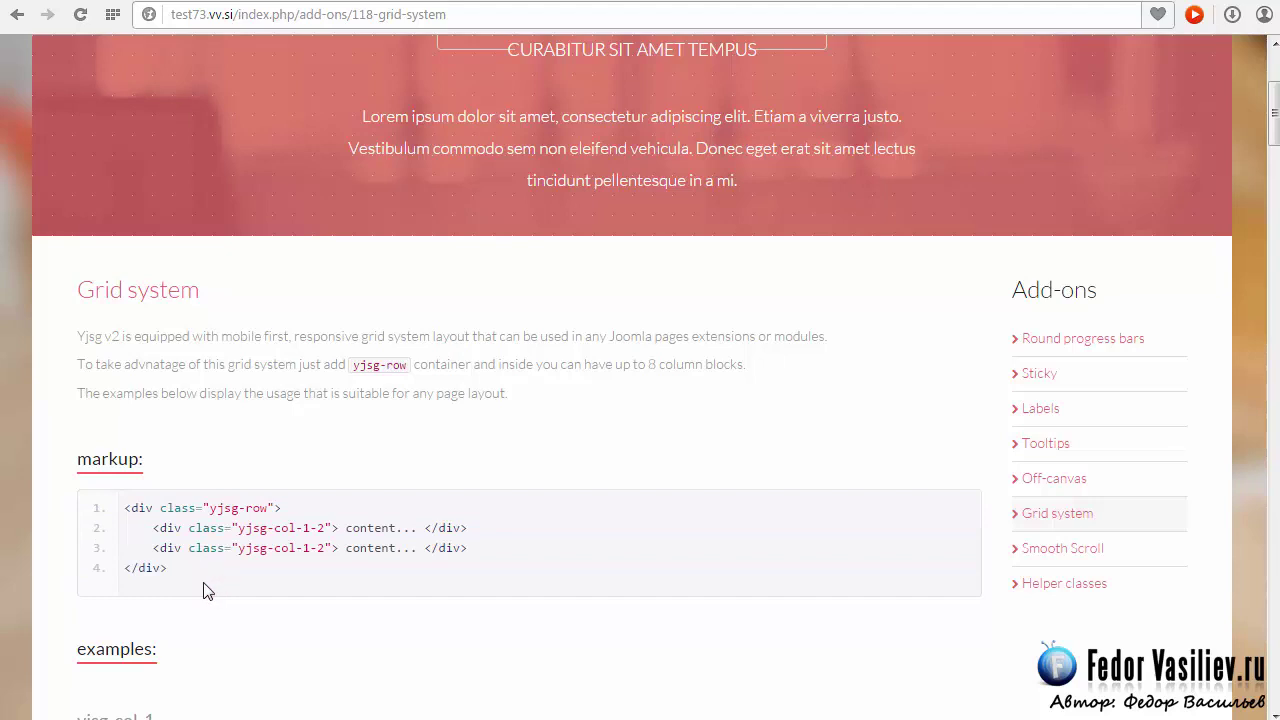
pyautogui.moveTo(349, 528); pyautogui.dragTo(418, 528)
pyautogui.click(391, 531)
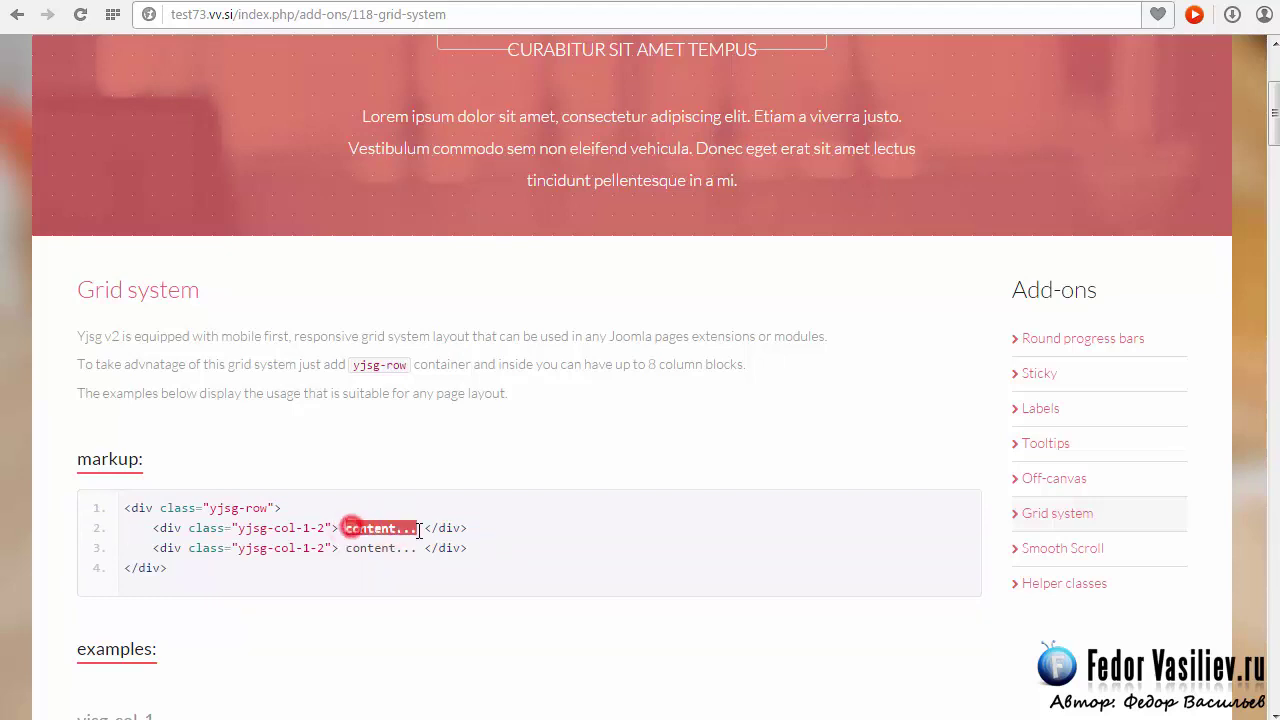
pyautogui.click(353, 531)
# Compare the yjsg-col-1-2 and yjsg-col-1-3 examples, noting the class number endings and the text held in a column
pyautogui.scroll(-4, 434, 537)
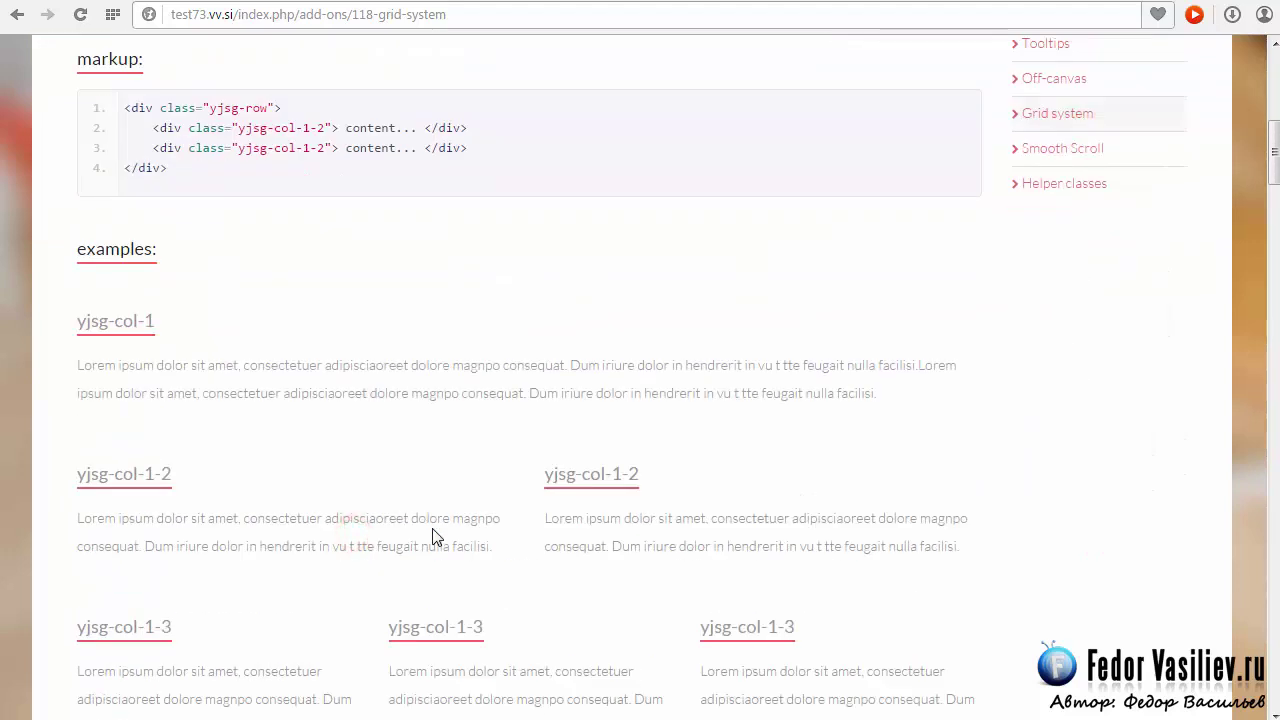
pyautogui.scroll(-2, 434, 537)
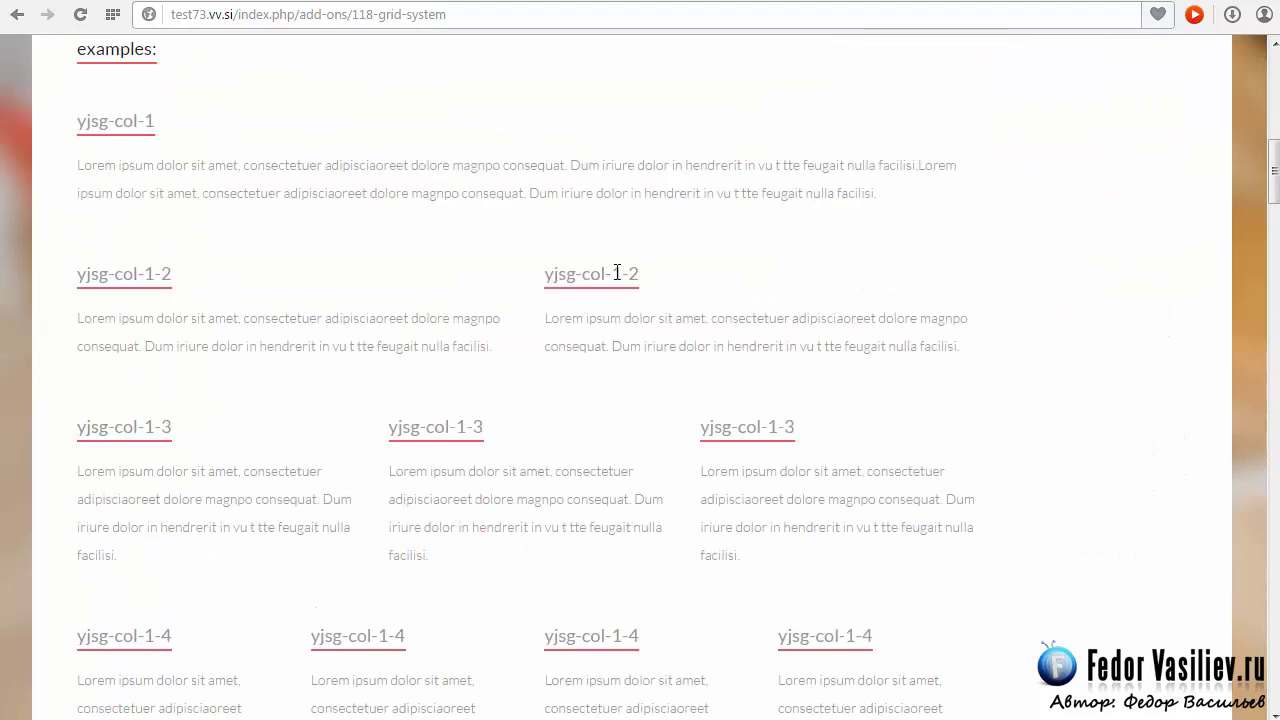
pyautogui.moveTo(611, 273); pyautogui.dragTo(639, 274)
pyautogui.moveTo(766, 426); pyautogui.dragTo(800, 430)
pyautogui.scroll(-2, 655, 371)
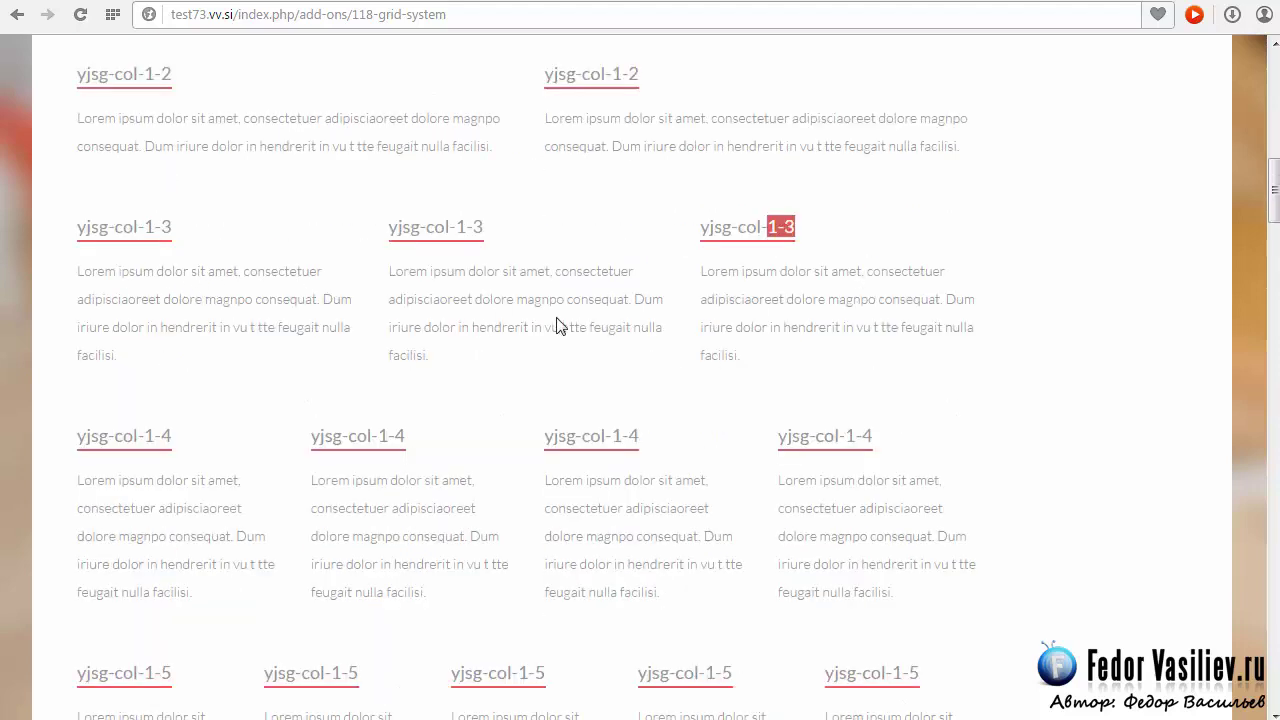
pyautogui.click(505, 320)
pyautogui.moveTo(350, 331); pyautogui.dragTo(170, 268)
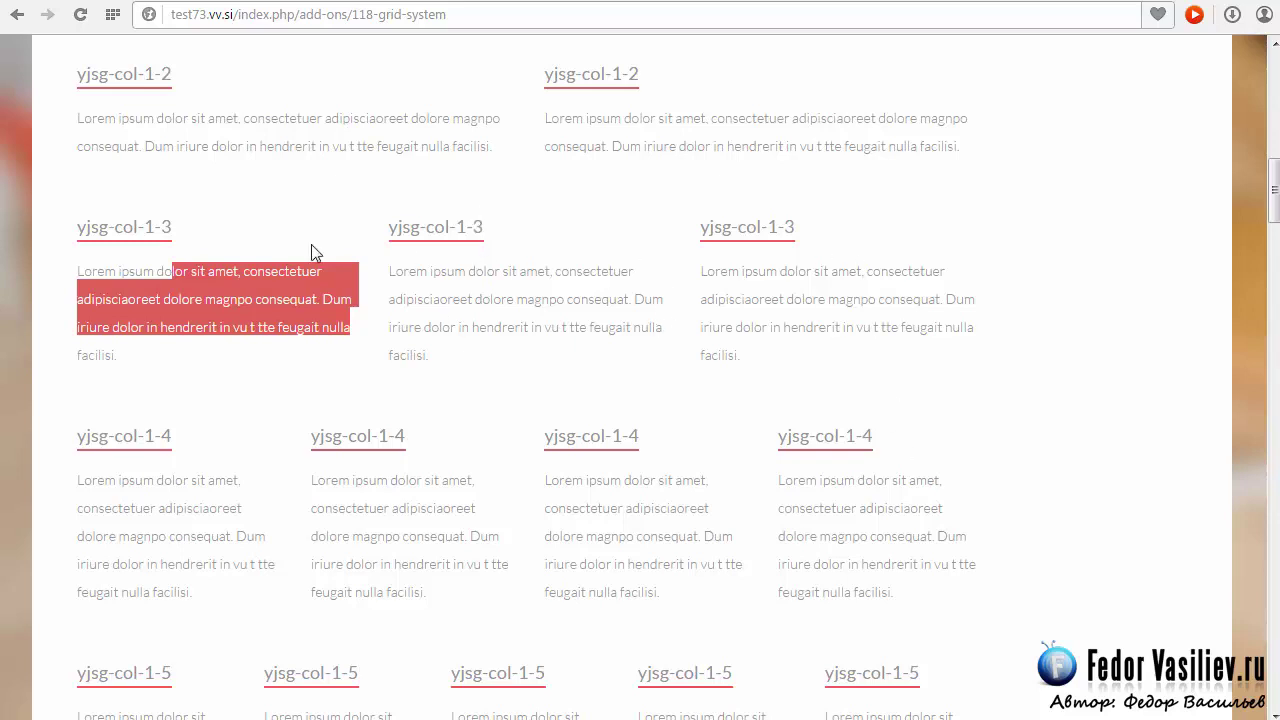
pyautogui.click(210, 237)
# Match the number ending of the markup's column class with the three-, four- and five-column examples
pyautogui.scroll(8, 266, 340)
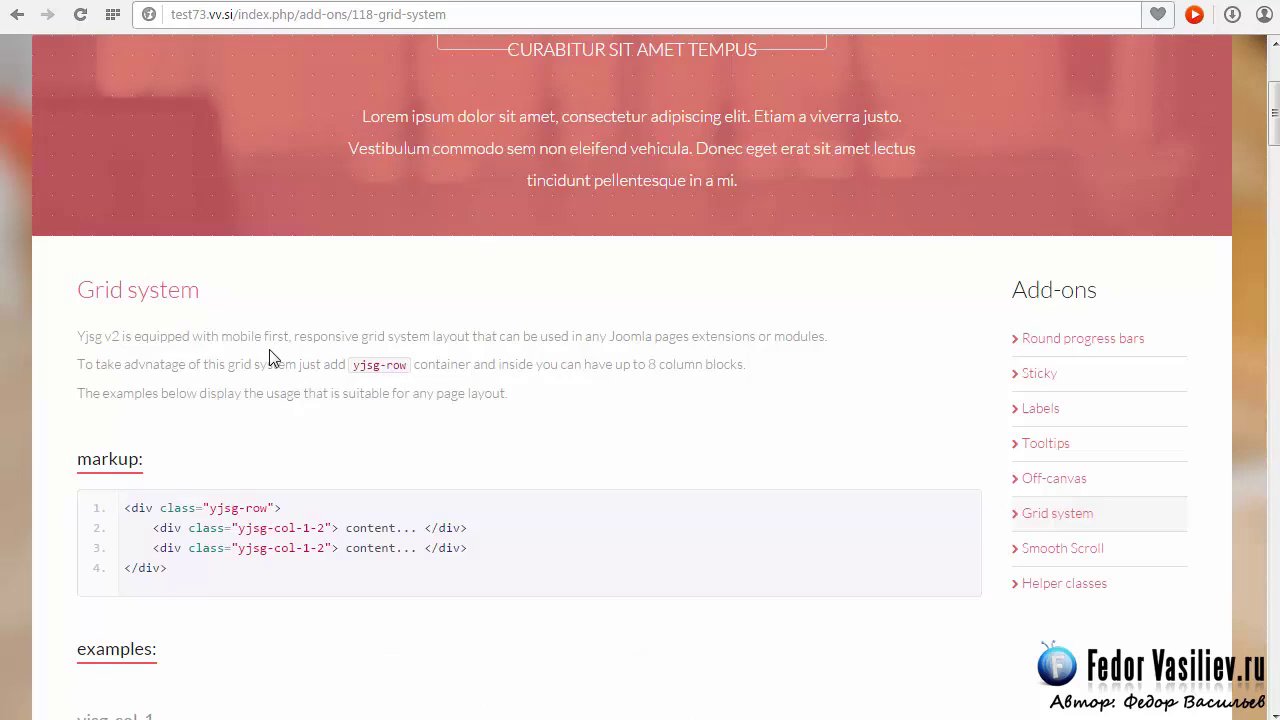
pyautogui.doubleClick(320, 528)
pyautogui.scroll(-6, 540, 416)
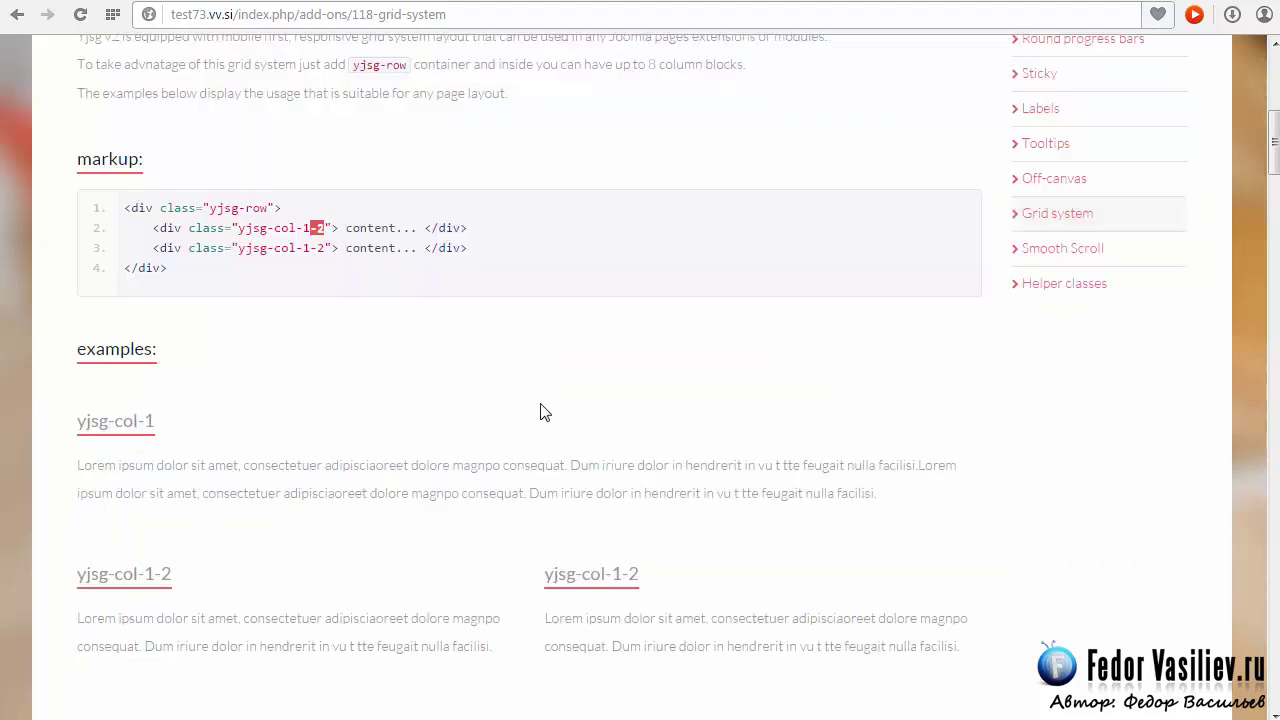
pyautogui.doubleClick(478, 427)
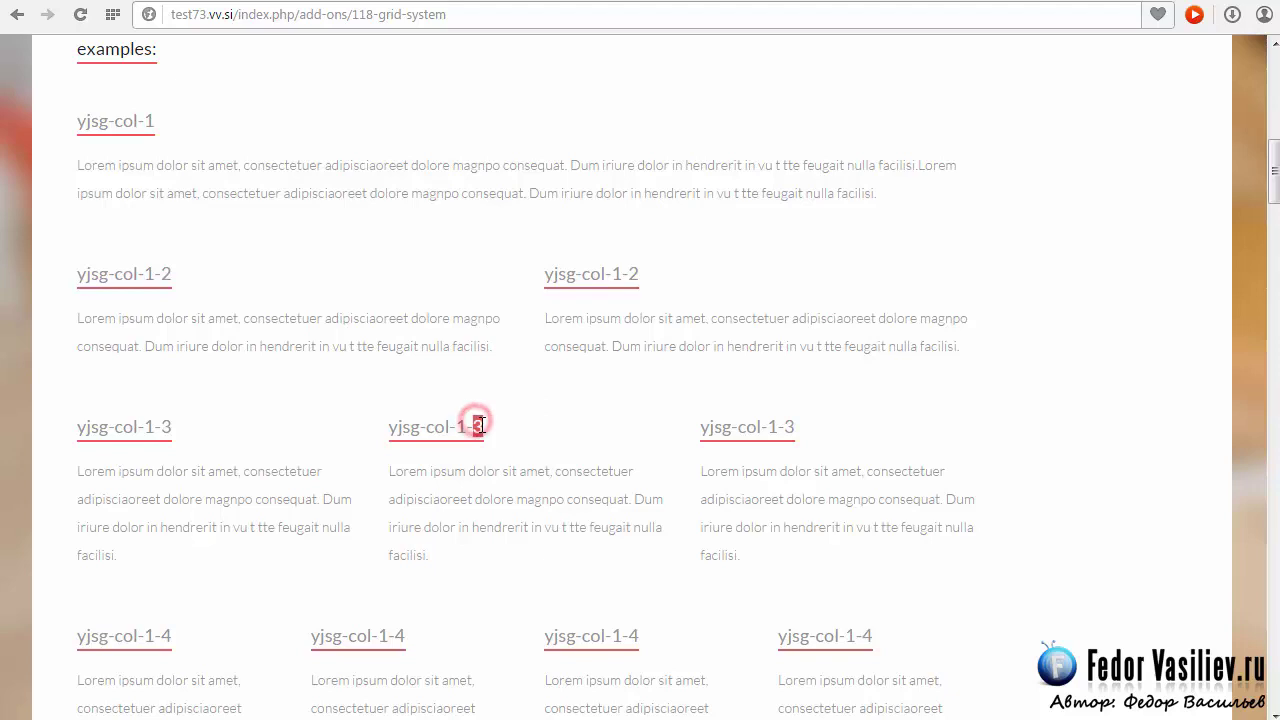
pyautogui.scroll(-3, 500, 395)
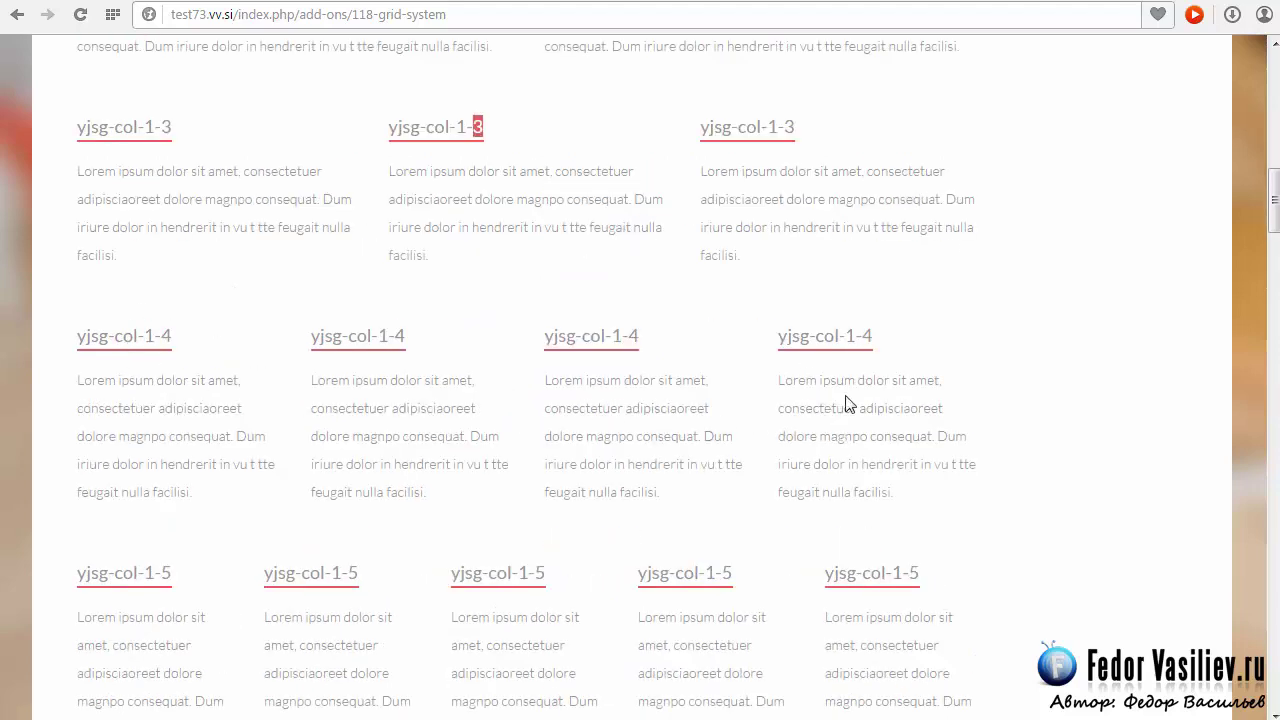
pyautogui.doubleClick(876, 341)
pyautogui.scroll(-7, 872, 345)
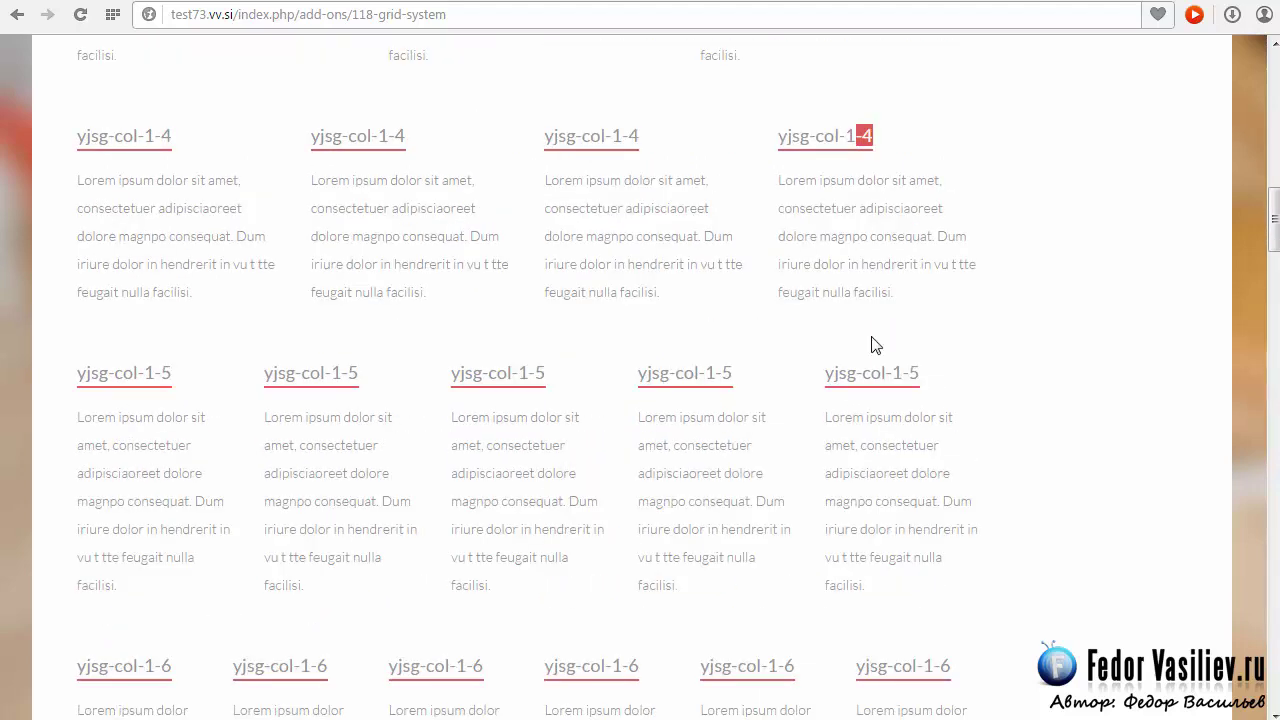
# Examine the unequal column examples, such as yjsg-col-4-5 beside yjsg-col-1-5, and return to the markup
pyautogui.scroll(-8, 872, 350)
pyautogui.scroll(2, 869, 351)
pyautogui.scroll(-2, 869, 351)
pyautogui.scroll(-1, 89, 362)
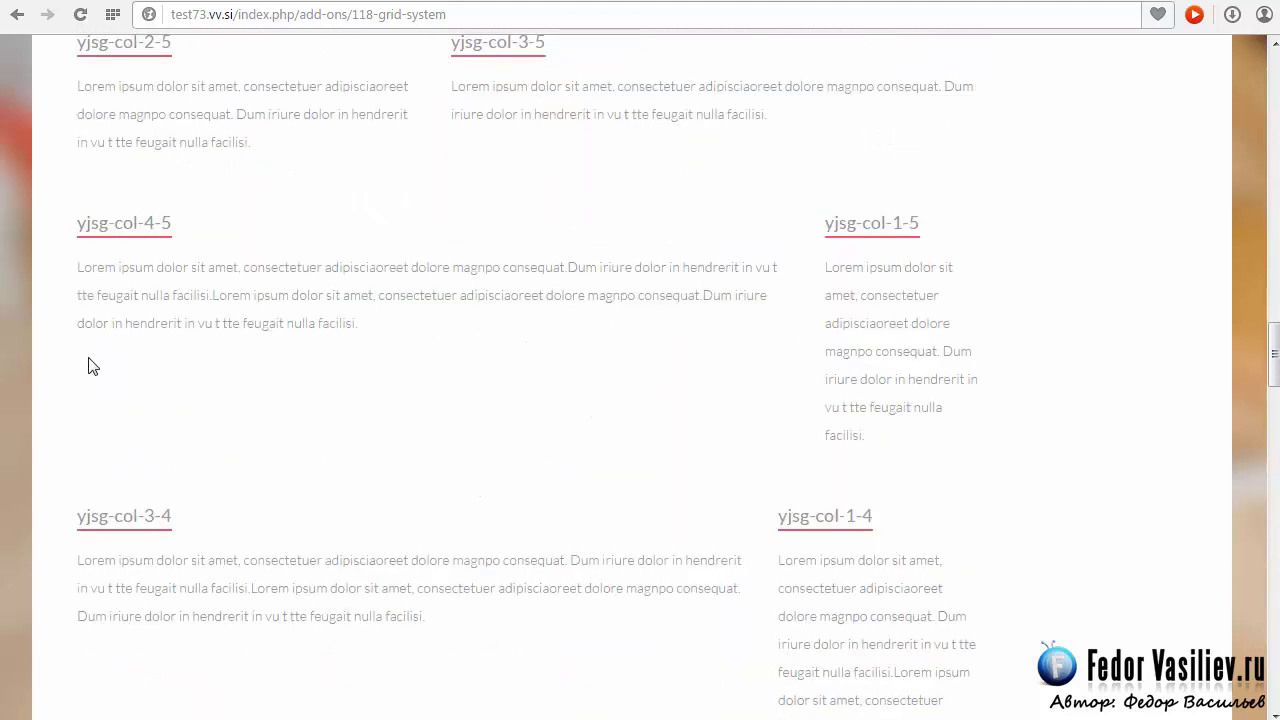
pyautogui.scroll(2, 440, 390)
pyautogui.click(147, 422)
pyautogui.moveTo(878, 422); pyautogui.dragTo(902, 422)
pyautogui.scroll(-2, 886, 422)
pyautogui.scroll(-9, 934, 340)
pyautogui.scroll(-7, 938, 343)
pyautogui.moveTo(1273, 543); pyautogui.dragTo(1268, 118)
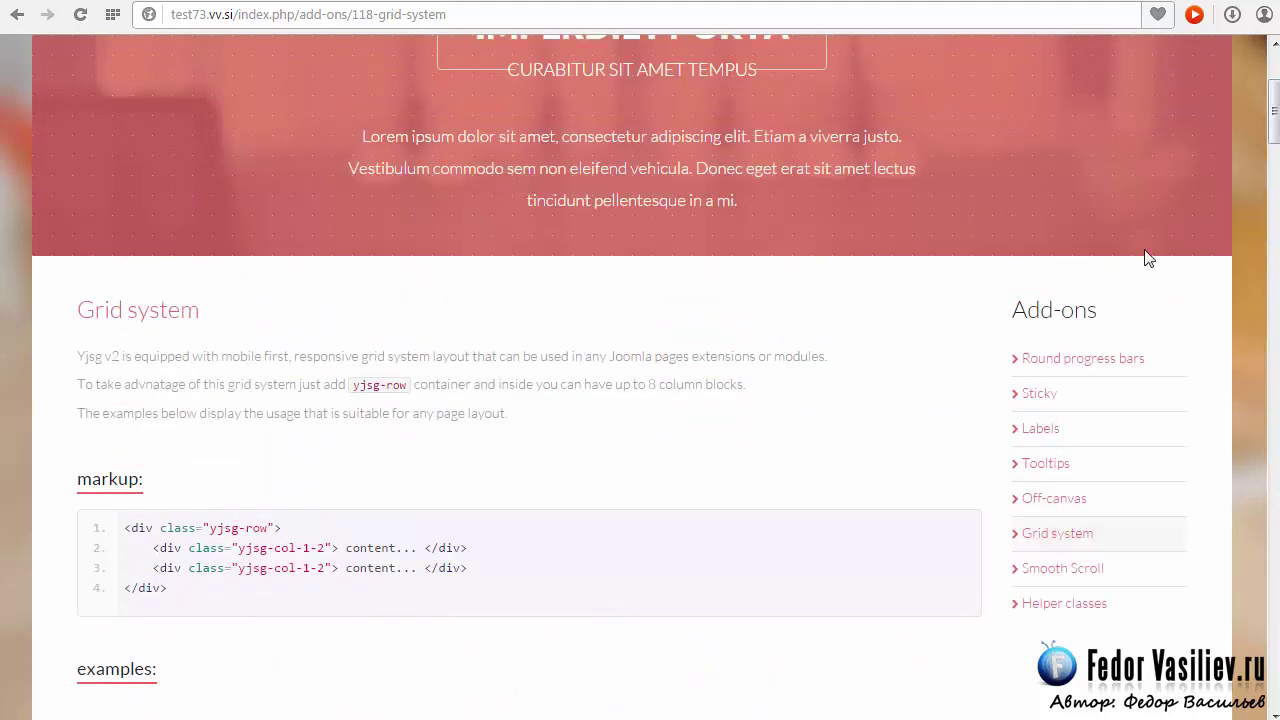
# Review the yjsg-row container in the markup block, from its opening div to its closing tag
pyautogui.scroll(-1, 648, 570)
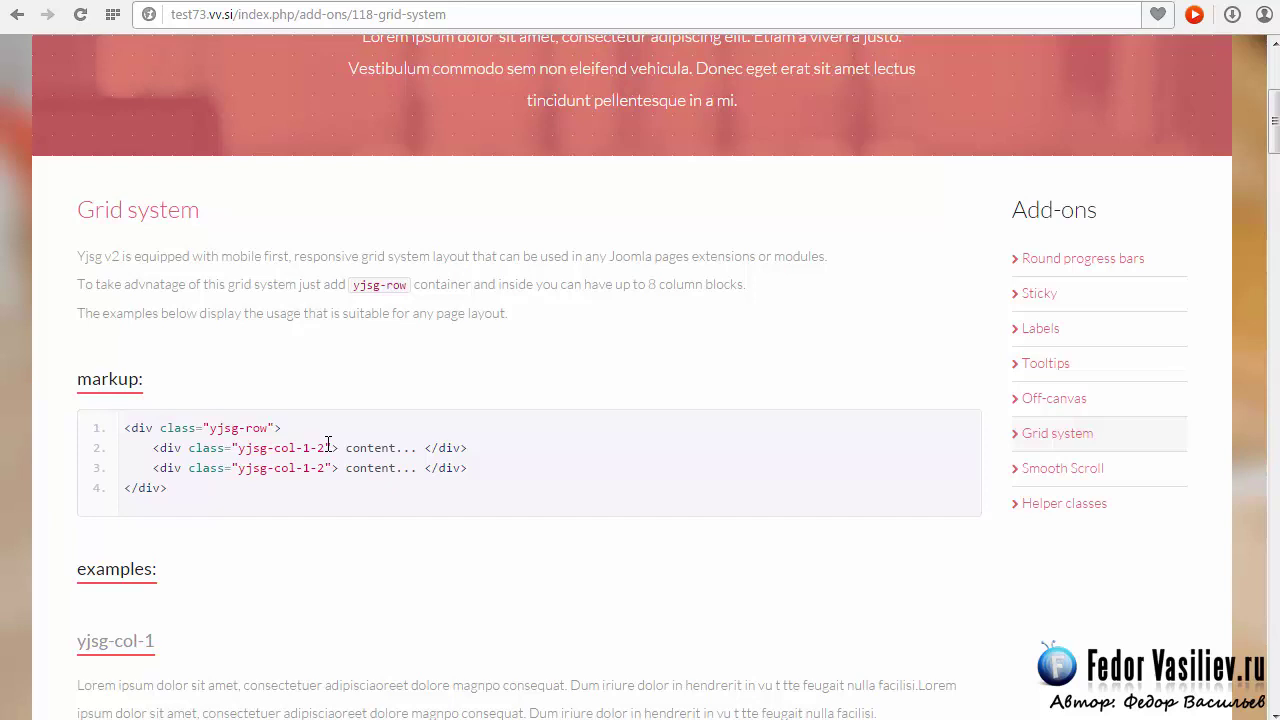
pyautogui.scroll(4, 640, 300)
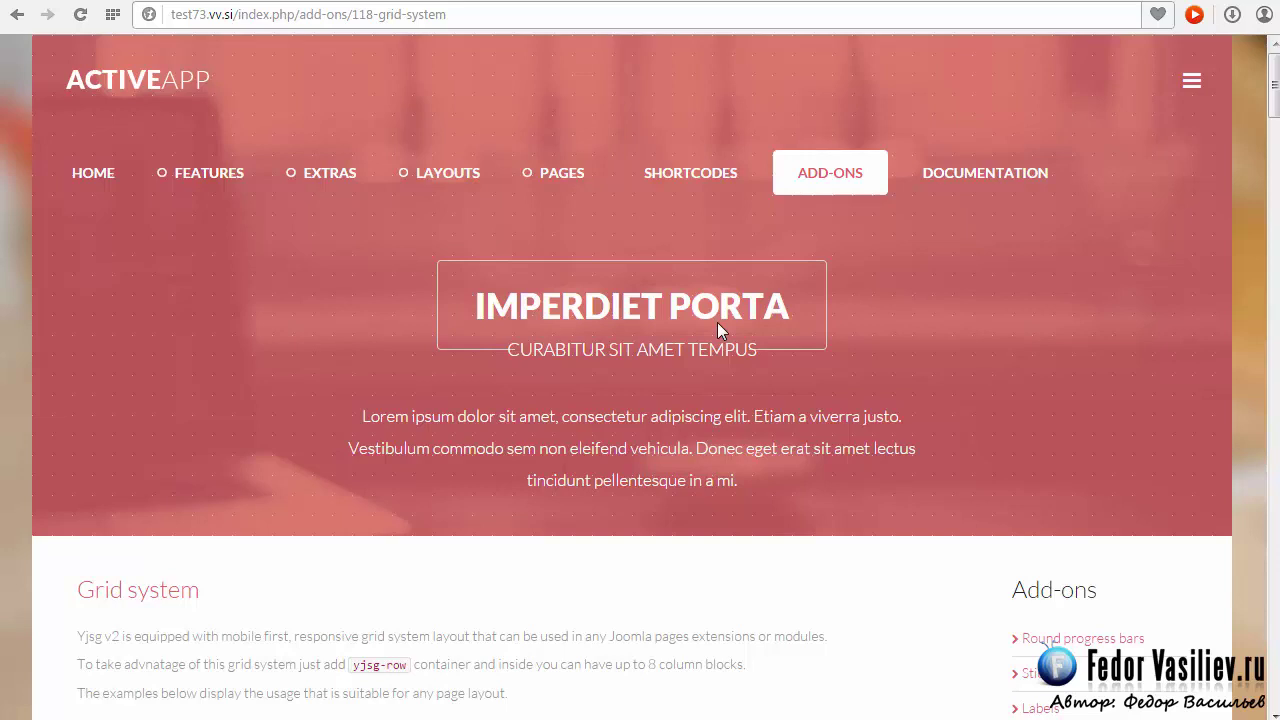
pyautogui.scroll(-5, 717, 322)
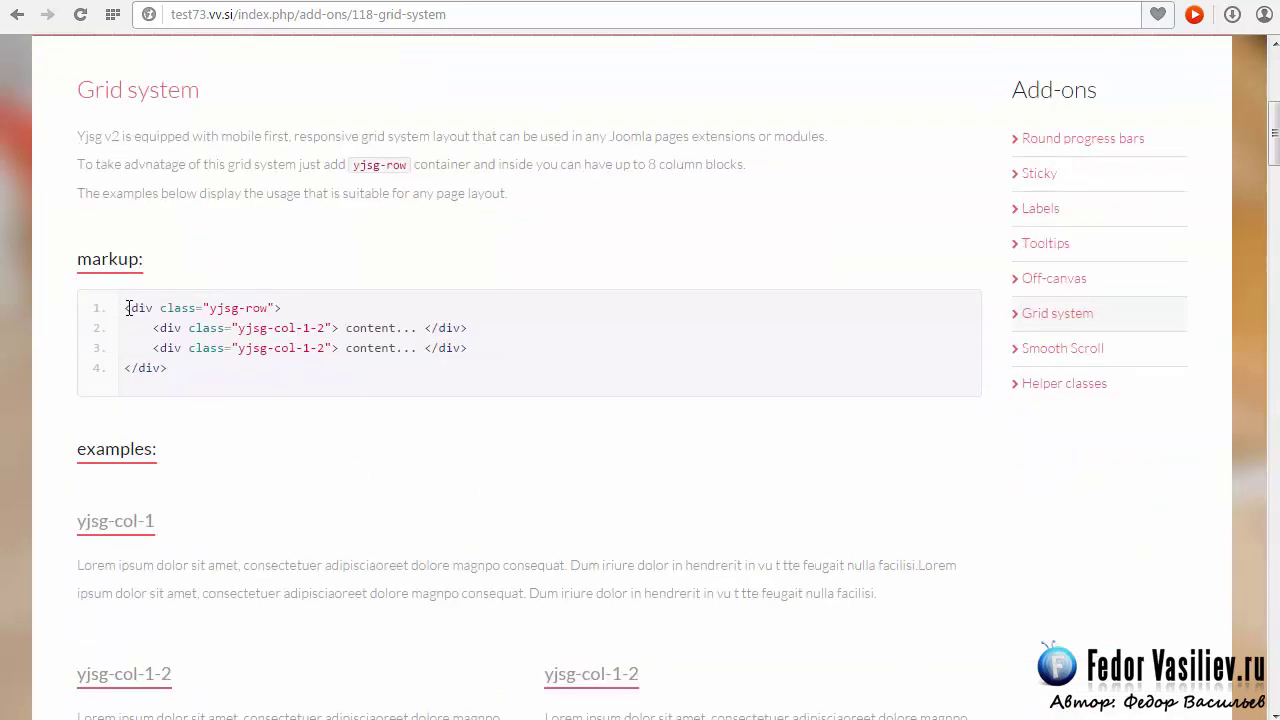
pyautogui.moveTo(128, 308); pyautogui.dragTo(249, 369)
pyautogui.click(209, 369)
pyautogui.moveTo(177, 369); pyautogui.dragTo(491, 369)
pyautogui.click(129, 309)
pyautogui.click(229, 366)
# Check the column examples against the markup again and highlight the full two-column yjsg-row code
pyautogui.scroll(-7, 186, 343)
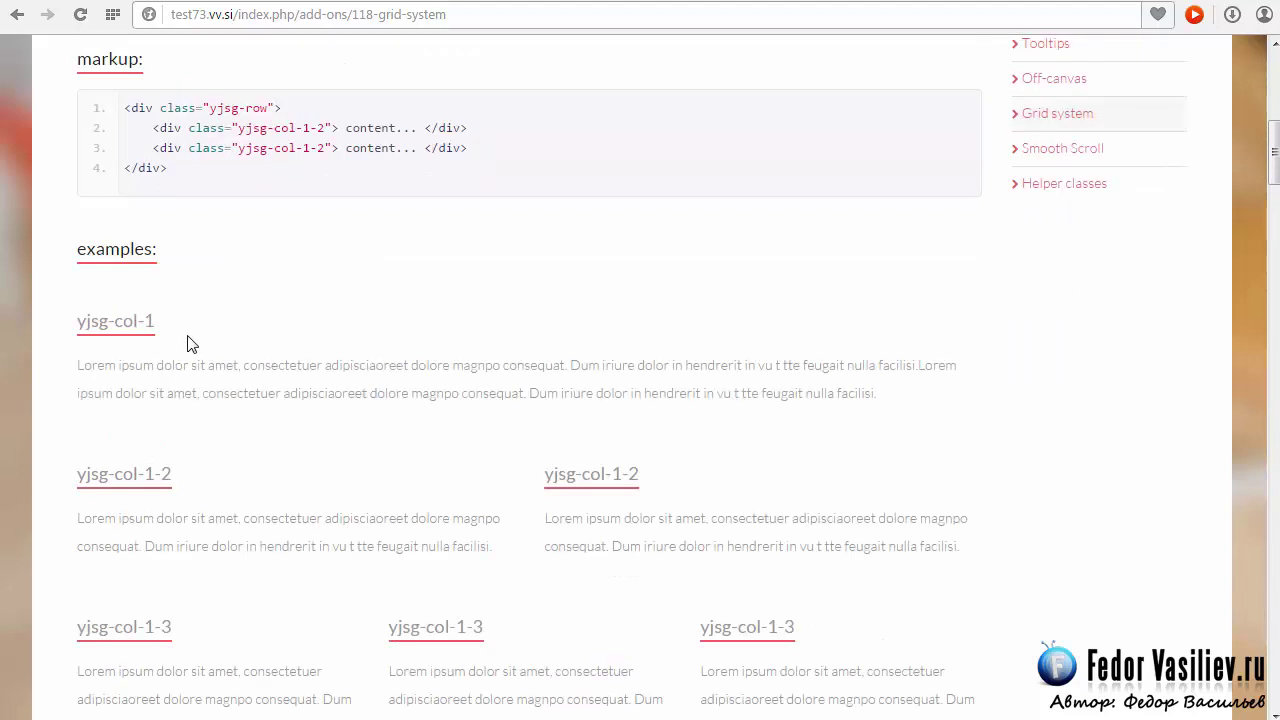
pyautogui.scroll(8, 430, 502)
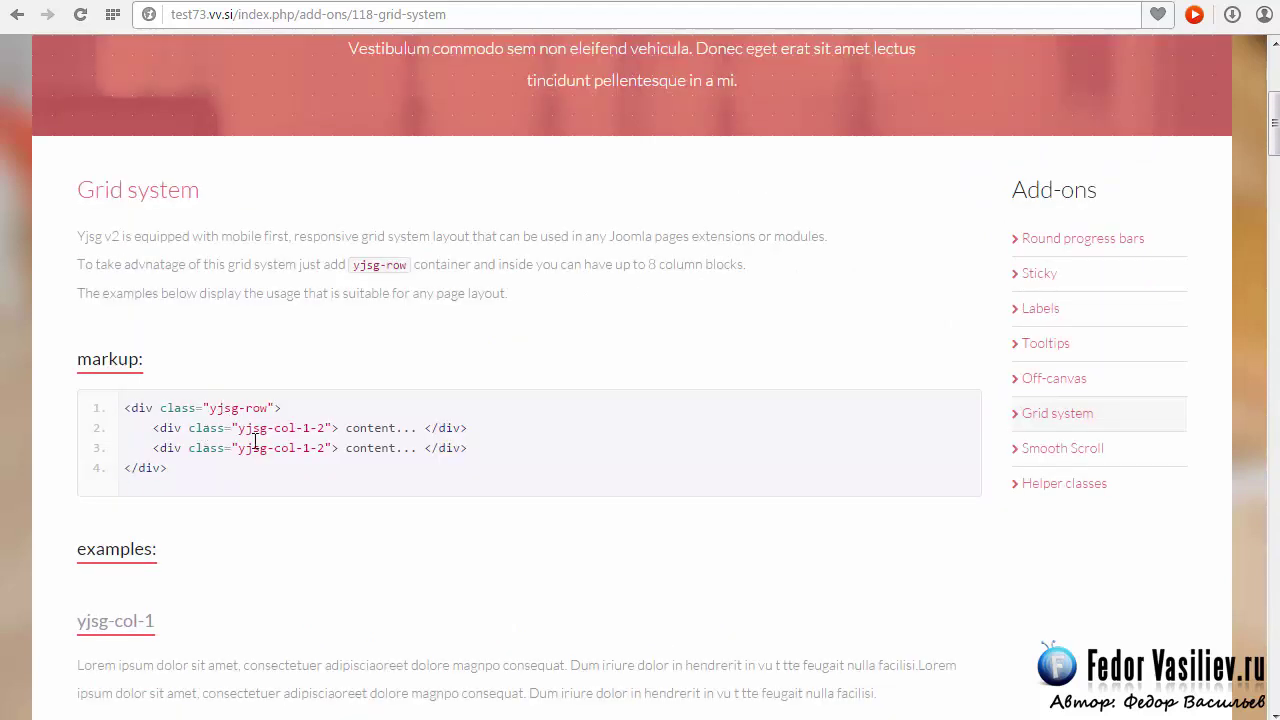
pyautogui.doubleClick(255, 440)
pyautogui.click(186, 472)
pyautogui.moveTo(170, 468); pyautogui.dragTo(131, 405)
pyautogui.click(135, 412)
# Switch to the finished landing page and examine how its first slide divides into an image column and a text column
pyautogui.scroll(4, 186, 443)
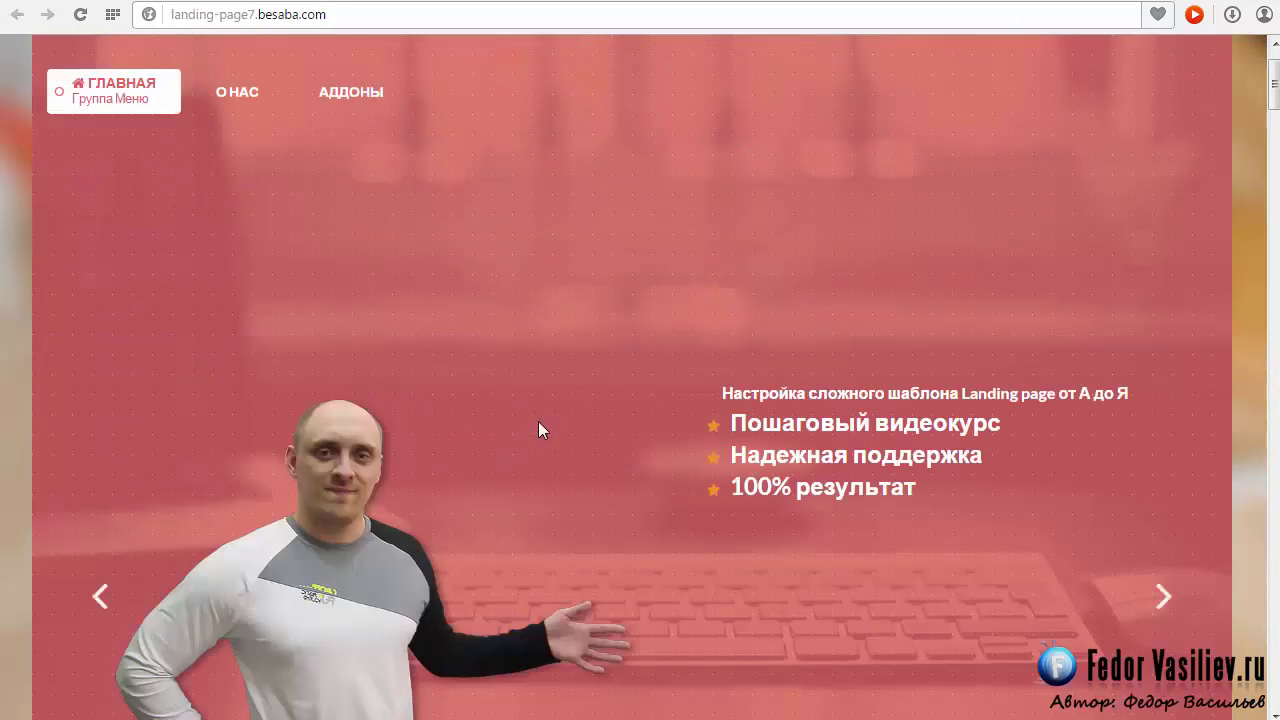
pyautogui.scroll(-2, 538, 421)
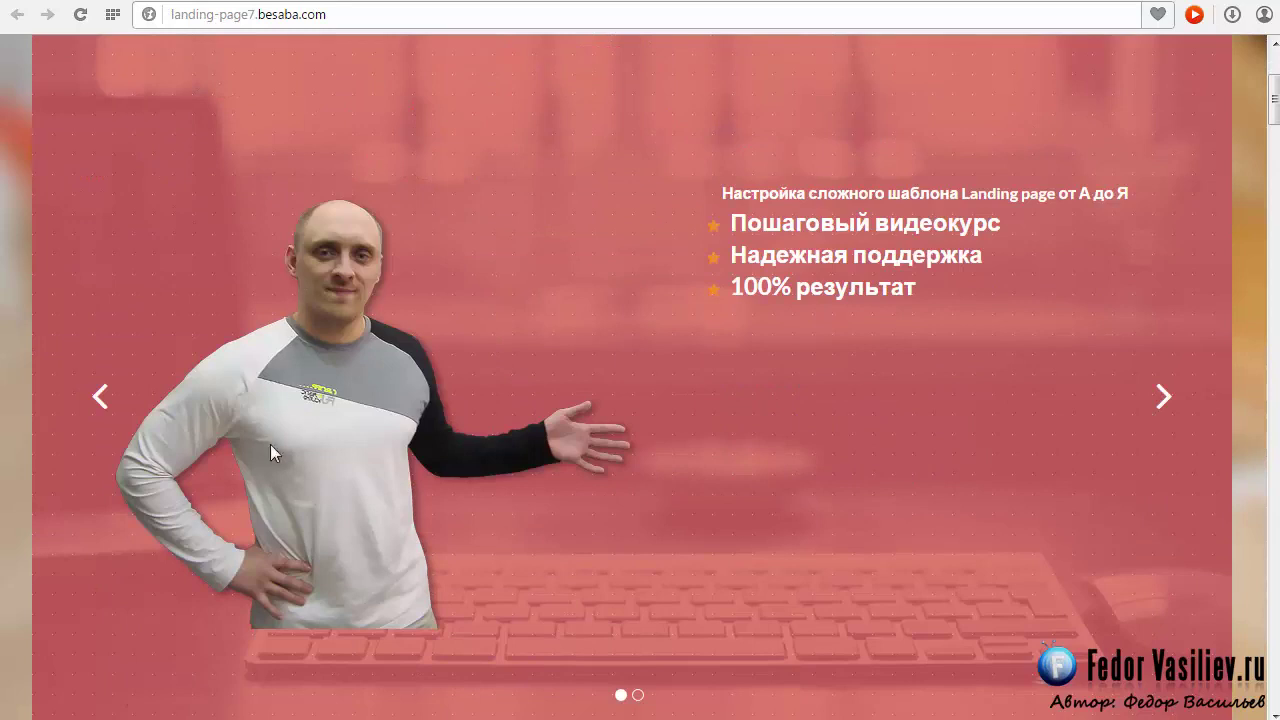
pyautogui.scroll(1, 294, 299)
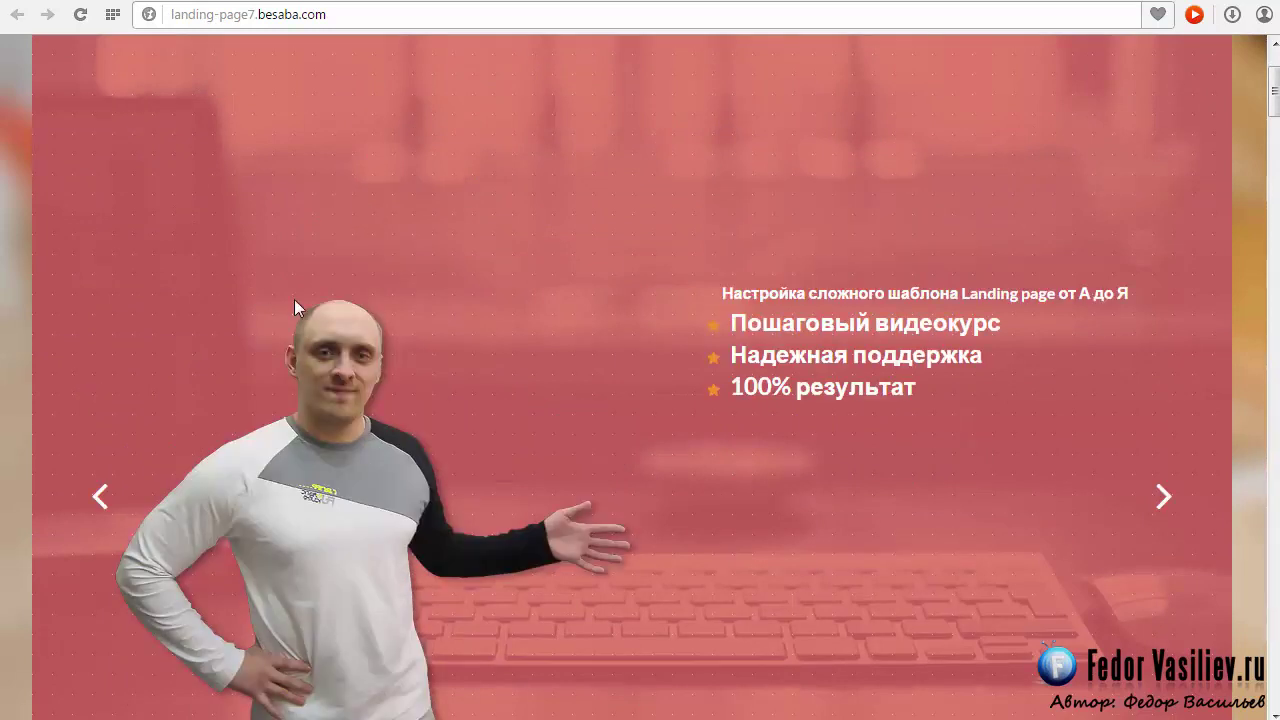
pyautogui.scroll(-1, 695, 362)
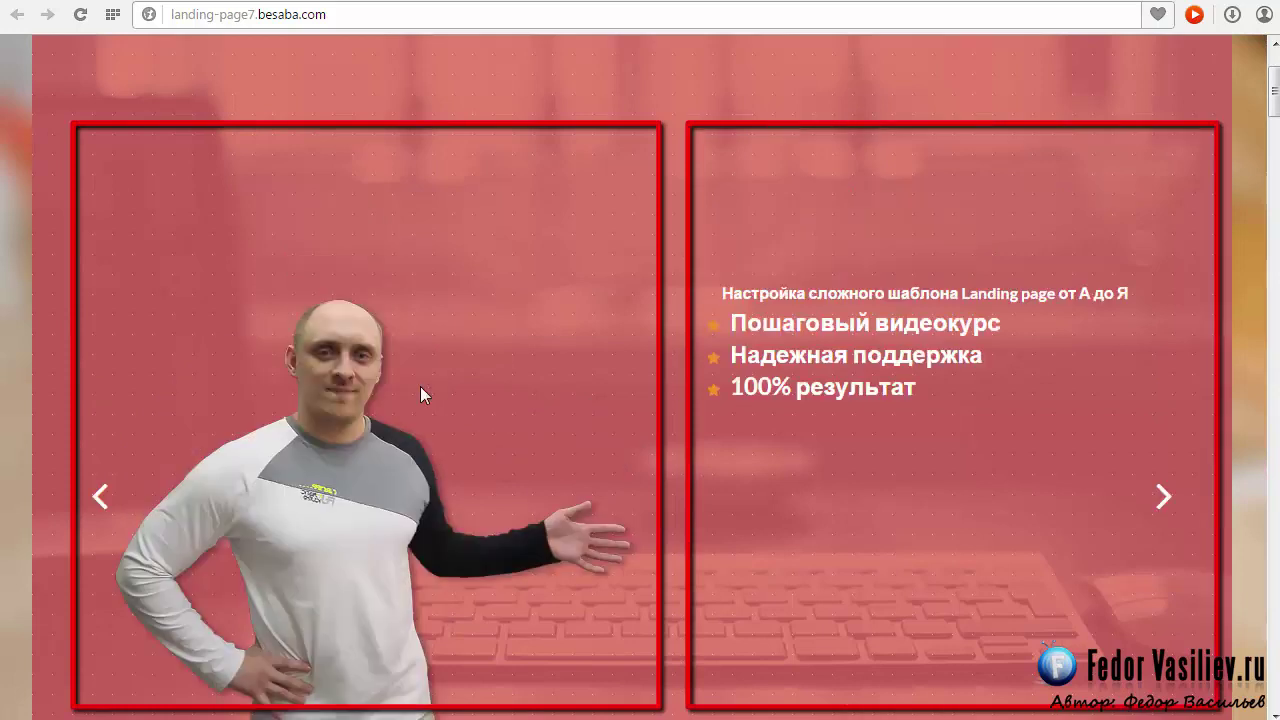
# Switch back to the Joomla HTML-code module and bring up its main content editor, including the image insertion option below it
pyautogui.click(637, 694)
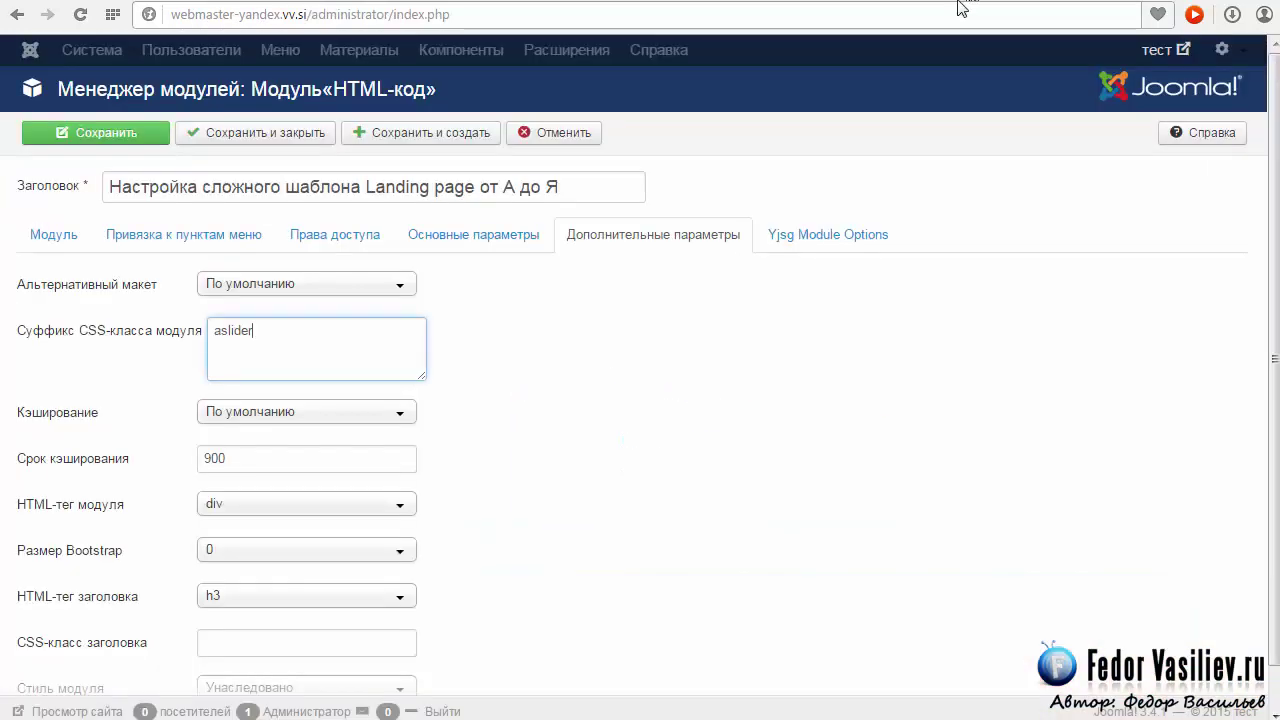
pyautogui.click(53, 234)
pyautogui.scroll(-6, 724, 364)
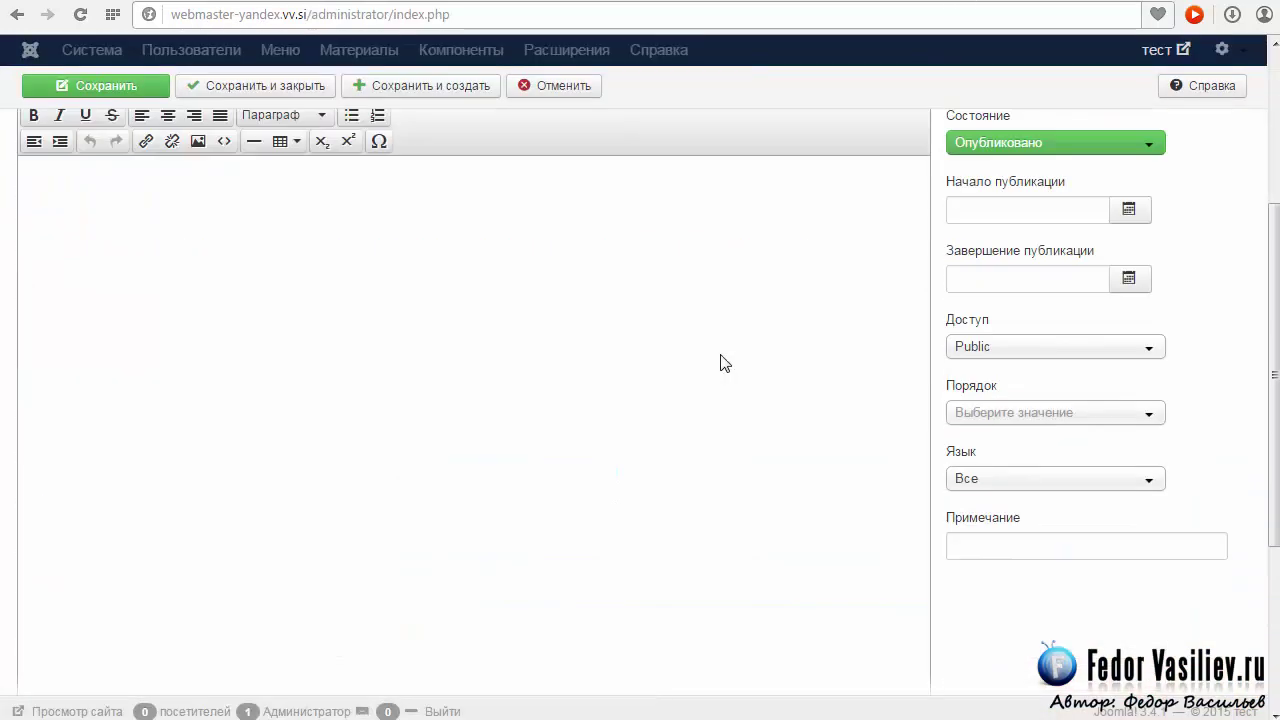
pyautogui.scroll(4, 721, 364)
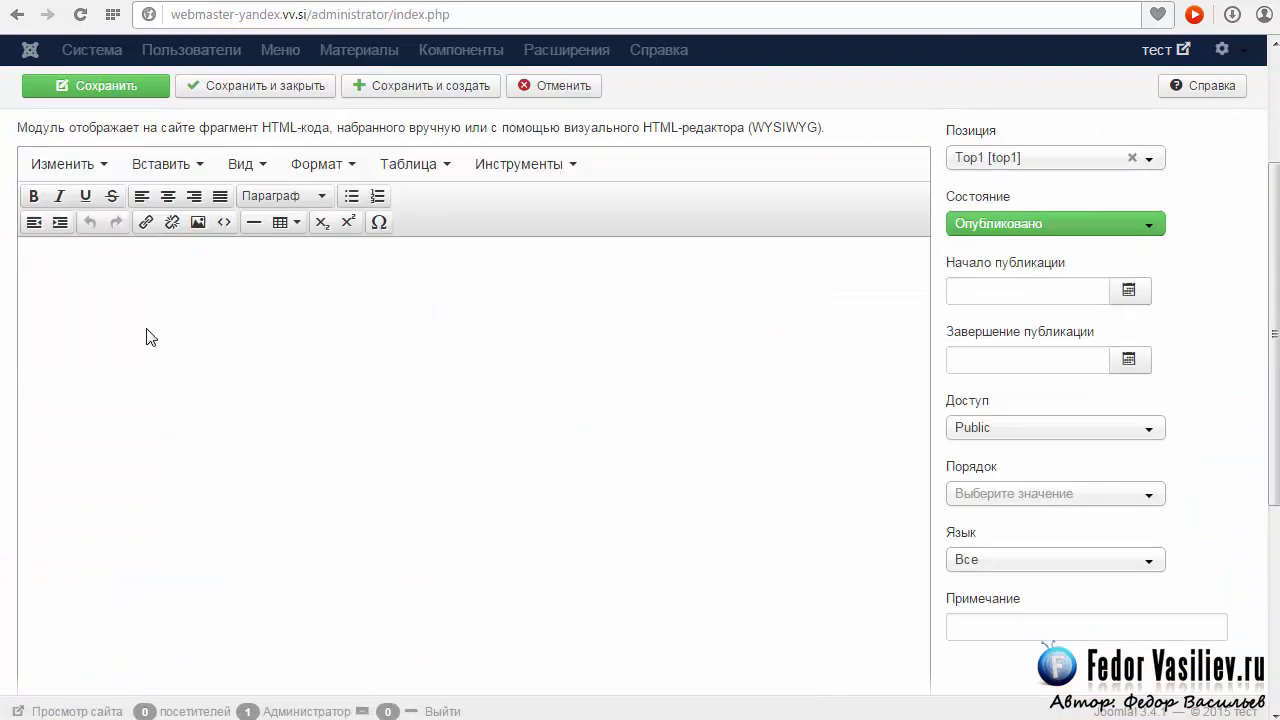
pyautogui.scroll(-2, 351, 323)
pyautogui.scroll(-2, 300, 329)
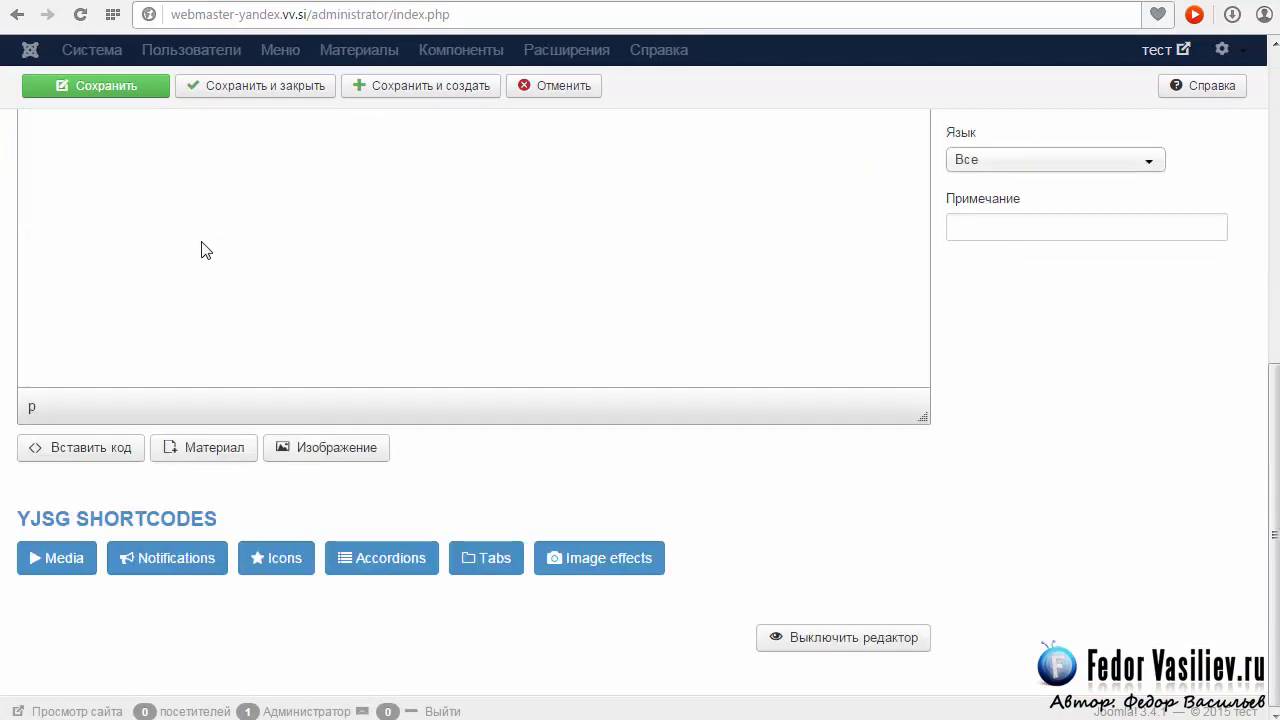
pyautogui.scroll(3, 520, 300)
pyautogui.scroll(-2, 394, 334)
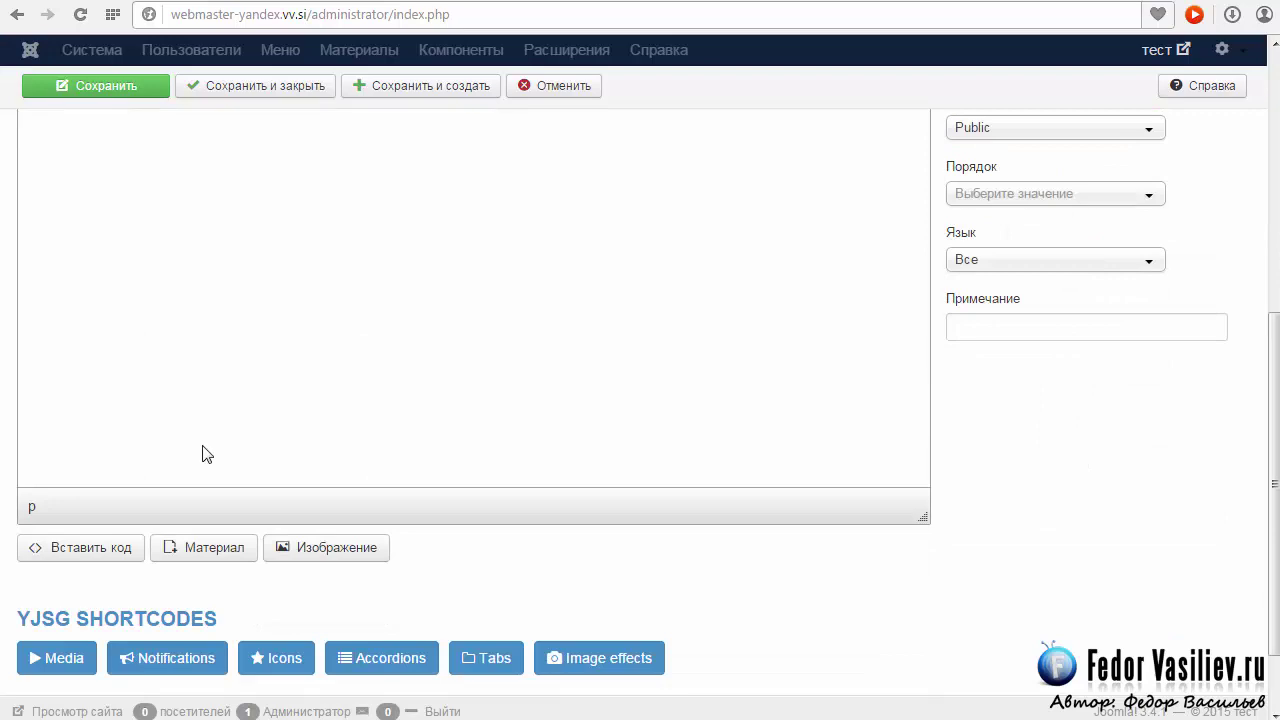
# Upload 5.png from the готовые folder to the site's images and insert it into the module content
pyautogui.click(325, 545)
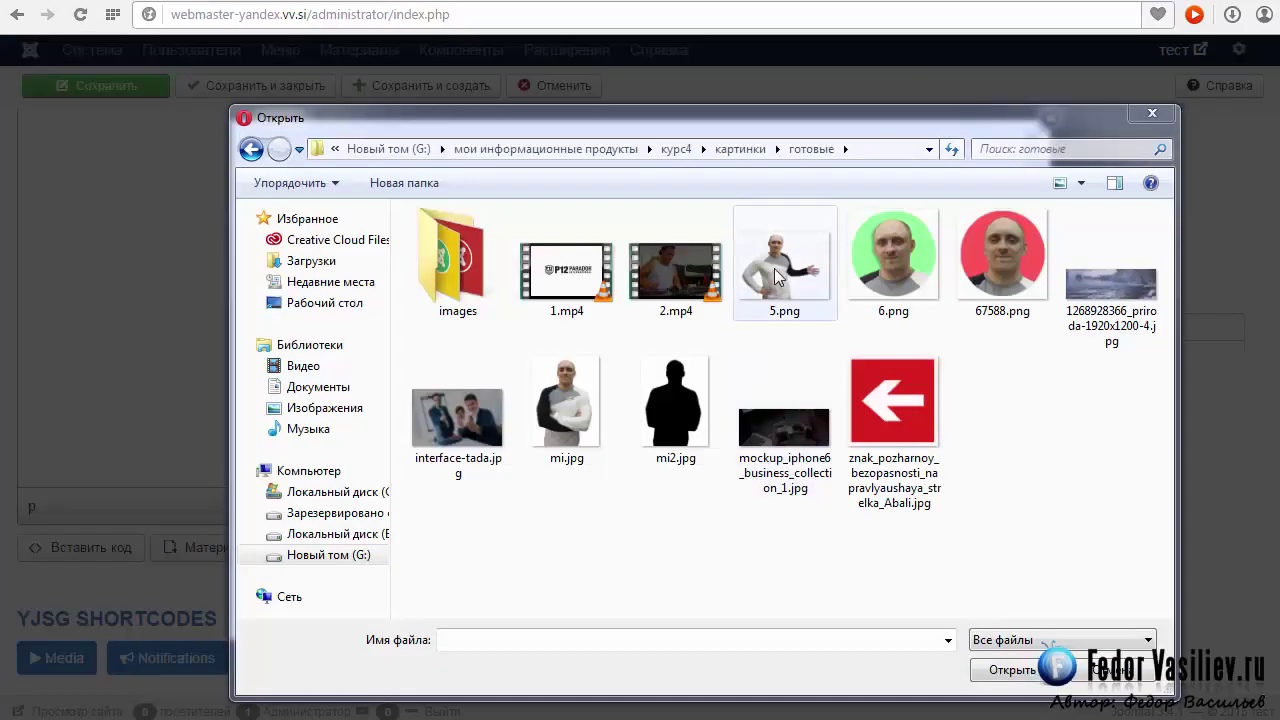
pyautogui.click(774, 268)
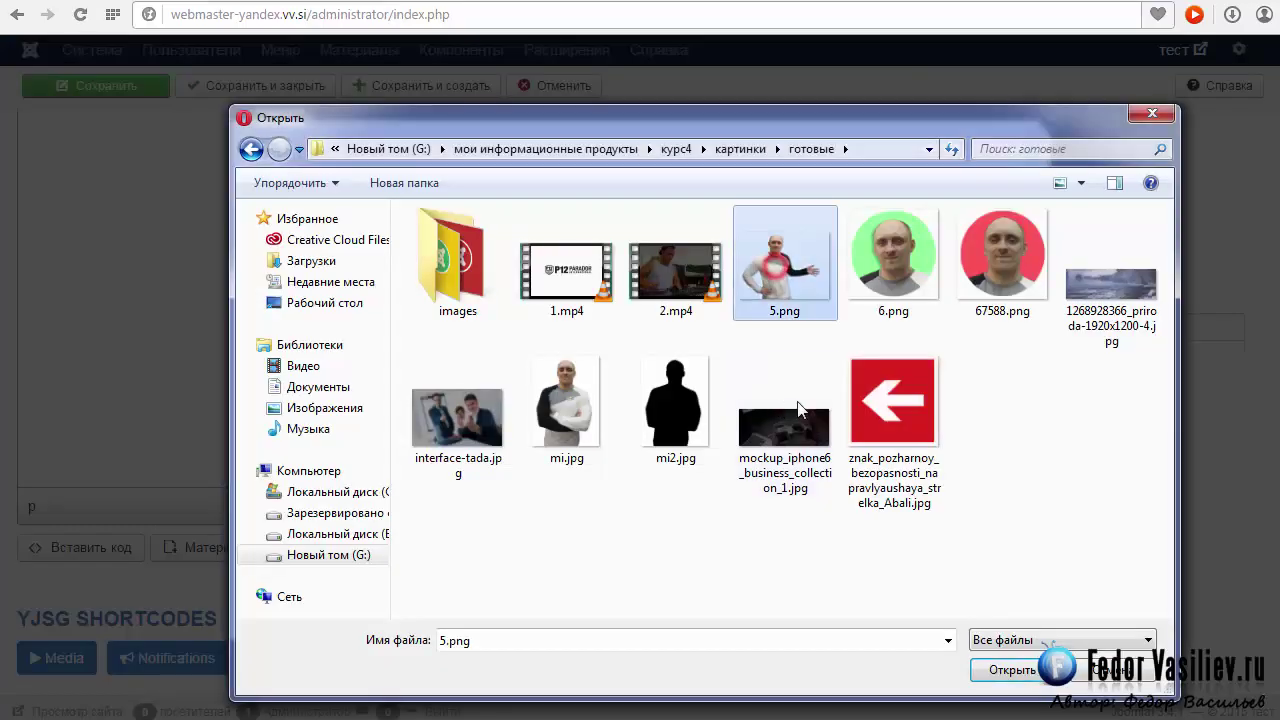
pyautogui.click(1010, 670)
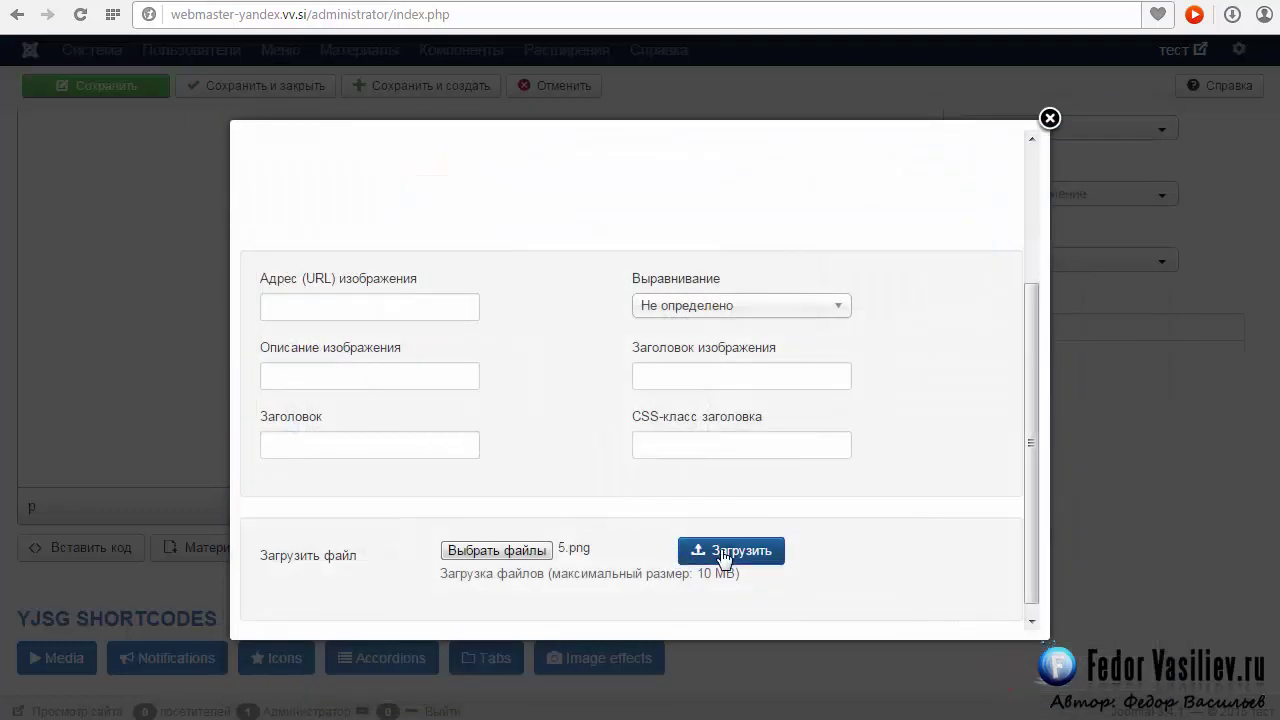
pyautogui.click(720, 550)
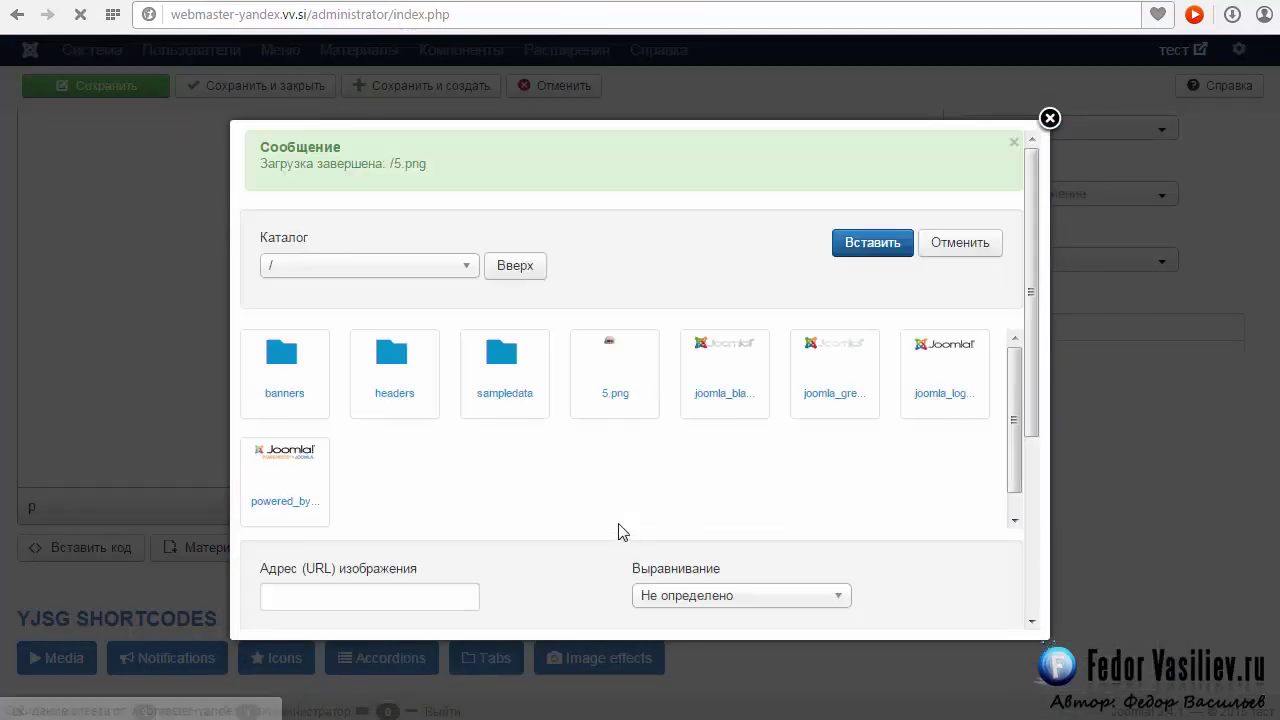
pyautogui.click(618, 395)
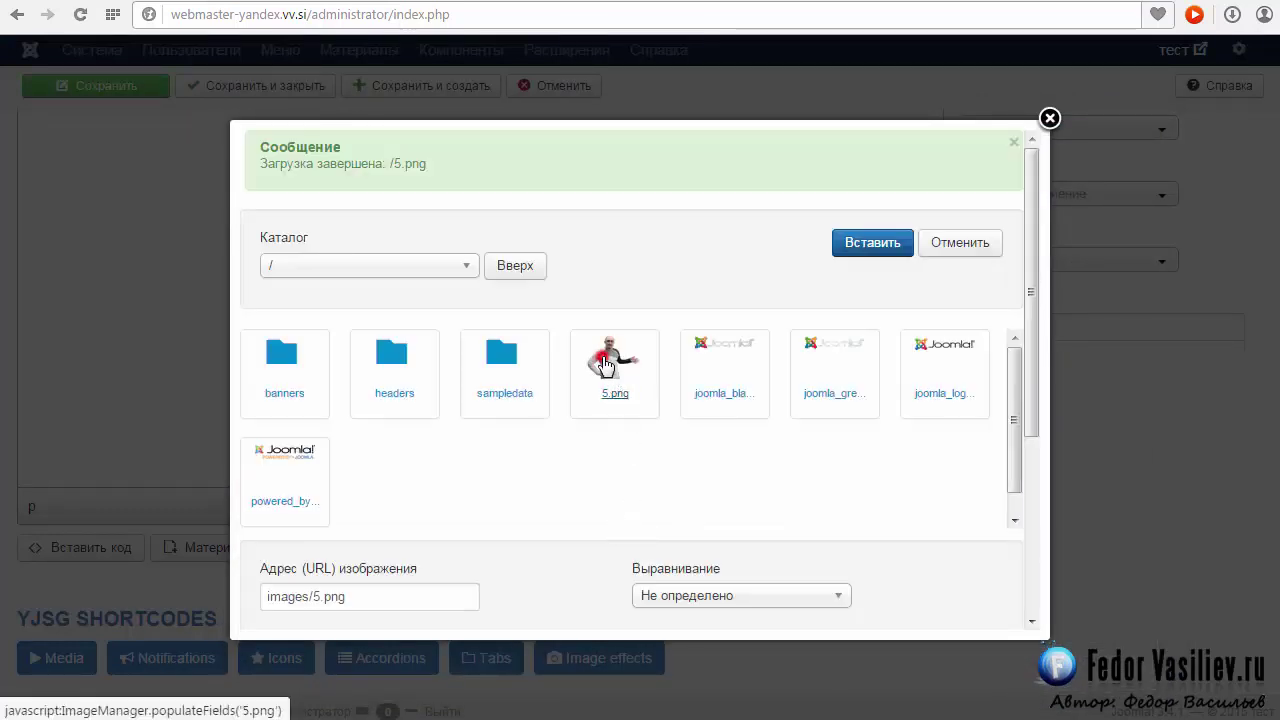
pyautogui.click(857, 243)
# Add the line "Настройка сложного шаблона Landing page от А до Я" below the inserted image
pyautogui.scroll(4, 611, 363)
pyautogui.scroll(-3, 695, 384)
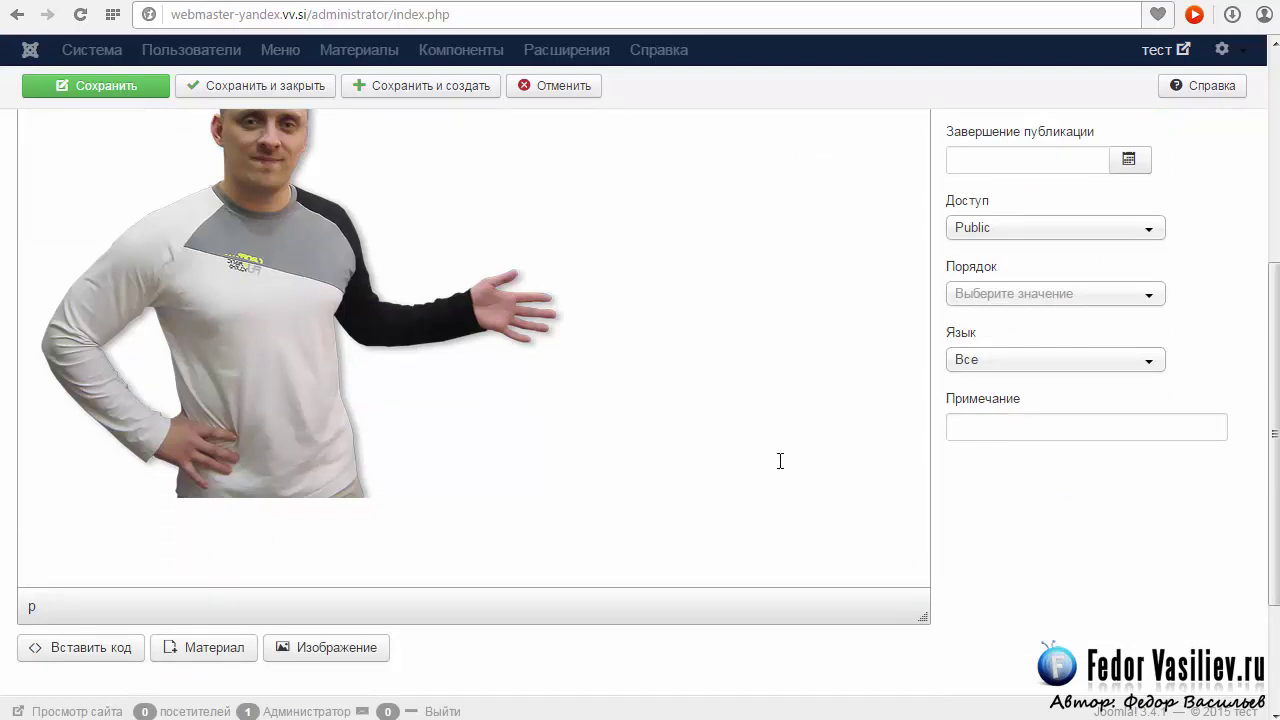
pyautogui.click(20, 523)
pyautogui.write('Настройка сложного шаблона Landing page от А до Я')
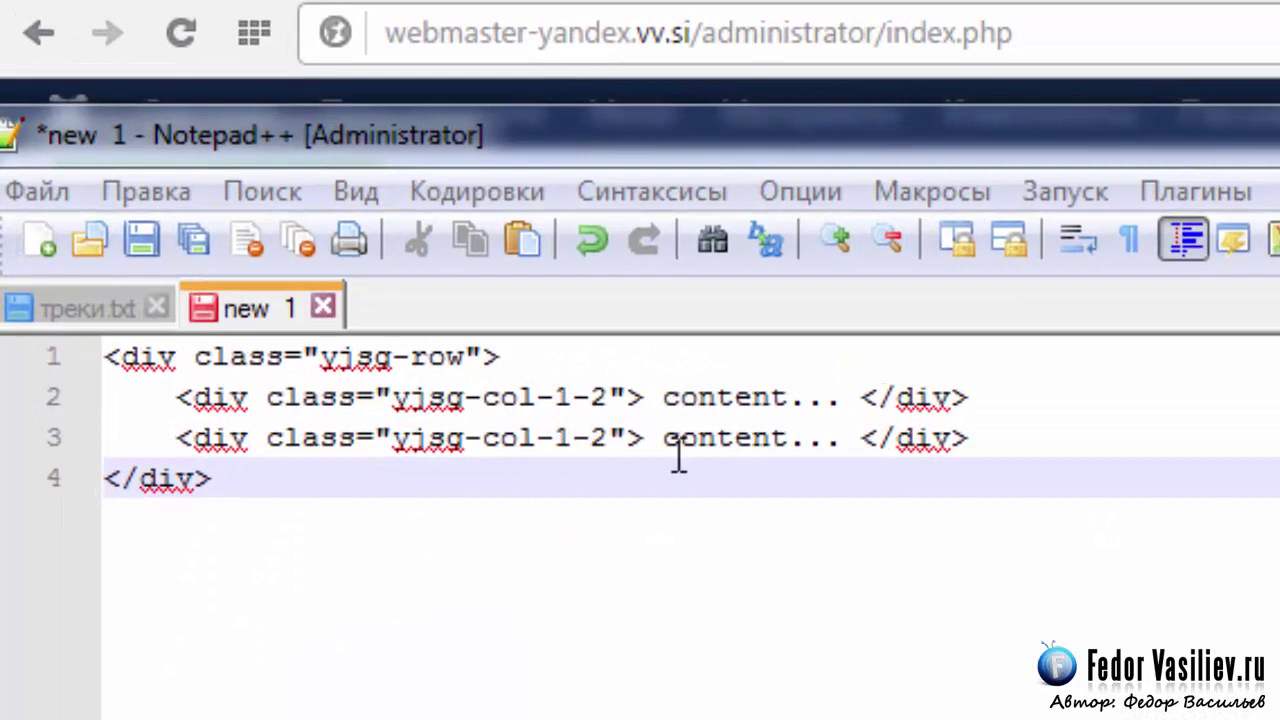
# Copy the opening yjsg-row and first yjsg-col-1-2 tags from Notepad++ and paste them above the image paragraph in the module's source code
pyautogui.moveTo(645, 397); pyautogui.dragTo(100, 354)
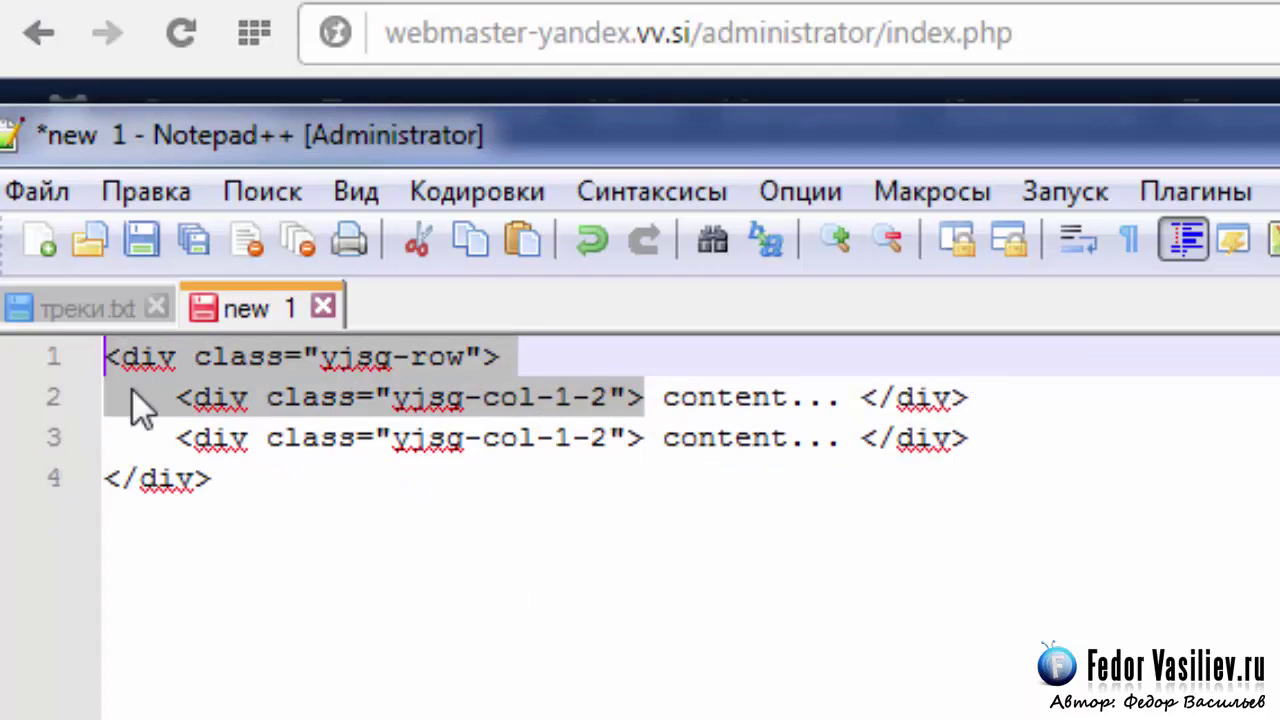
pyautogui.rightClick(149, 349)
pyautogui.click(220, 405)
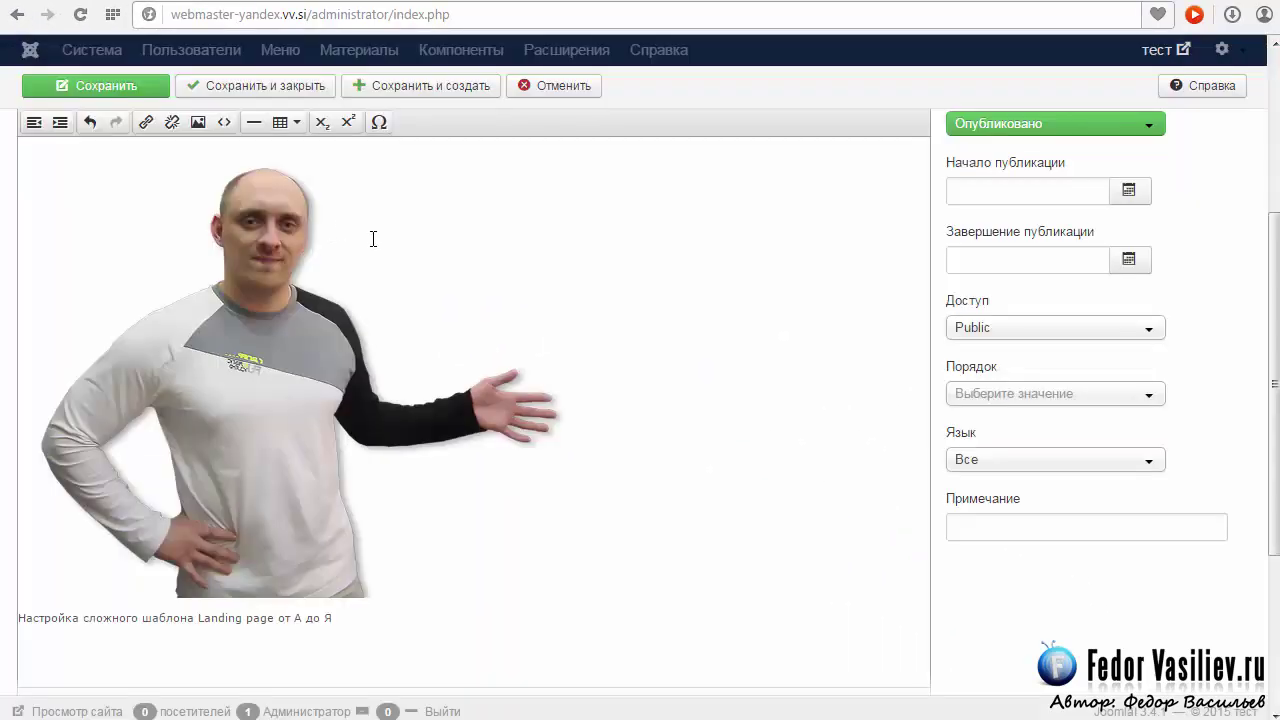
pyautogui.scroll(1, 1092, 323)
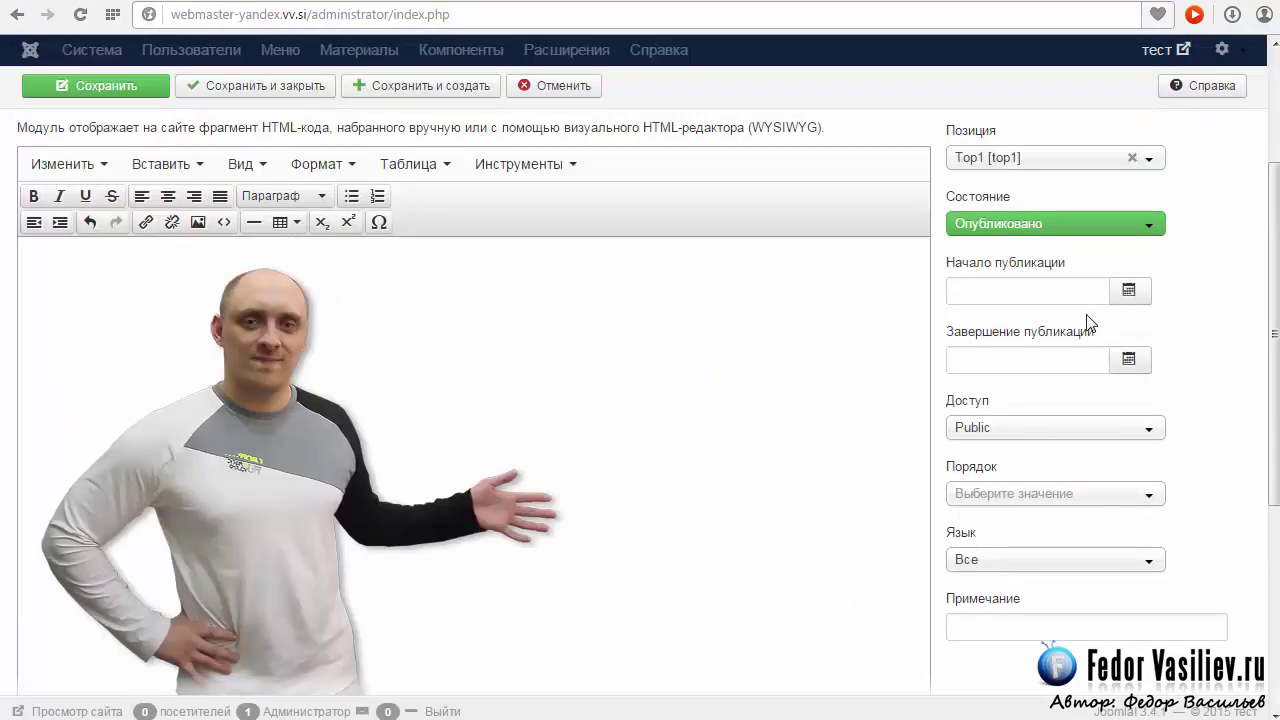
pyautogui.click(225, 224)
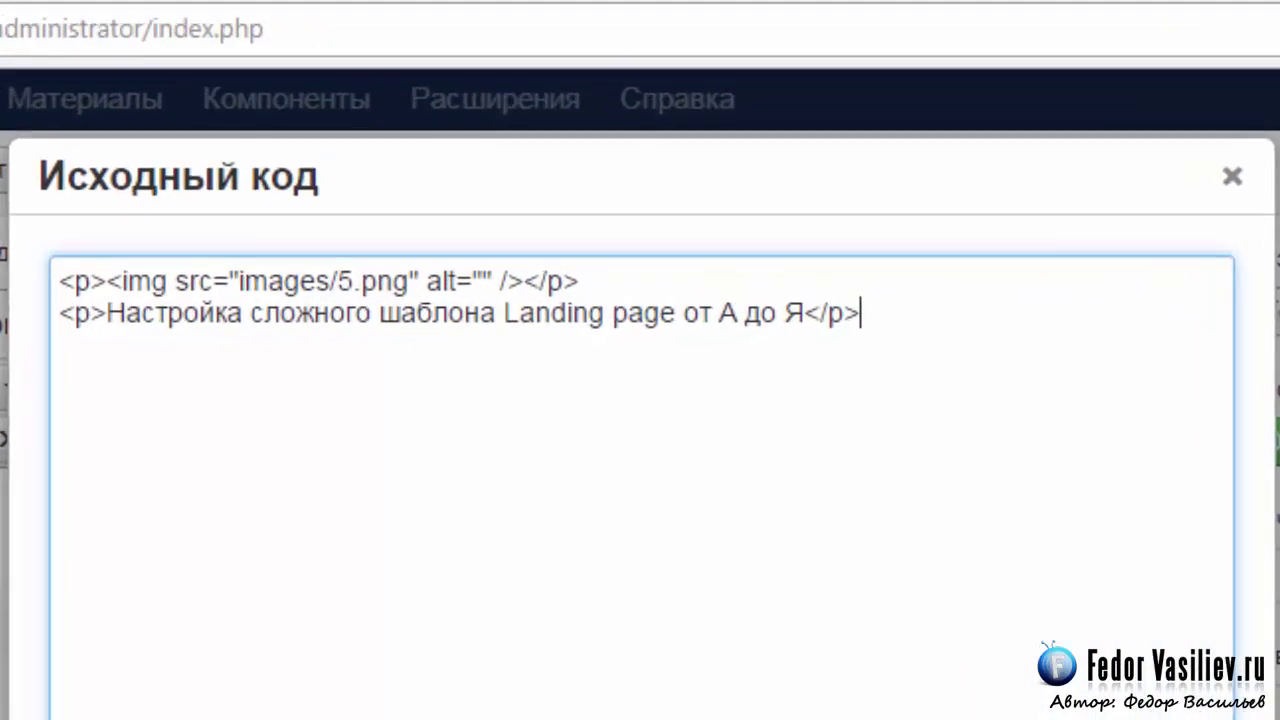
pyautogui.click(60, 280)
pyautogui.press('Return')
pyautogui.rightClick(94, 275)
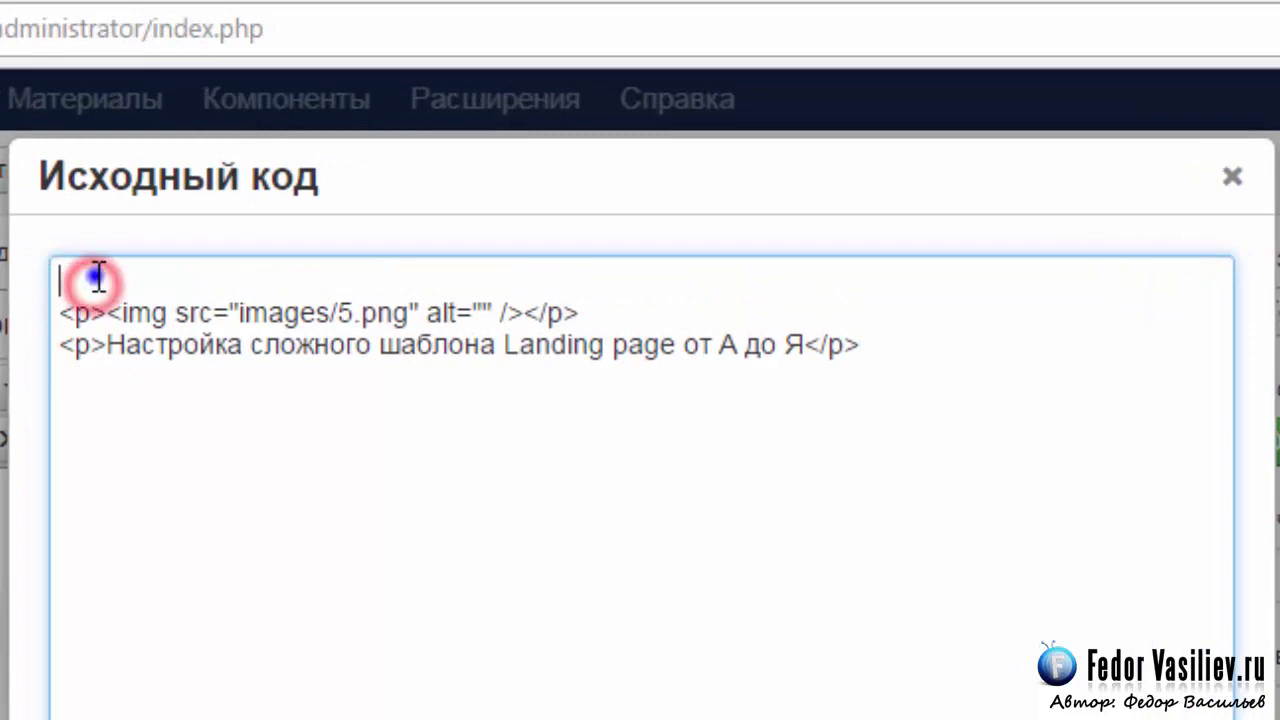
pyautogui.click(170, 492)
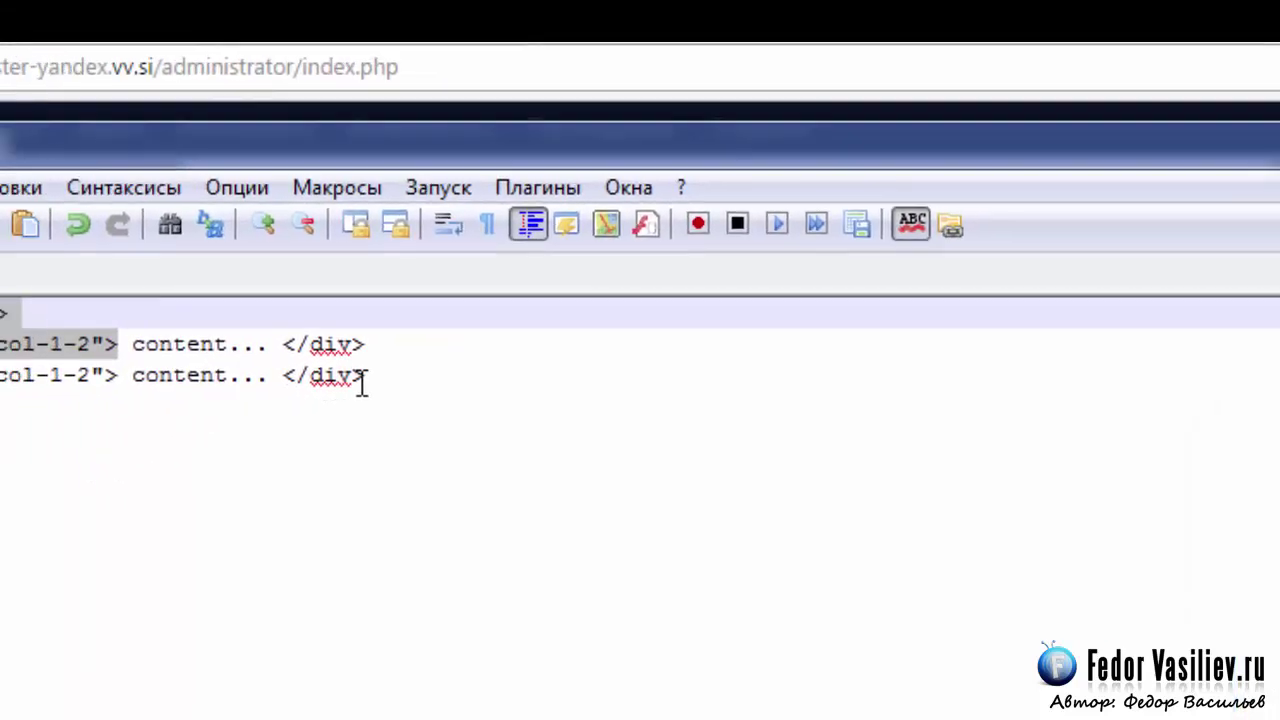
# Copy the first column's closing </div> from Notepad++ and add it on a new line after the image paragraph in the source code
pyautogui.moveTo(531, 340); pyautogui.dragTo(461, 338)
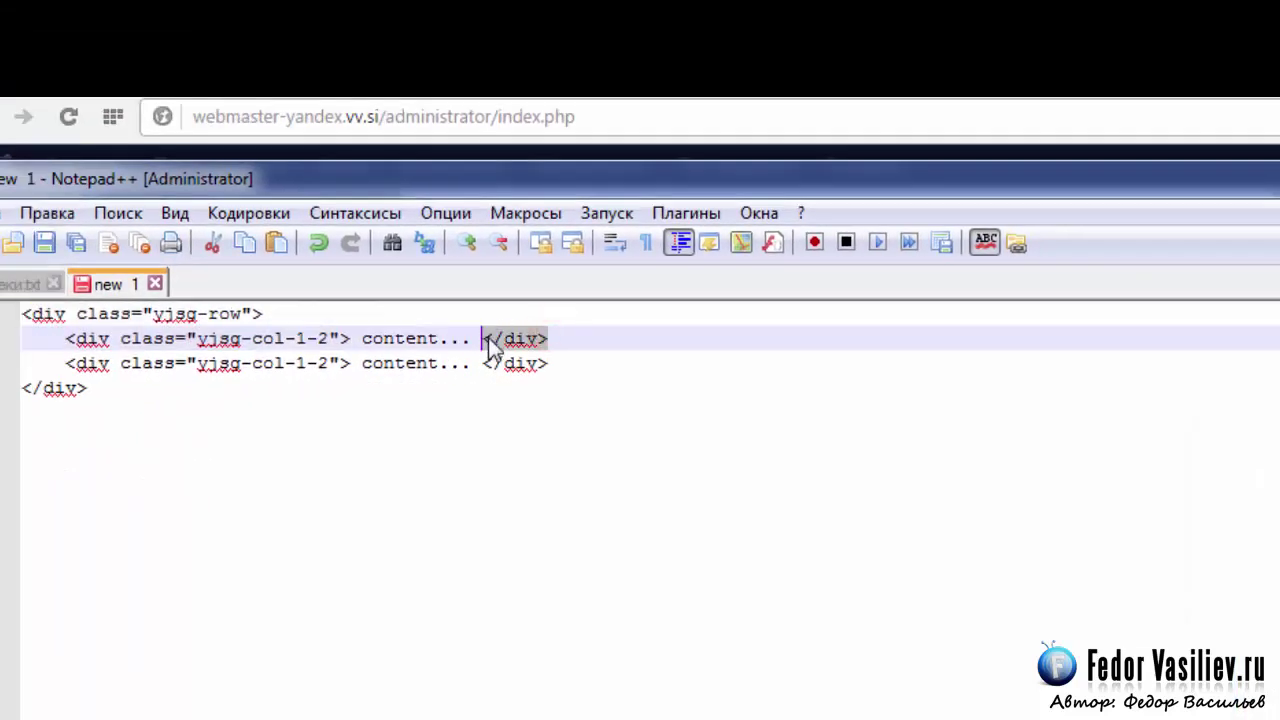
pyautogui.rightClick(469, 337)
pyautogui.click(563, 384)
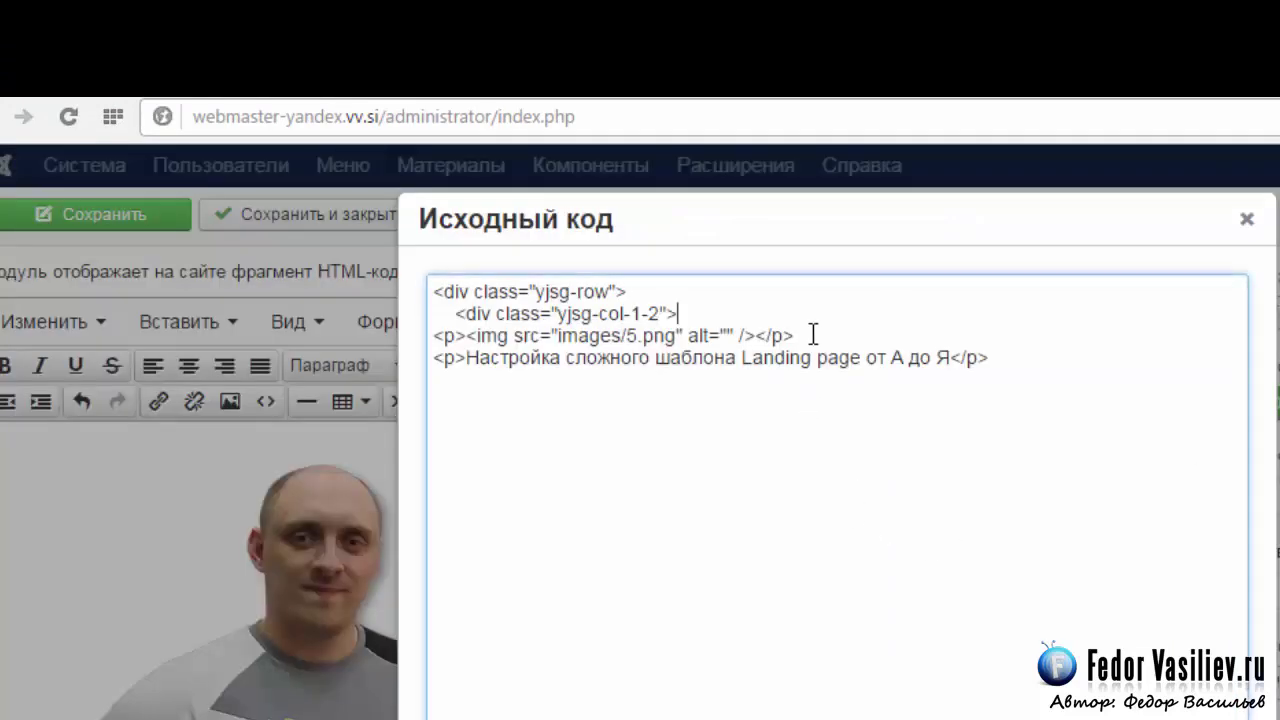
pyautogui.click(810, 334)
pyautogui.press('Return')
pyautogui.write('</div>')
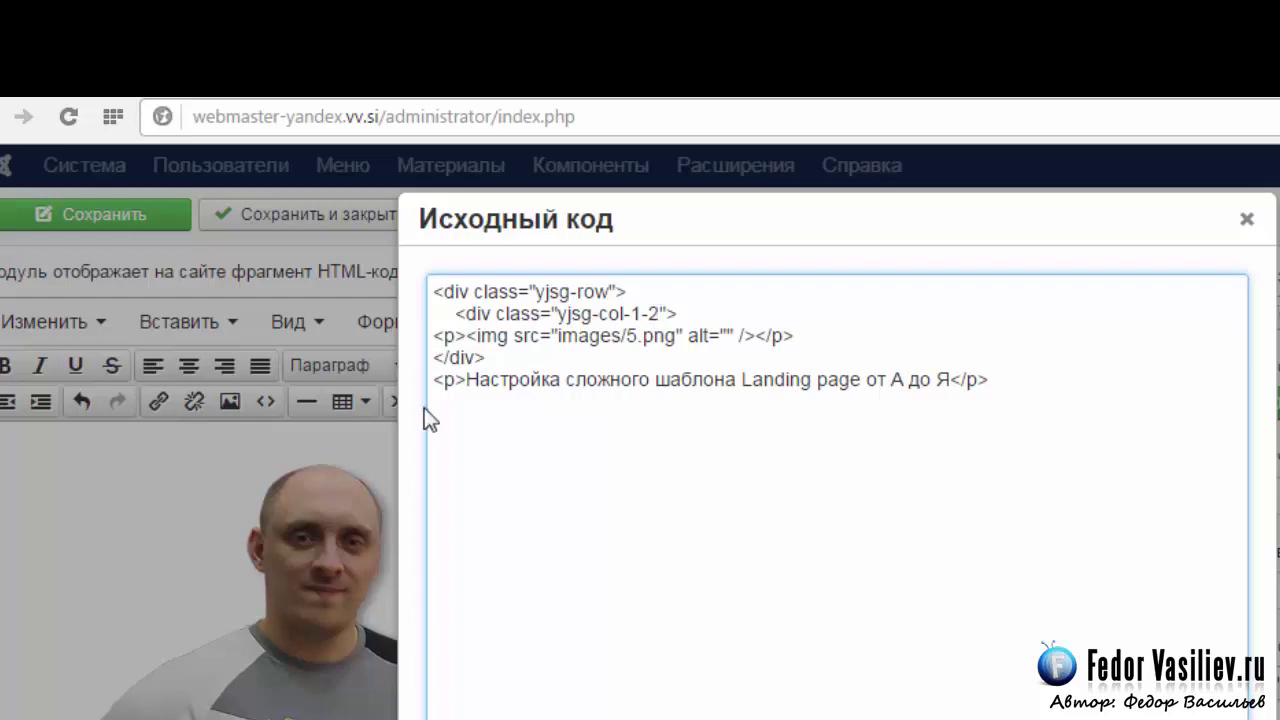
# Change the image column's class to yjsg-col-1-1 in the source code
pyautogui.moveTo(466, 380); pyautogui.dragTo(978, 380)
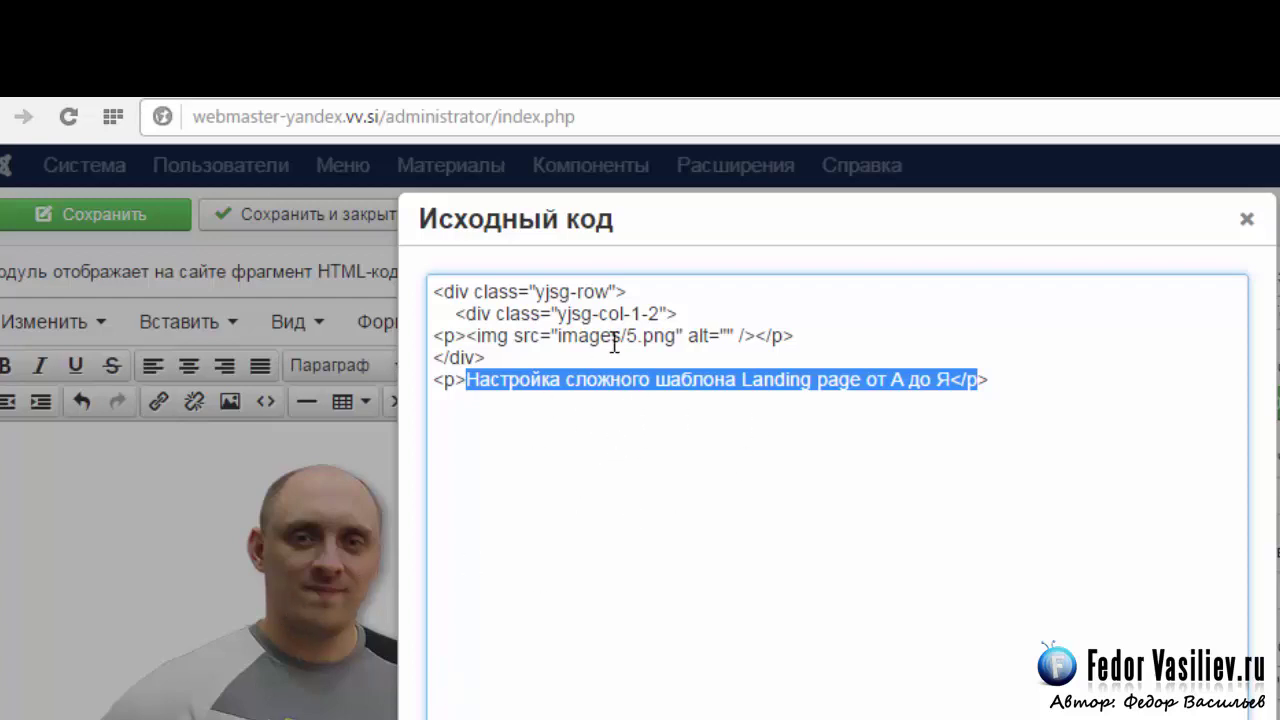
pyautogui.click(643, 316)
pyautogui.doubleClick(652, 314)
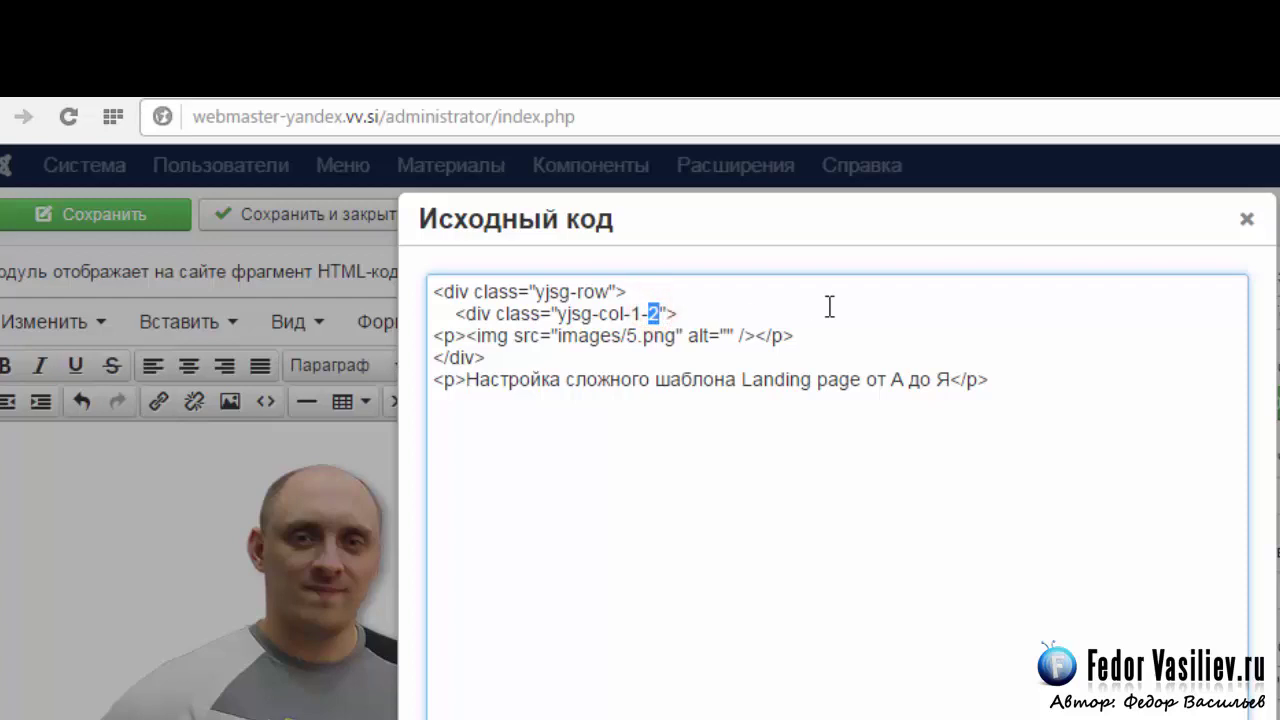
pyautogui.write('1')
pyautogui.click(688, 314)
# Copy the opening yjsg-col-1-1 div and paste it on a new line directly before the text paragraph
pyautogui.moveTo(637, 320); pyautogui.dragTo(461, 318)
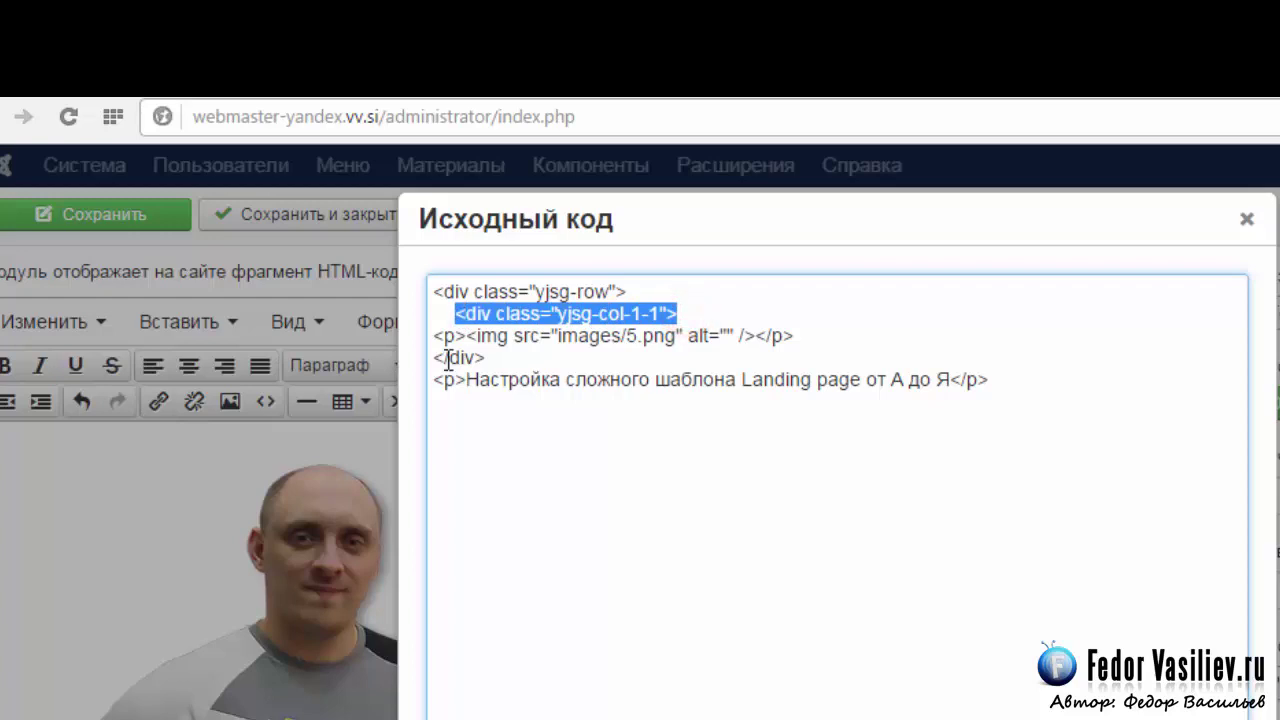
pyautogui.rightClick(479, 312)
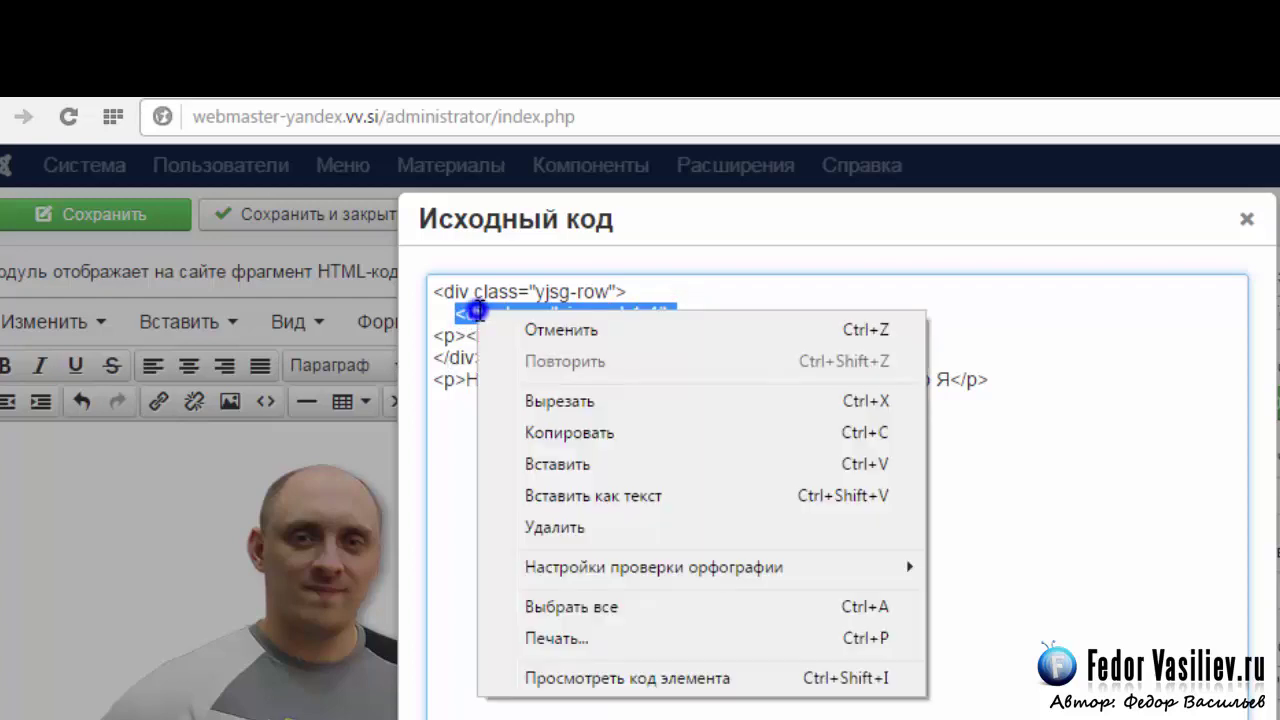
pyautogui.click(549, 432)
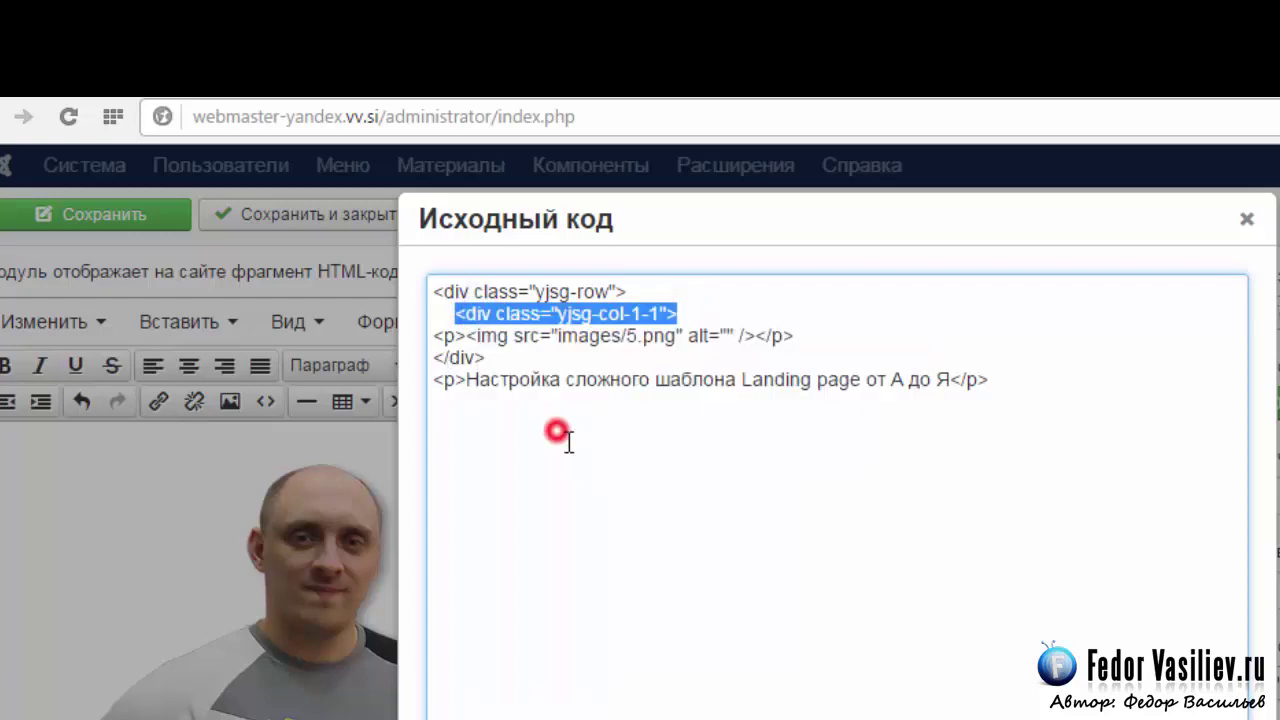
pyautogui.click(499, 360)
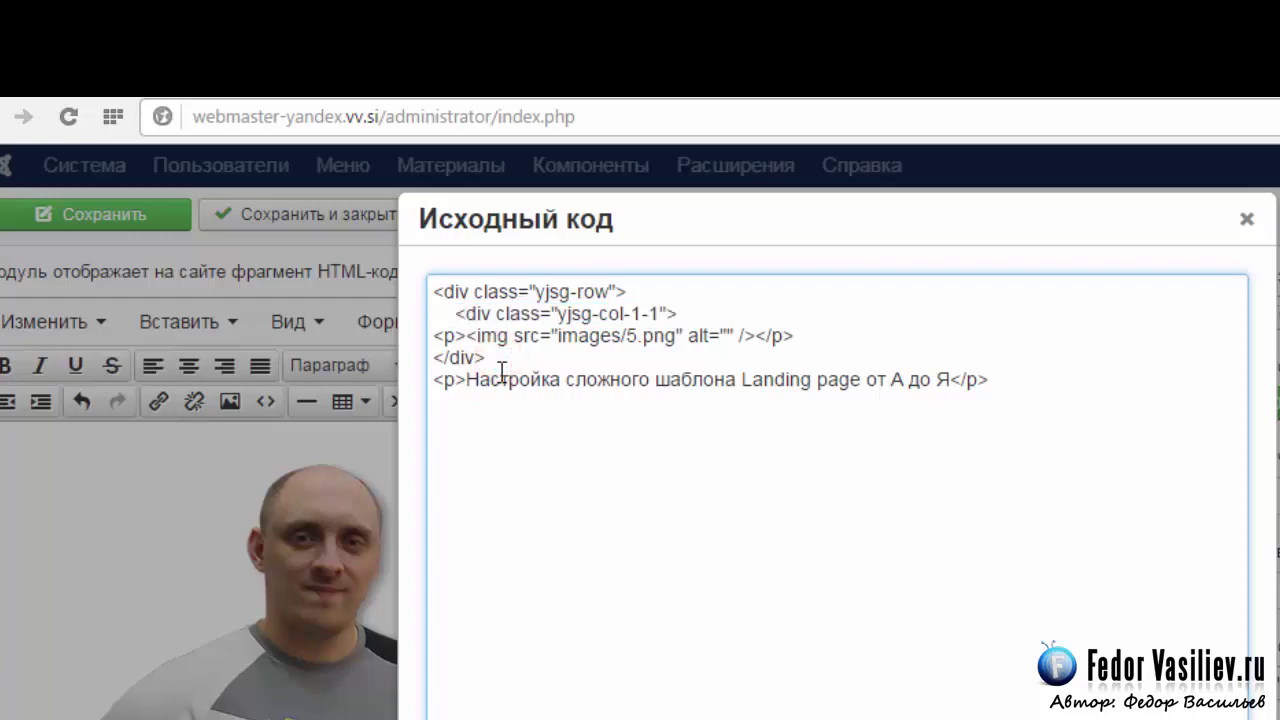
pyautogui.press('Return')
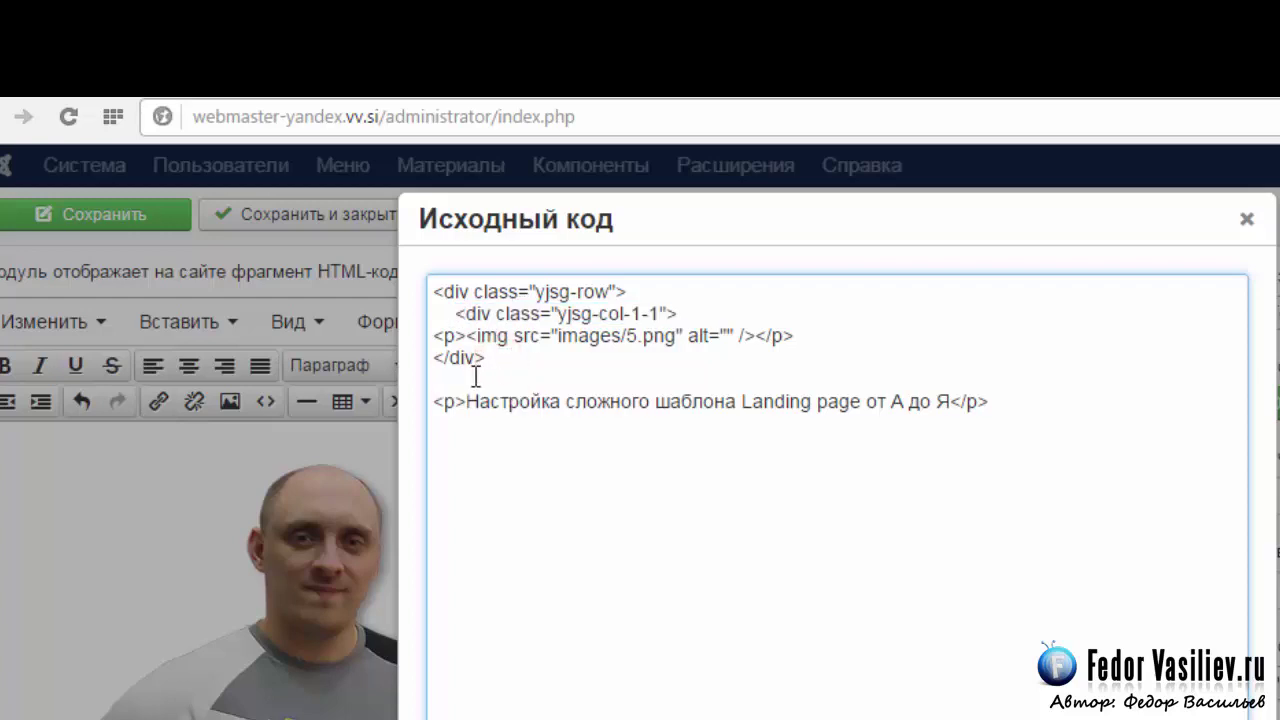
pyautogui.rightClick(476, 377)
pyautogui.click(553, 526)
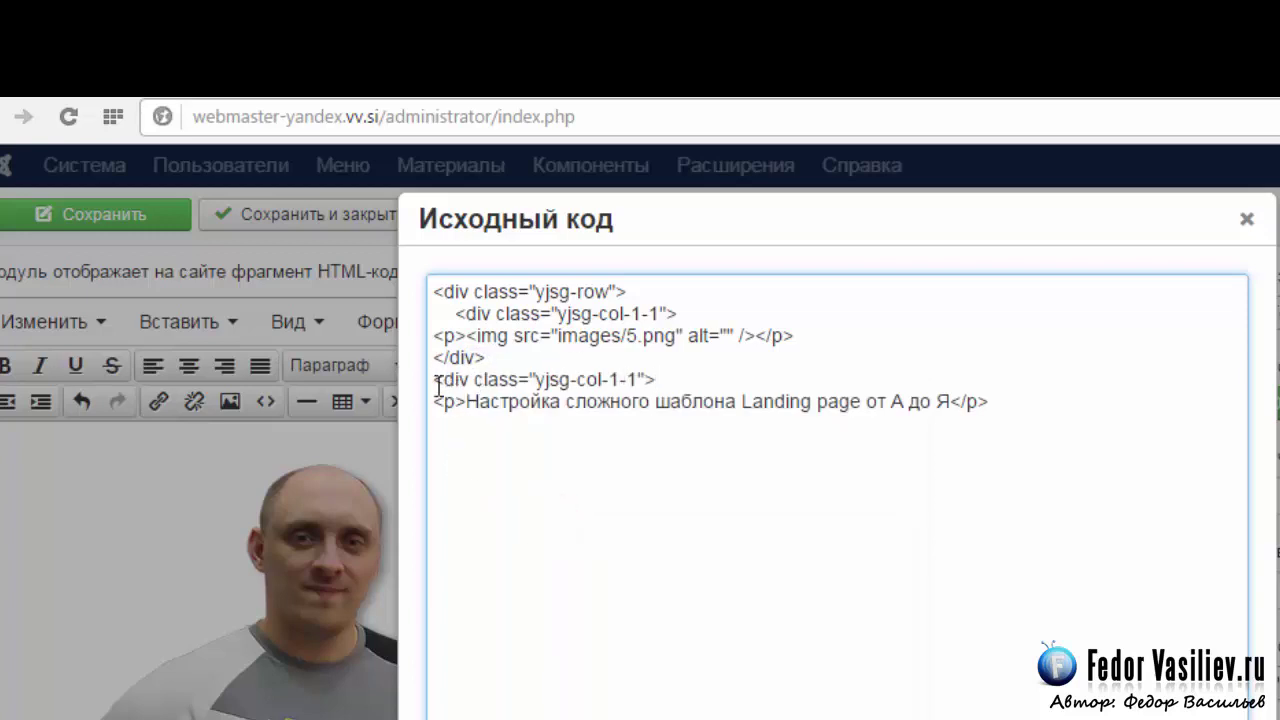
# Close the text column by copying the image column's </div> onto a new line after the text paragraph
pyautogui.moveTo(536, 380); pyautogui.dragTo(642, 384)
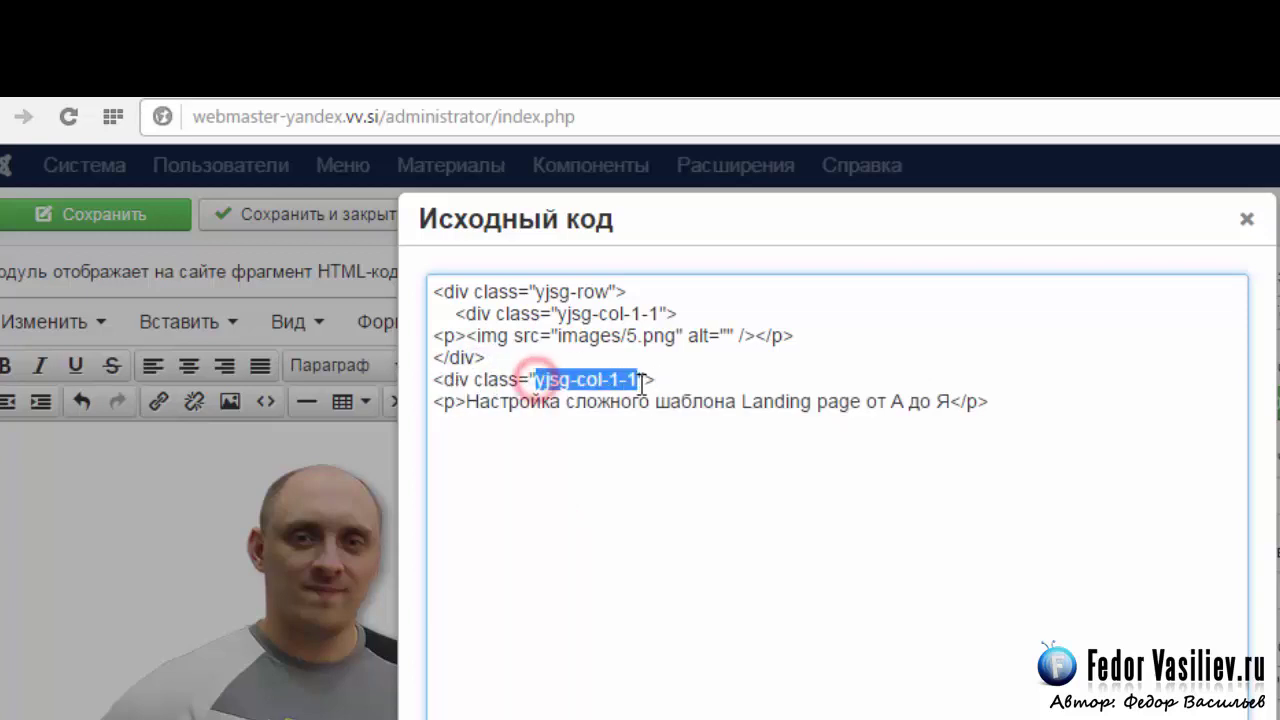
pyautogui.moveTo(465, 401); pyautogui.dragTo(951, 412)
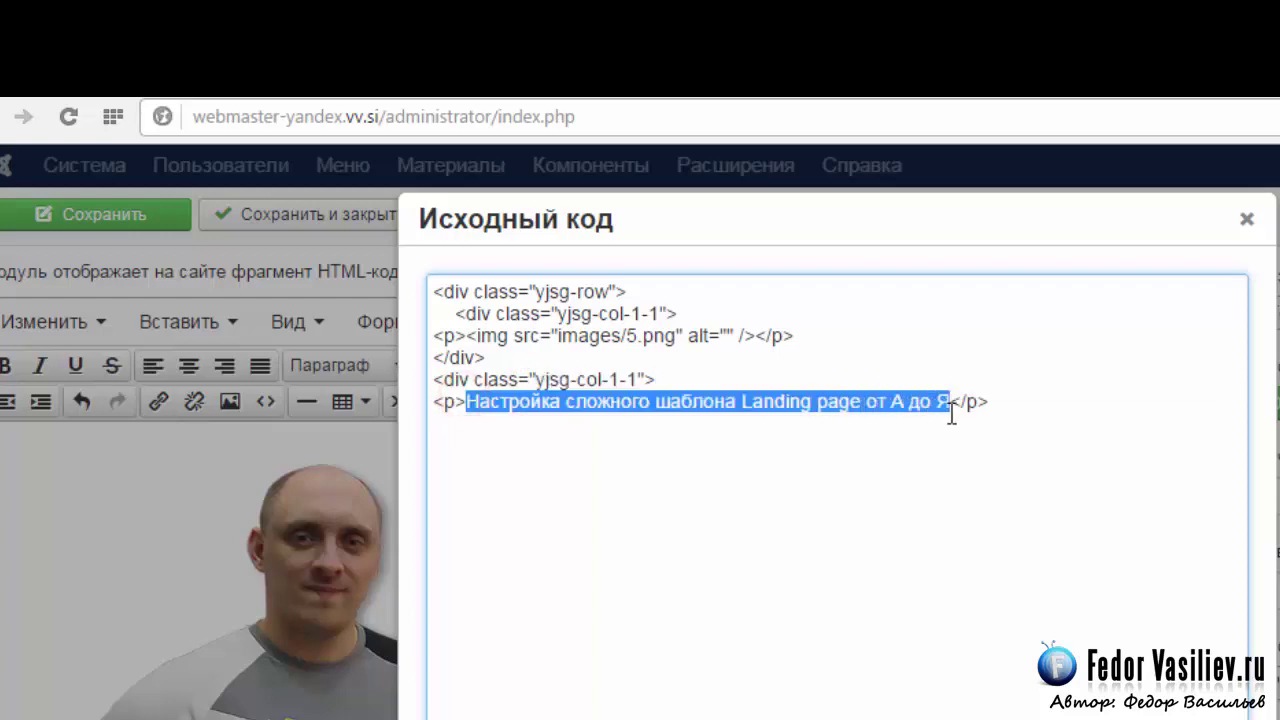
pyautogui.moveTo(486, 357); pyautogui.dragTo(408, 354)
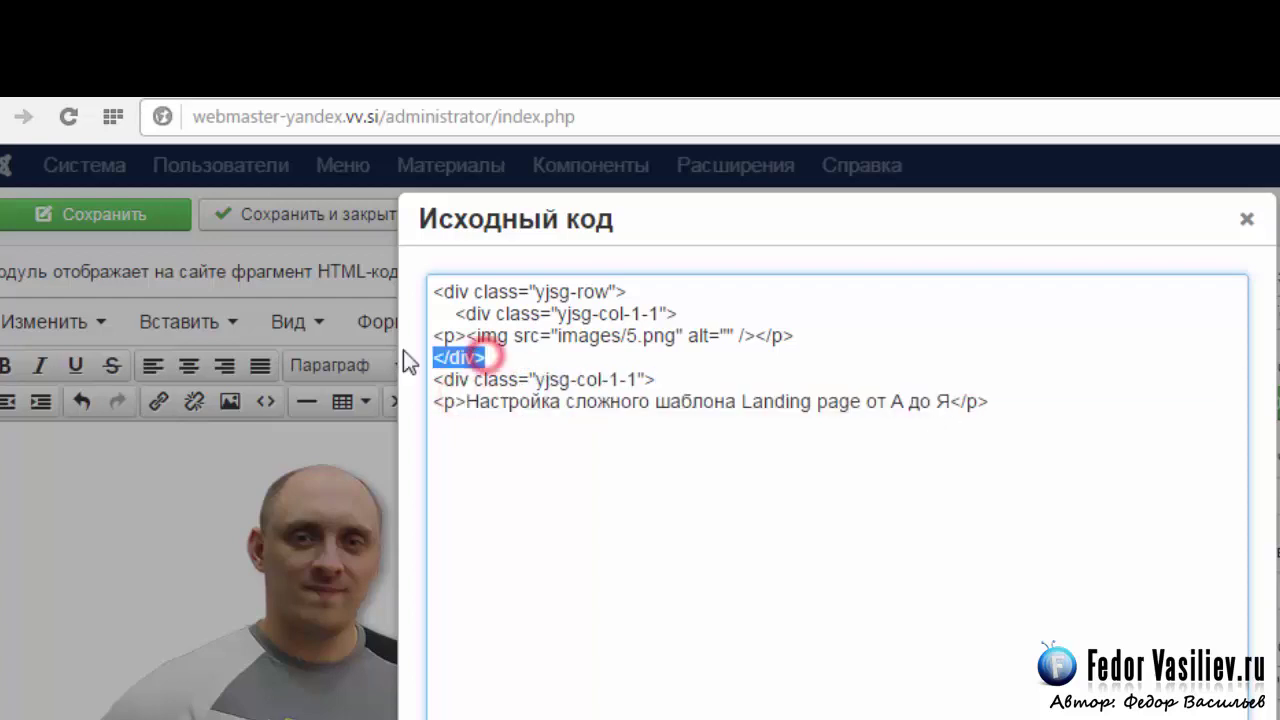
pyautogui.rightClick(441, 355)
pyautogui.click(520, 472)
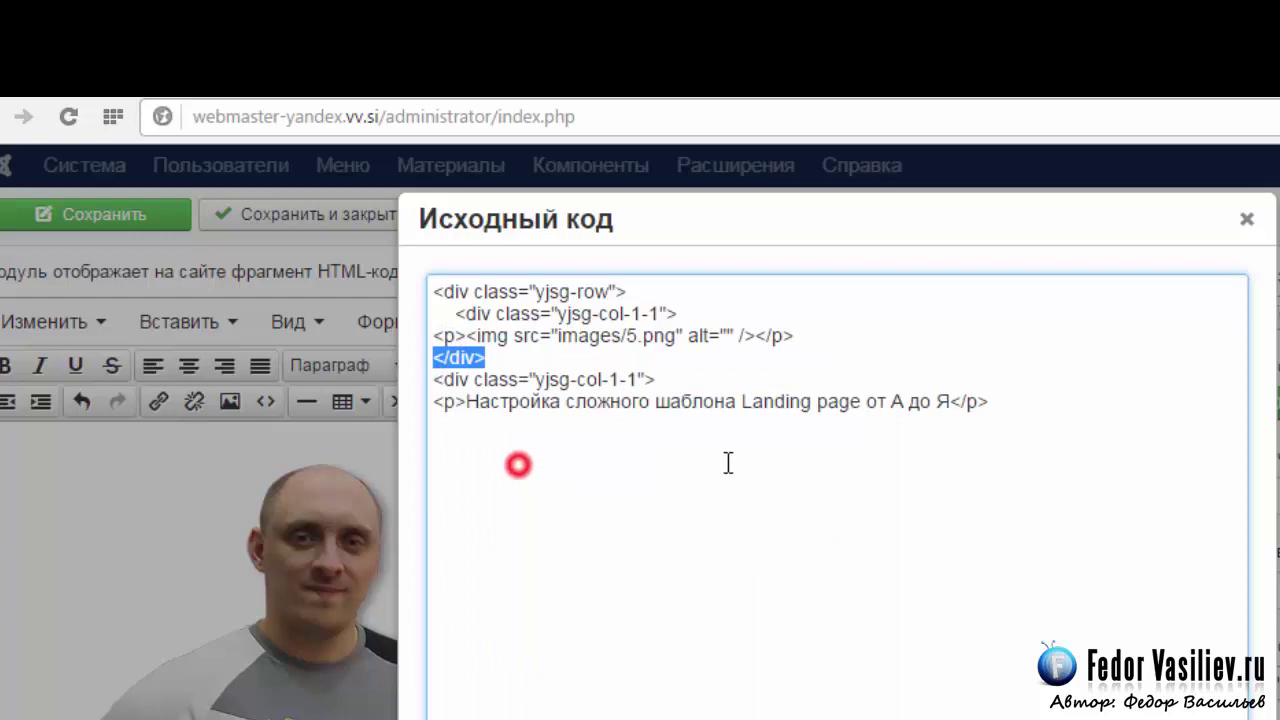
pyautogui.click(1060, 427)
pyautogui.press('Return')
pyautogui.rightClick(711, 503)
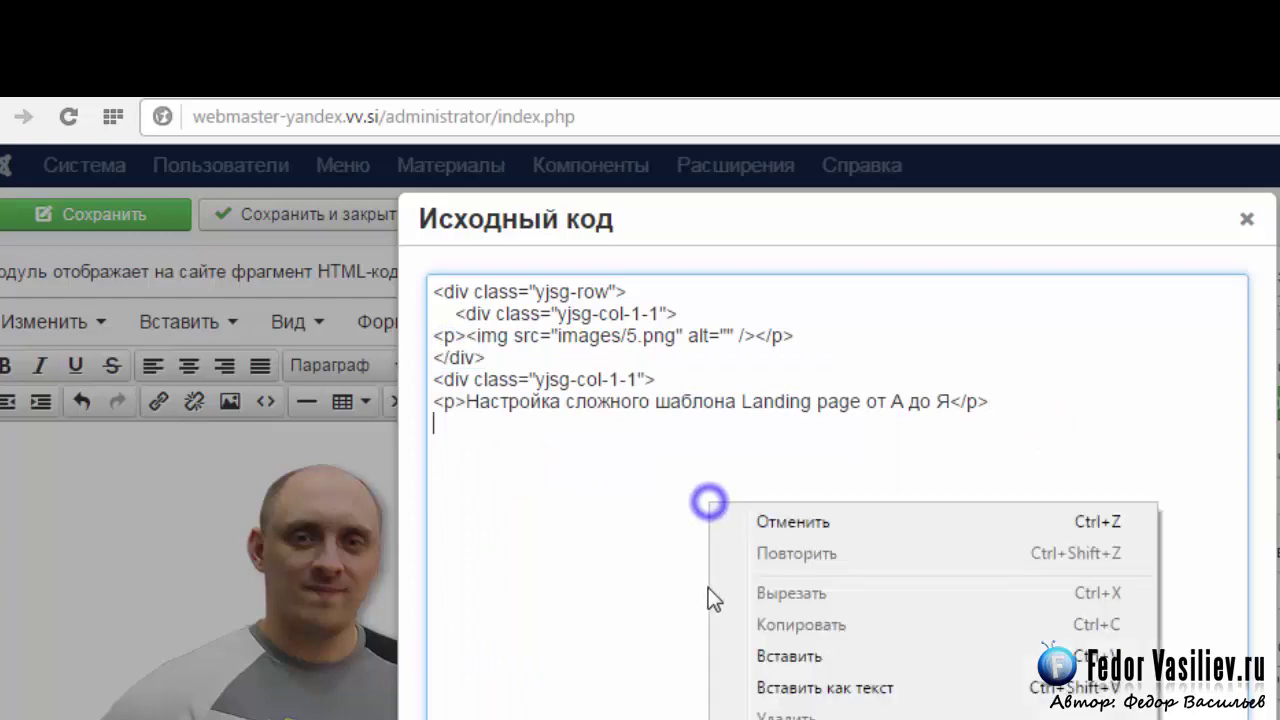
pyautogui.click(795, 650)
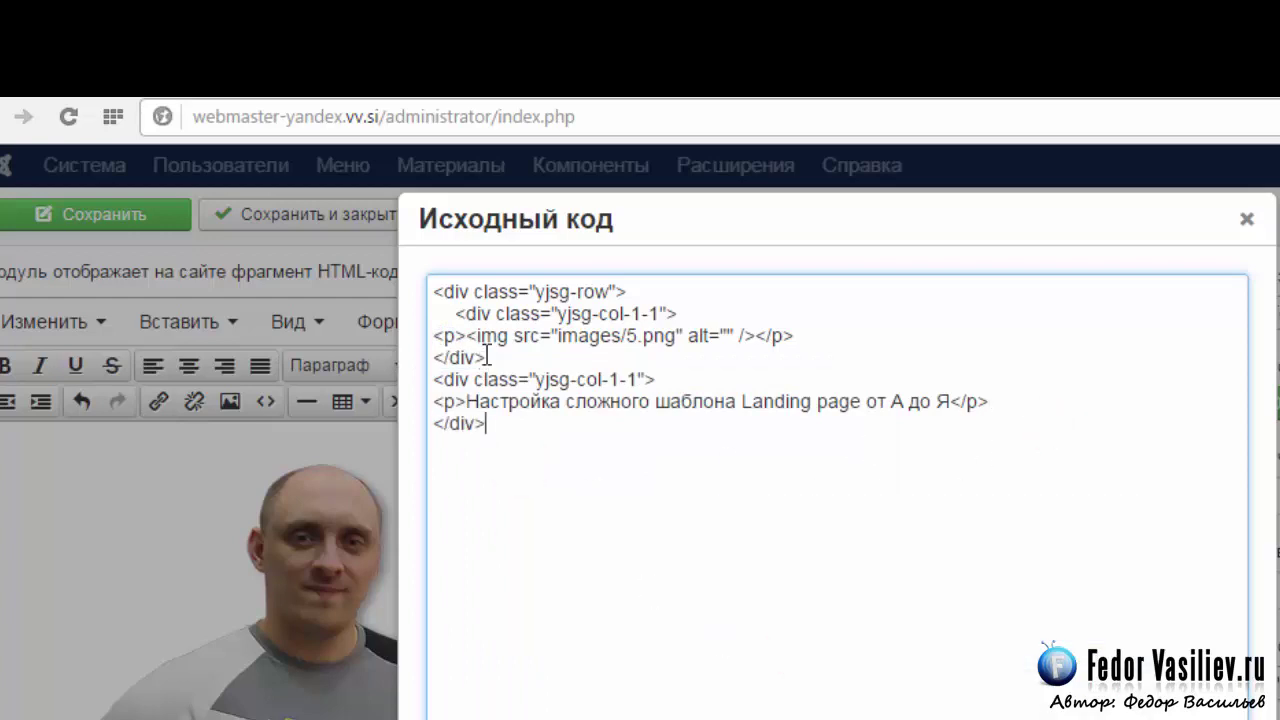
# Review the source code's yjsg-row opening, the image column and the text column with their yjsg-col-1-1 classes and closing </div> tags
pyautogui.moveTo(436, 291); pyautogui.dragTo(687, 316)
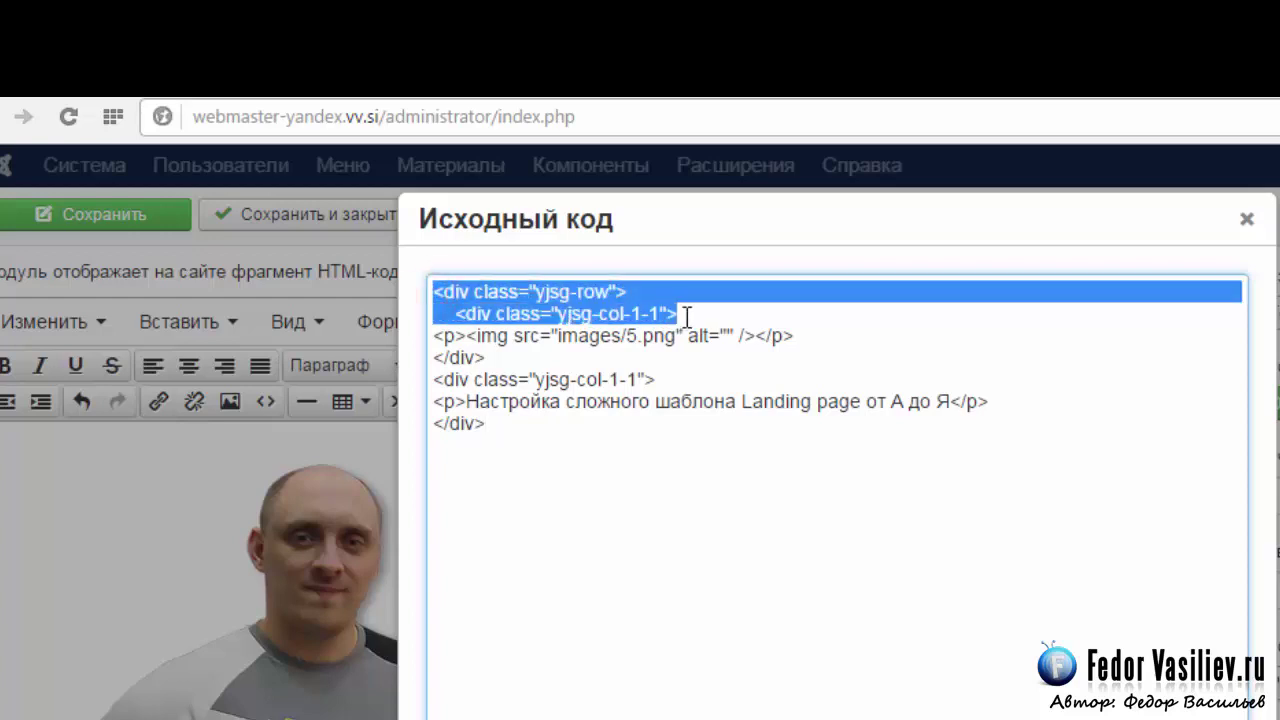
pyautogui.moveTo(437, 335); pyautogui.dragTo(817, 338)
pyautogui.moveTo(526, 370); pyautogui.dragTo(440, 362)
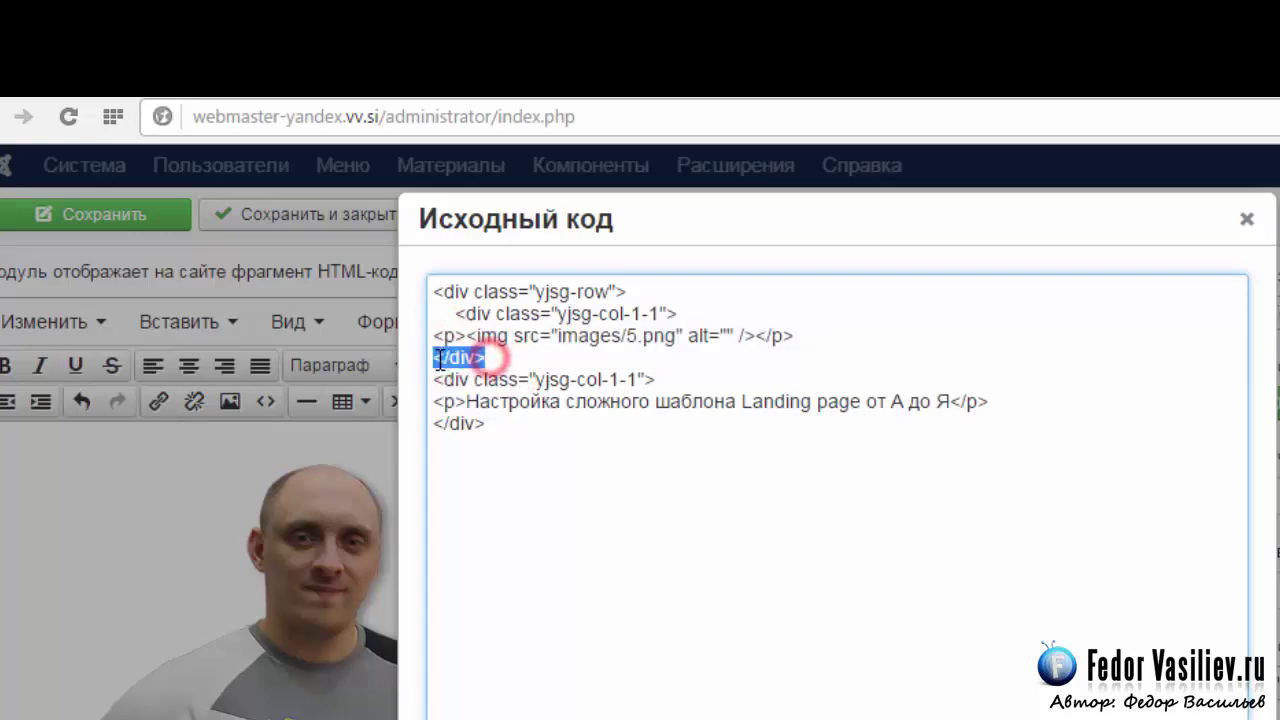
pyautogui.click(449, 377)
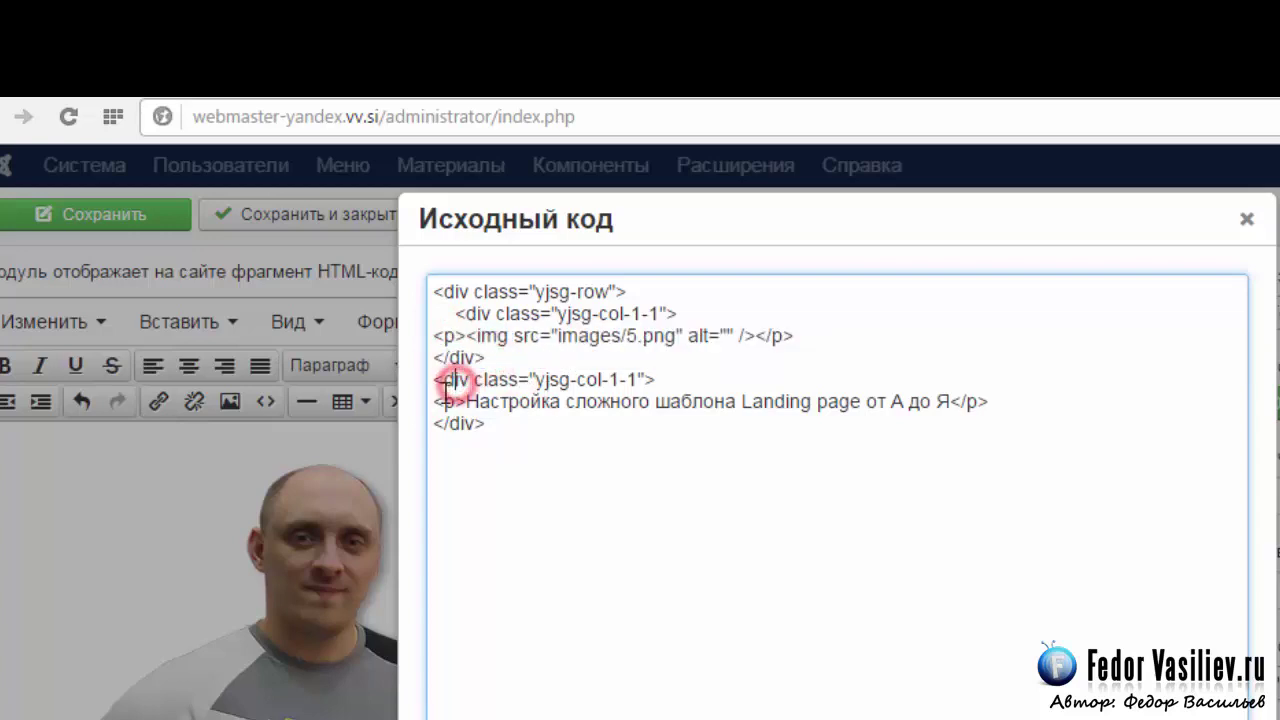
pyautogui.moveTo(437, 379); pyautogui.dragTo(636, 381)
pyautogui.click(625, 380)
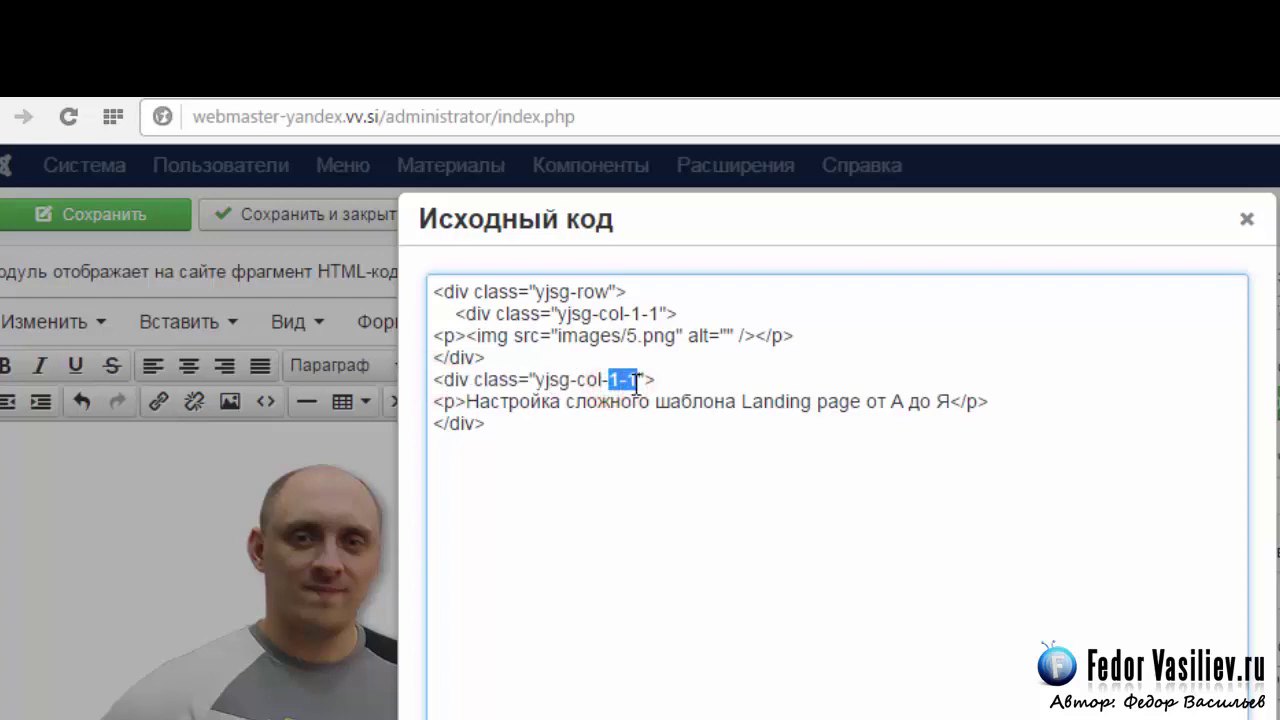
pyautogui.click(607, 380)
pyautogui.moveTo(471, 407); pyautogui.dragTo(980, 412)
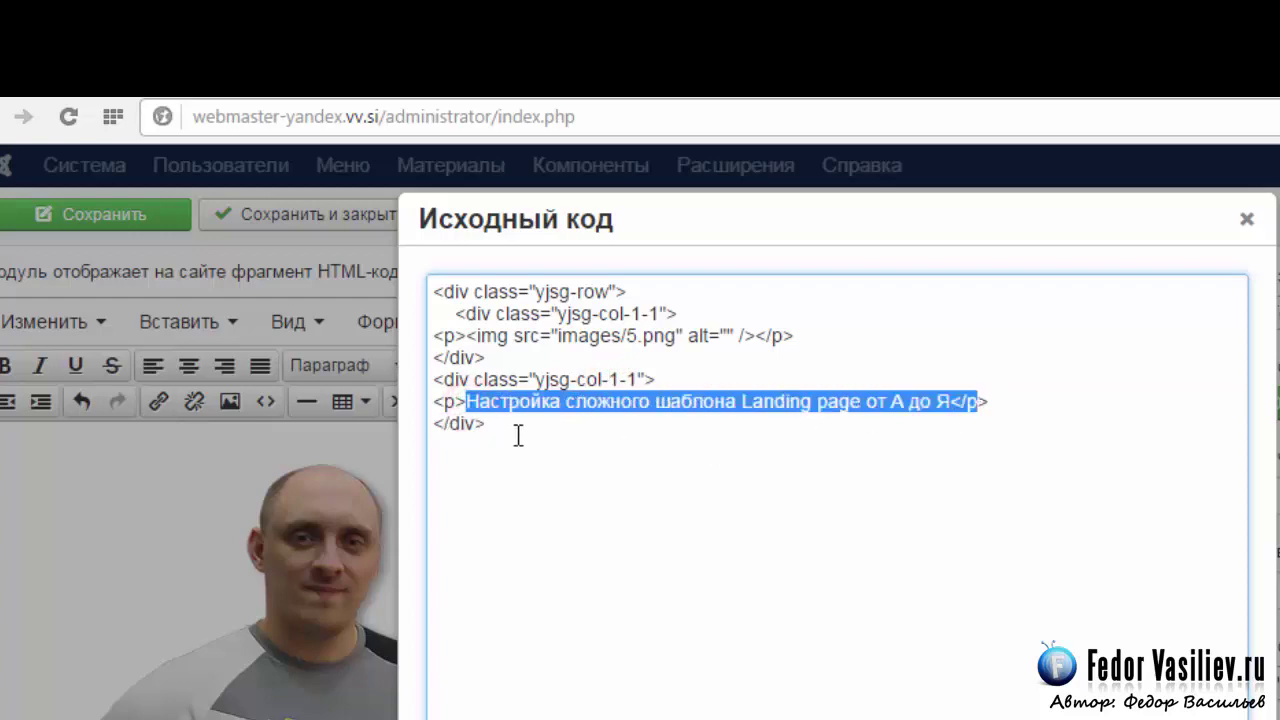
pyautogui.click(515, 431)
pyautogui.tripleClick(478, 404)
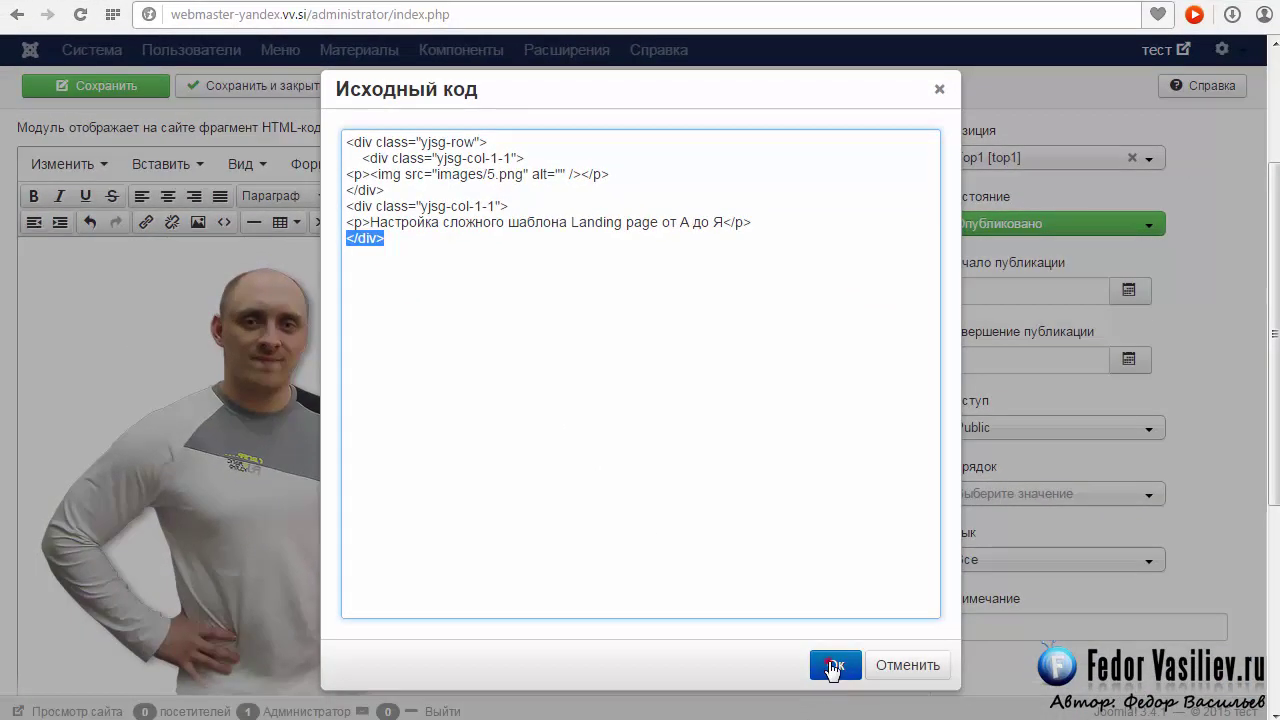
# Apply the edited source code to the module's content and save the module
pyautogui.click(827, 665)
pyautogui.scroll(-2, 623, 500)
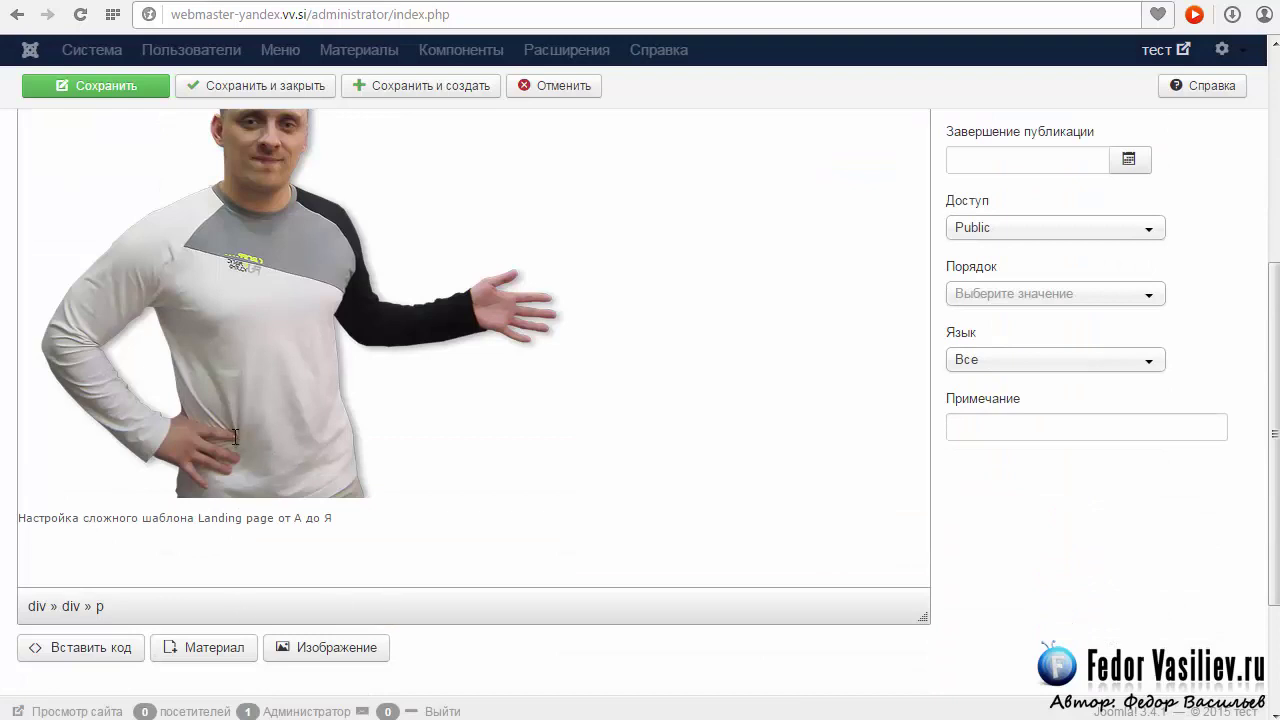
pyautogui.scroll(2, 549, 455)
pyautogui.click(97, 85)
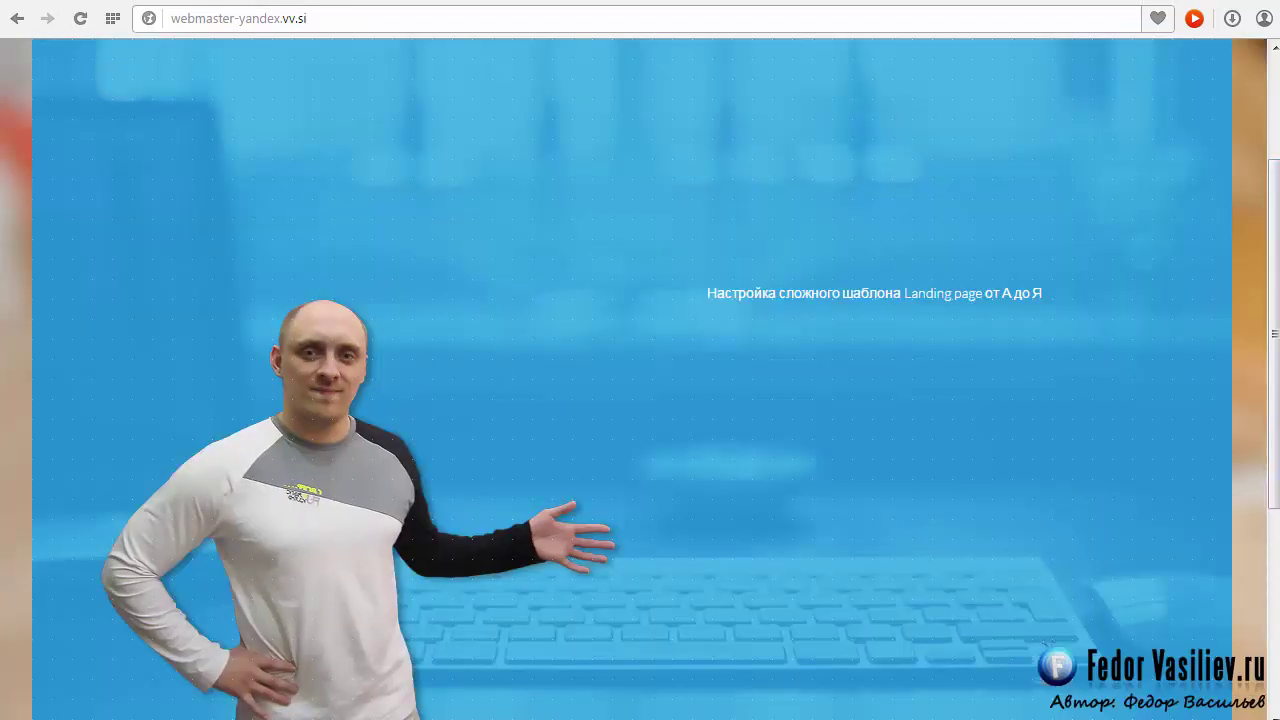
# Check on the live site how the image and the text line are laid out in the header
pyautogui.scroll(-2, 632, 400)
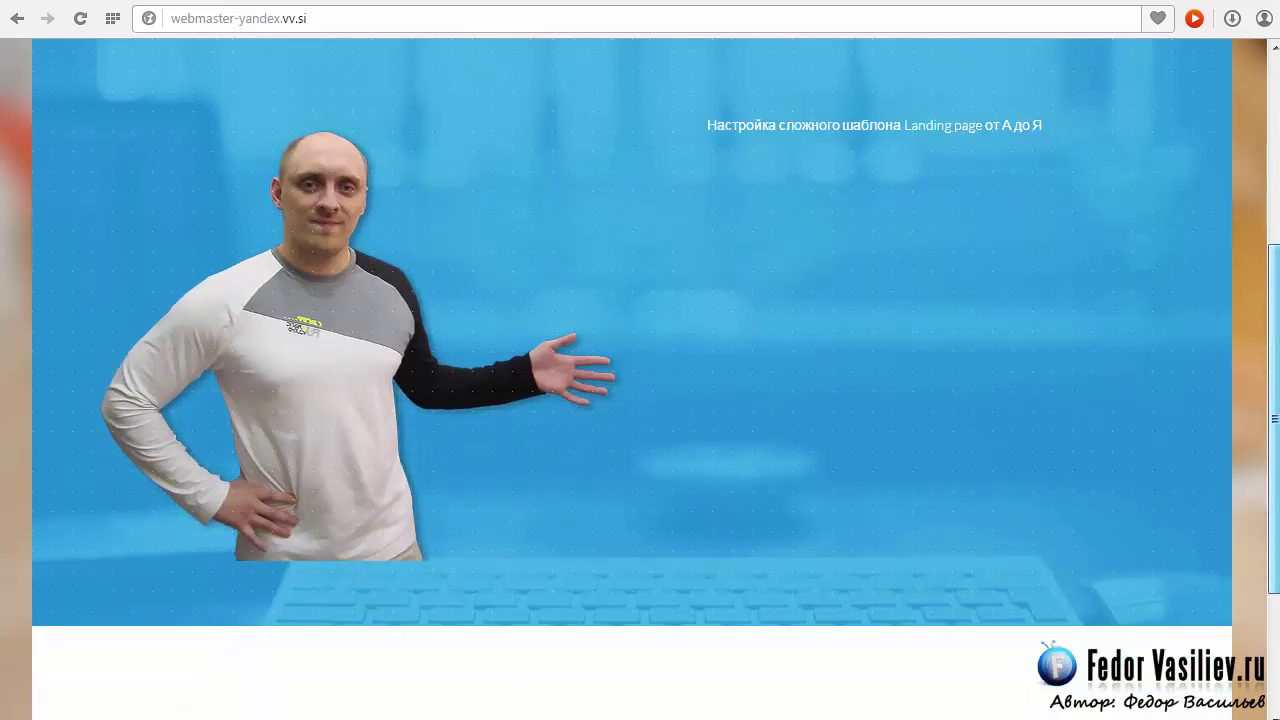
pyautogui.scroll(1, 632, 400)
pyautogui.scroll(1, 647, 180)
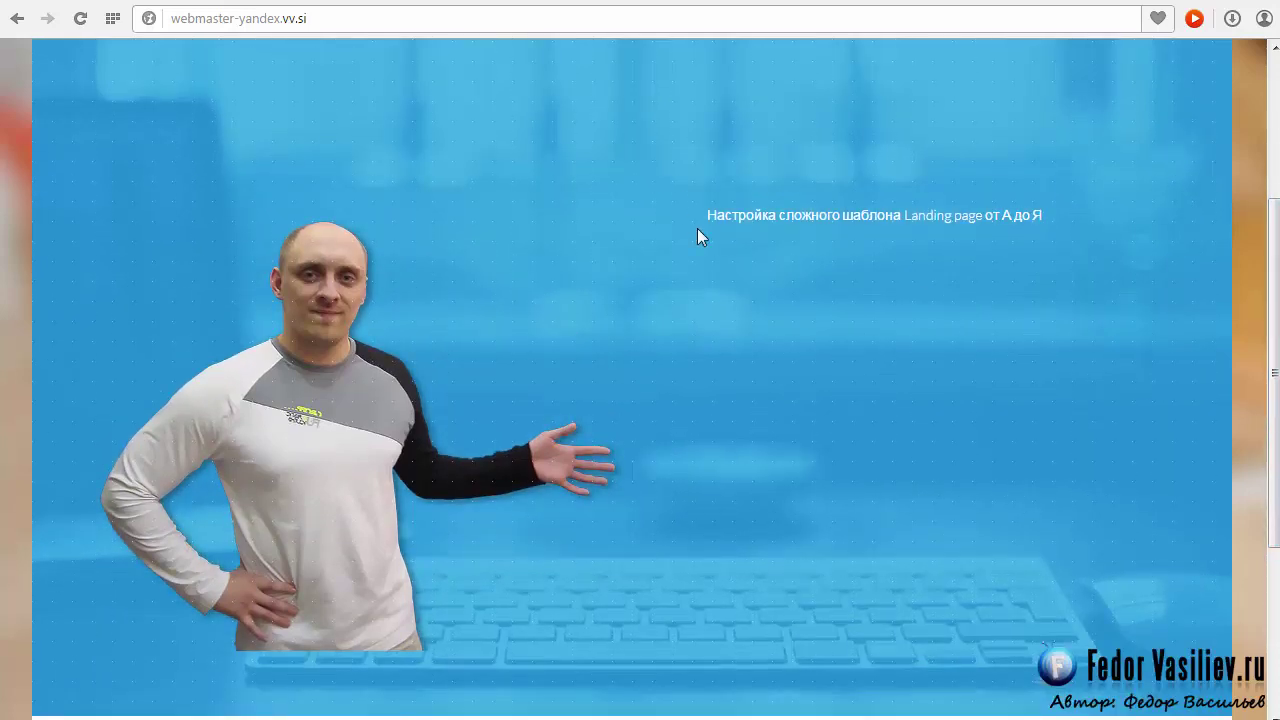
pyautogui.moveTo(706, 213); pyautogui.dragTo(1042, 225)
pyautogui.click(1005, 290)
# Return to the module editor and make the line "Настройка сложного шаблона Landing page от А до Я" bold
pyautogui.click(1096, 3)
pyautogui.scroll(-5, 549, 449)
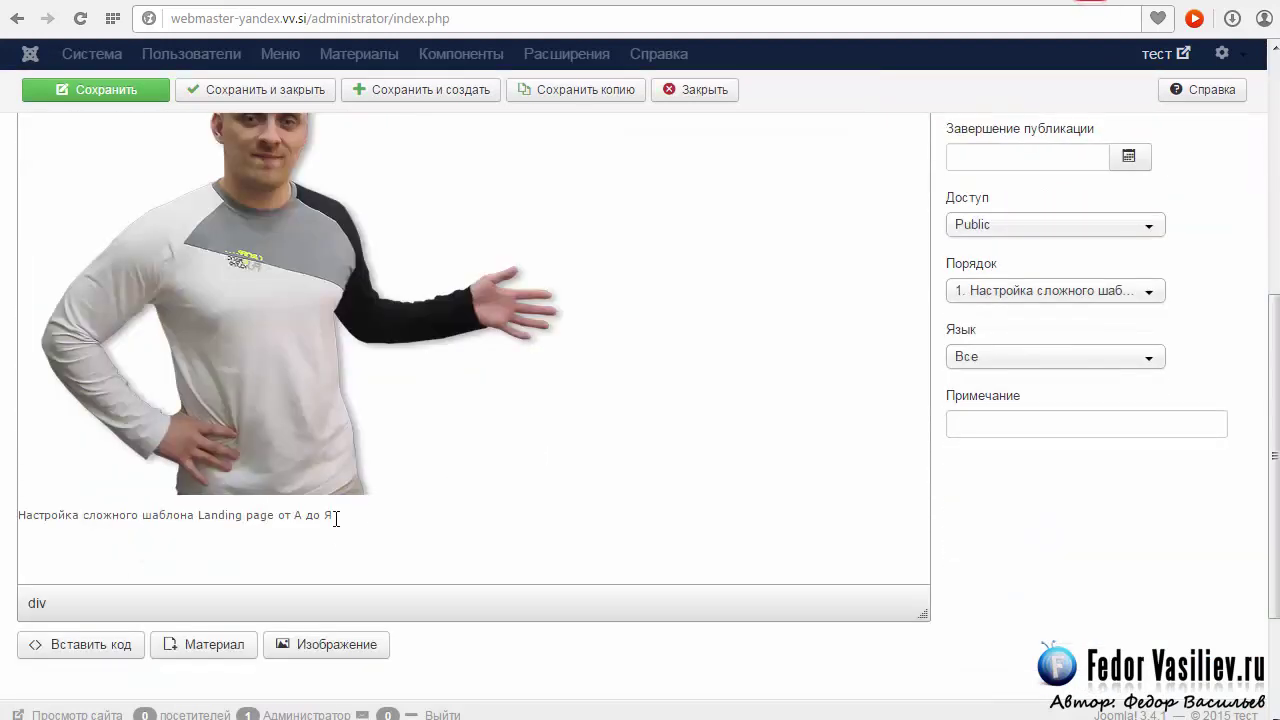
pyautogui.scroll(3, 969, 537)
pyautogui.scroll(-3, 743, 451)
pyautogui.scroll(4, 503, 380)
pyautogui.scroll(-4, 397, 307)
pyautogui.moveTo(345, 414); pyautogui.dragTo(2, 414)
pyautogui.scroll(3, 1120, 503)
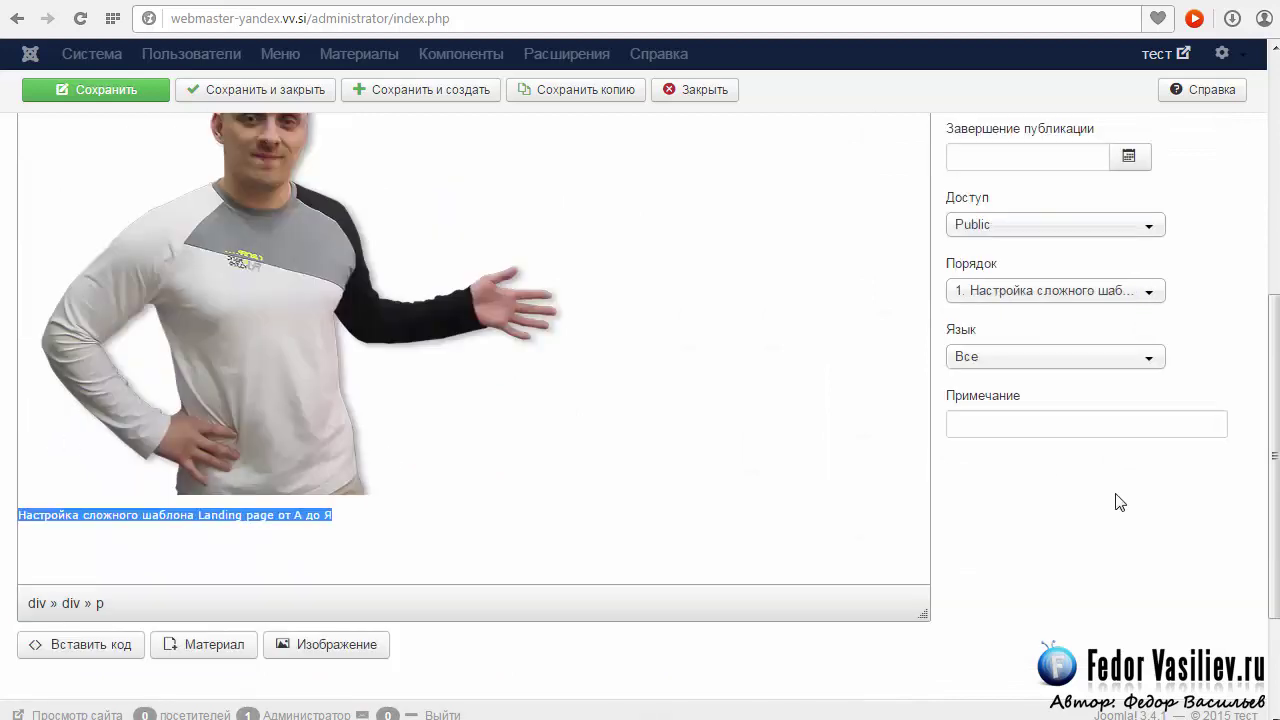
pyautogui.click(34, 192)
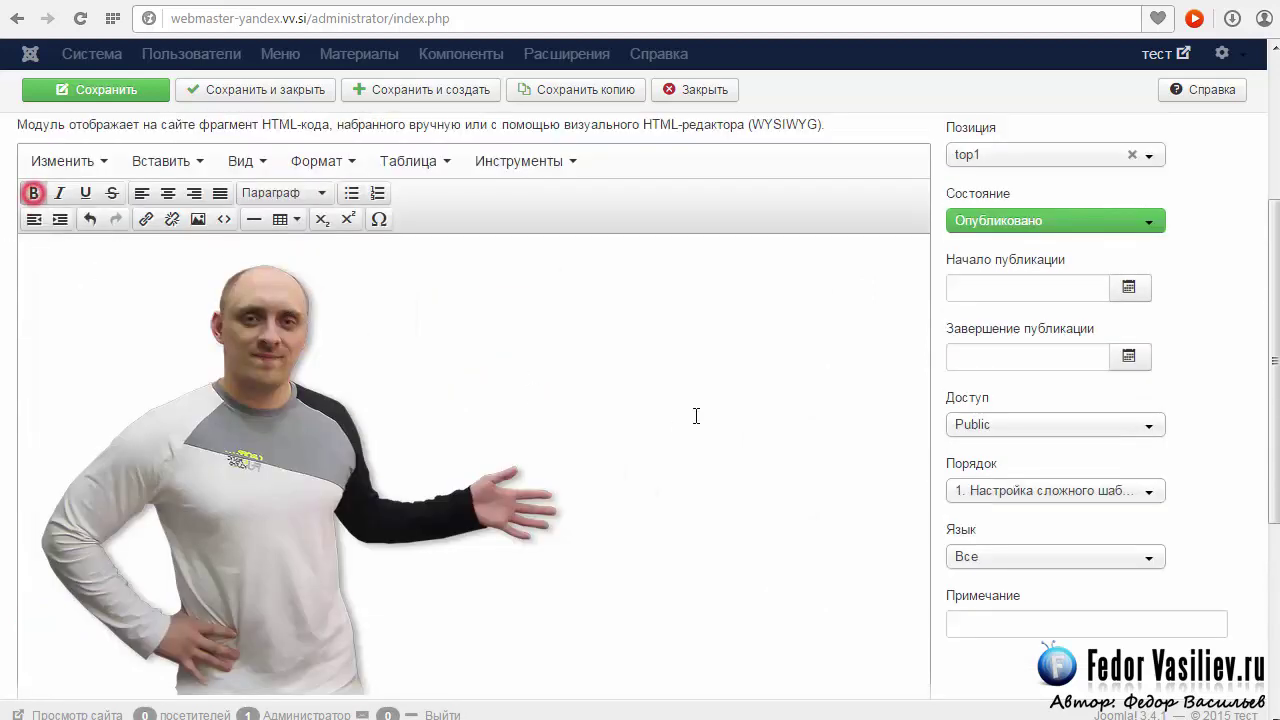
pyautogui.scroll(-2, 1012, 435)
pyautogui.click(185, 520)
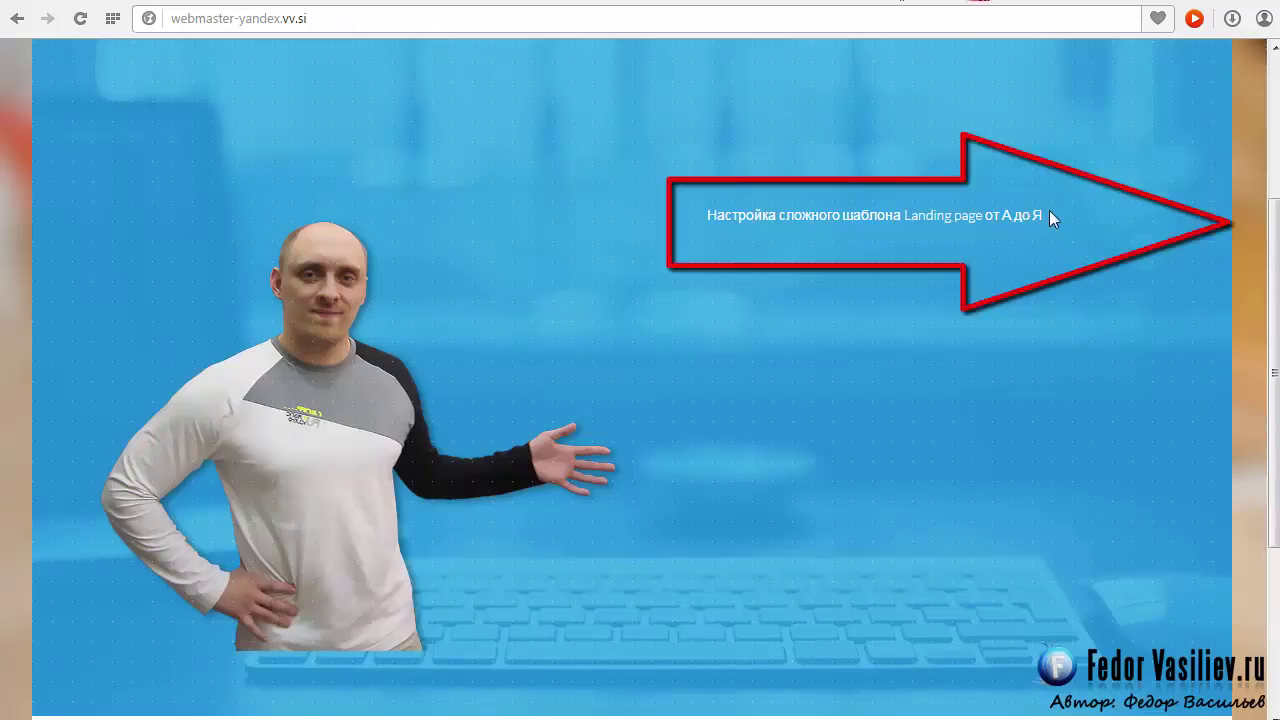
# Compare the live site's header with the reference slider on landing-page7.besaba.com, including its heading and starred list
pyautogui.scroll(-3, 430, 460)
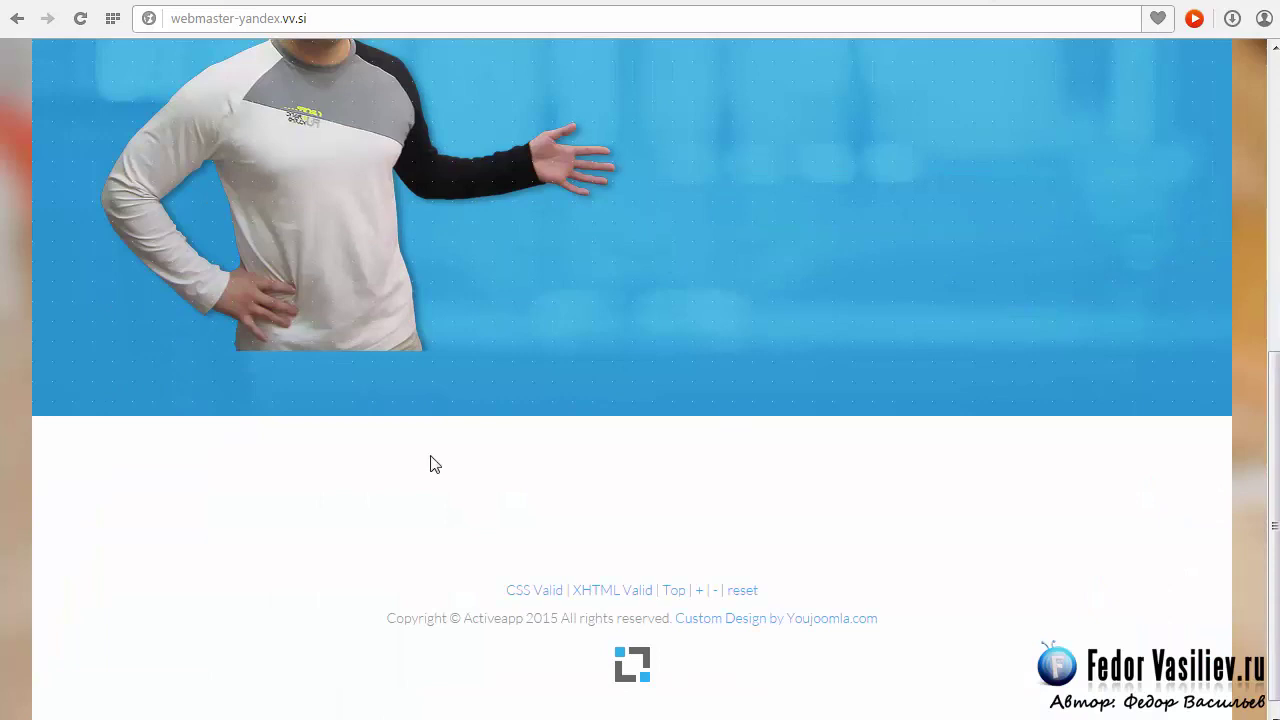
pyautogui.scroll(3, 877, 212)
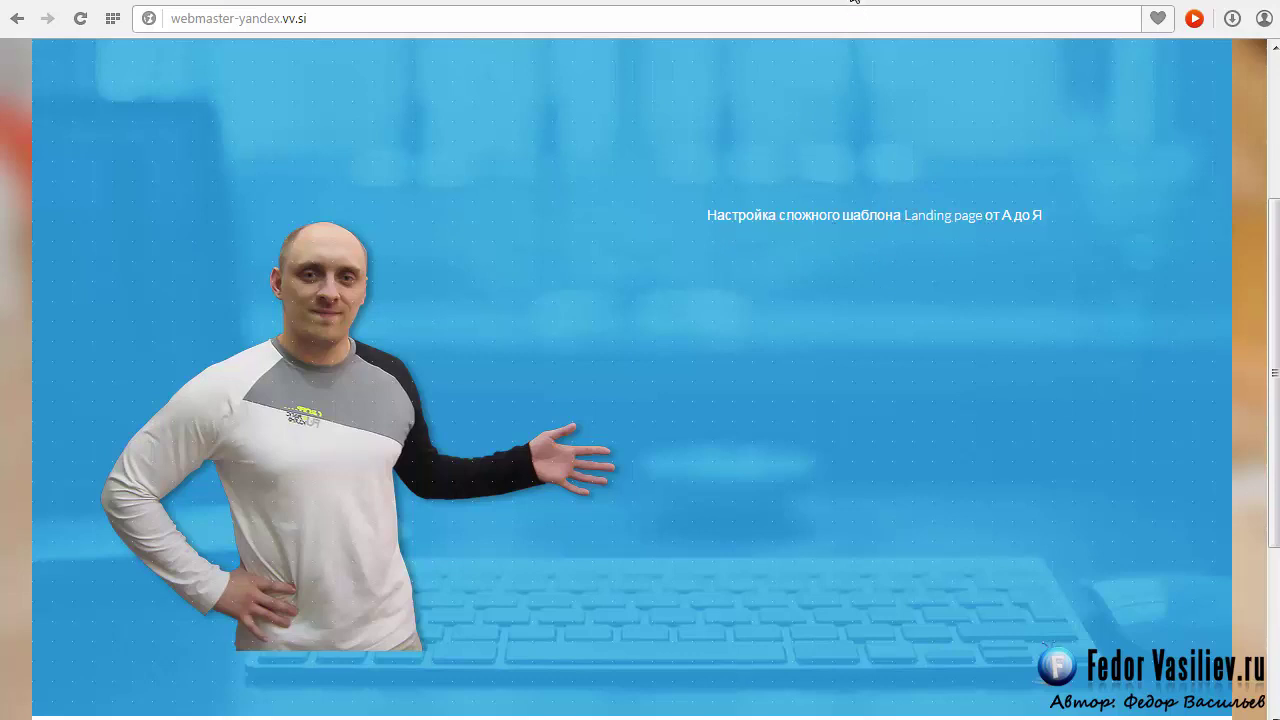
pyautogui.click(852, 2)
pyautogui.click(1131, 296)
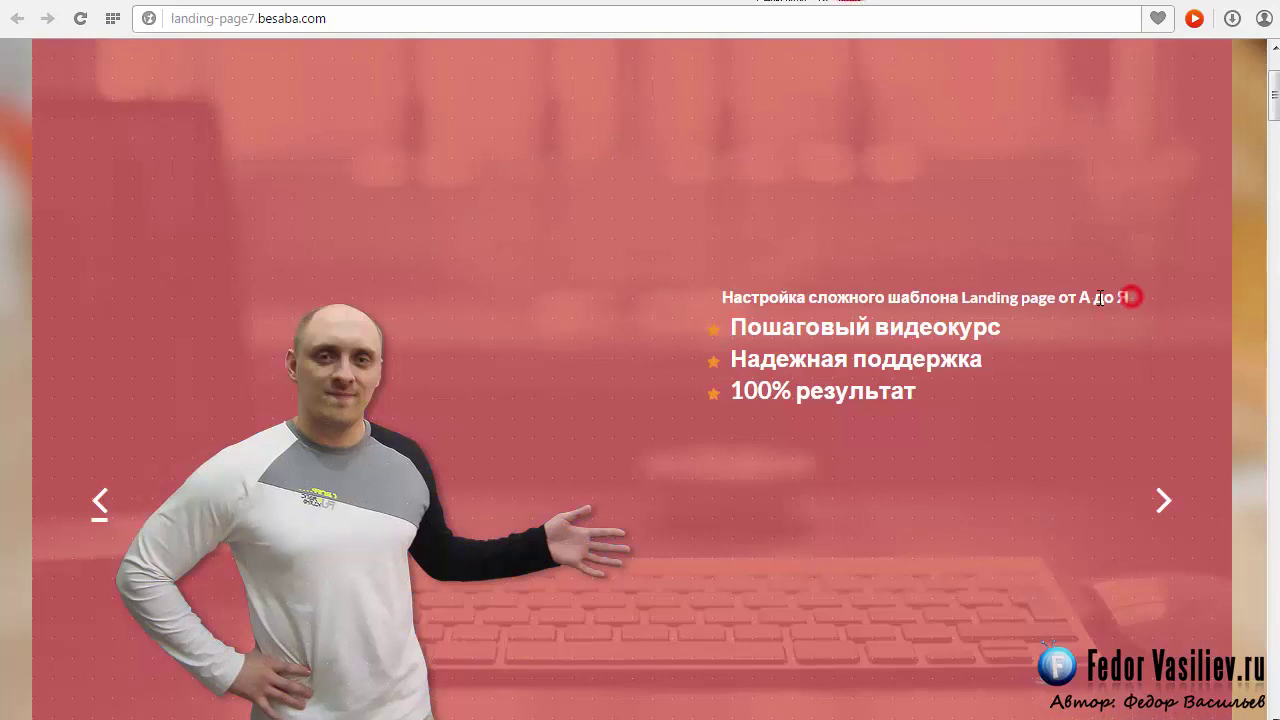
pyautogui.click(91, 542)
pyautogui.scroll(-3, 96, 545)
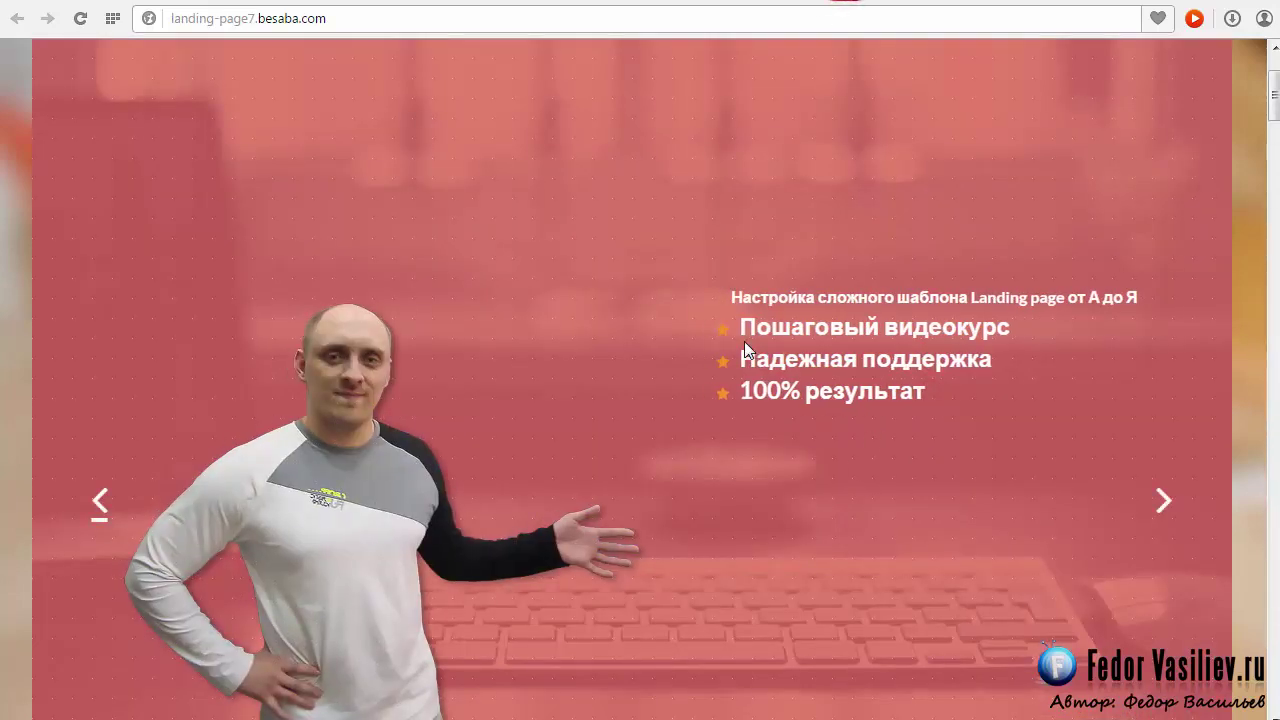
pyautogui.click(104, 545)
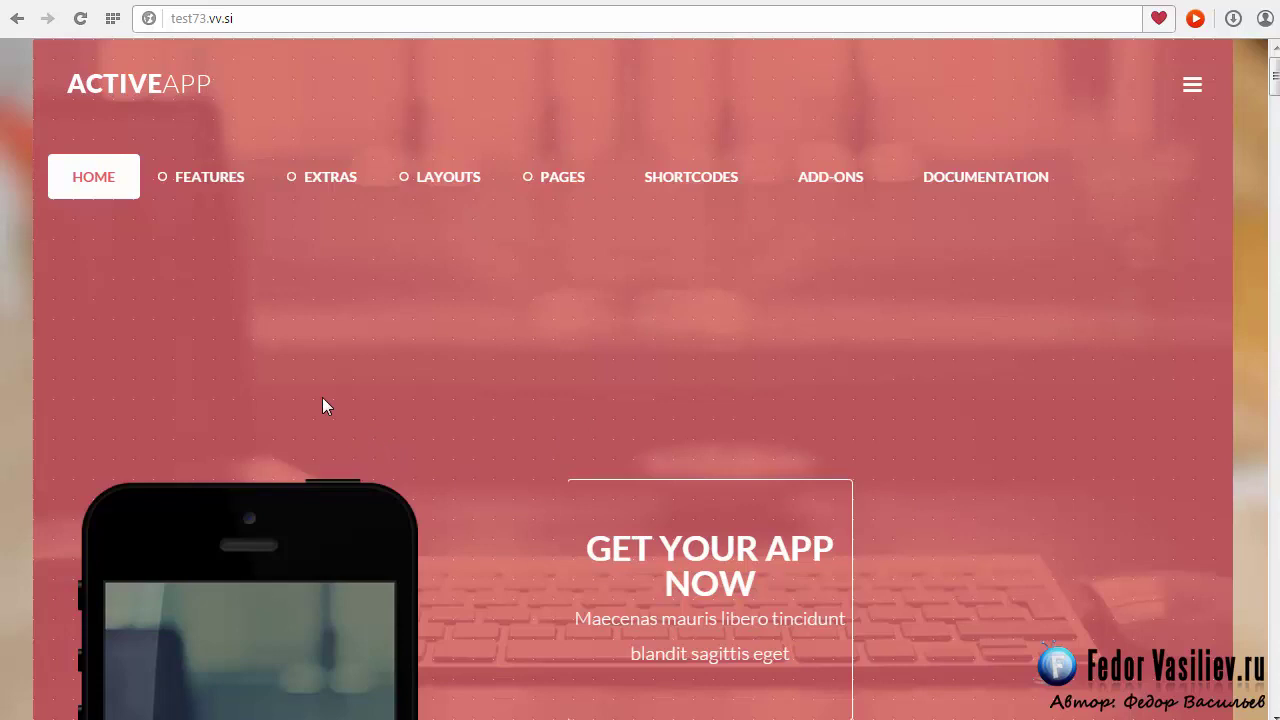
# Open the Typography page of the demo site test73.vv.si and look through its samples and markup from lists to additional buttons
pyautogui.moveTo(220, 195)
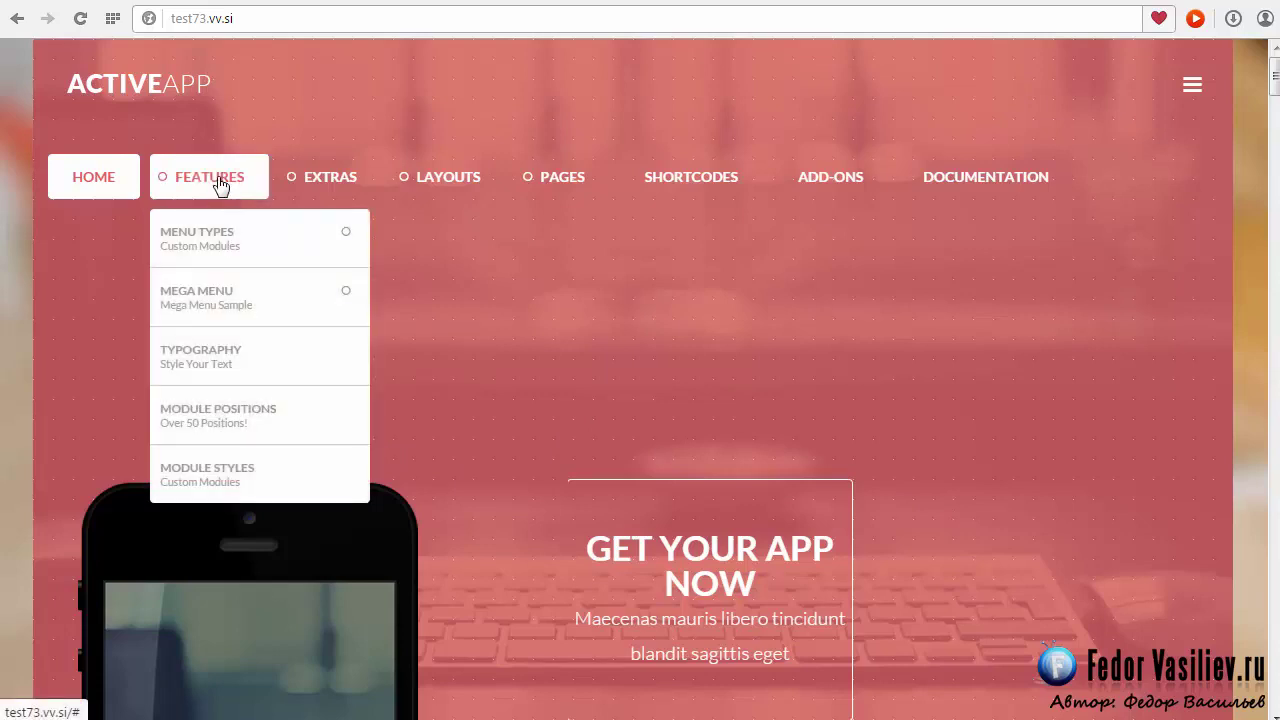
pyautogui.click(193, 360)
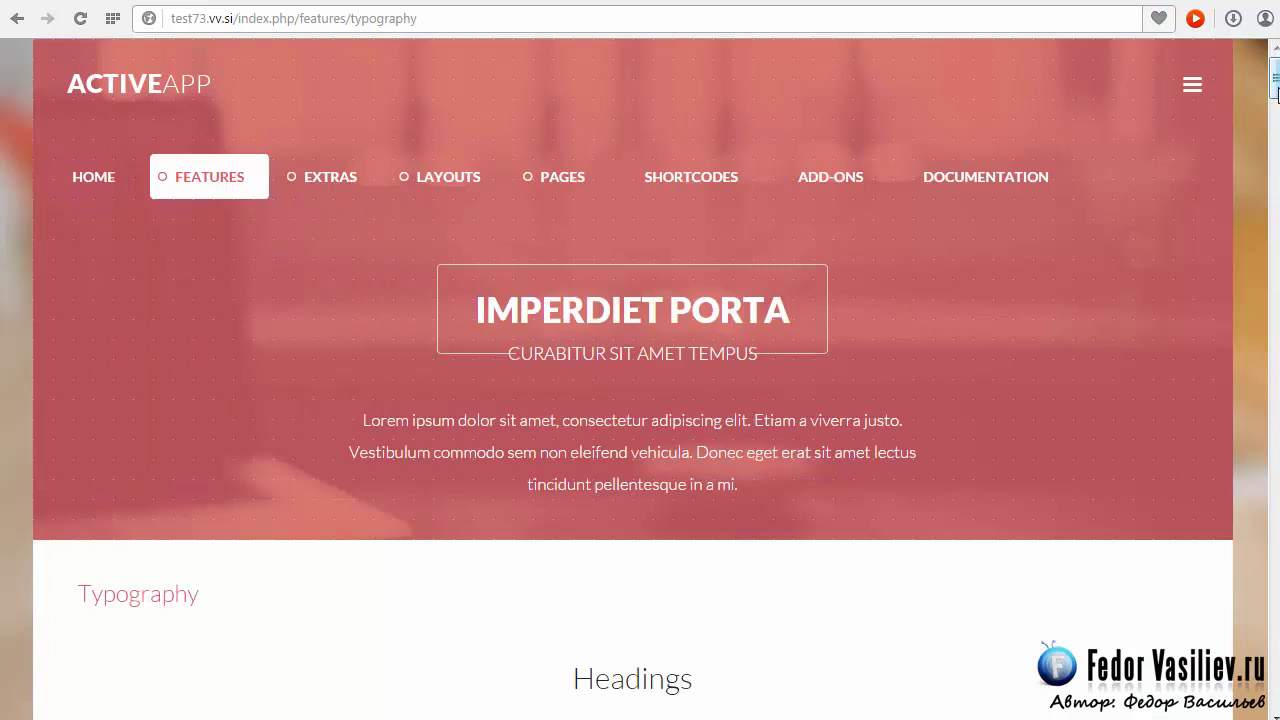
pyautogui.moveTo(1277, 88); pyautogui.dragTo(1247, 140)
pyautogui.scroll(-13, 323, 337)
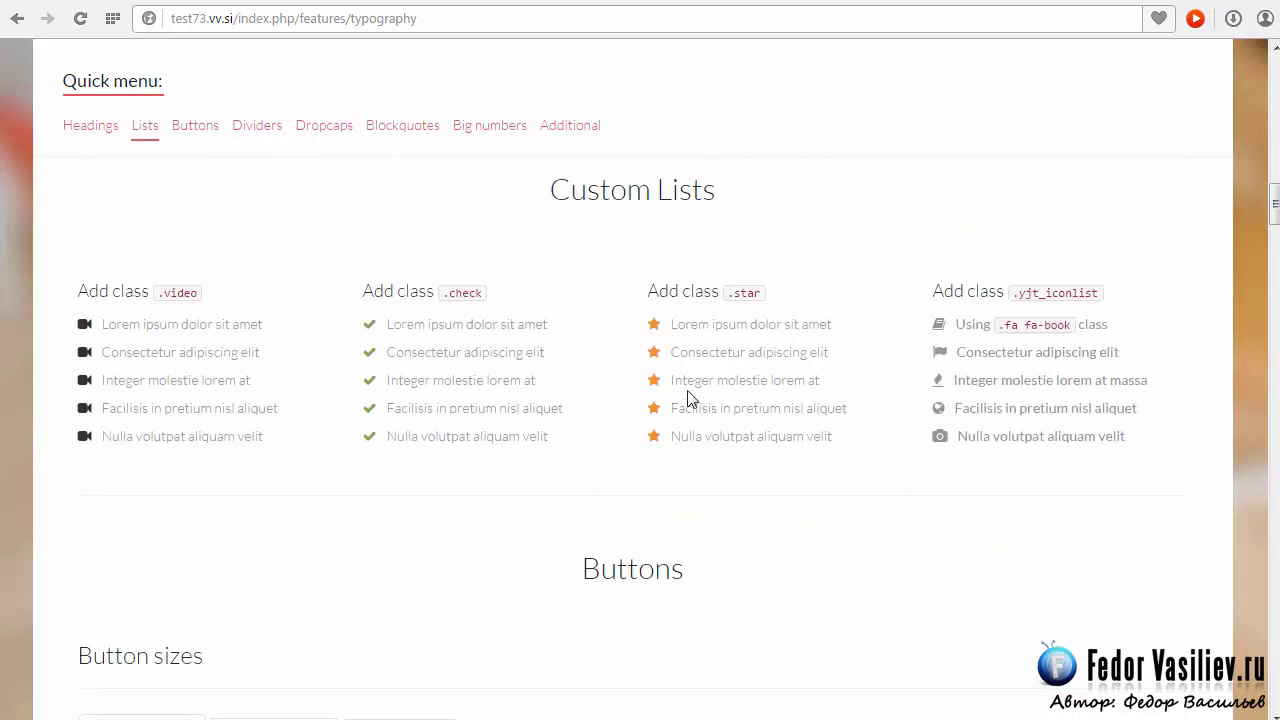
pyautogui.scroll(-10, 680, 332)
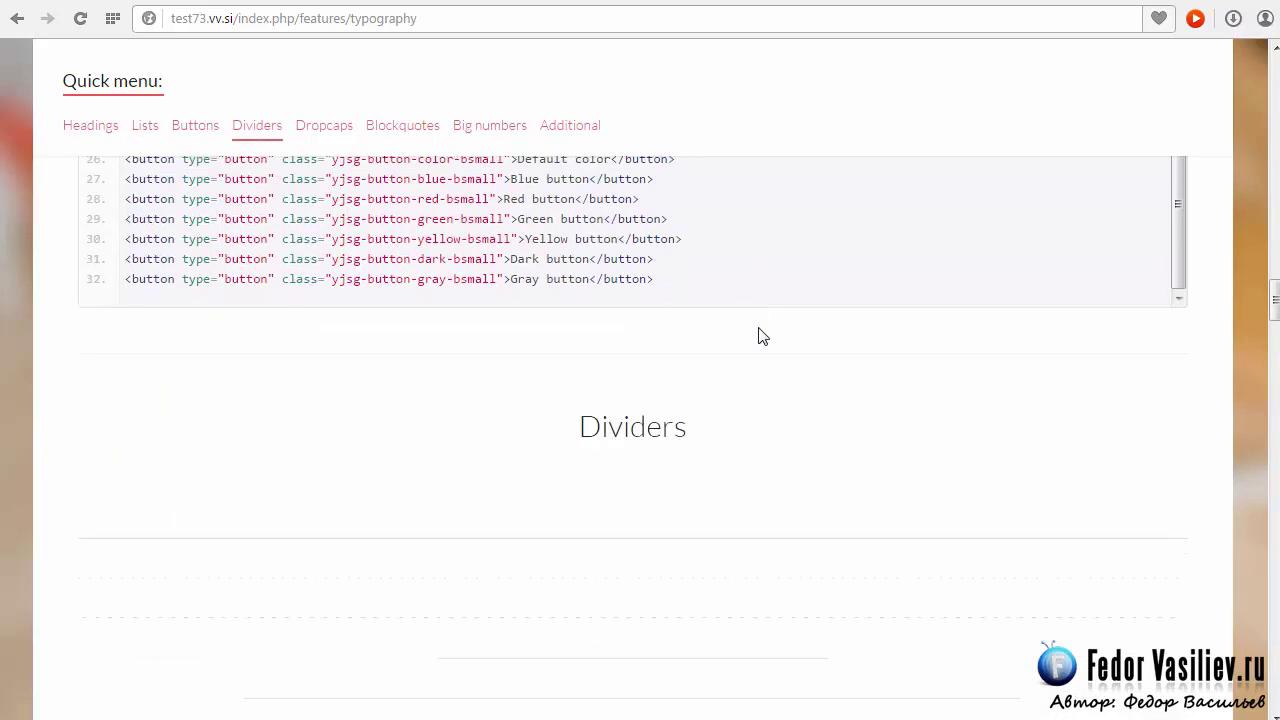
pyautogui.scroll(10, 680, 267)
pyautogui.scroll(-15, 677, 352)
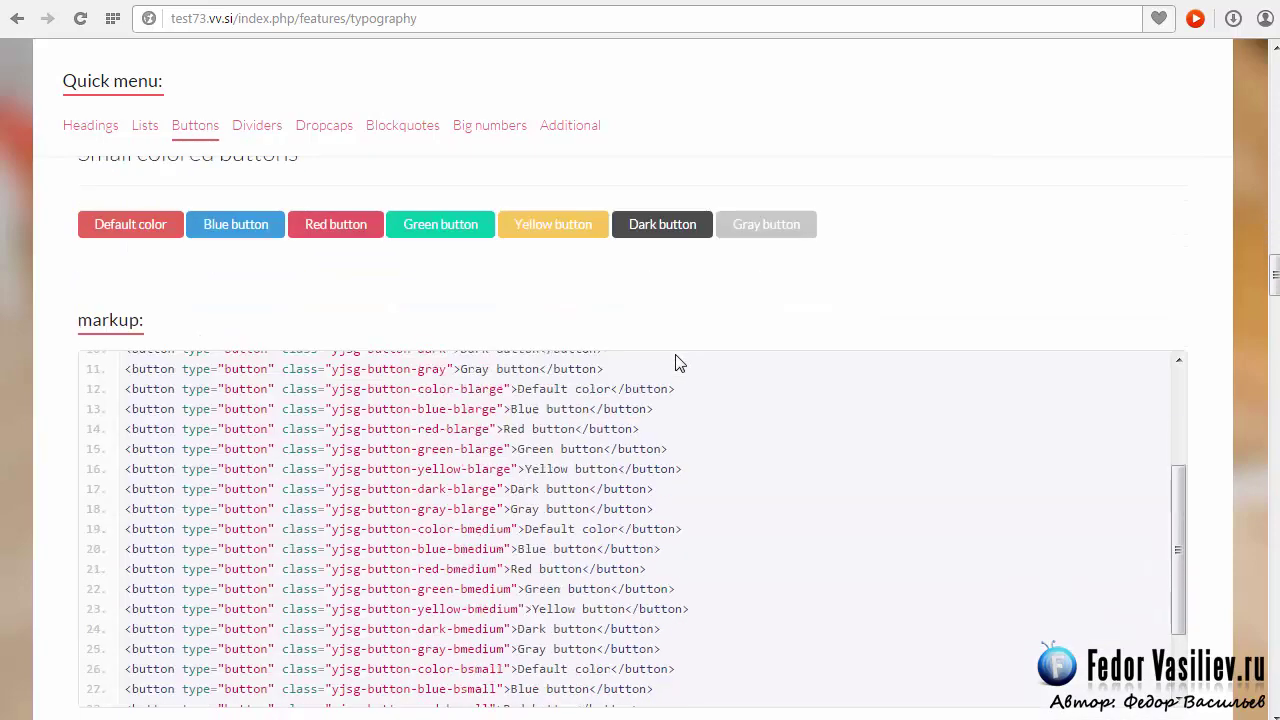
pyautogui.scroll(-15, 700, 445)
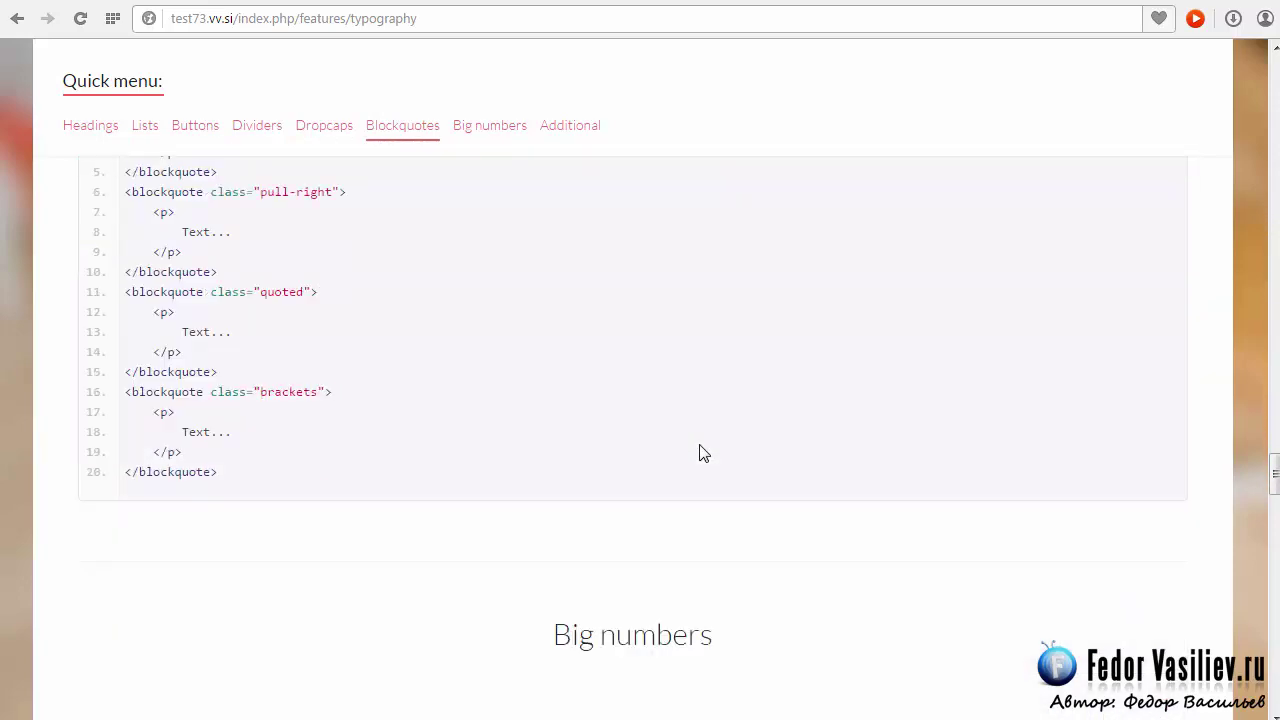
pyautogui.scroll(-20, 430, 453)
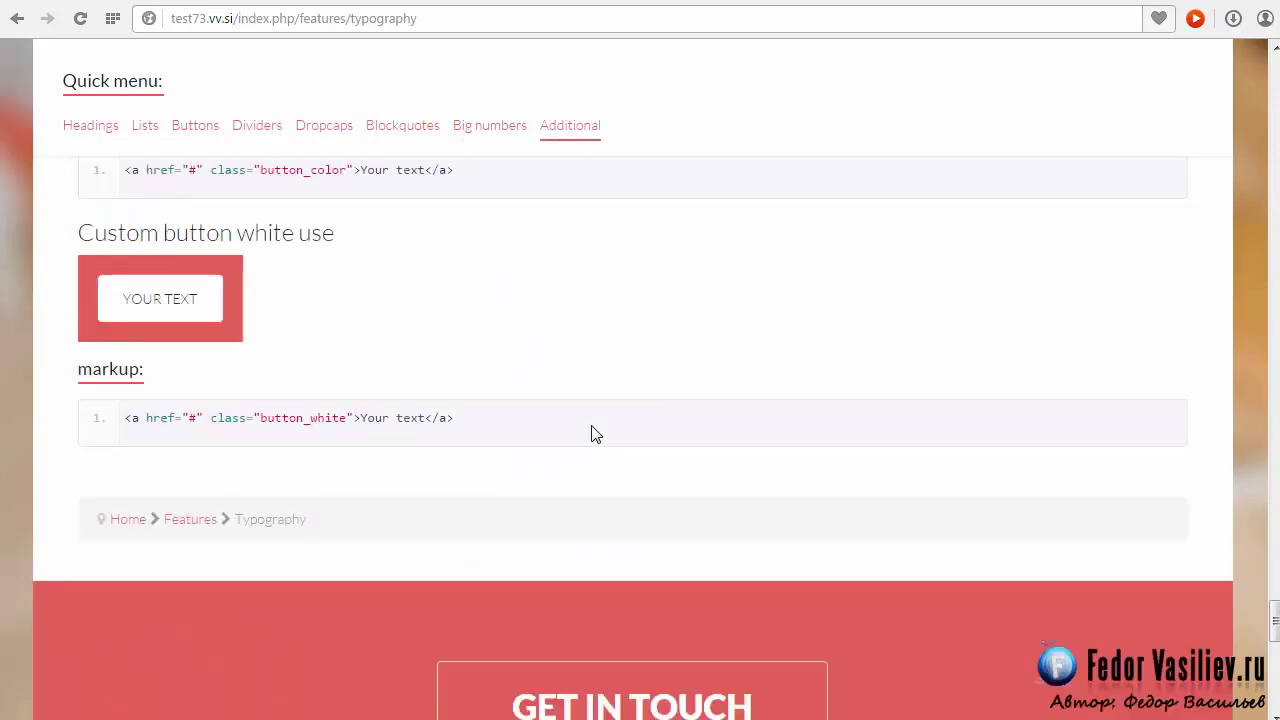
pyautogui.moveTo(1275, 622); pyautogui.dragTo(1275, 197)
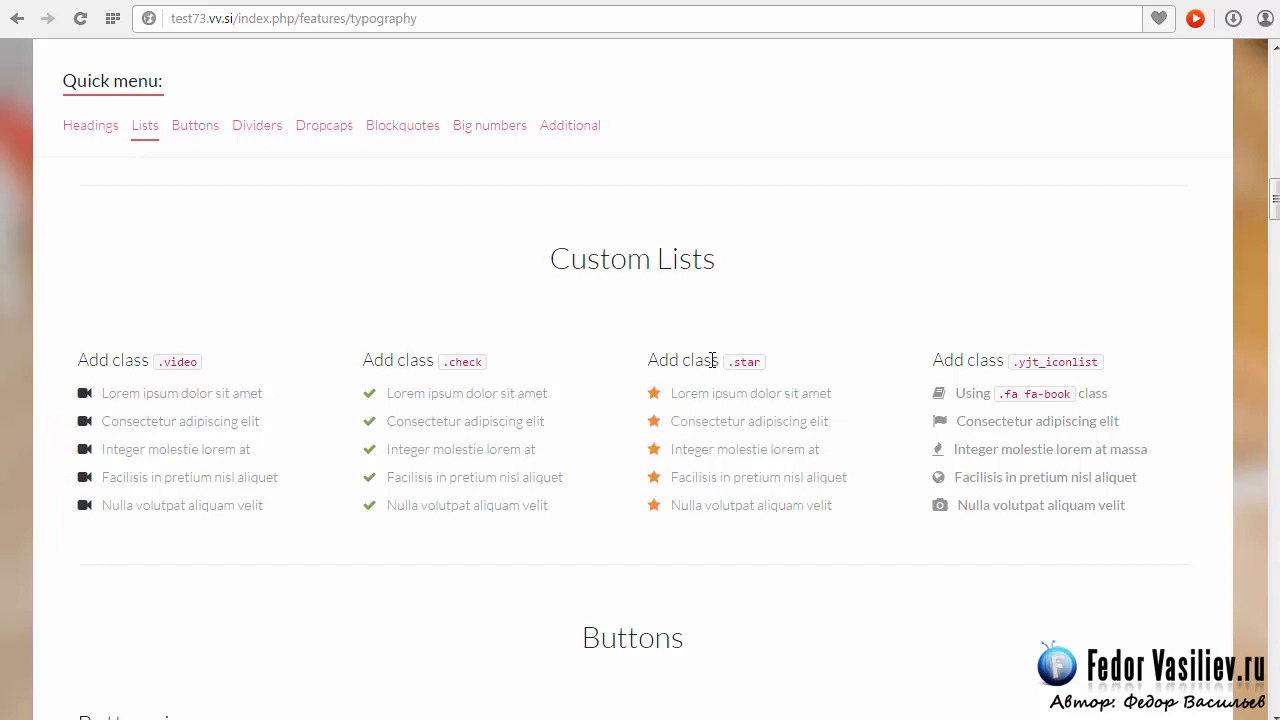
# Examine the class name for star-bulleted lists in the Custom Lists section of the Typography page
pyautogui.scroll(-3, 603, 415)
pyautogui.scroll(3, 600, 414)
pyautogui.doubleClick(737, 363)
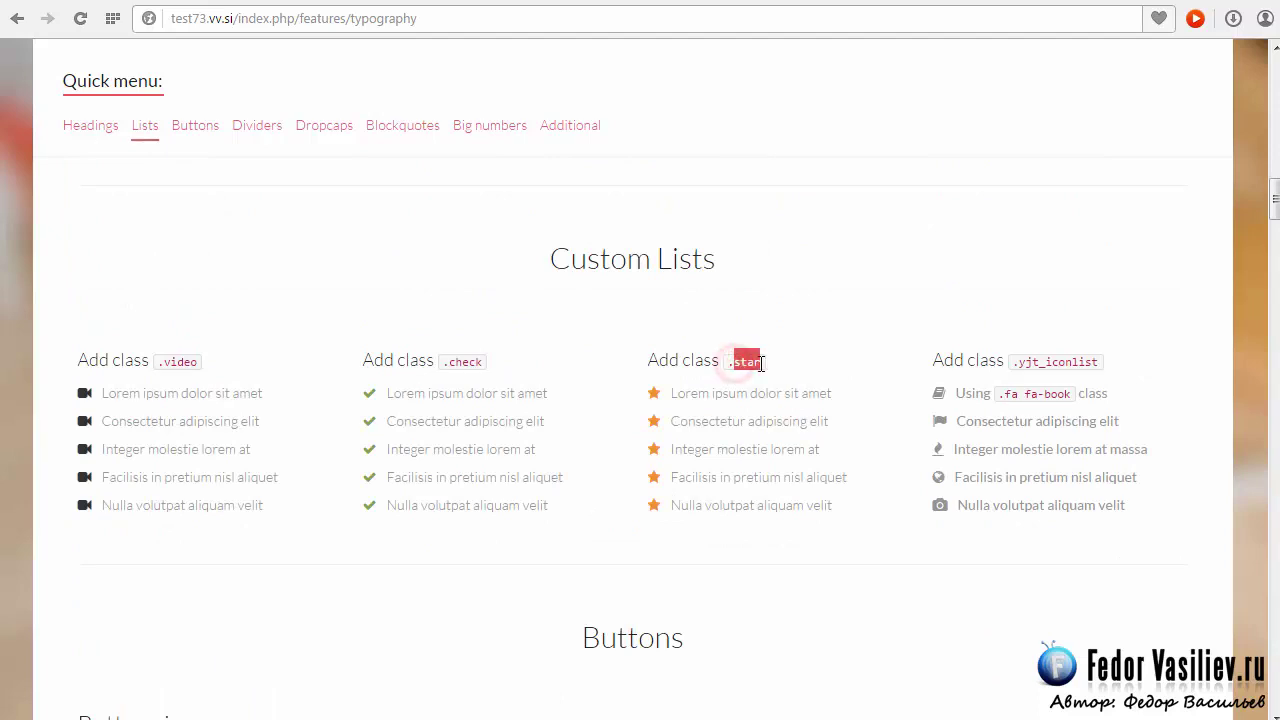
pyautogui.click(748, 366)
pyautogui.moveTo(728, 362); pyautogui.dragTo(762, 362)
pyautogui.click(762, 362)
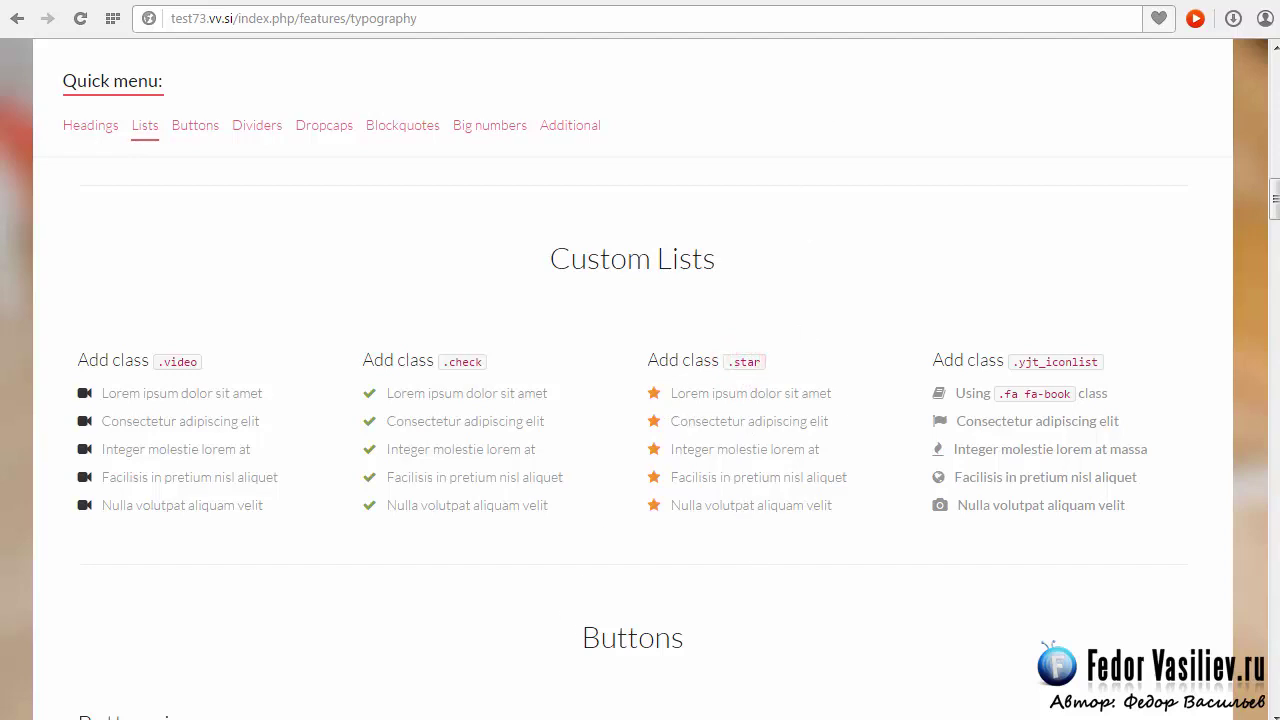
pyautogui.doubleClick(736, 362)
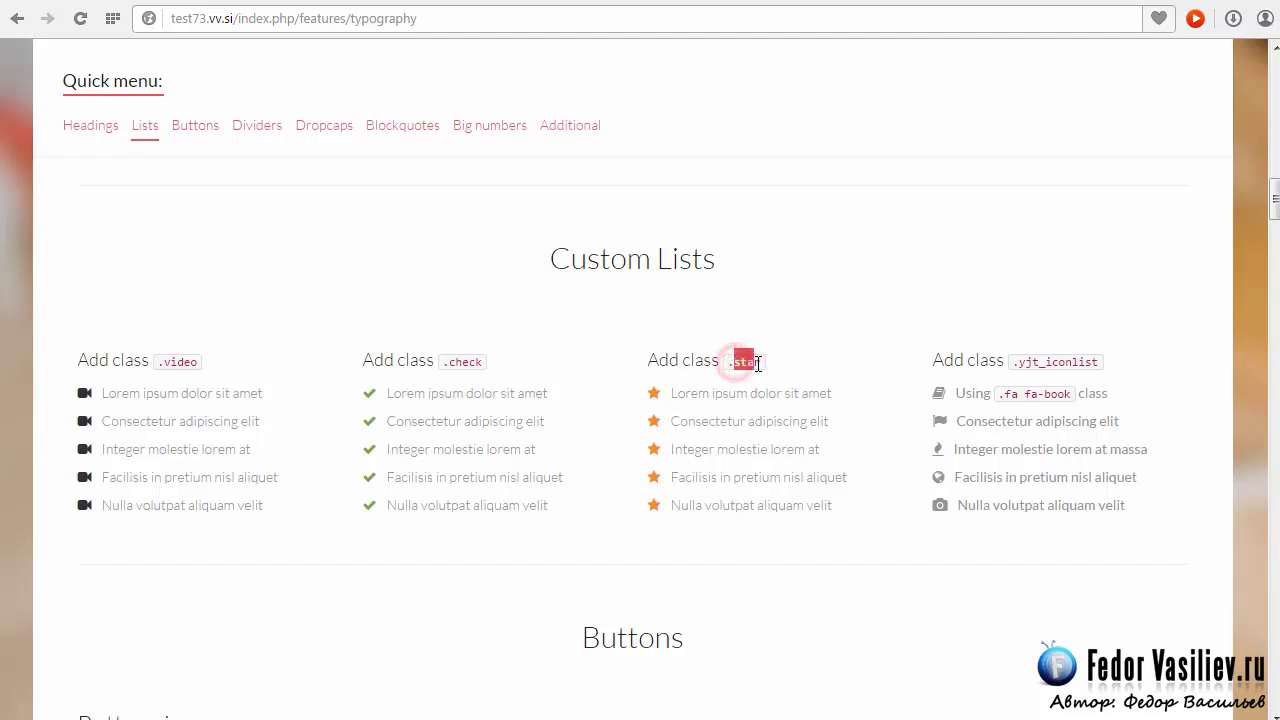
pyautogui.click(752, 362)
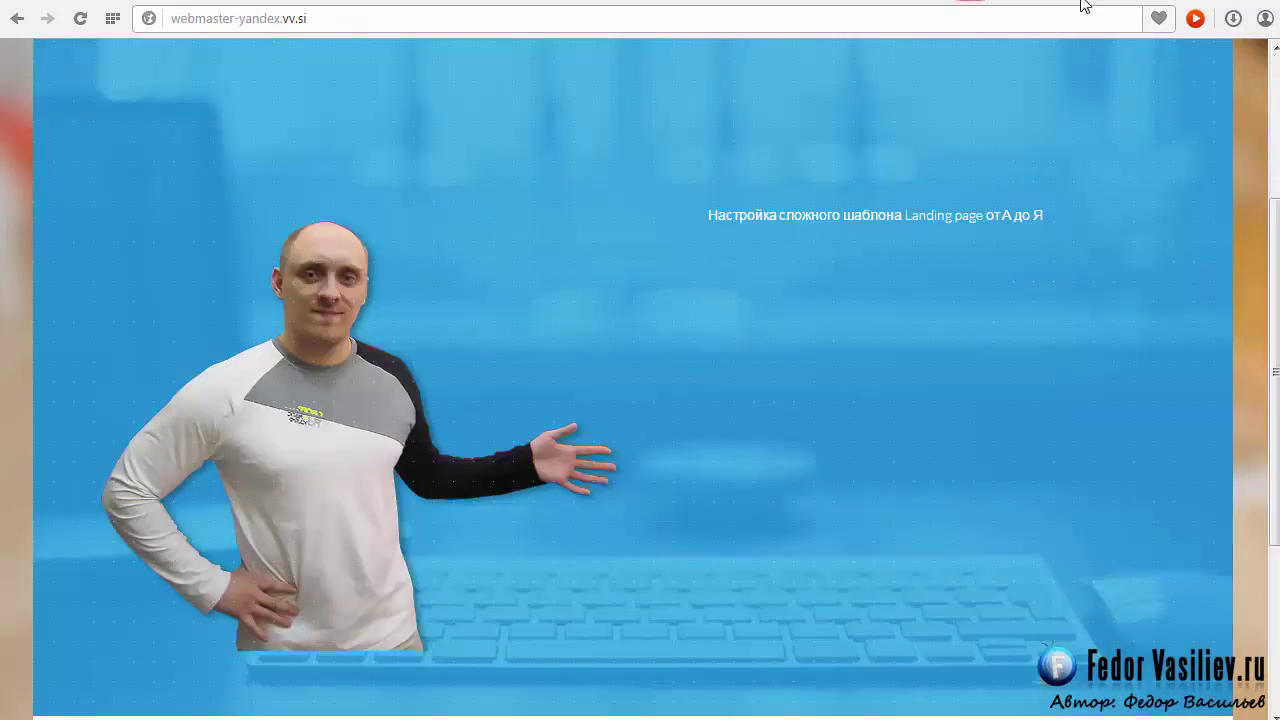
# Return to the module editor and add the line "Пошаговый видеокурс" below the closing div tags in the source code
pyautogui.click(1080, 5)
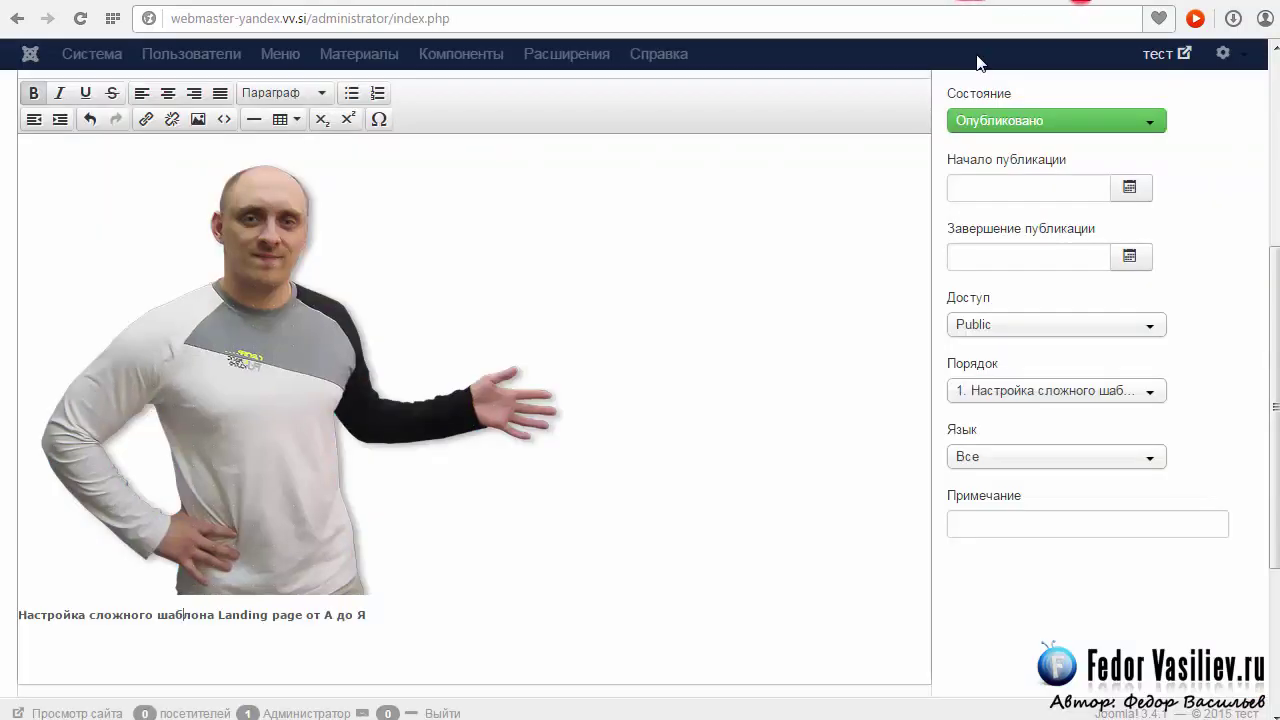
pyautogui.scroll(-2, 586, 355)
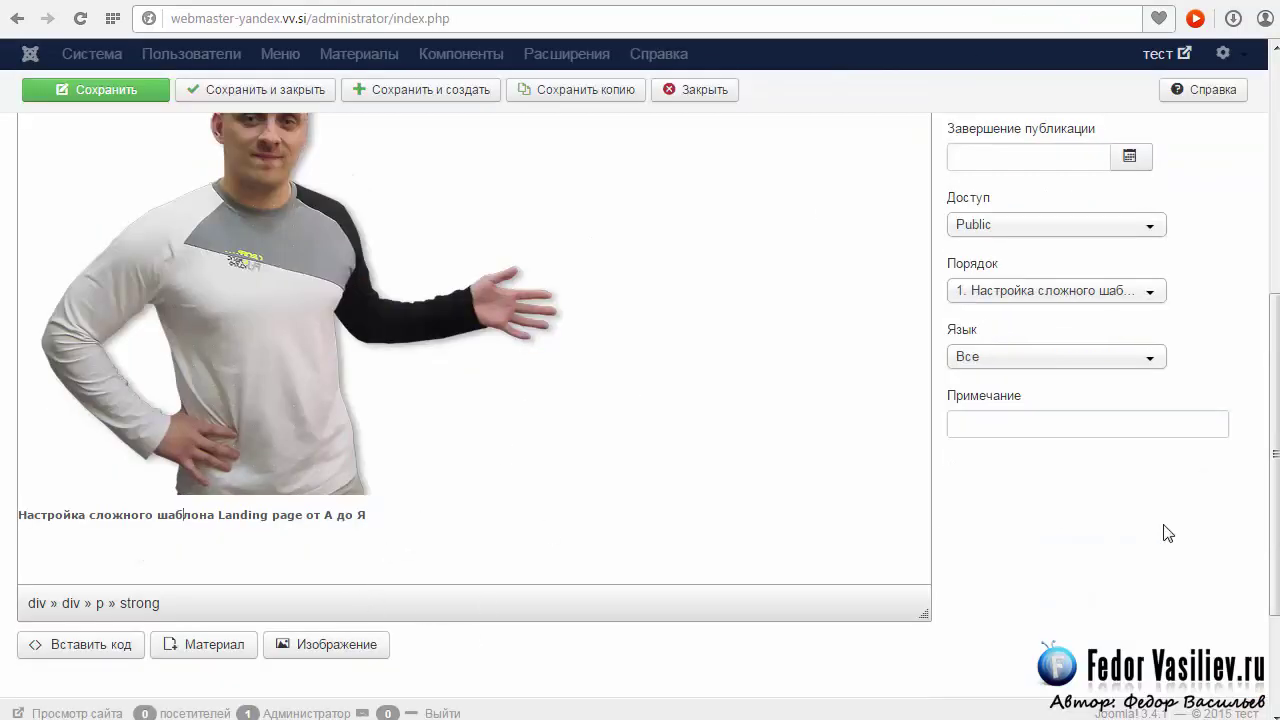
pyautogui.click(405, 516)
pyautogui.scroll(1, 405, 516)
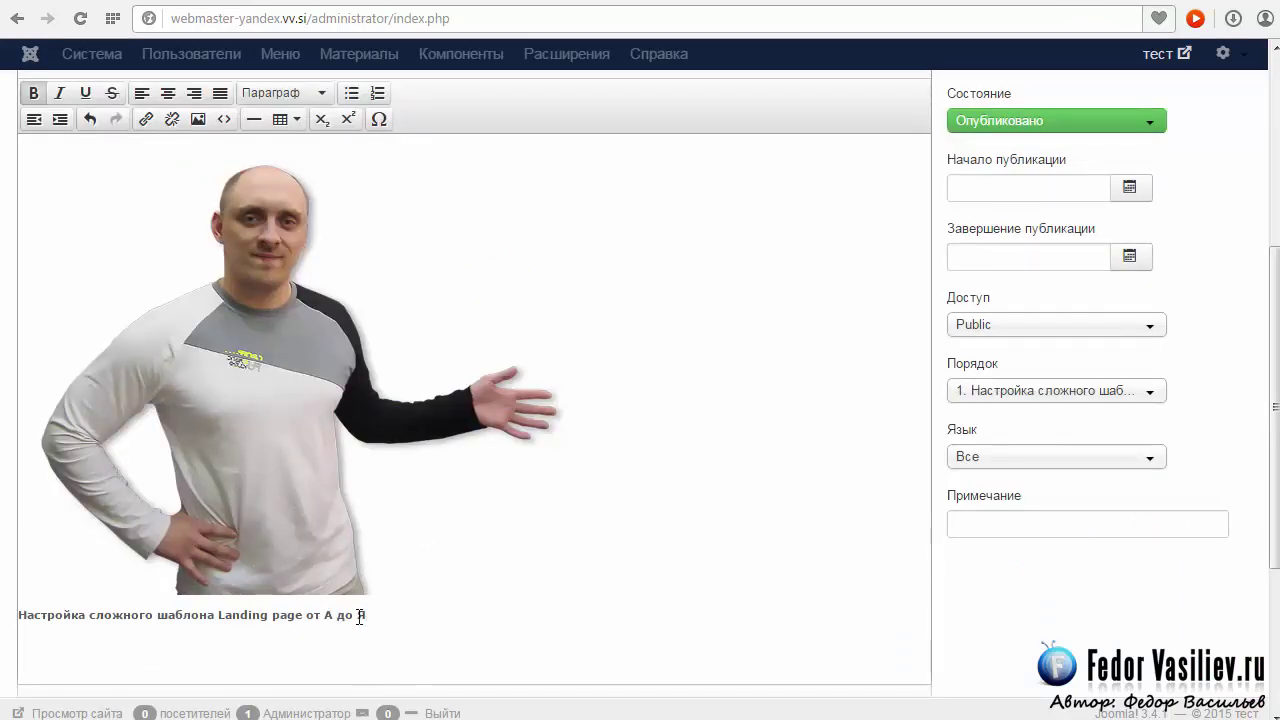
pyautogui.click(223, 119)
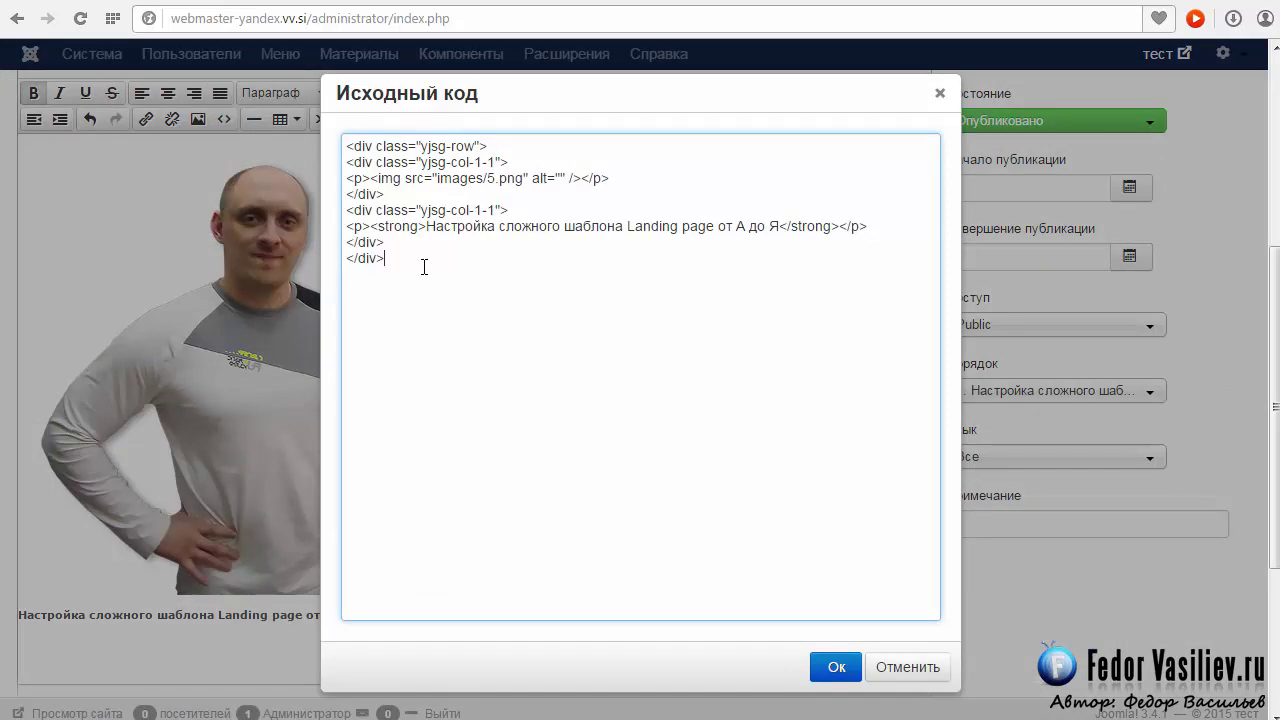
pyautogui.rightClick(390, 272)
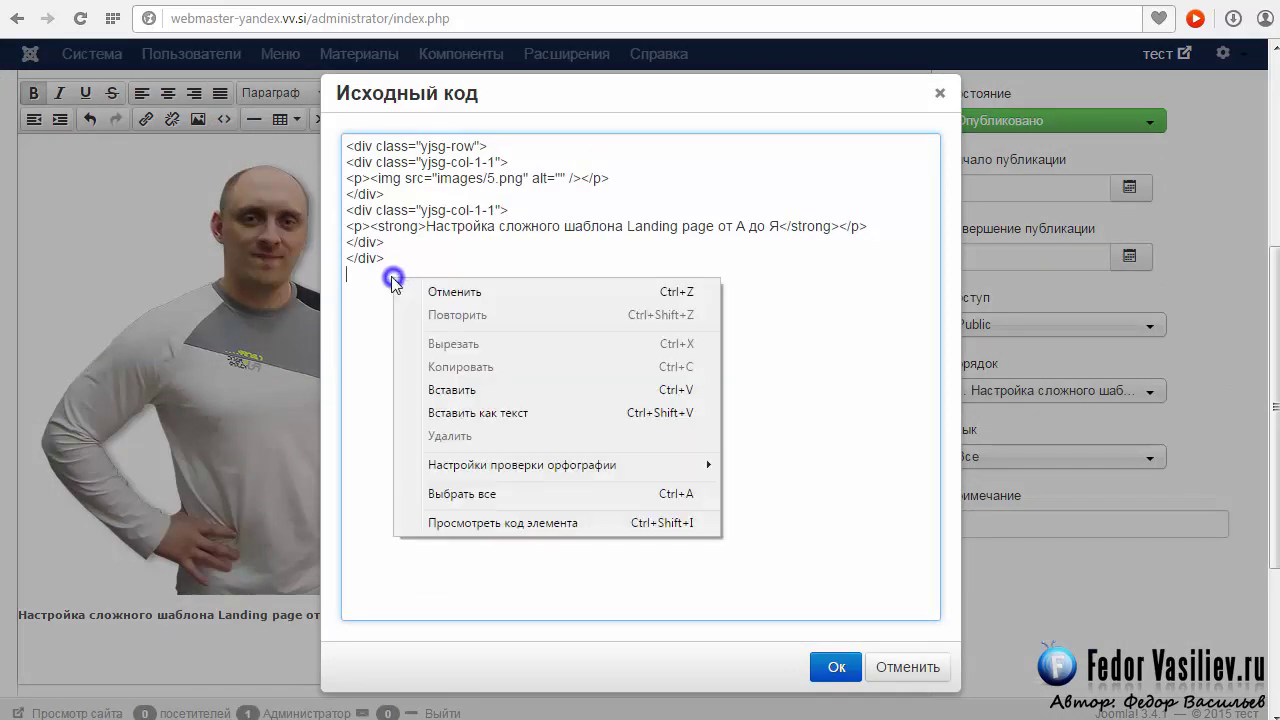
pyautogui.click(462, 388)
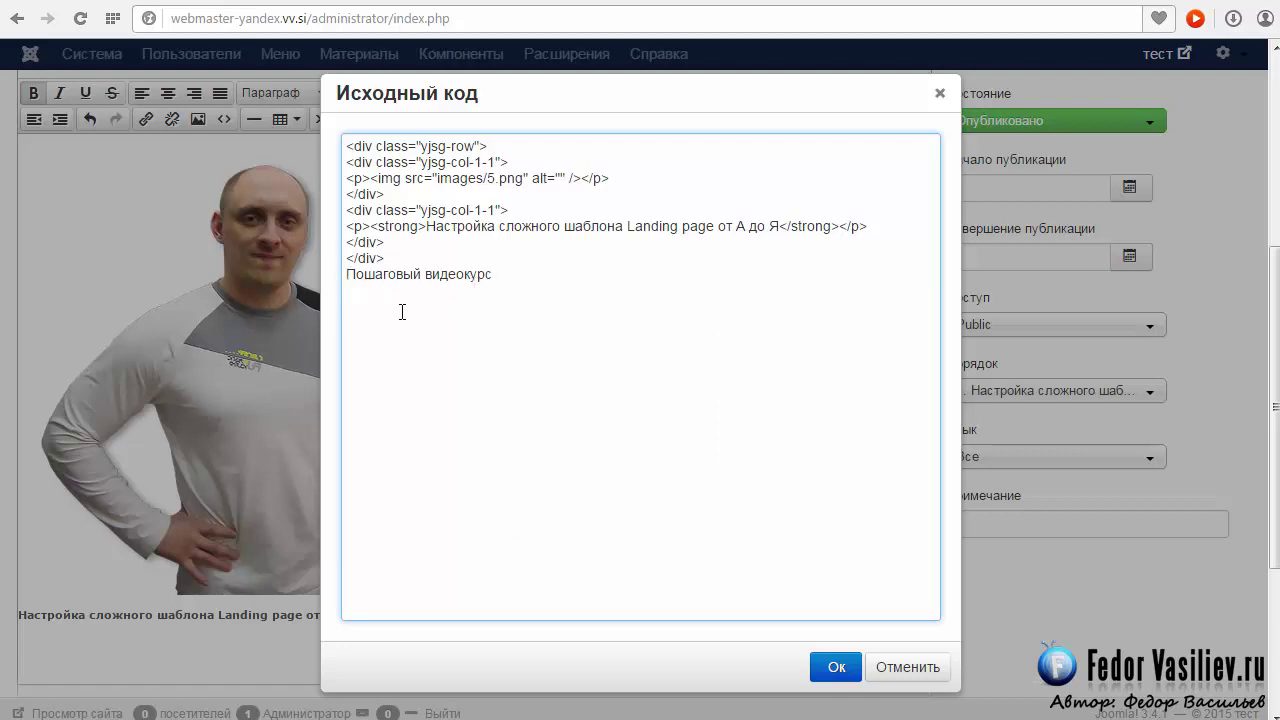
pyautogui.moveTo(386, 257); pyautogui.dragTo(344, 240)
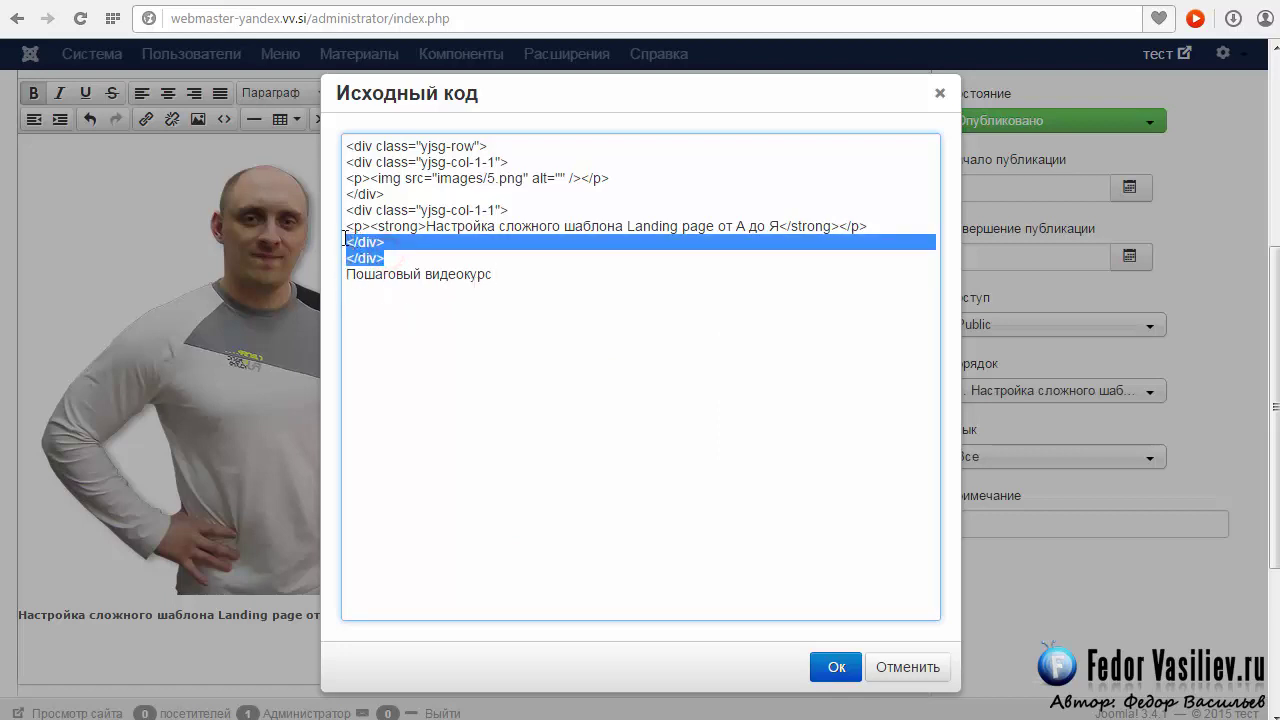
pyautogui.click(836, 667)
# Format the line "Пошаговый видеокурс" as a bulleted list
pyautogui.moveTo(168, 643); pyautogui.dragTo(14, 650)
pyautogui.click(53, 640)
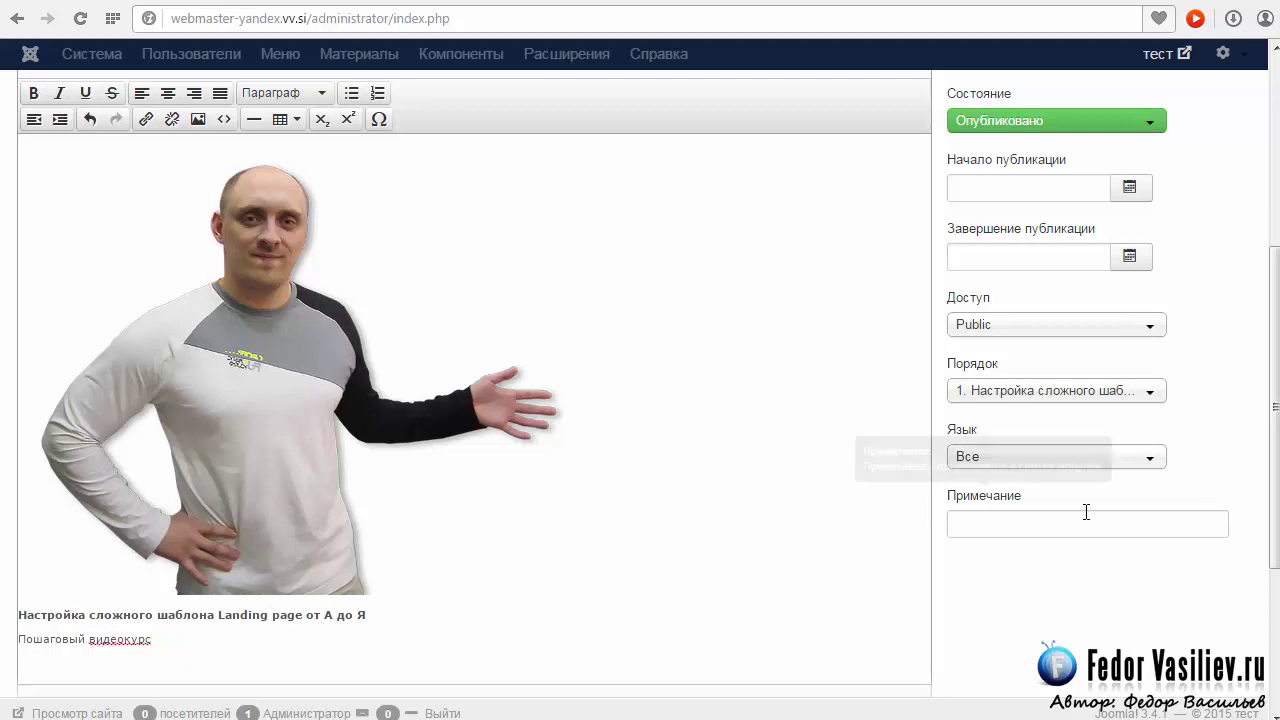
pyautogui.scroll(1, 1276, 521)
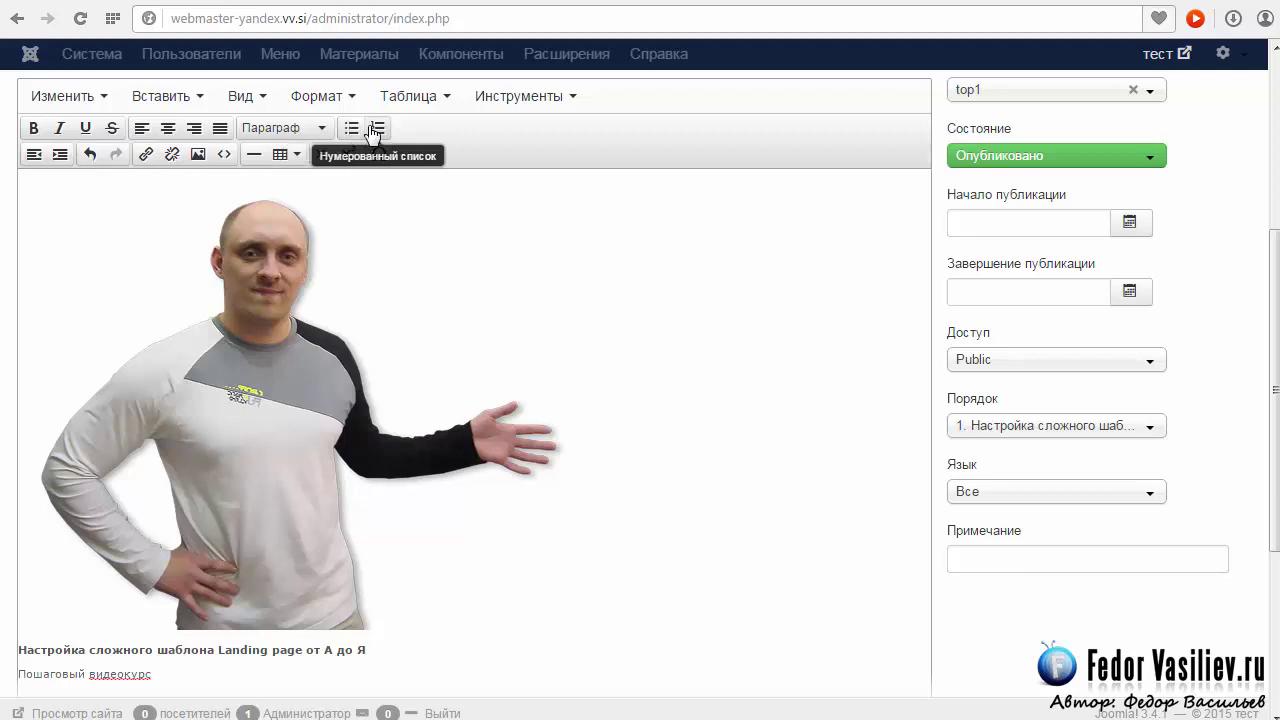
pyautogui.scroll(-2, 1276, 397)
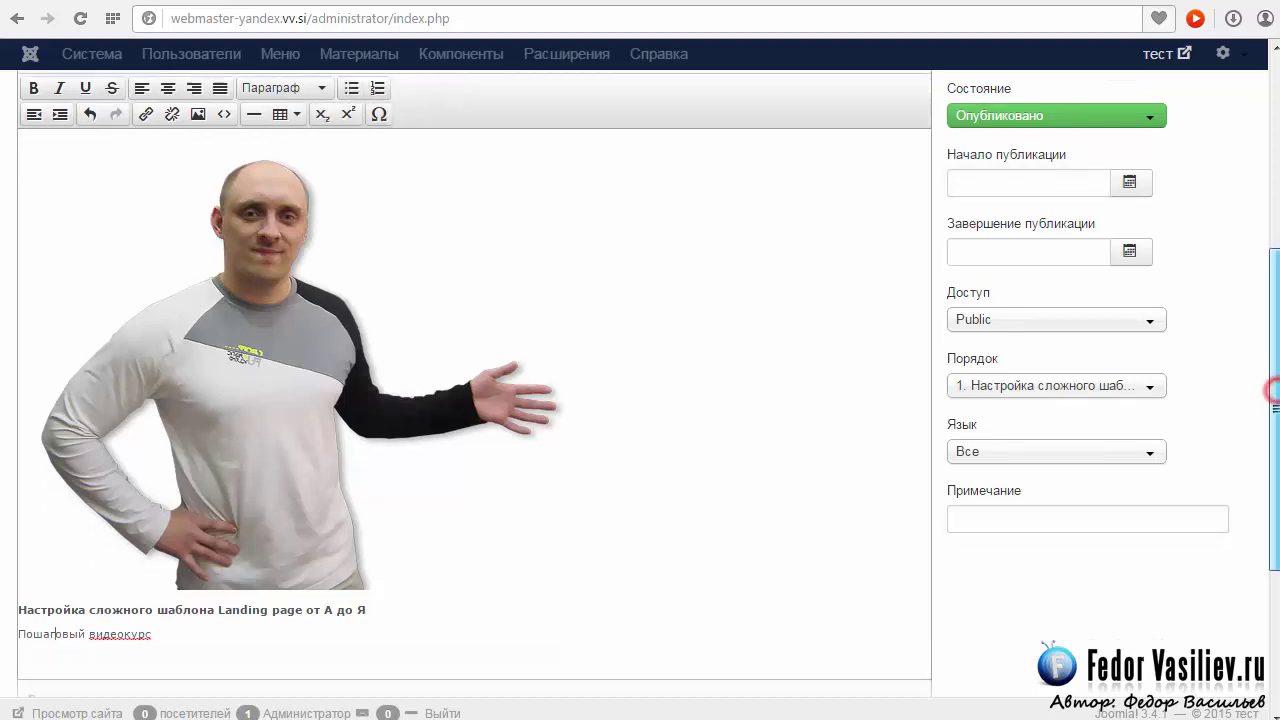
pyautogui.moveTo(163, 605); pyautogui.dragTo(6, 612)
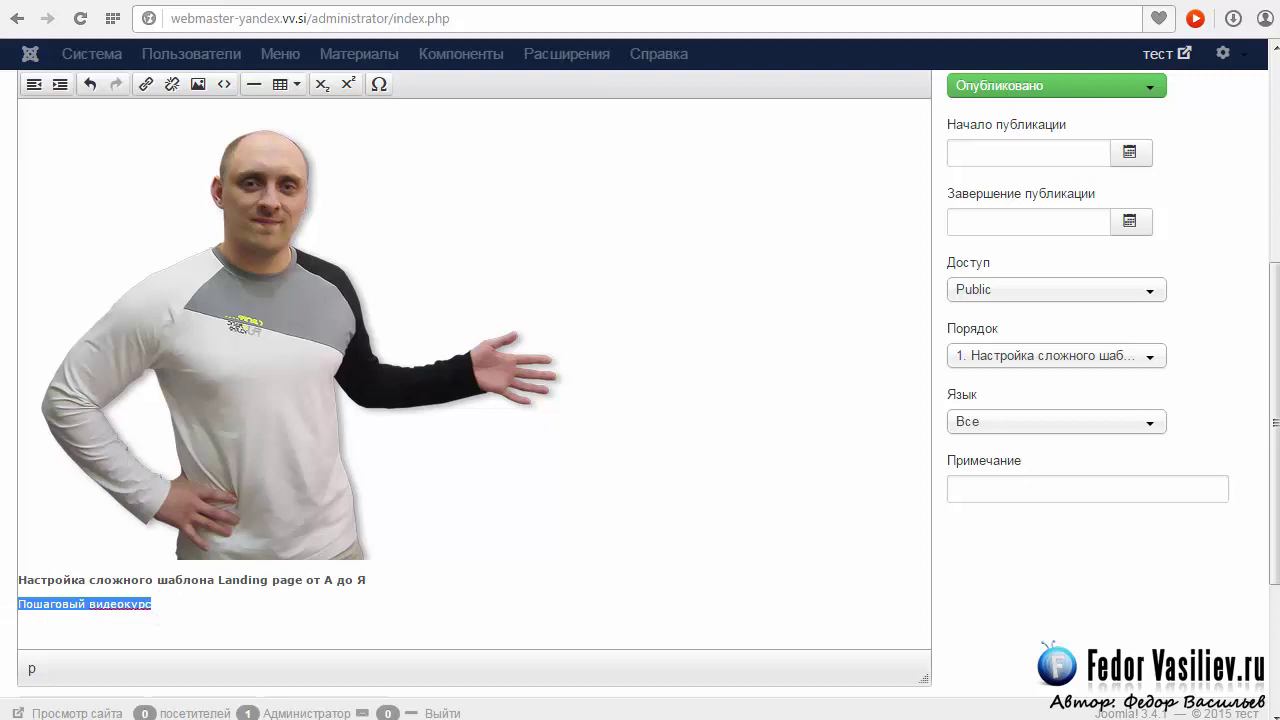
pyautogui.scroll(3, 1274, 420)
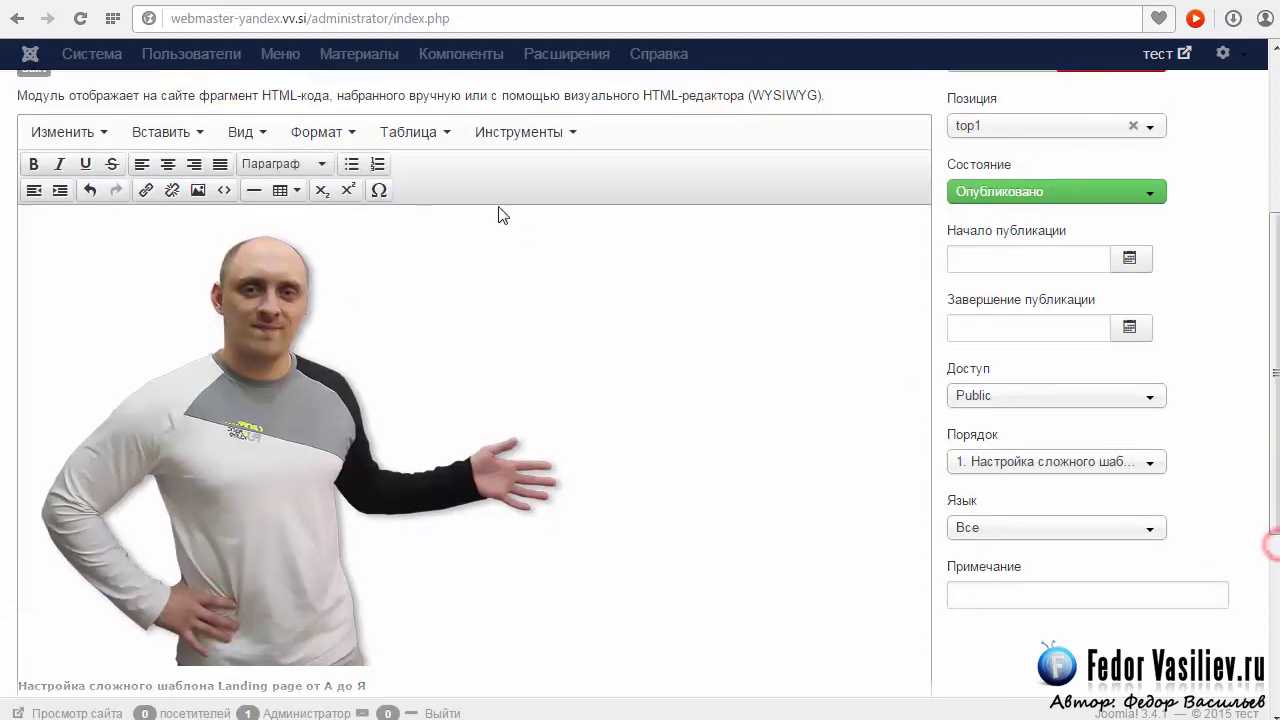
pyautogui.click(354, 166)
# Add "Надежная поддержка" and "100% результат" as separate list items below "Пошаговый видеокурс"
pyautogui.moveTo(1275, 295); pyautogui.dragTo(1275, 380)
pyautogui.click(165, 535)
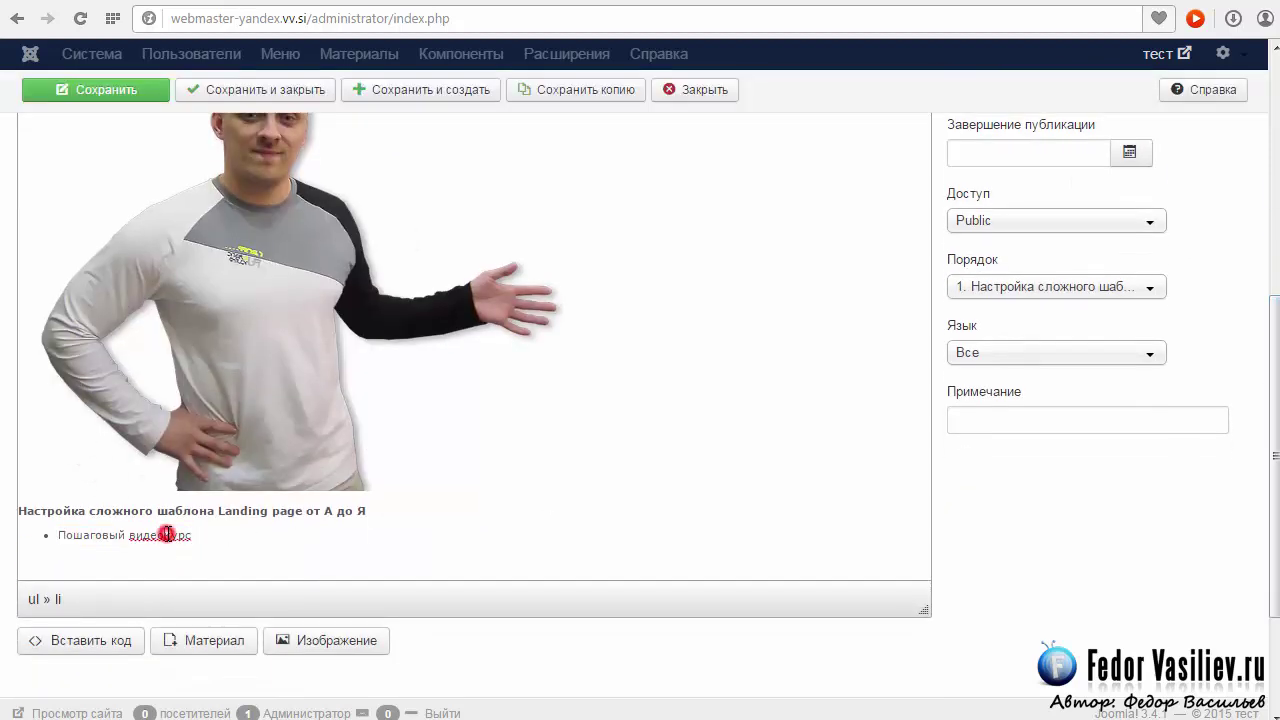
pyautogui.click(46, 537)
pyautogui.click(201, 537)
pyautogui.click(218, 535)
pyautogui.write('Надежная поддержка')
pyautogui.click(197, 535)
pyautogui.press('Return')
pyautogui.click(192, 548)
pyautogui.click(224, 545)
pyautogui.write('100% результат')
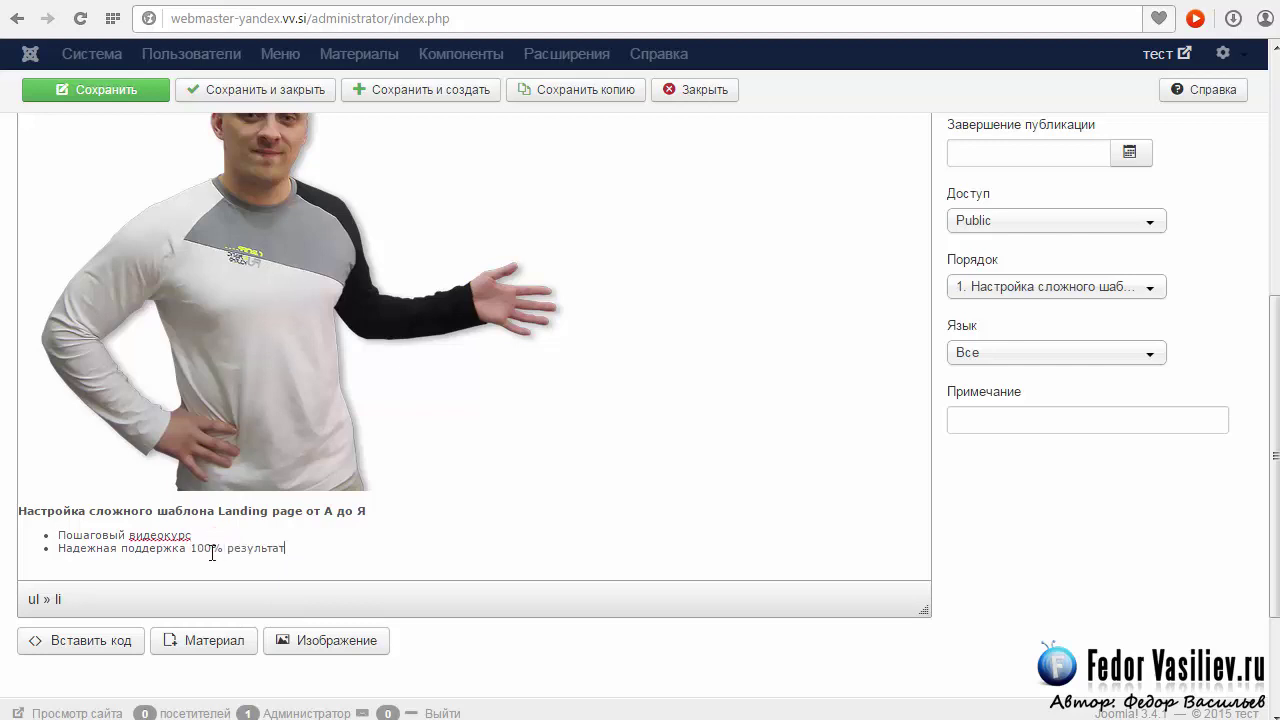
pyautogui.click(192, 548)
pyautogui.press('Return')
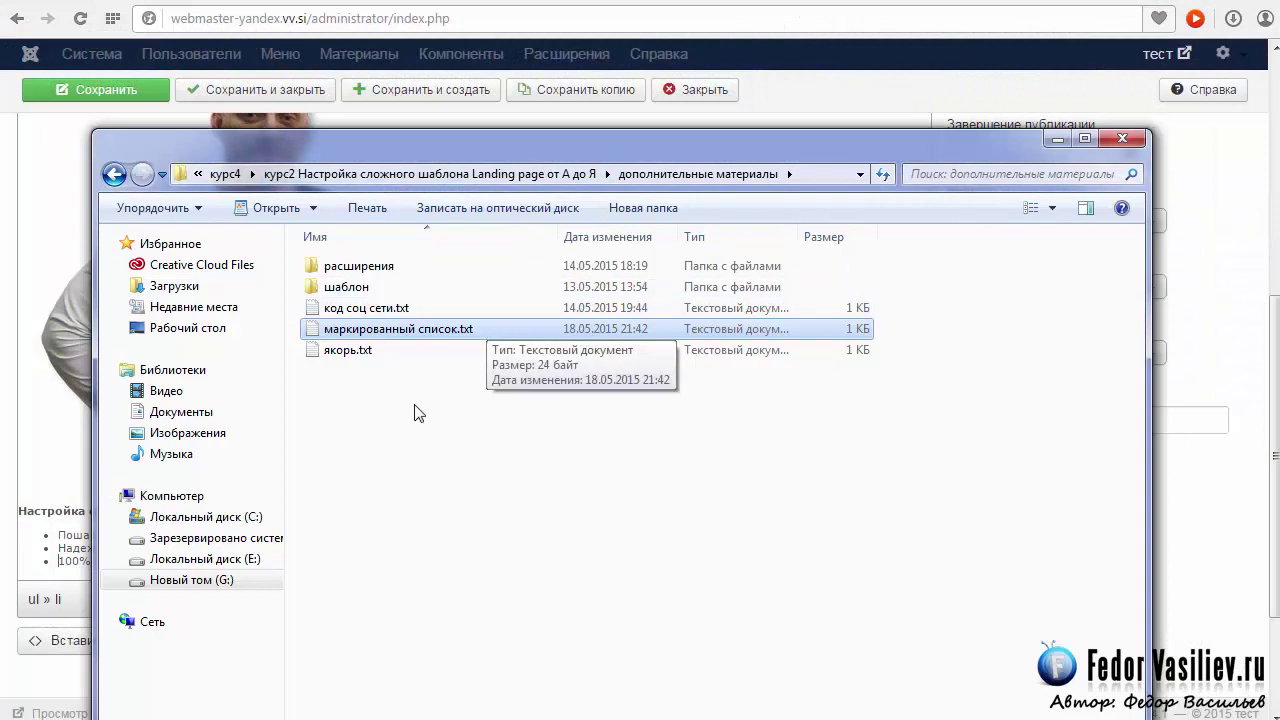
# Open маркированный список.txt from the дополнительные материалы folder, read the list markup, and return to the module editor
pyautogui.doubleClick(352, 333)
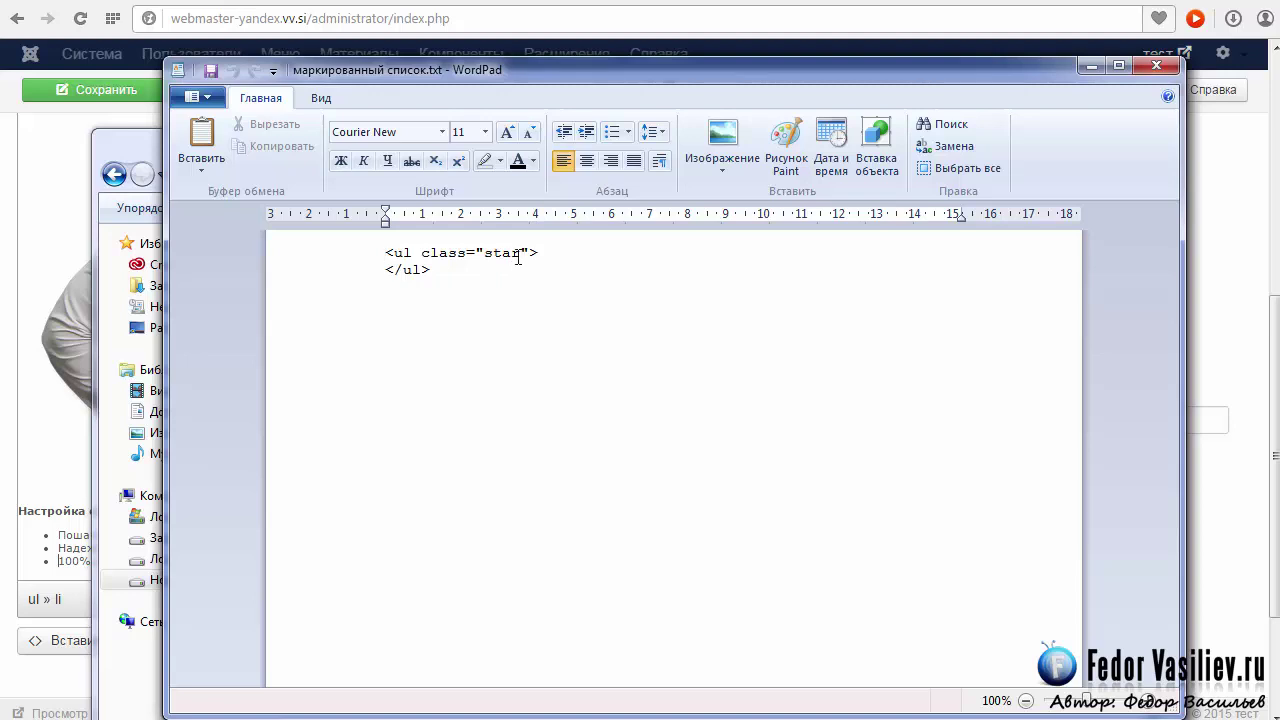
pyautogui.click(1087, 66)
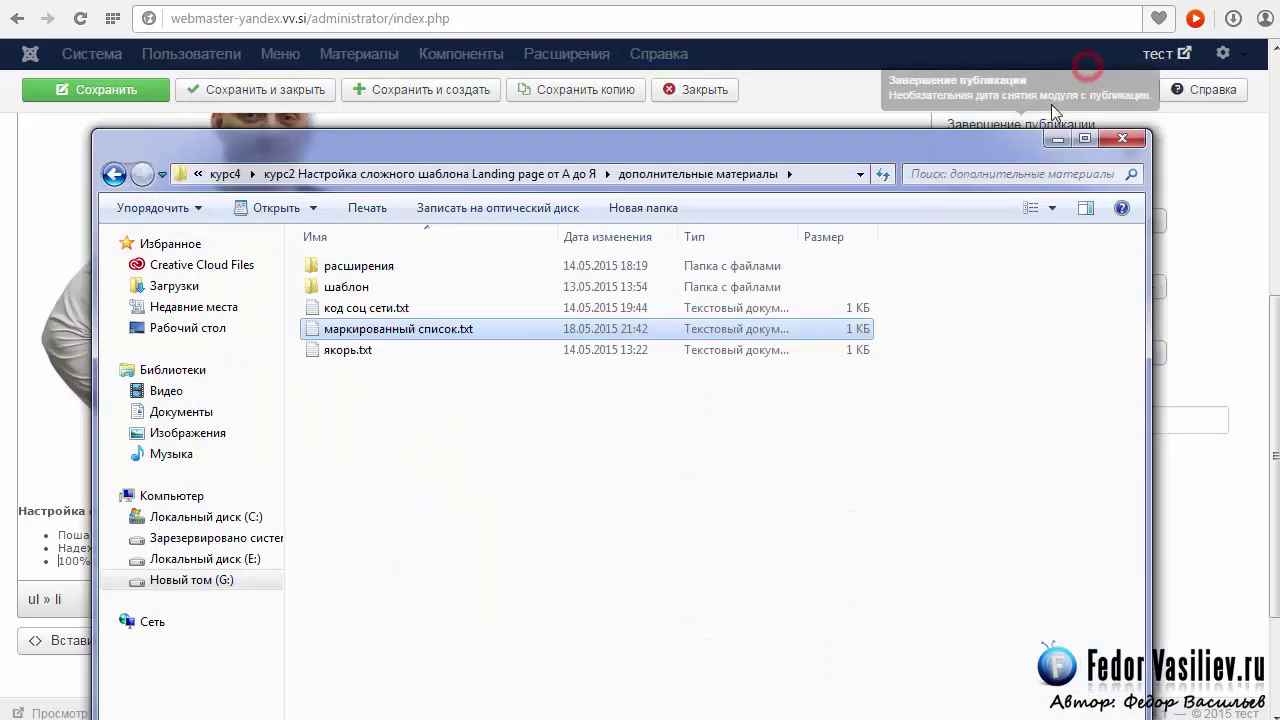
pyautogui.click(1046, 141)
pyautogui.scroll(1, 1050, 250)
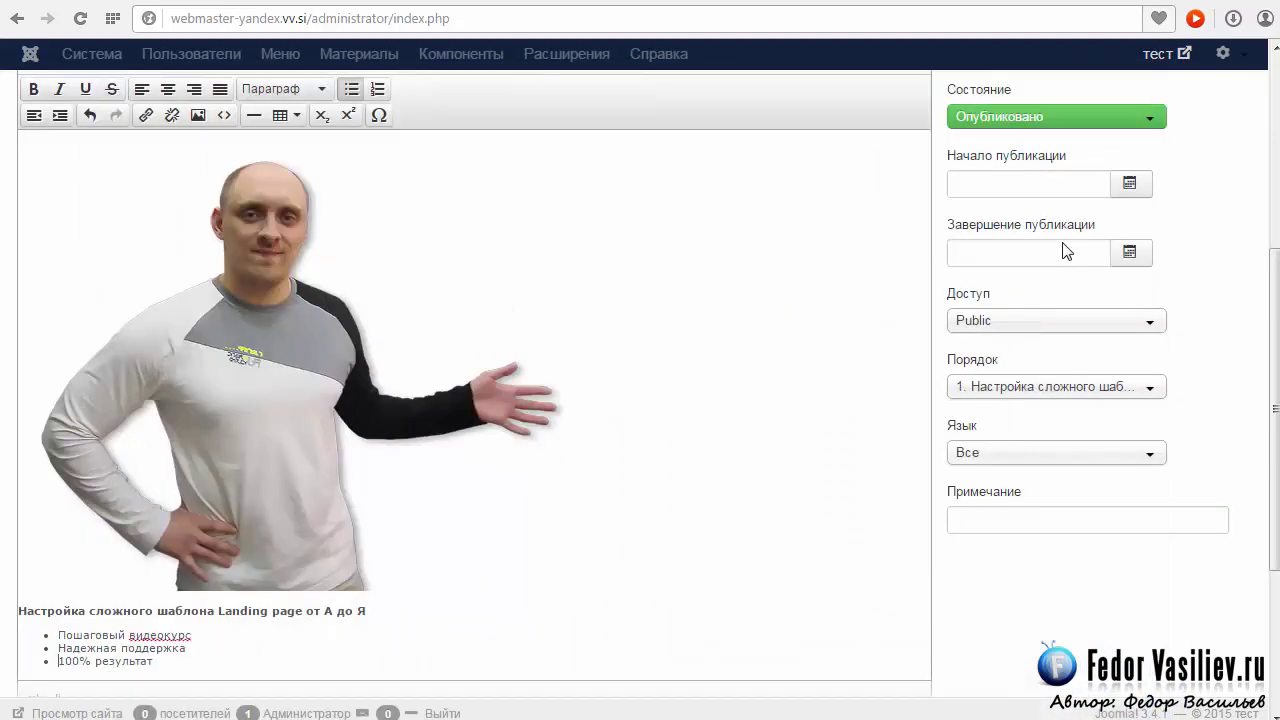
# Open the module's source code, locate the <ul> tag, and copy class="star" from маркированный список.txt in WordPad
pyautogui.click(224, 115)
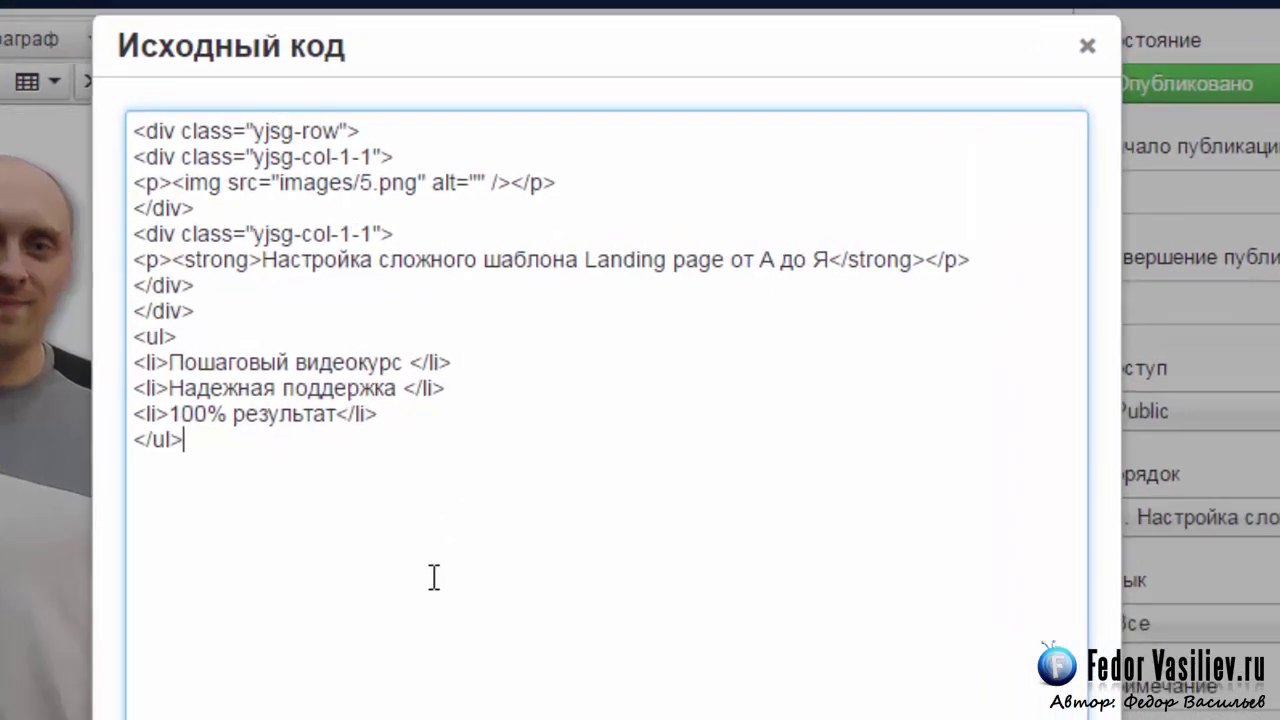
pyautogui.click(110, 341)
pyautogui.moveTo(110, 341); pyautogui.dragTo(155, 342)
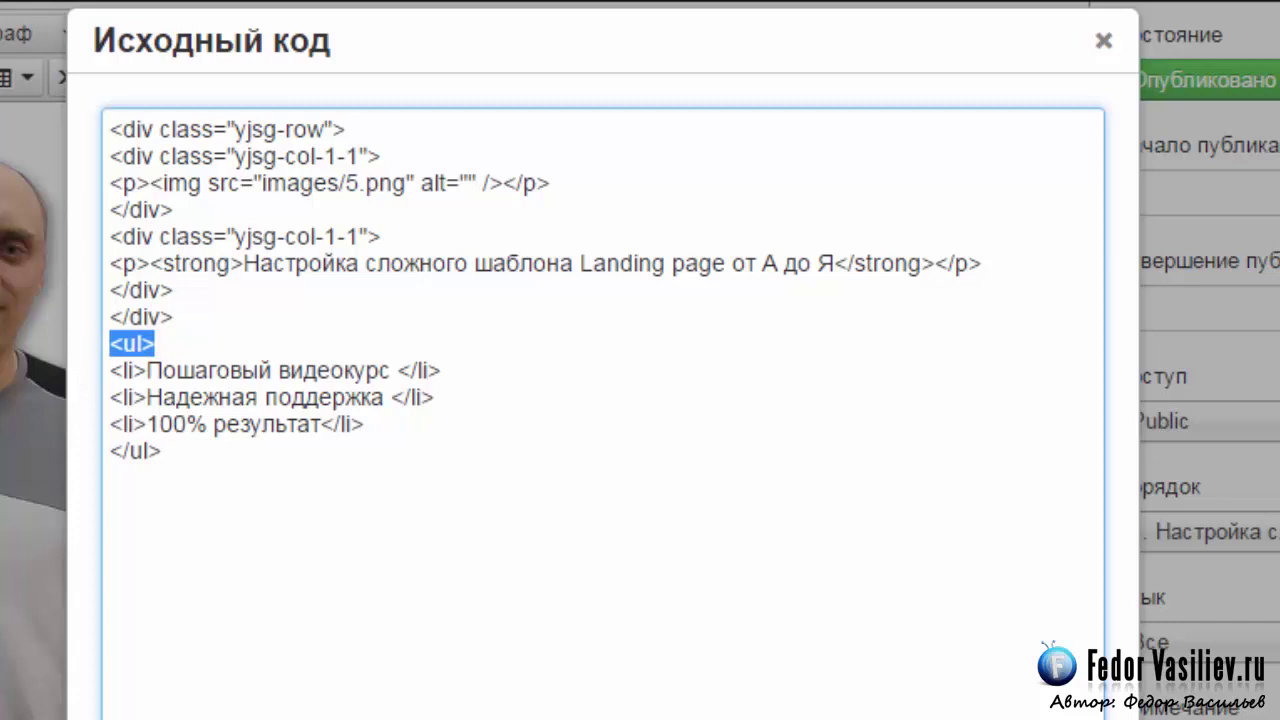
pyautogui.hotkey('alt', 'Tab')
pyautogui.moveTo(420, 12); pyautogui.dragTo(997, 27)
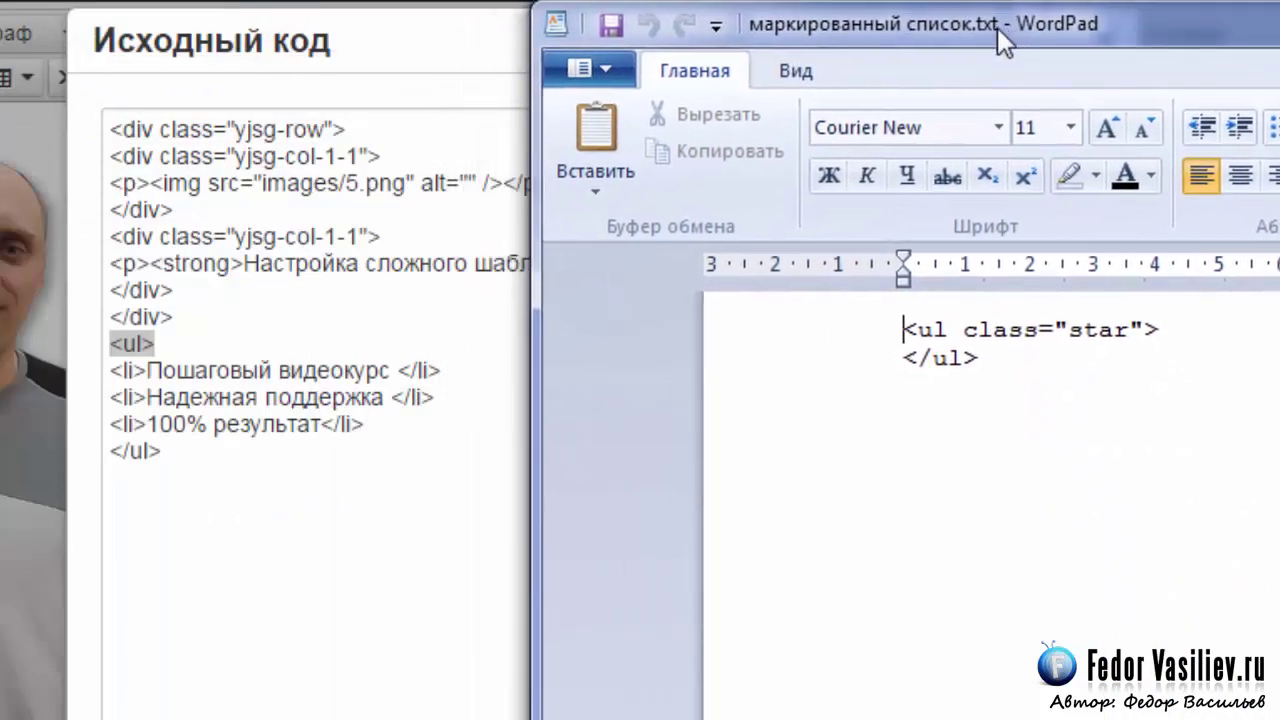
pyautogui.click(966, 329)
pyautogui.moveTo(966, 329); pyautogui.dragTo(1156, 329)
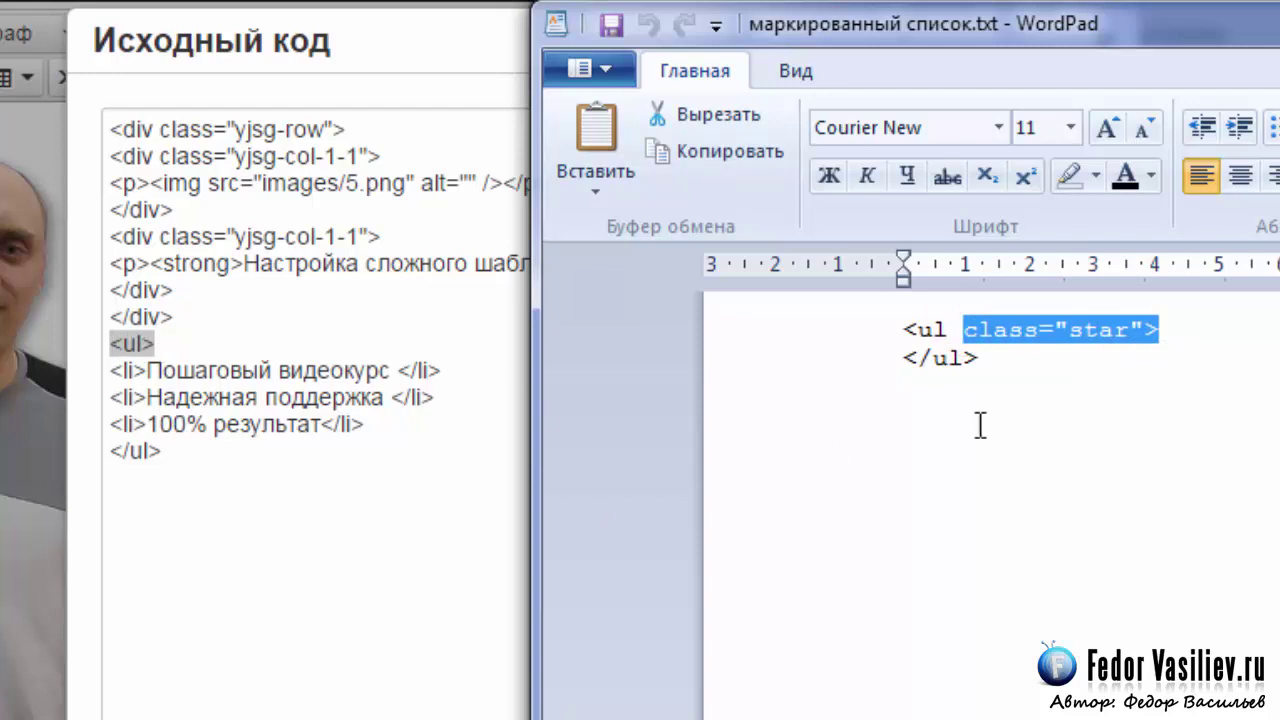
pyautogui.moveTo(1140, 330); pyautogui.dragTo(964, 330)
pyautogui.rightClick(976, 328)
pyautogui.click(1071, 390)
# Paste class="star" into the opening <ul> tag of the module's source code, apply the code and save the module
pyautogui.hotkey('alt', 'Tab')
pyautogui.click(142, 345)
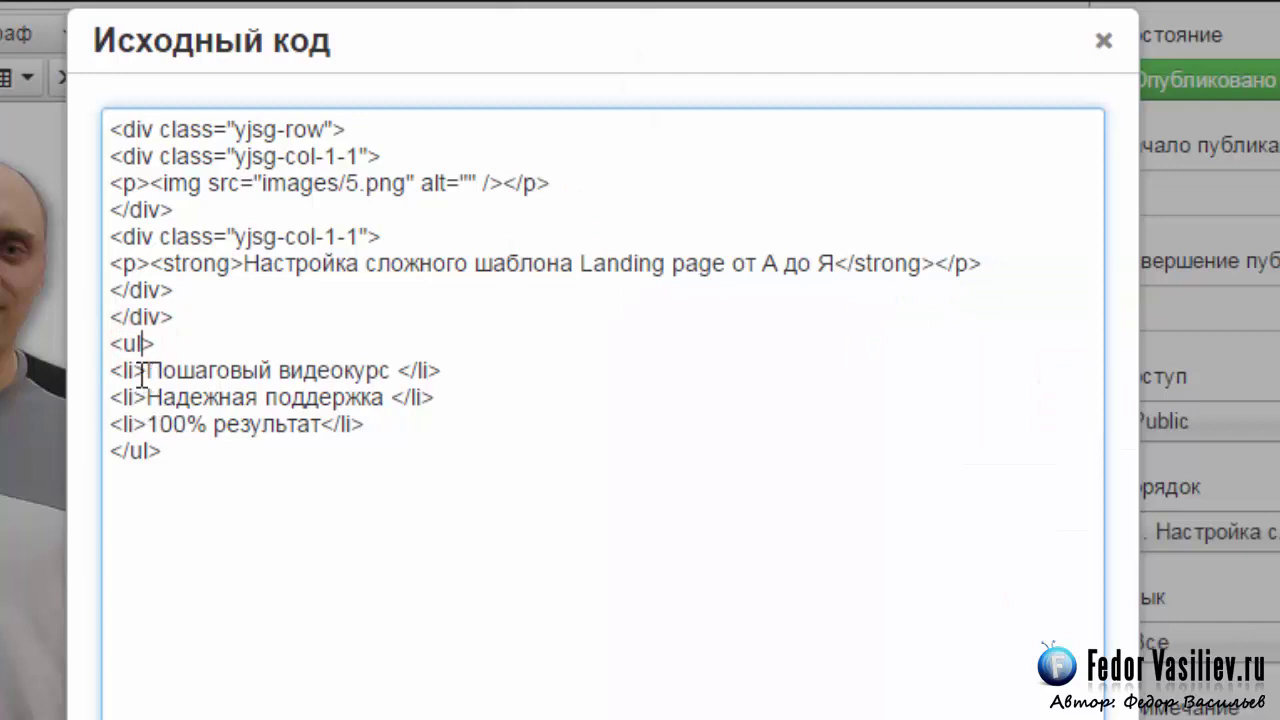
pyautogui.click(158, 344)
pyautogui.hotkey('ctrl', 'v')
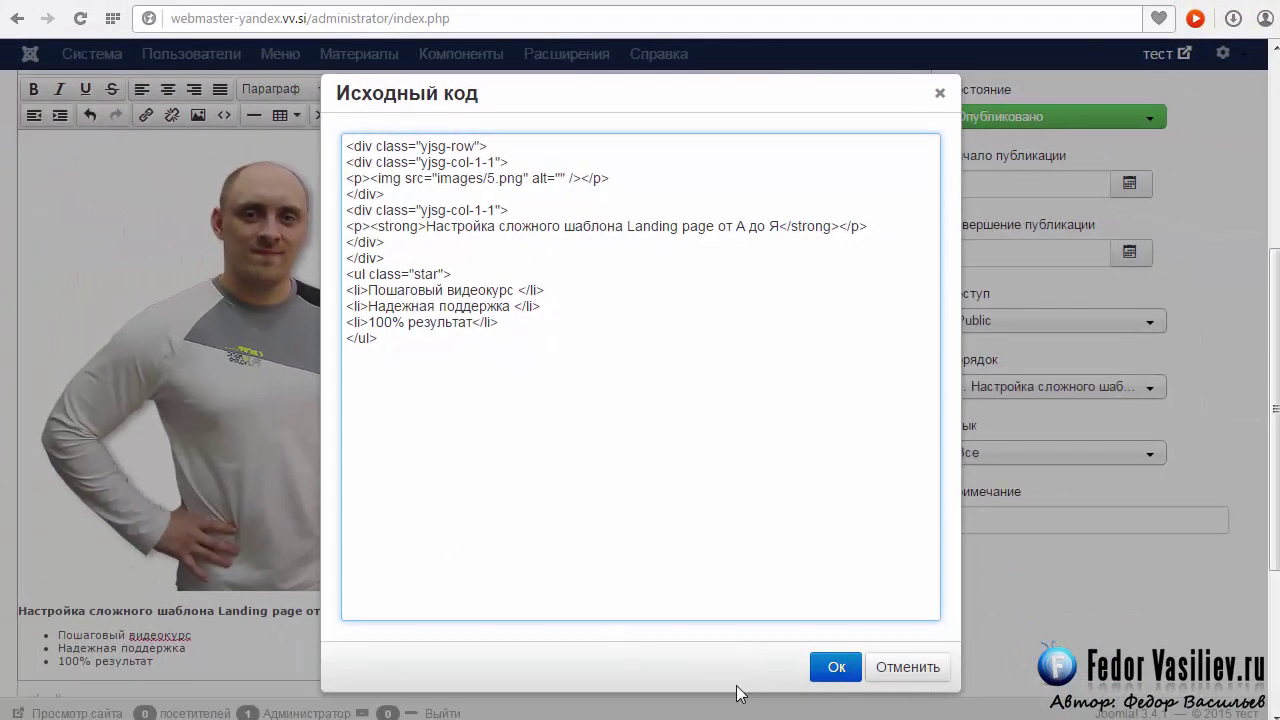
pyautogui.click(845, 700)
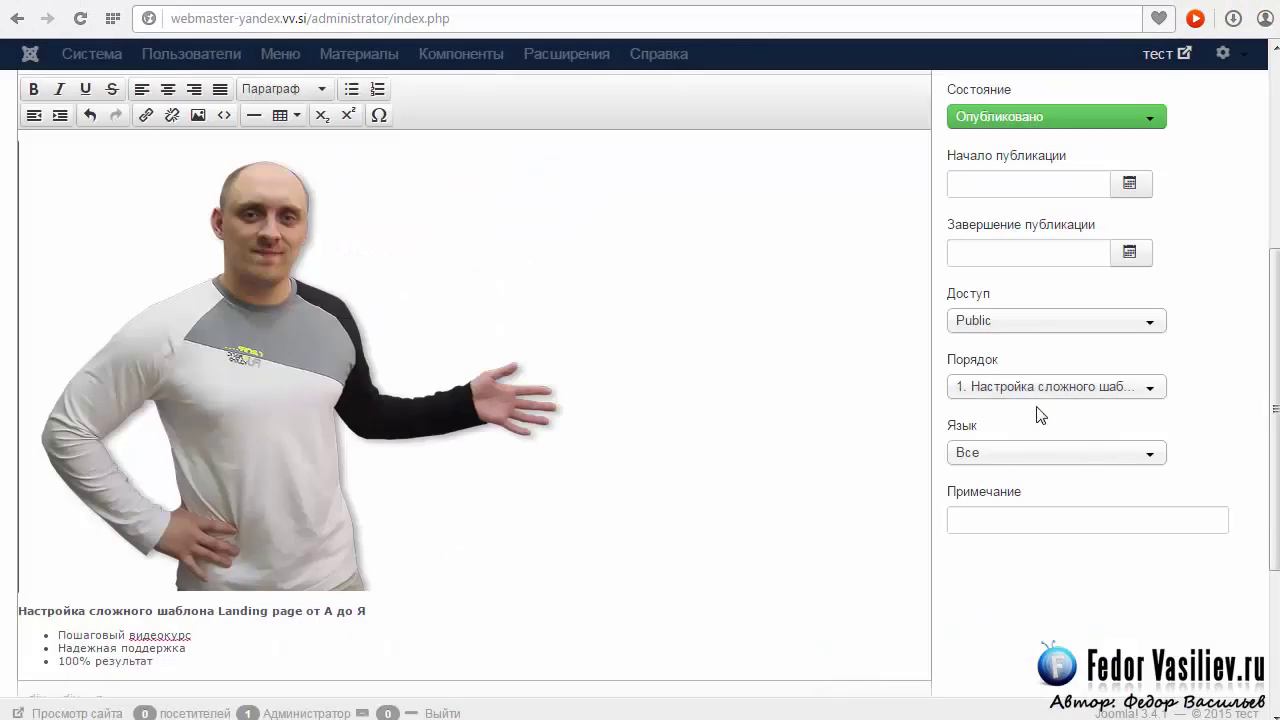
pyautogui.scroll(2, 55, 255)
pyautogui.scroll(1, 80, 167)
pyautogui.scroll(1, 80, 167)
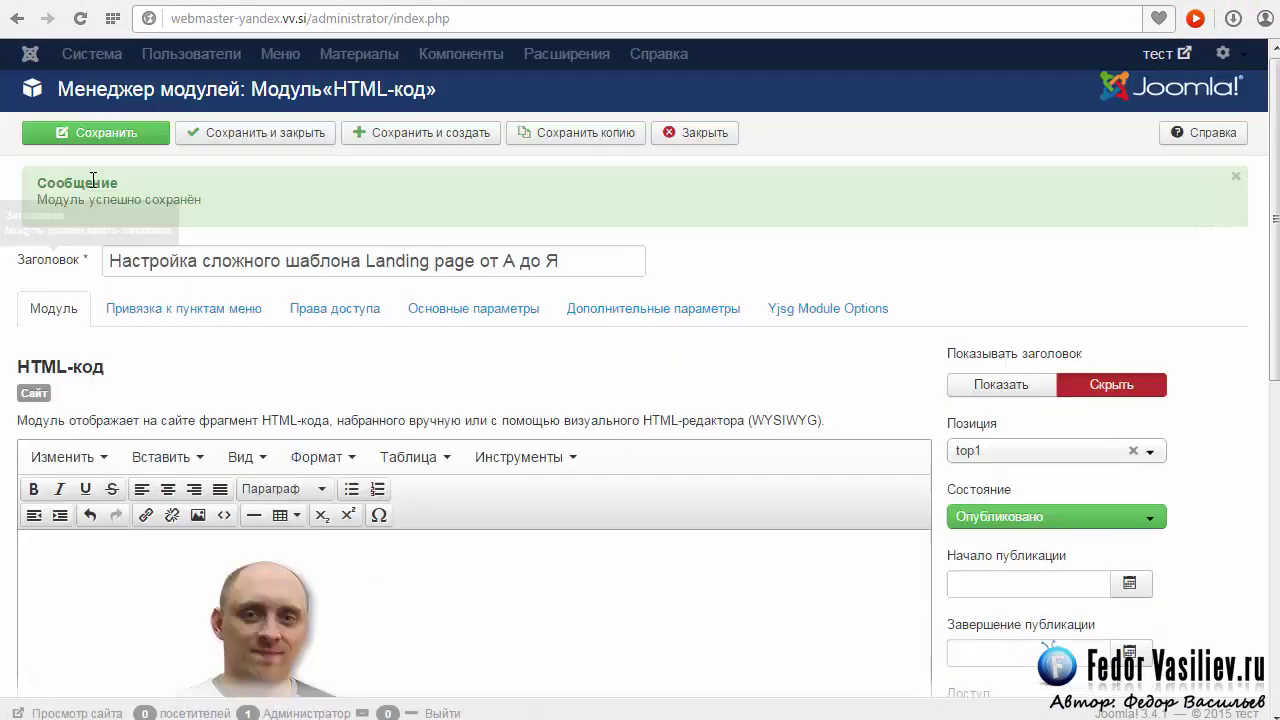
pyautogui.click(42, 134)
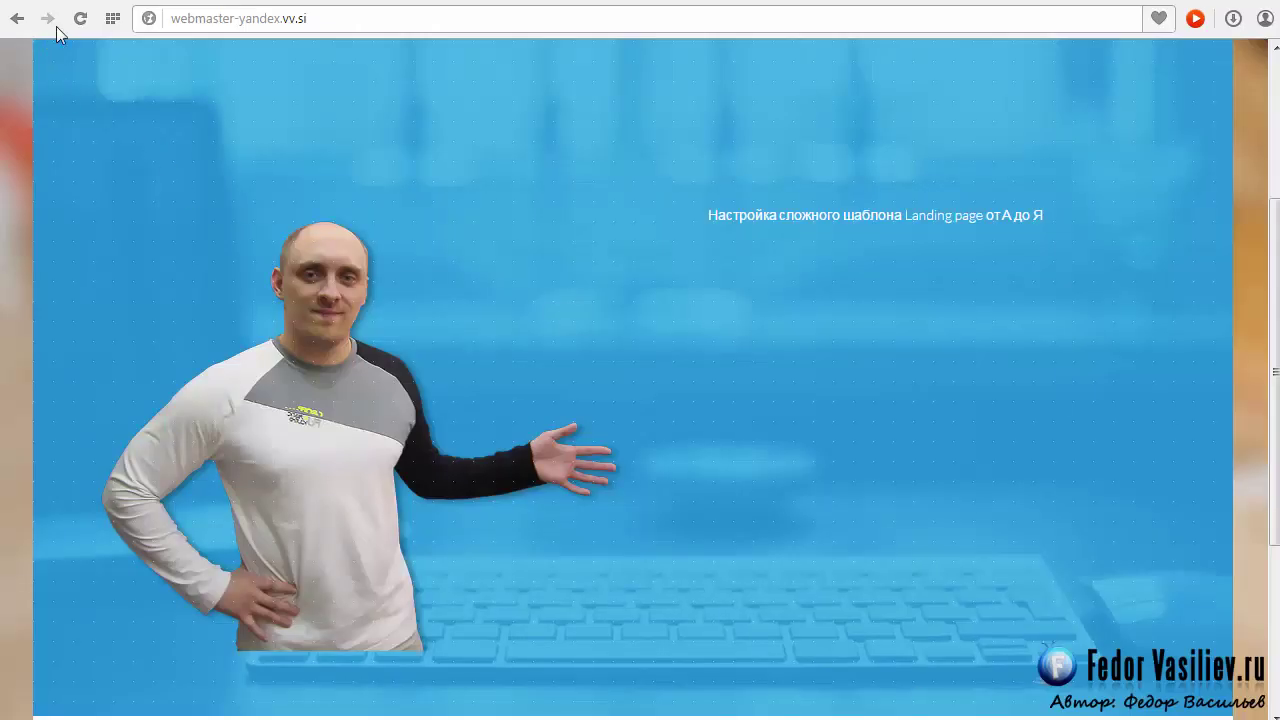
# Reload the live site and compare its star list's placement with the reference slider on landing-page7.besaba.com
pyautogui.click(80, 18)
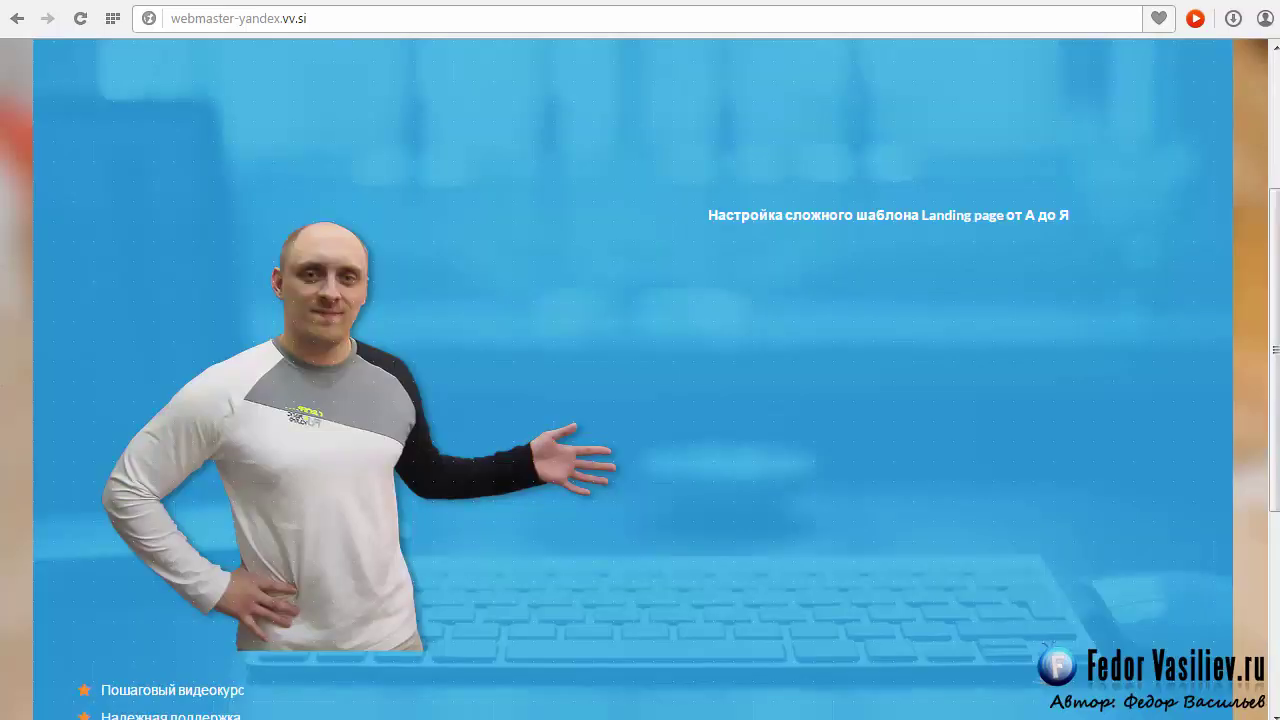
pyautogui.scroll(1, 640, 380)
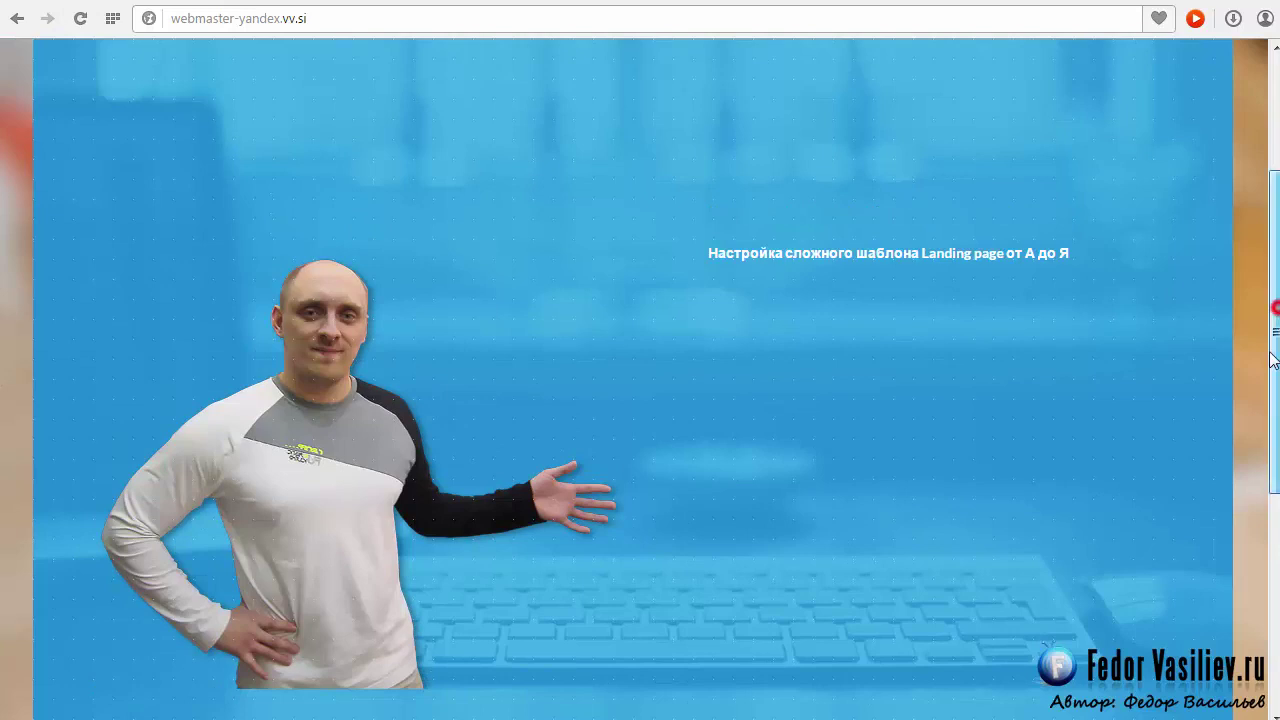
pyautogui.scroll(-2, 397, 604)
pyautogui.scroll(-1, 95, 600)
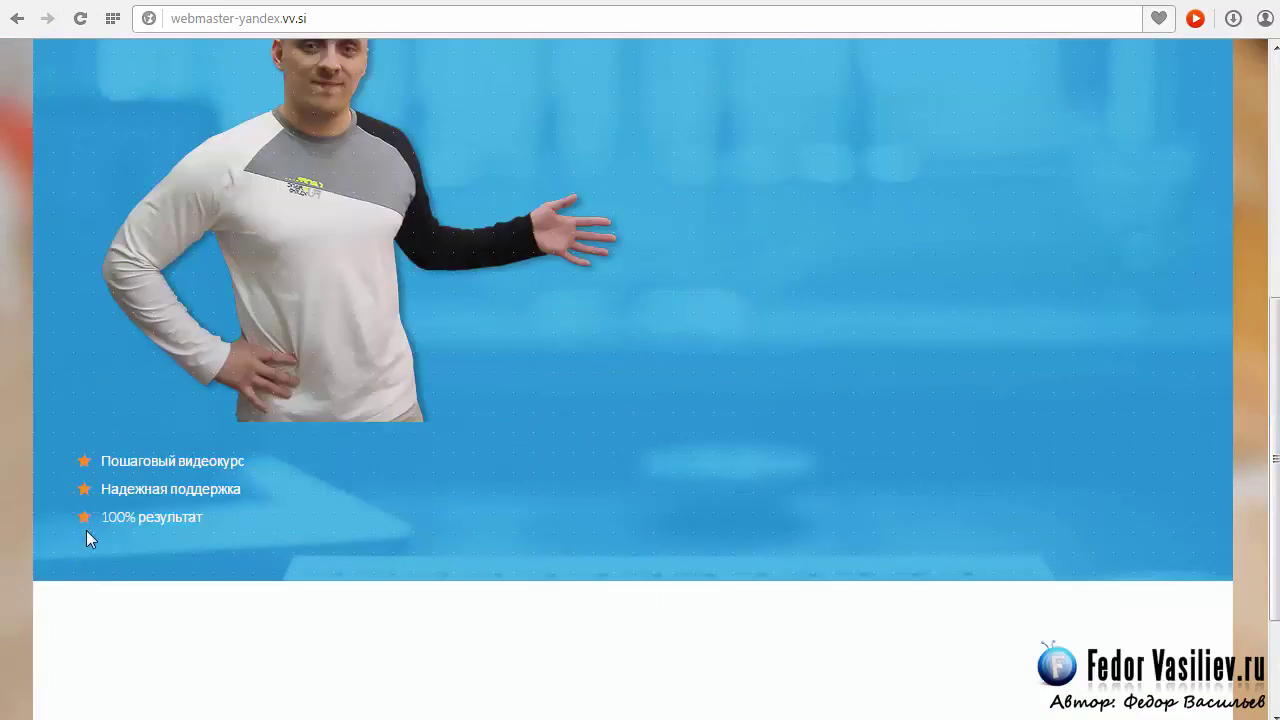
pyautogui.scroll(1, 140, 527)
pyautogui.scroll(-1, 602, 444)
pyautogui.click(1080, 4)
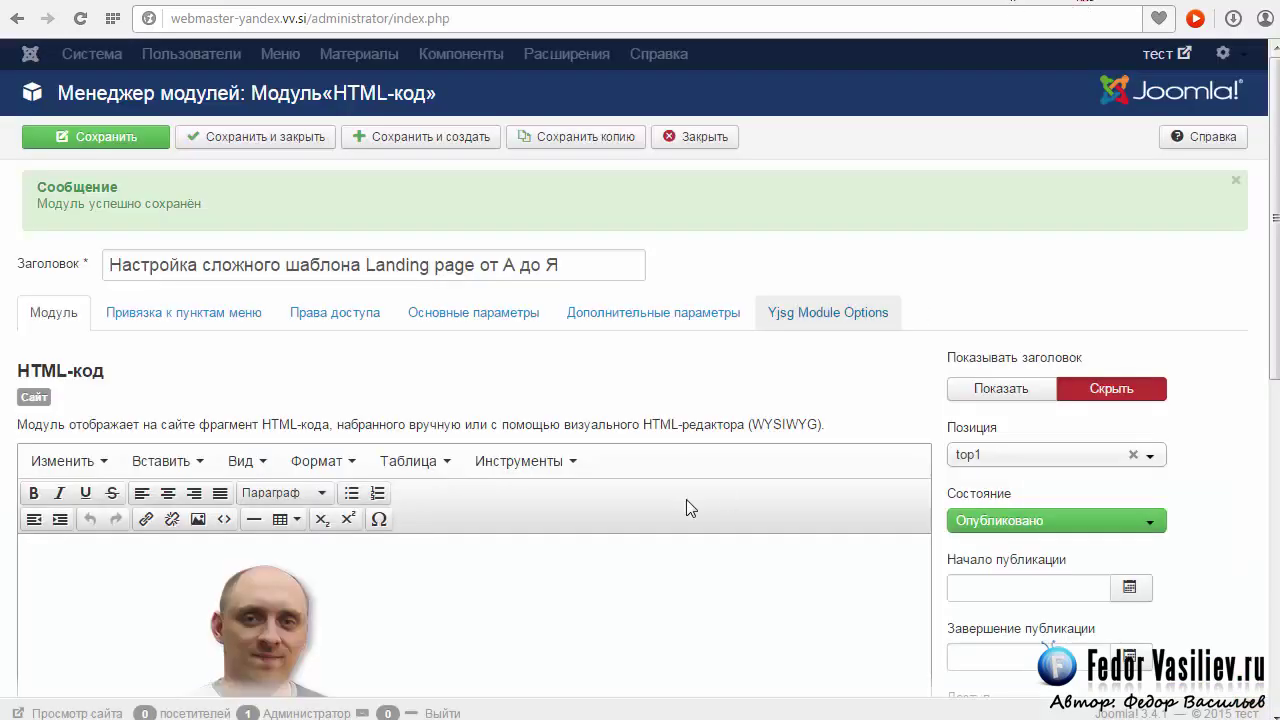
pyautogui.click(789, 3)
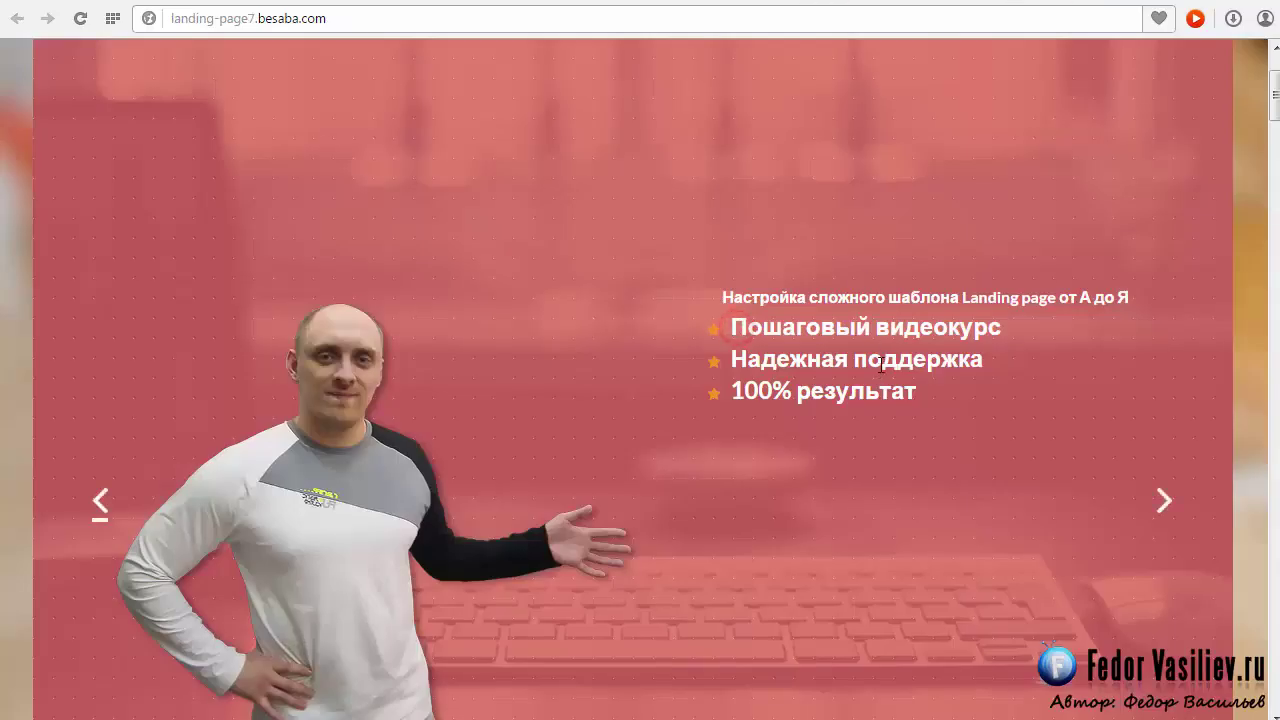
# Open the module's source code and locate the second yjsg-col-1-1 column and the closing </div> tags after its heading
pyautogui.click(1070, 4)
pyautogui.scroll(-5, 580, 413)
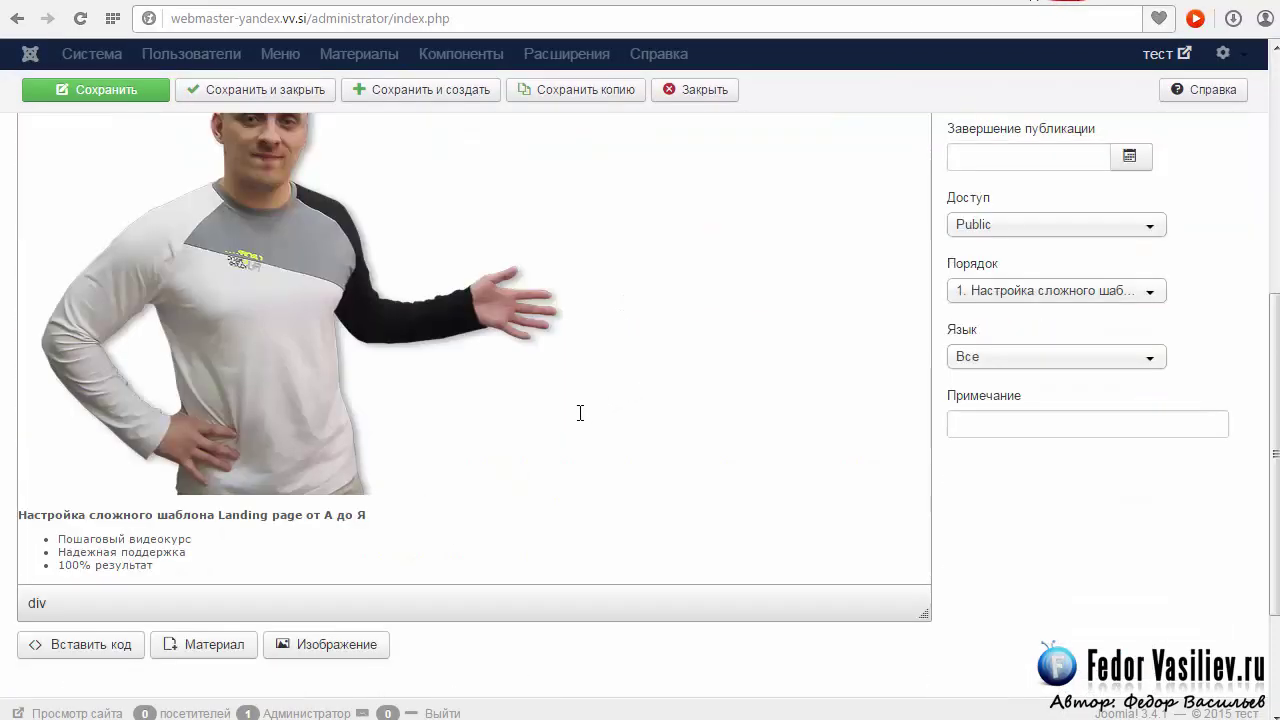
pyautogui.scroll(2, 1116, 324)
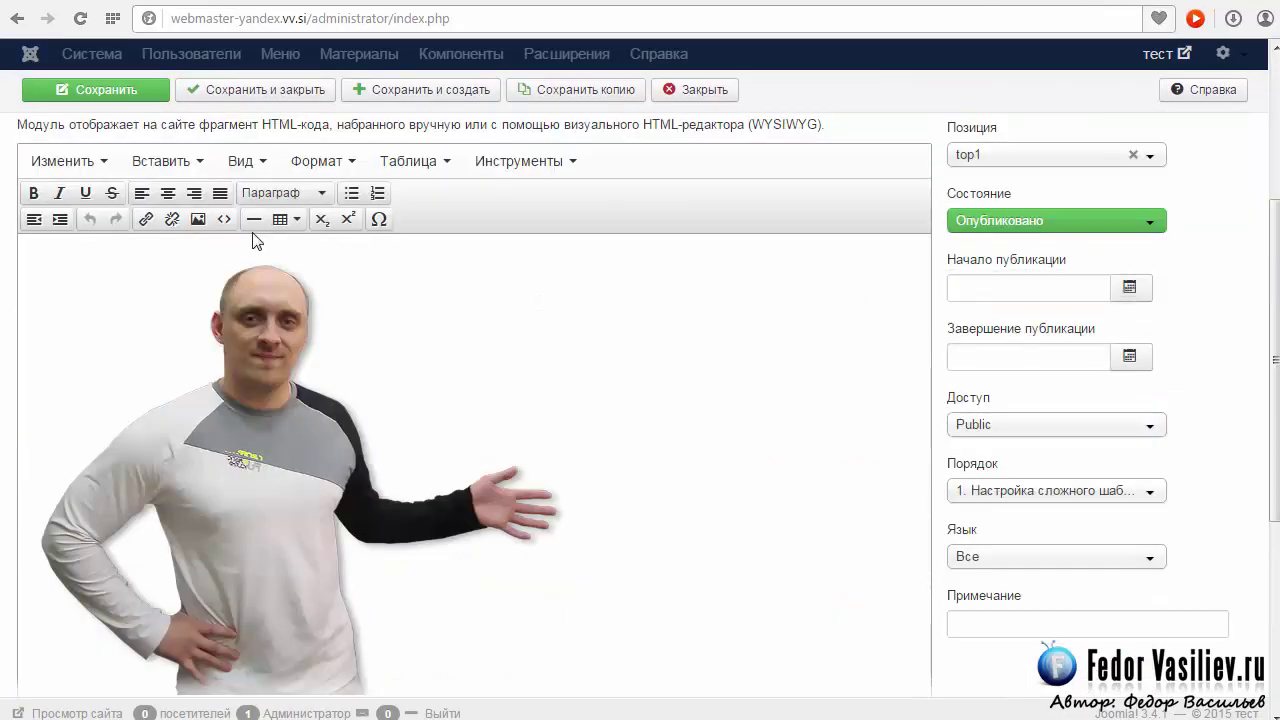
pyautogui.click(223, 220)
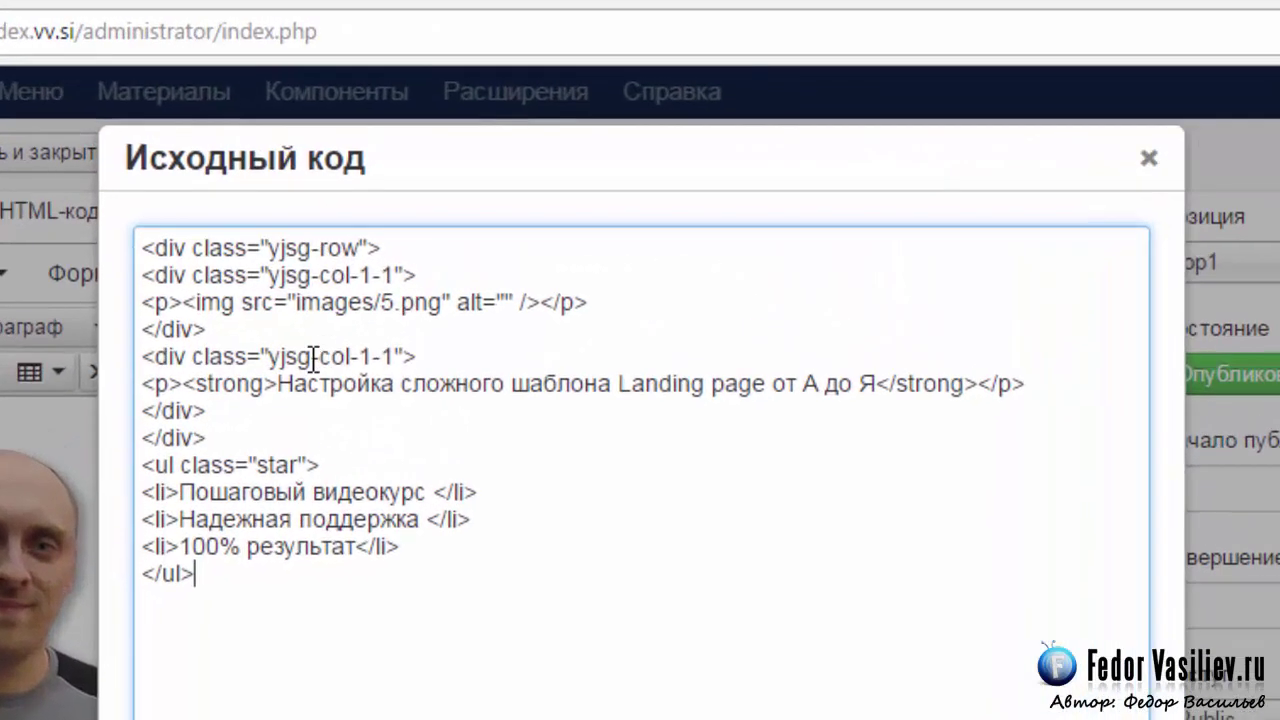
pyautogui.moveTo(447, 356); pyautogui.dragTo(140, 358)
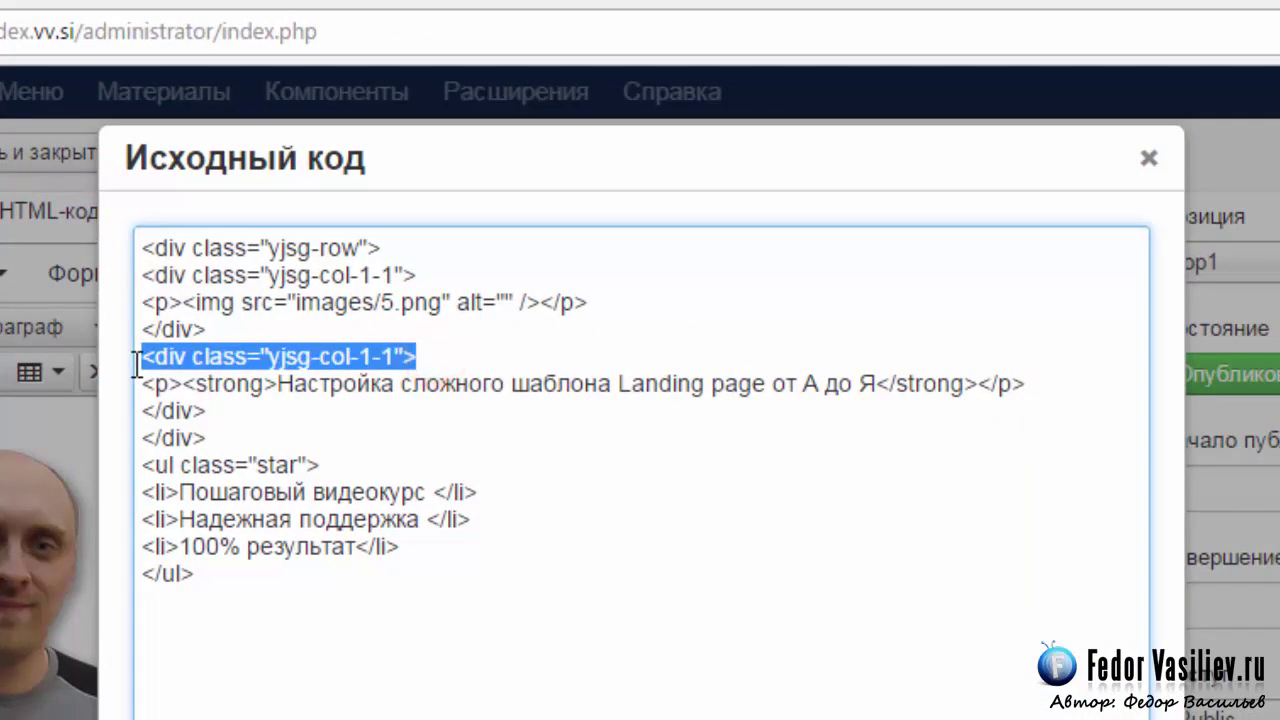
pyautogui.click(200, 385)
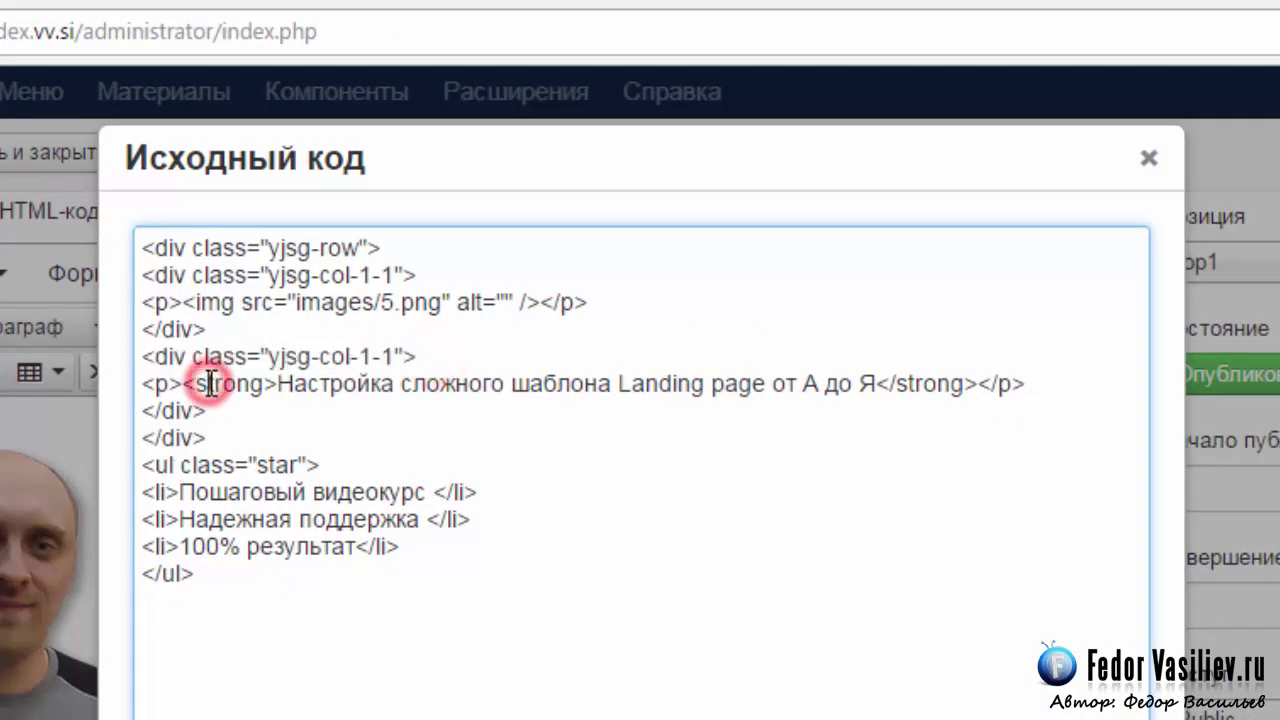
pyautogui.moveTo(206, 437); pyautogui.dragTo(142, 415)
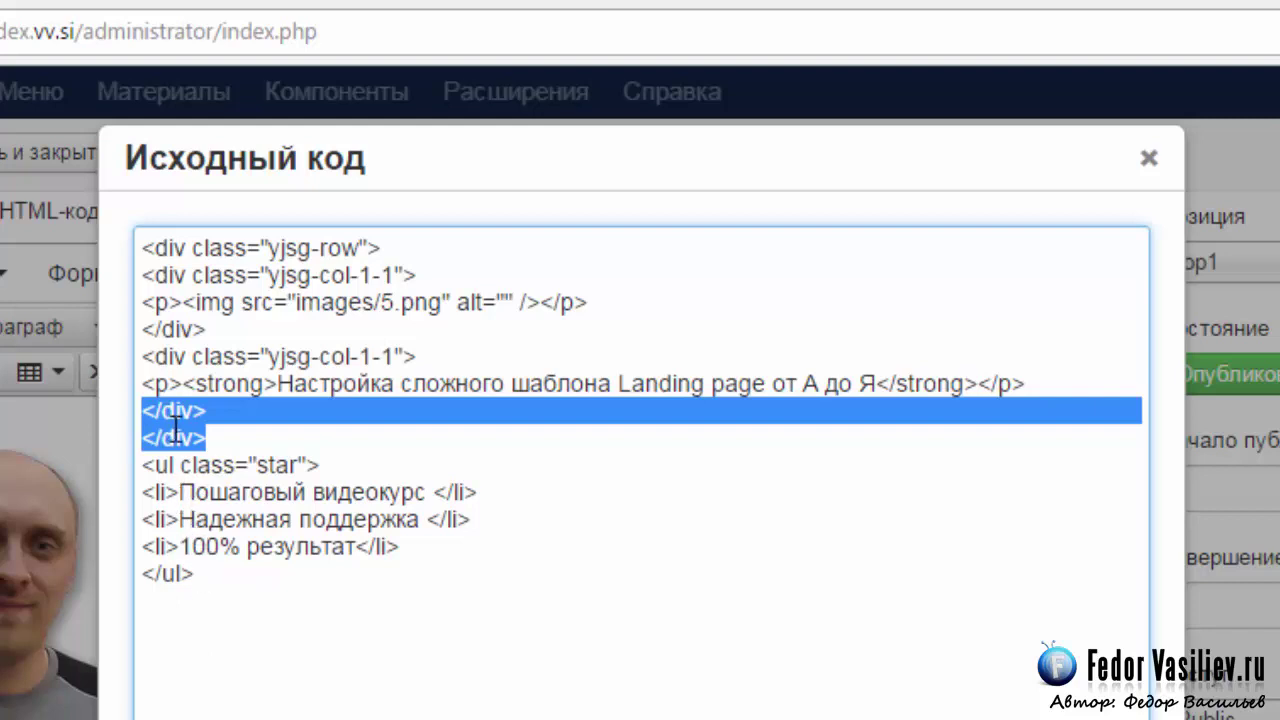
# Move the two closing </div> tags from before the <ul class="star"> list to after its </ul> tag
pyautogui.moveTo(186, 356); pyautogui.dragTo(405, 355)
pyautogui.moveTo(205, 437); pyautogui.dragTo(137, 410)
pyautogui.rightClick(155, 410)
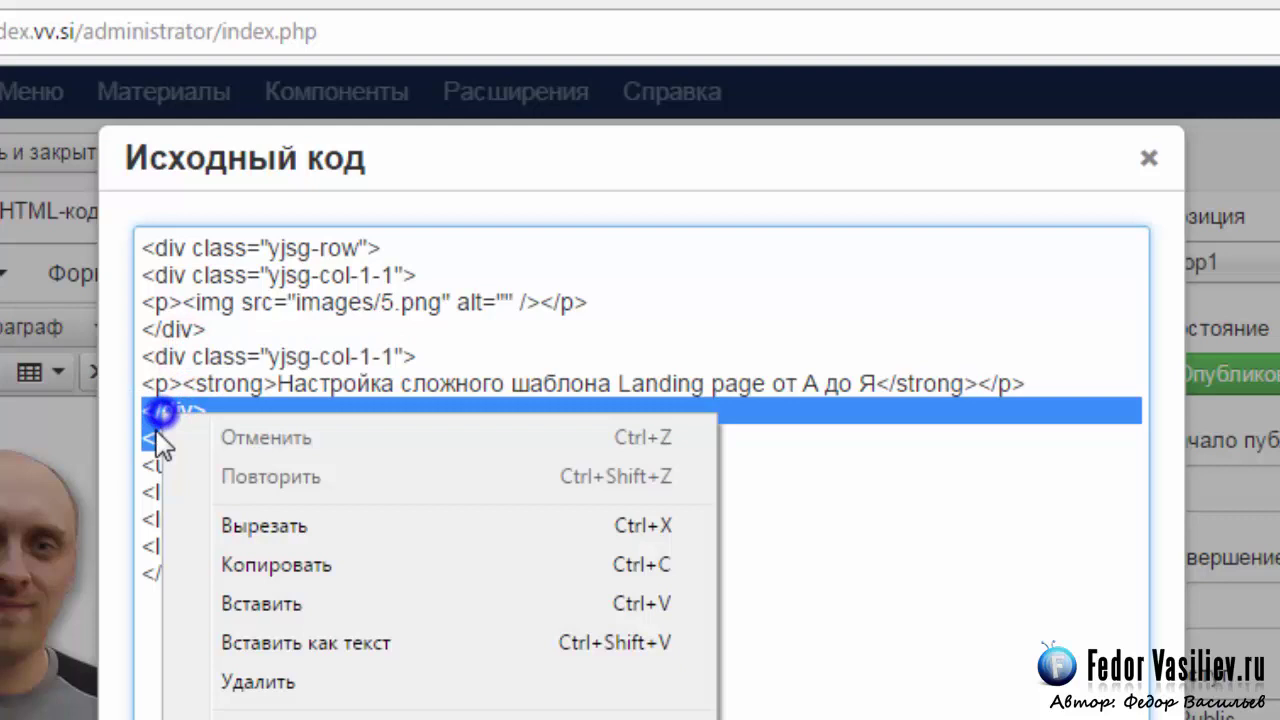
pyautogui.click(268, 527)
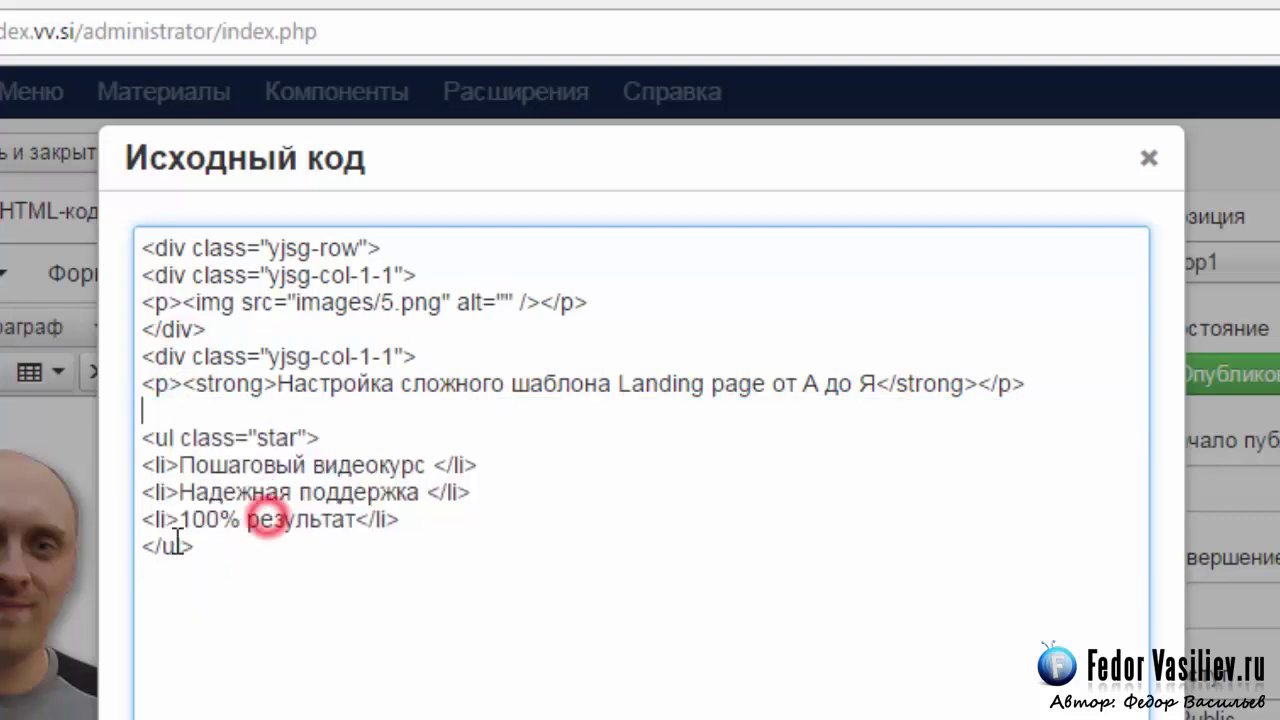
pyautogui.click(140, 437)
pyautogui.press('BackSpace')
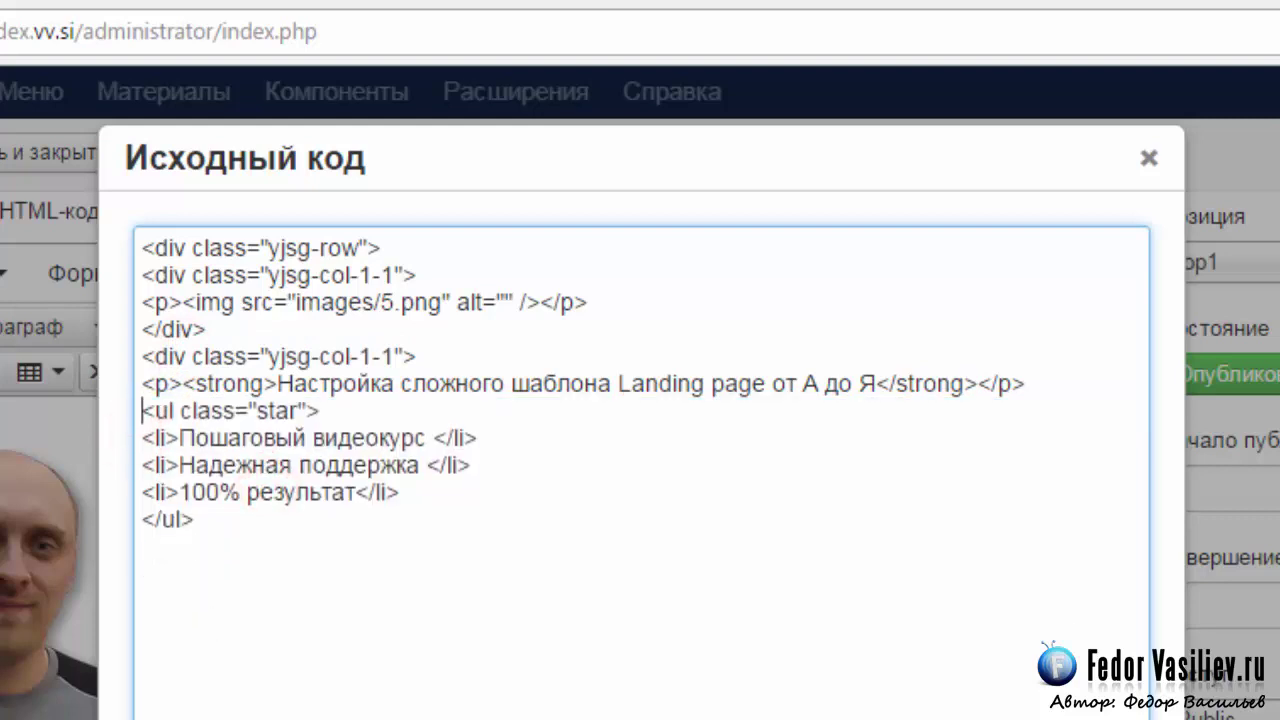
pyautogui.click(223, 520)
pyautogui.hotkey('ctrl', 'v')
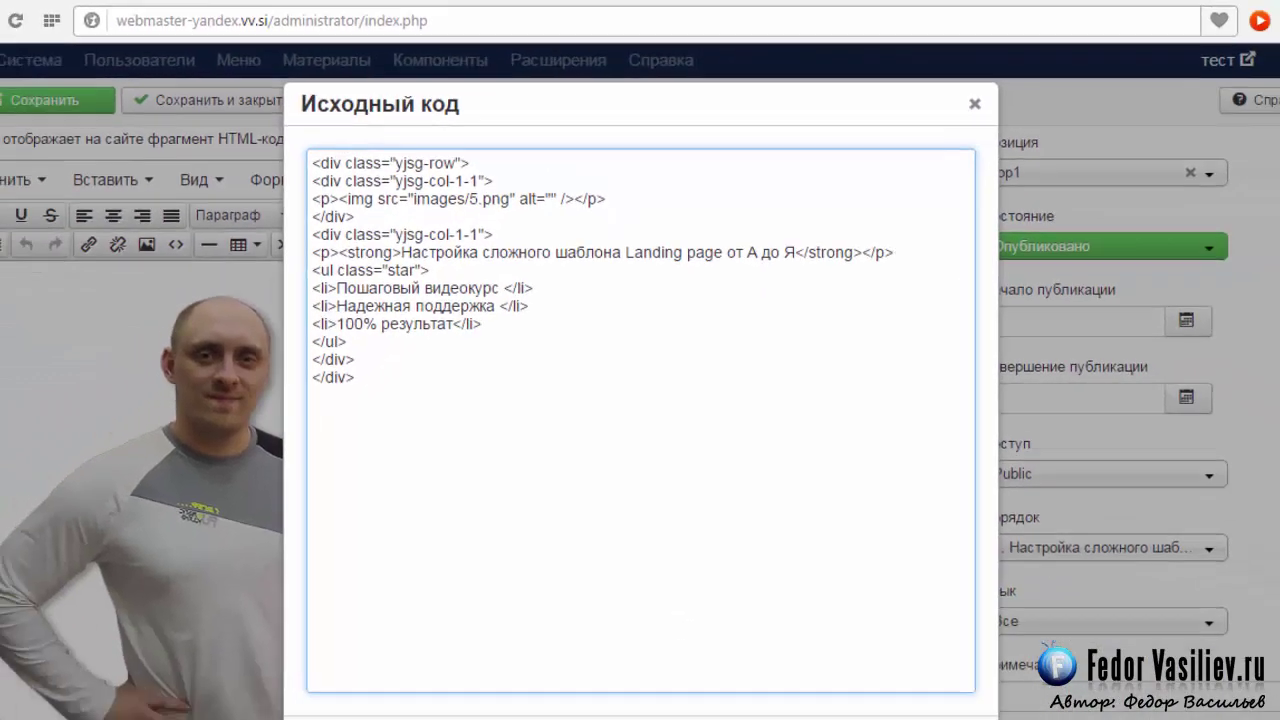
# Apply the edited source code, save the module, and check the star list's placement on the live site
pyautogui.click(837, 663)
pyautogui.scroll(-4, 455, 392)
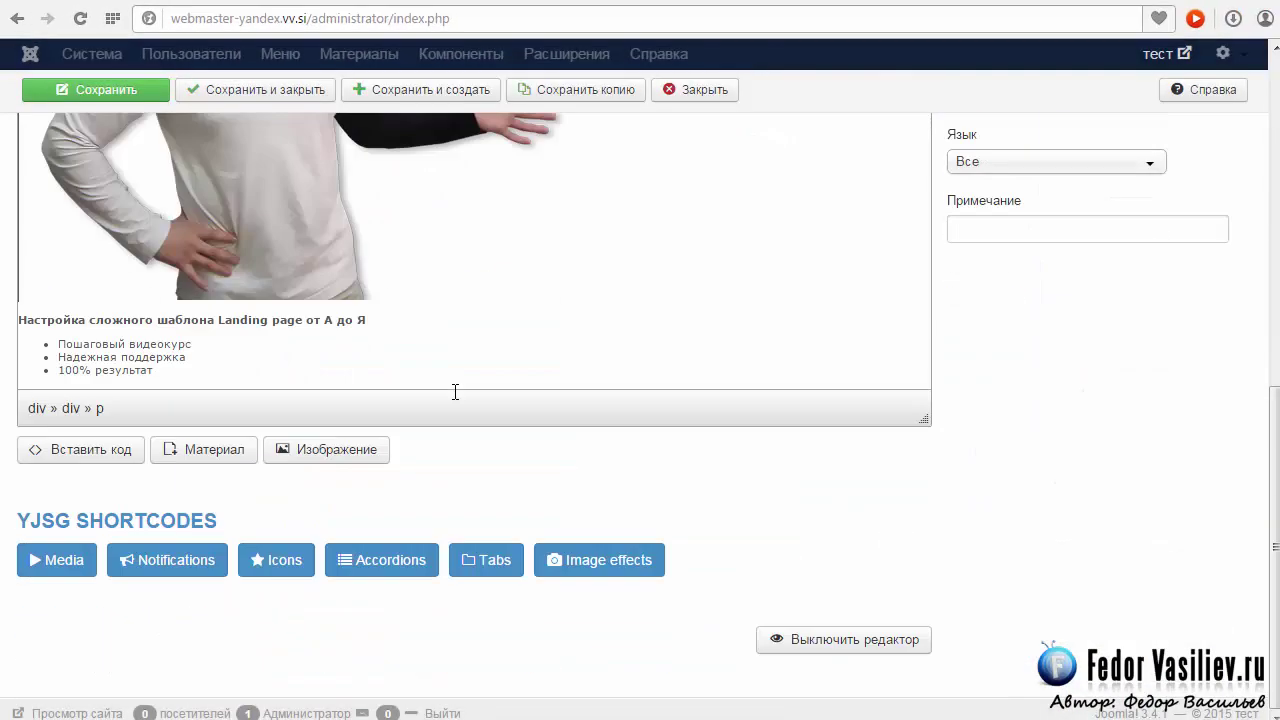
pyautogui.scroll(4, 947, 475)
pyautogui.click(95, 87)
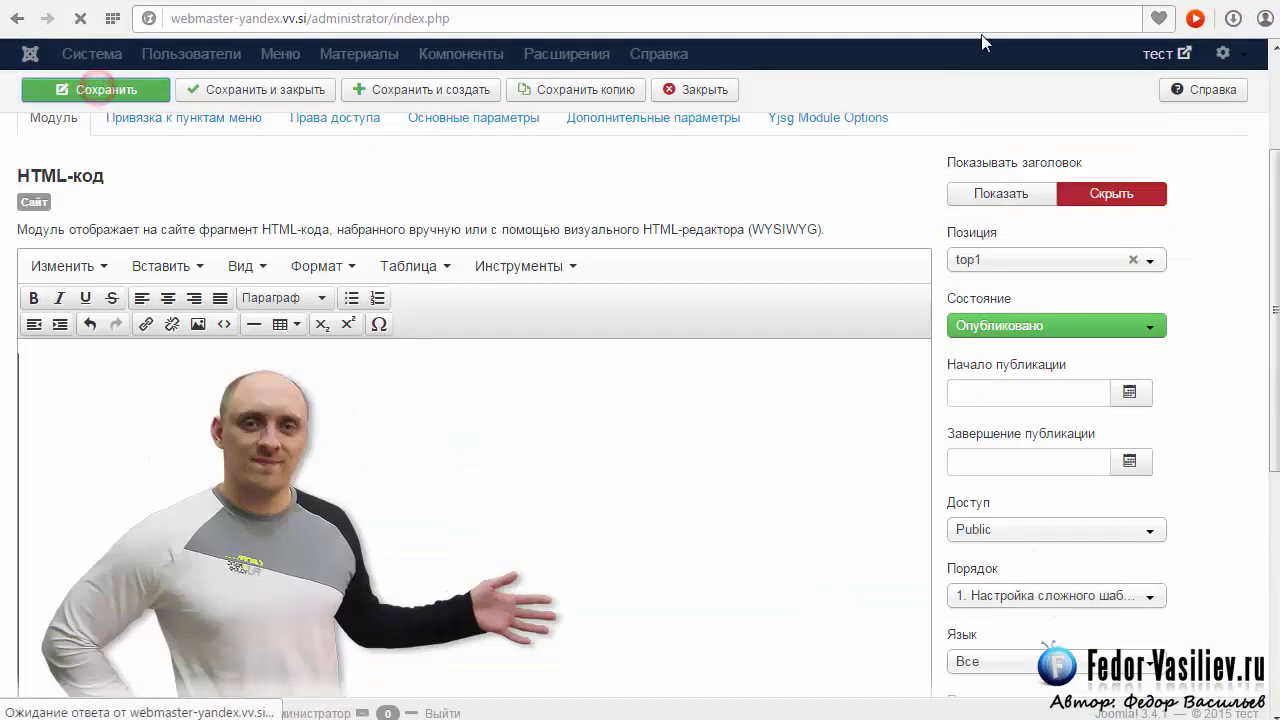
pyautogui.click(975, 1)
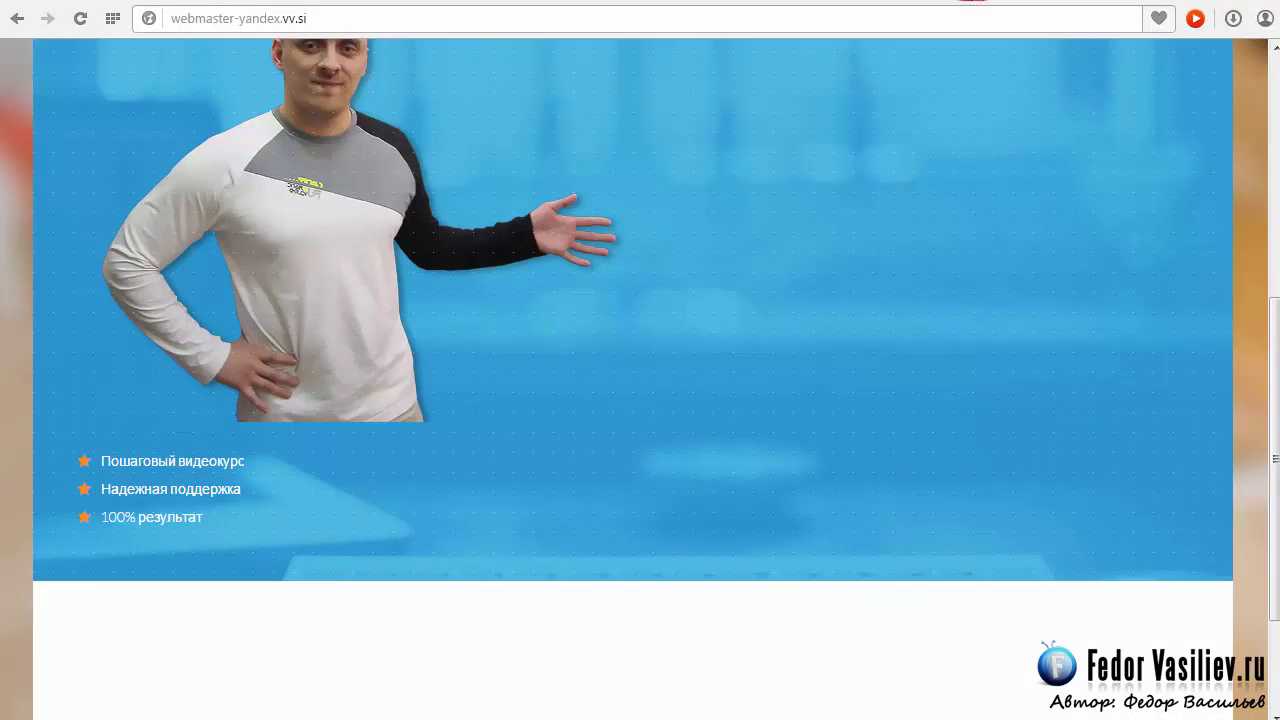
pyautogui.scroll(4, 1142, 714)
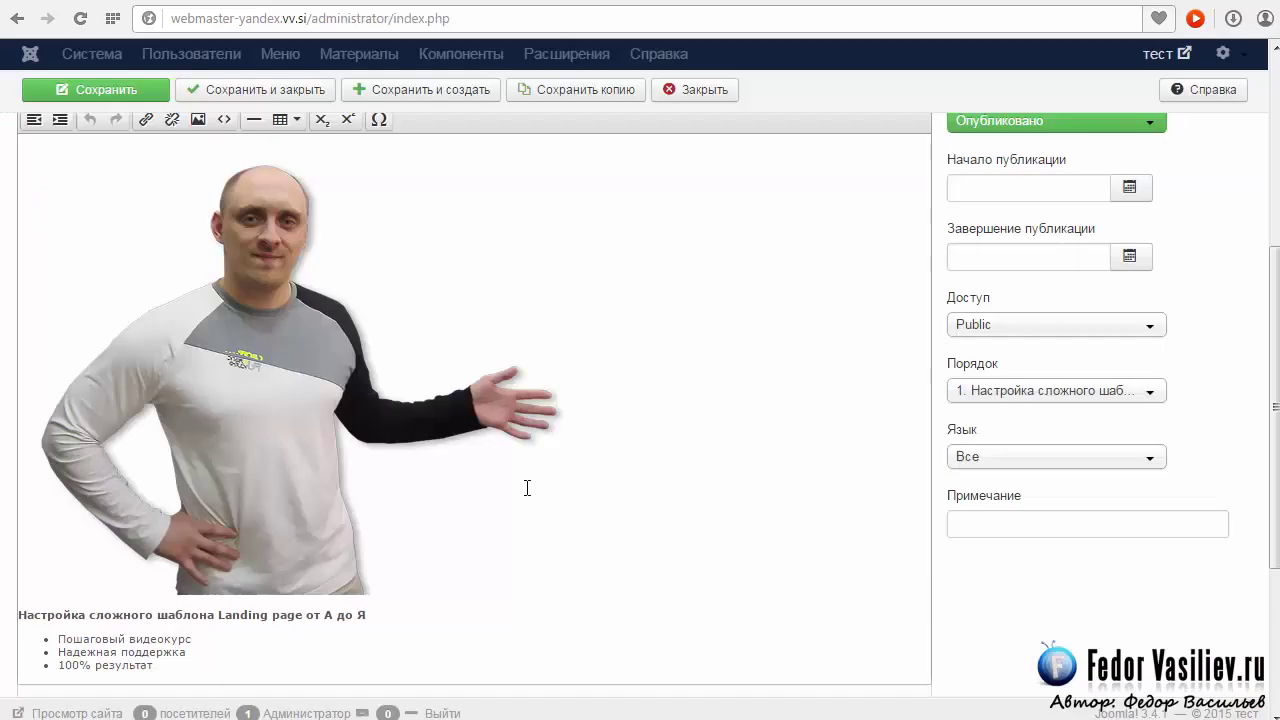
# Make the three star list items bold in the module editor, then save and close the module
pyautogui.scroll(-1, 307, 544)
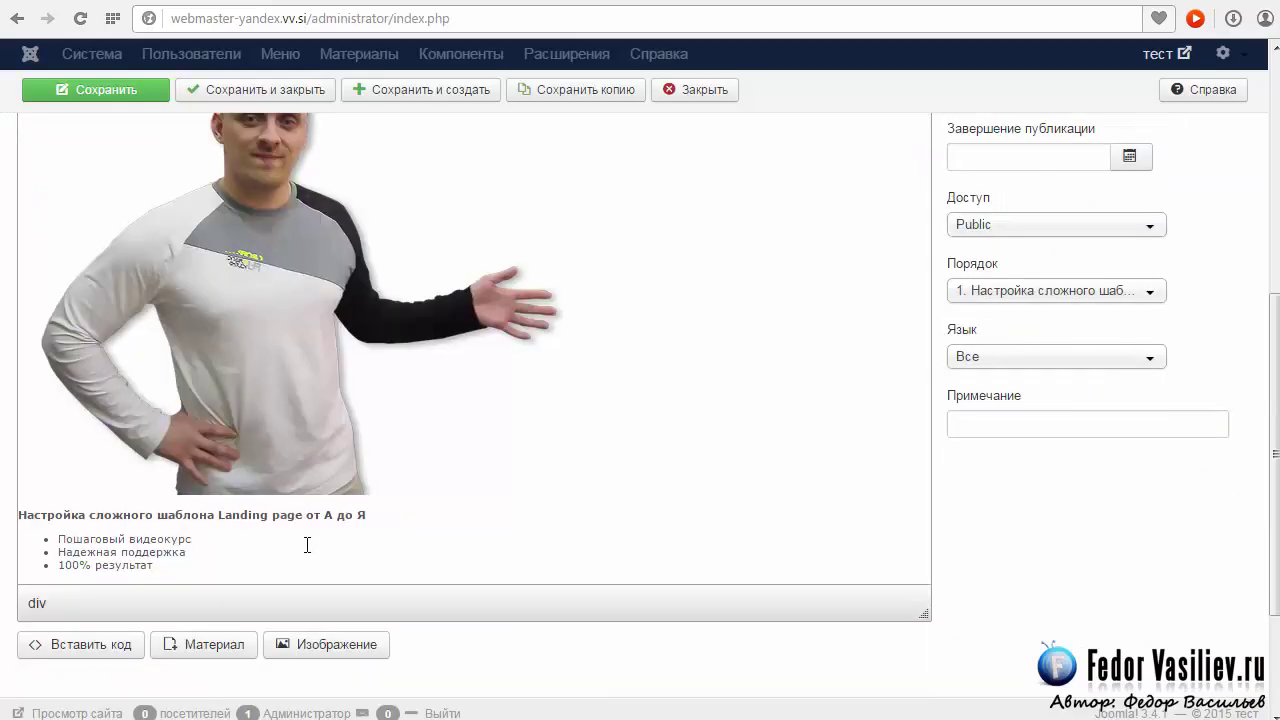
pyautogui.moveTo(160, 563); pyautogui.dragTo(58, 538)
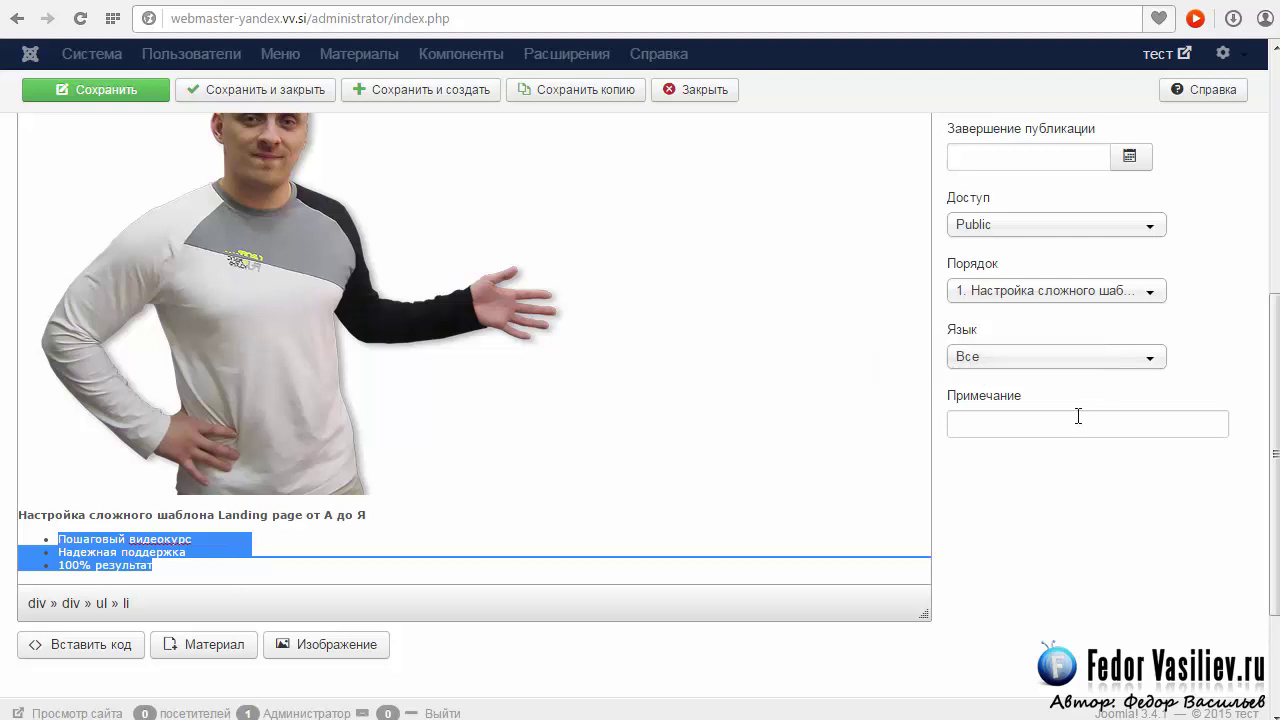
pyautogui.scroll(1, 1077, 417)
pyautogui.scroll(2, 237, 157)
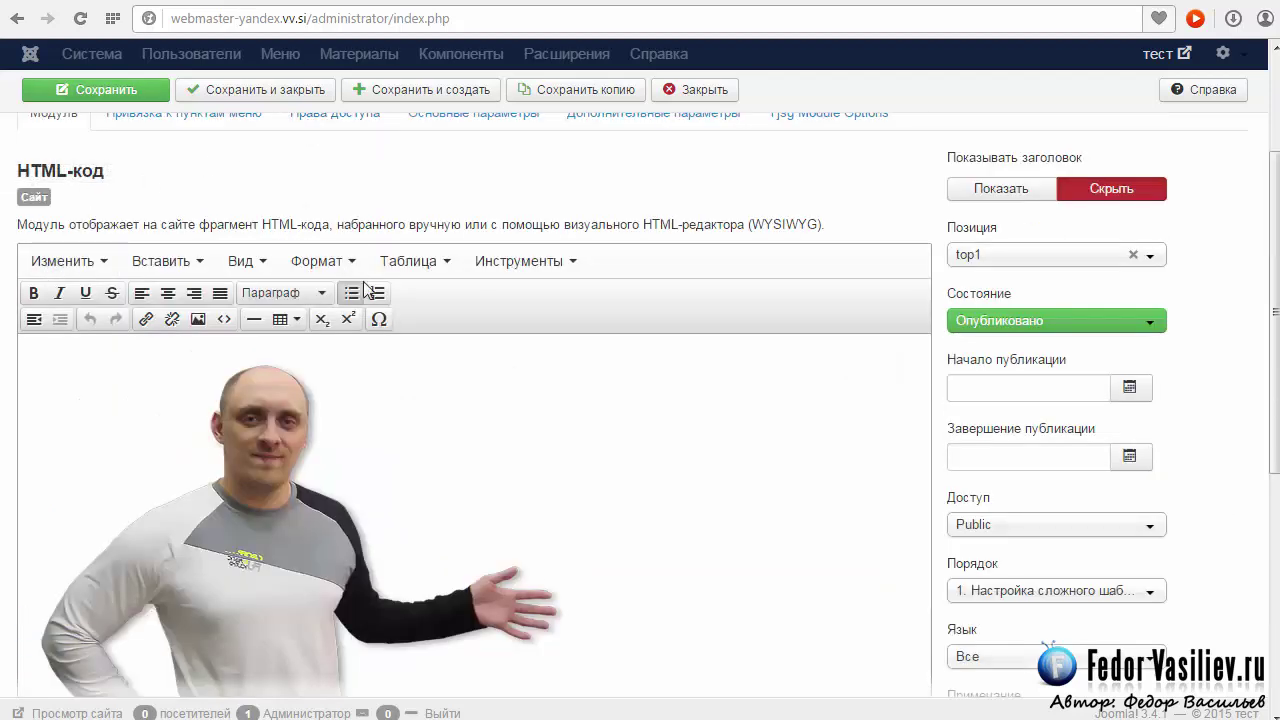
pyautogui.click(36, 293)
pyautogui.scroll(-4, 669, 209)
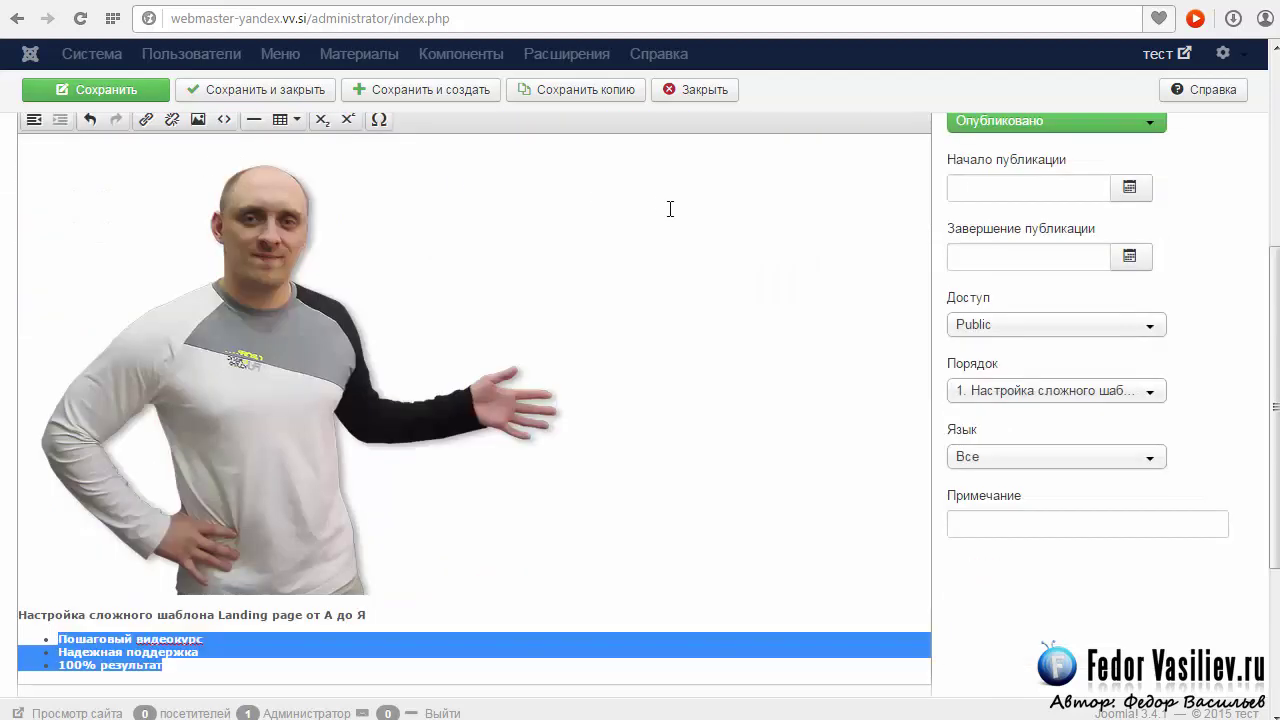
pyautogui.click(737, 457)
pyautogui.scroll(4, 737, 457)
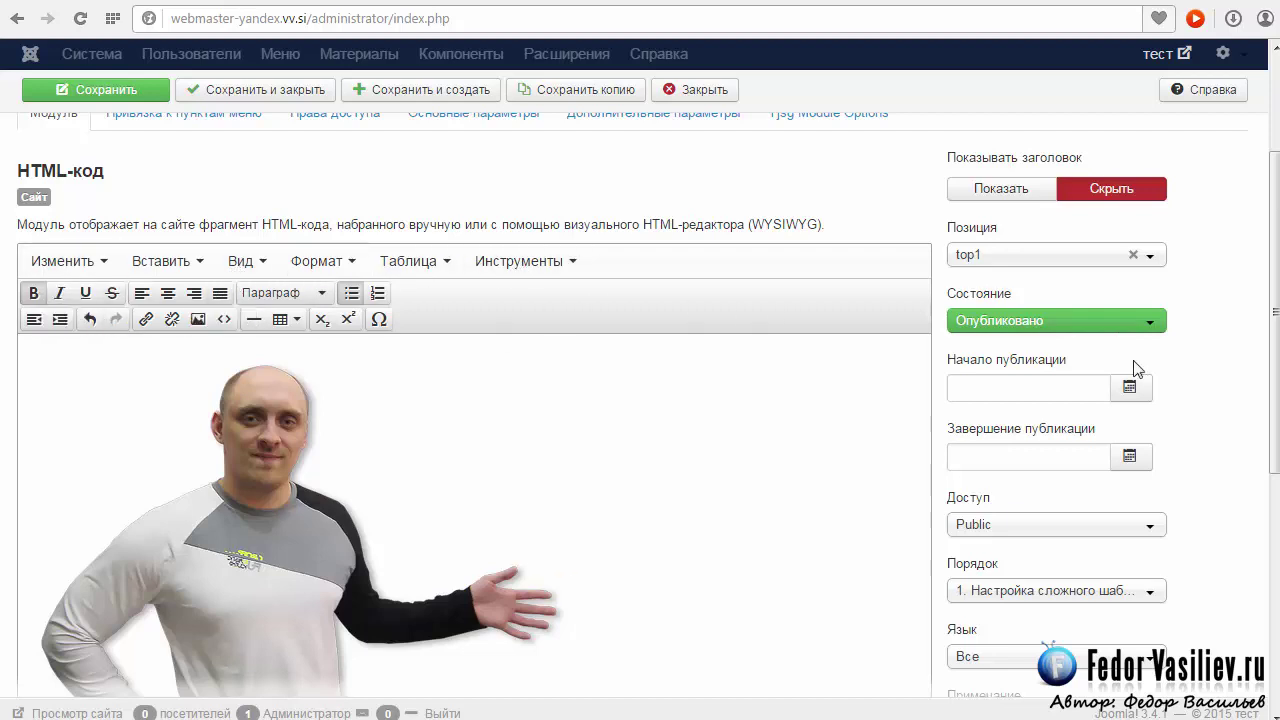
pyautogui.scroll(-3, 1272, 388)
pyautogui.scroll(-2, 1270, 385)
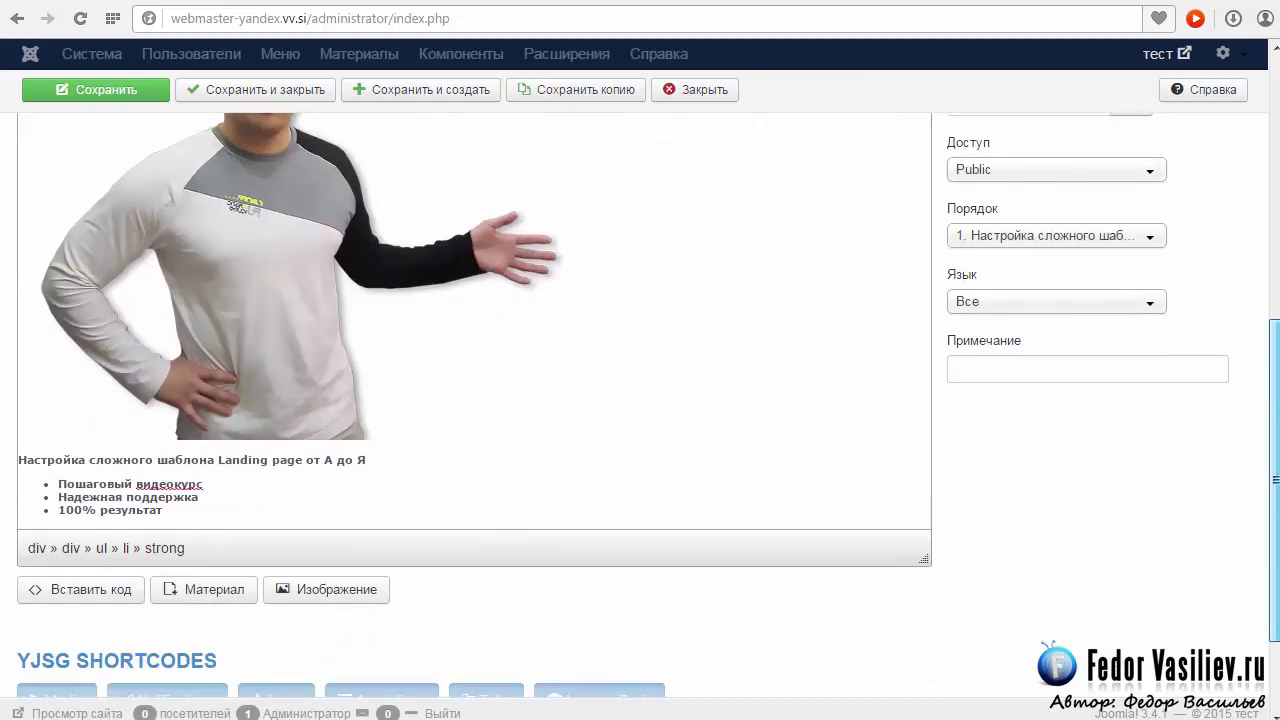
pyautogui.click(96, 89)
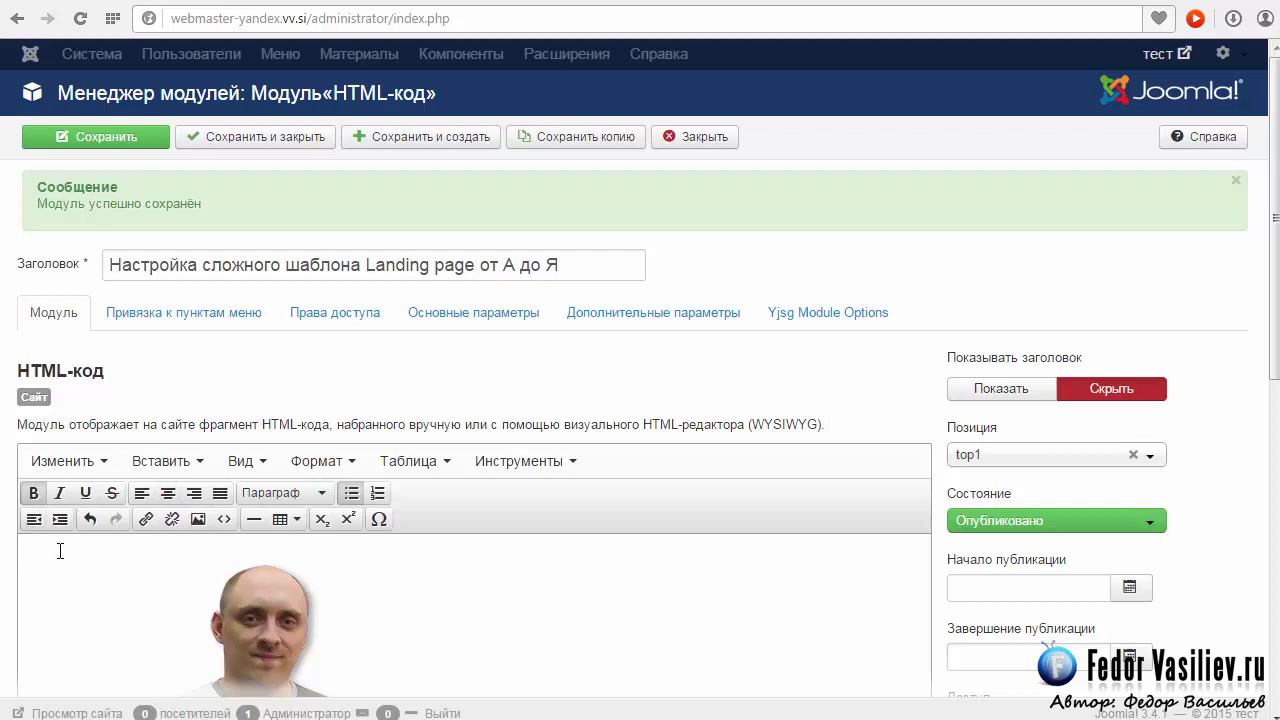
pyautogui.click(241, 150)
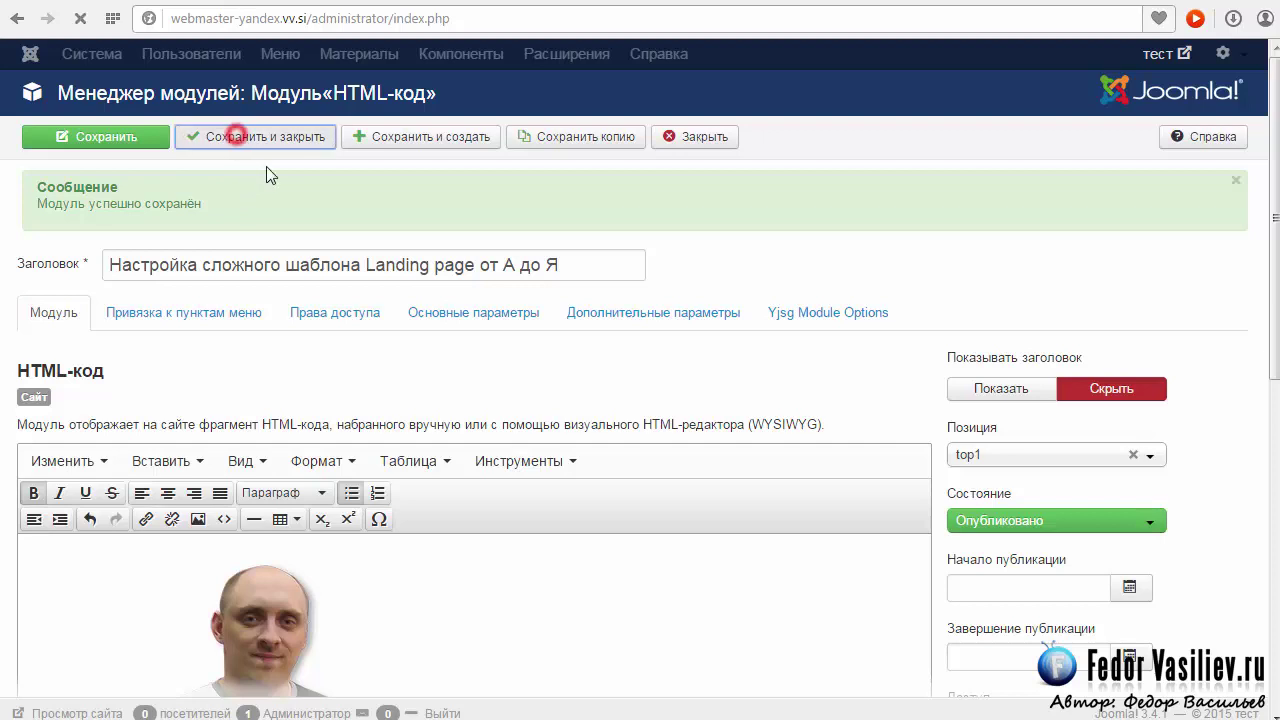
# Filter the plugin manager by the state Включено and open the Редактор - TinyMCE plugin
pyautogui.click(640, 55)
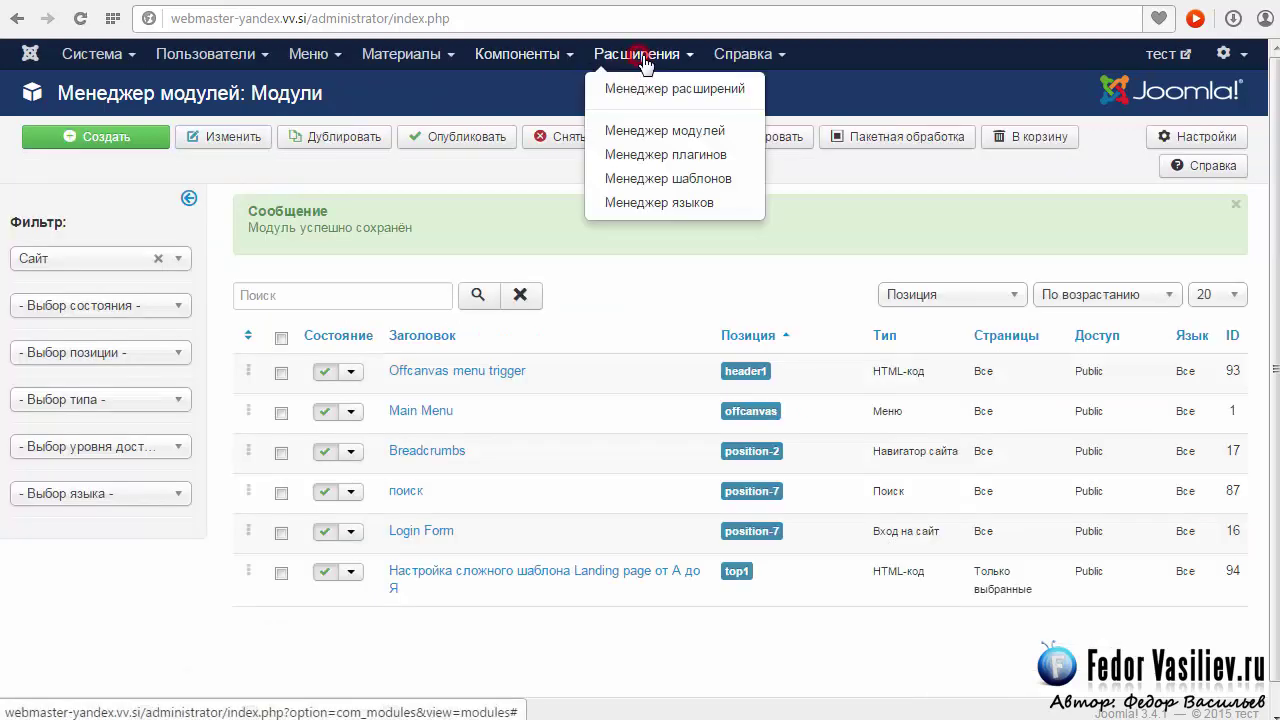
pyautogui.click(711, 154)
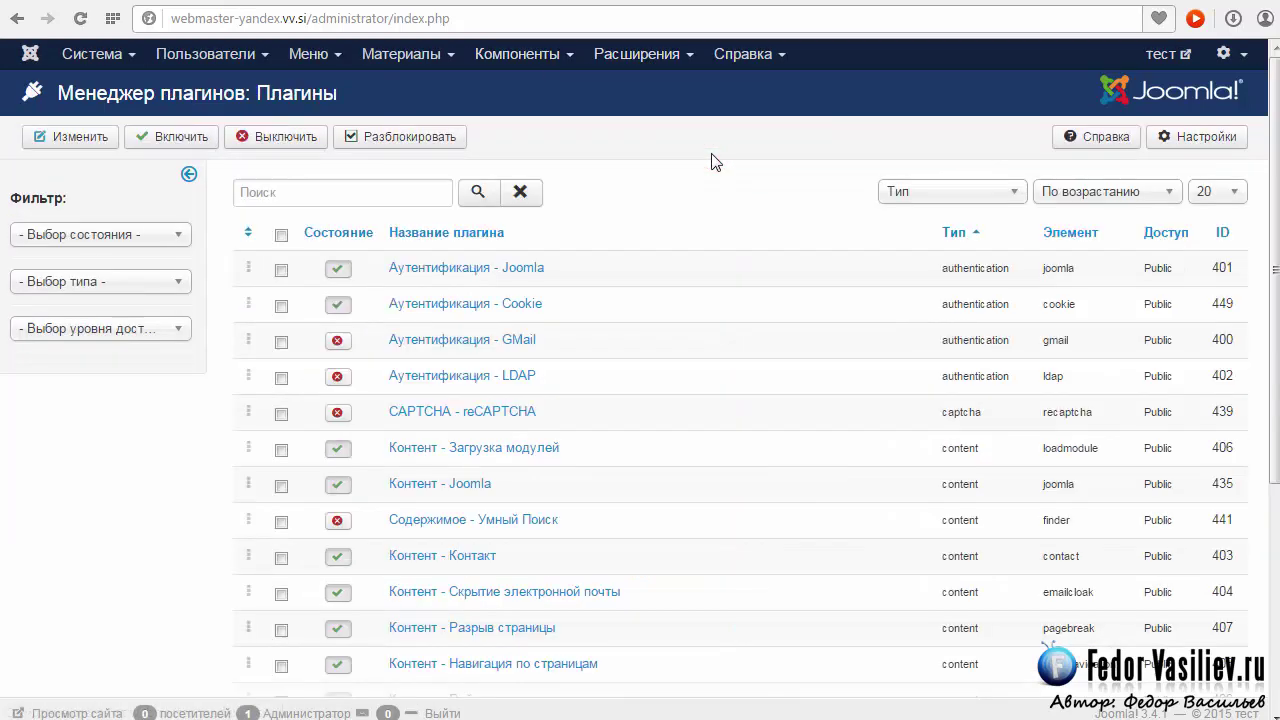
pyautogui.click(60, 236)
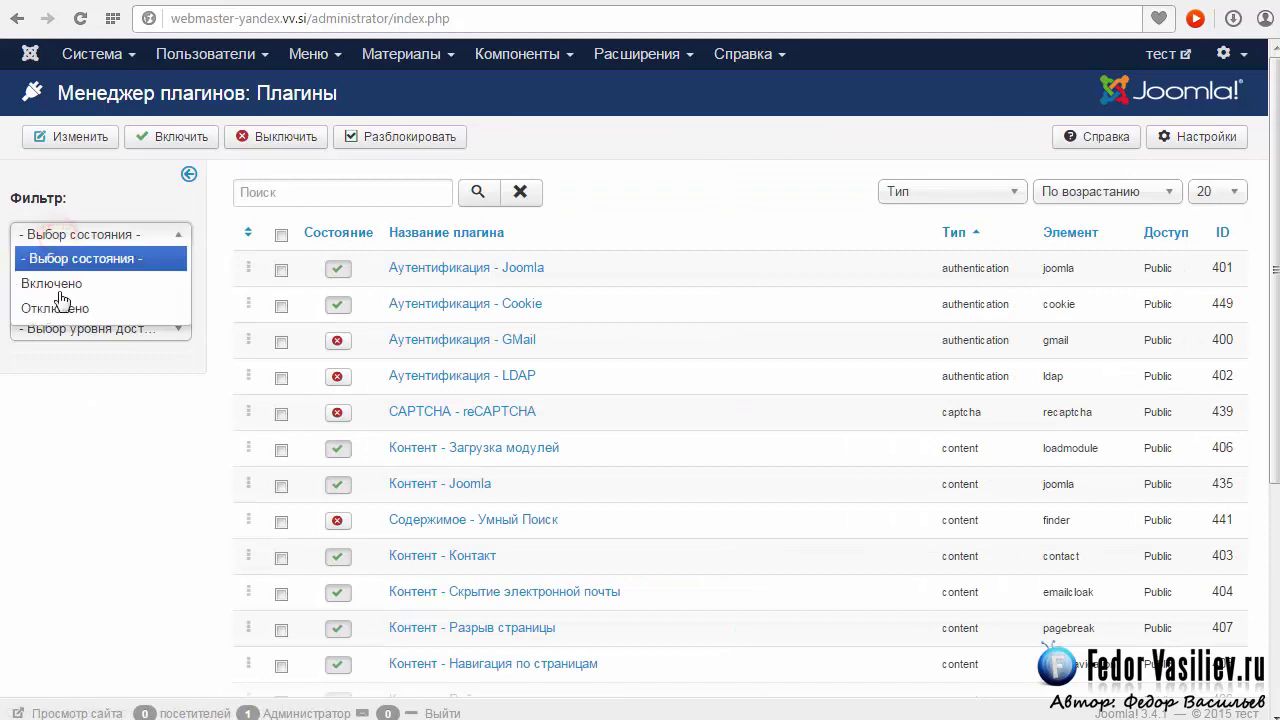
pyautogui.click(52, 284)
pyautogui.scroll(-3, 655, 318)
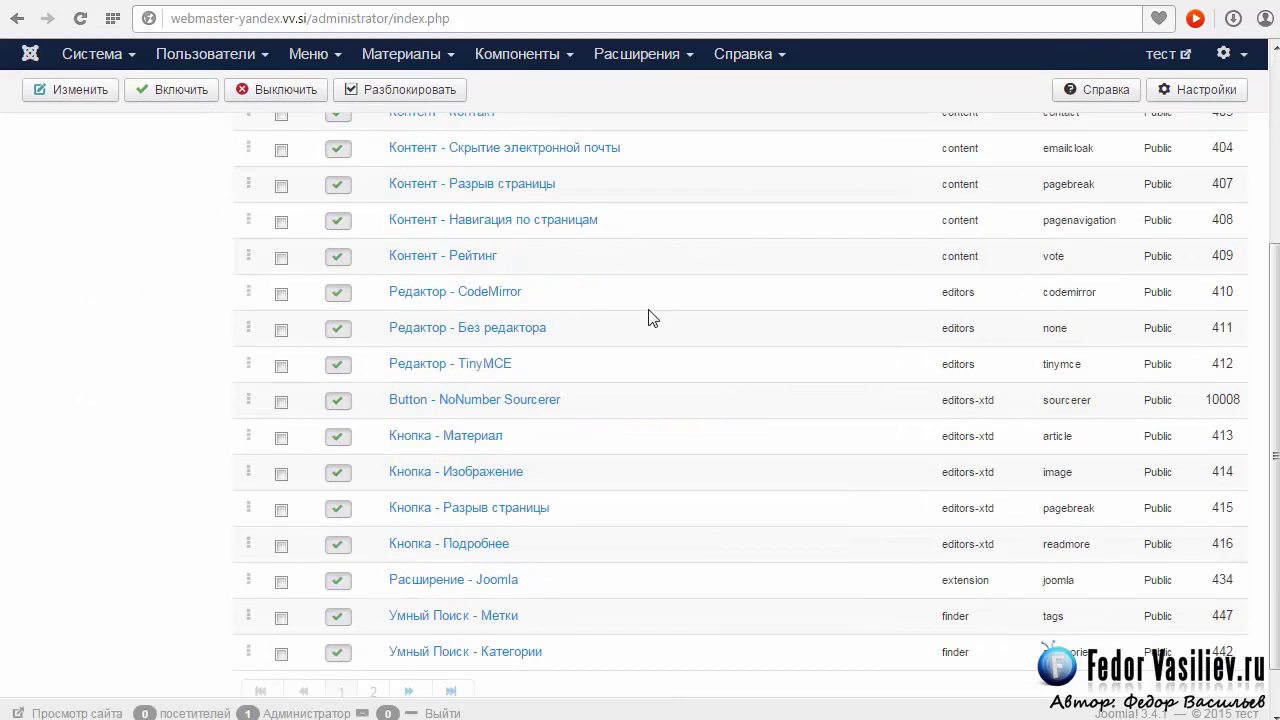
pyautogui.click(487, 365)
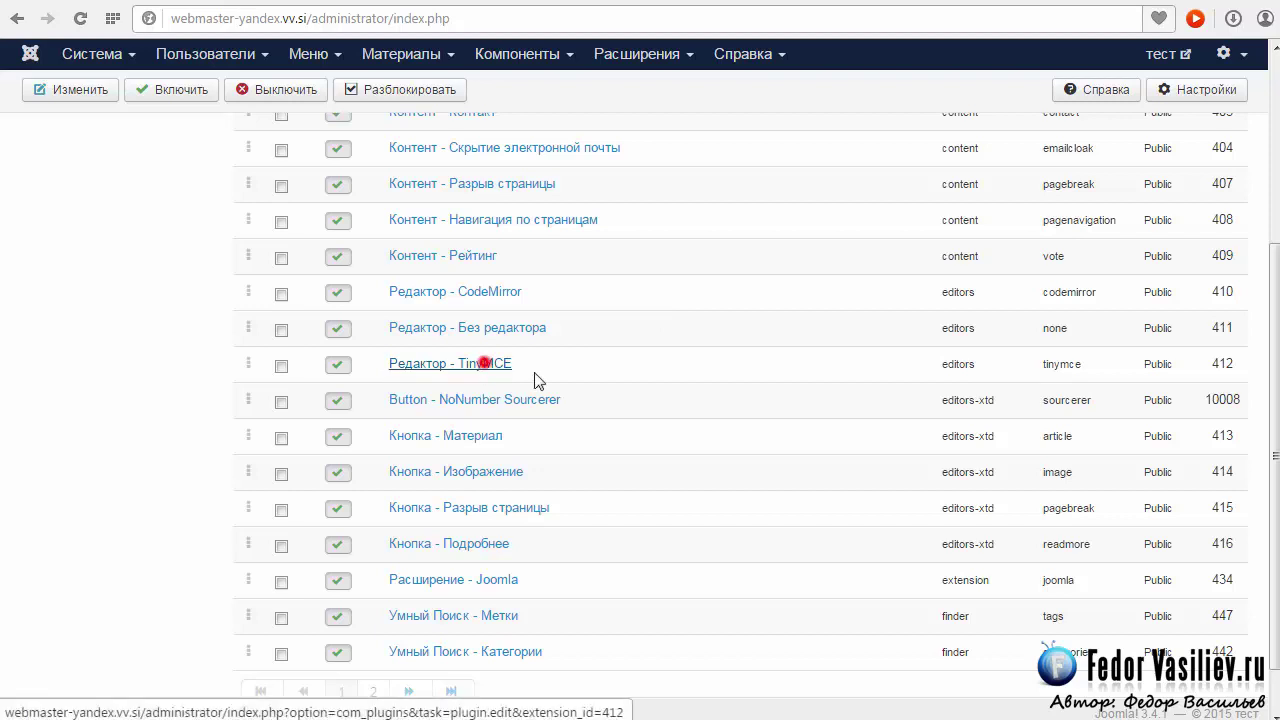
# Set TinyMCE's Режим редактора to Расширенный, then save and close the plugin
pyautogui.scroll(-3, 734, 348)
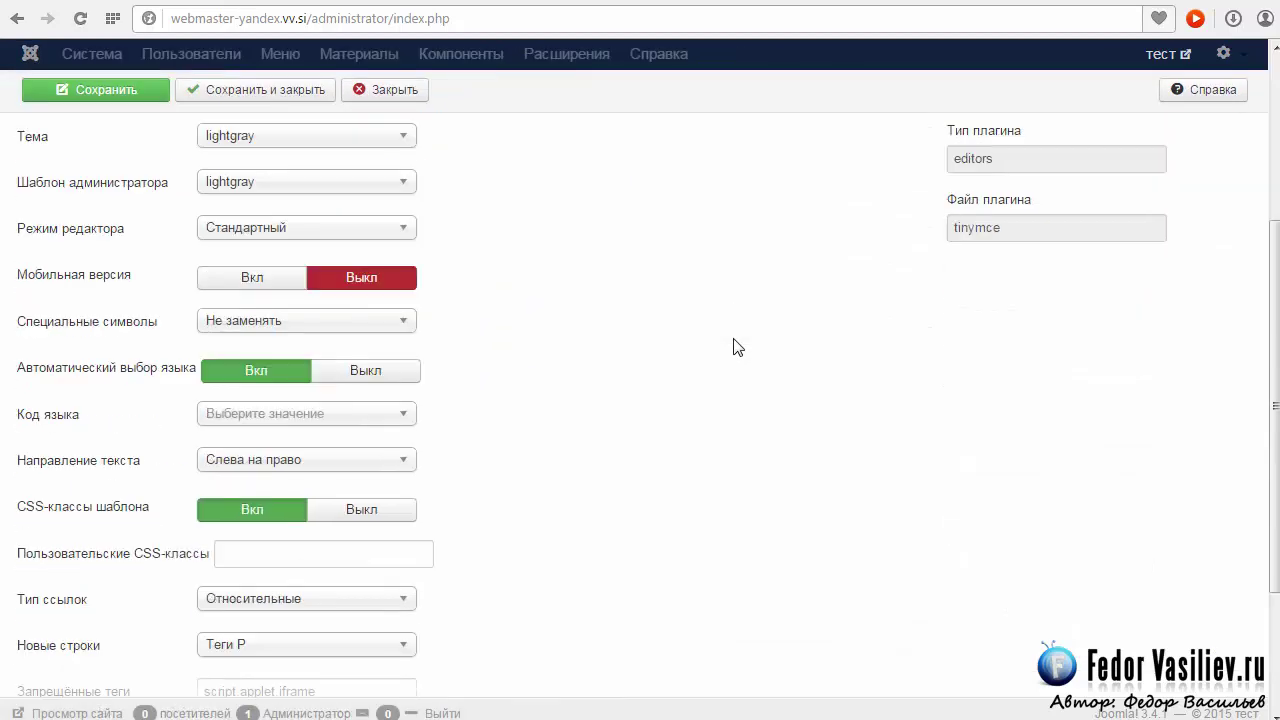
pyautogui.scroll(1, 736, 346)
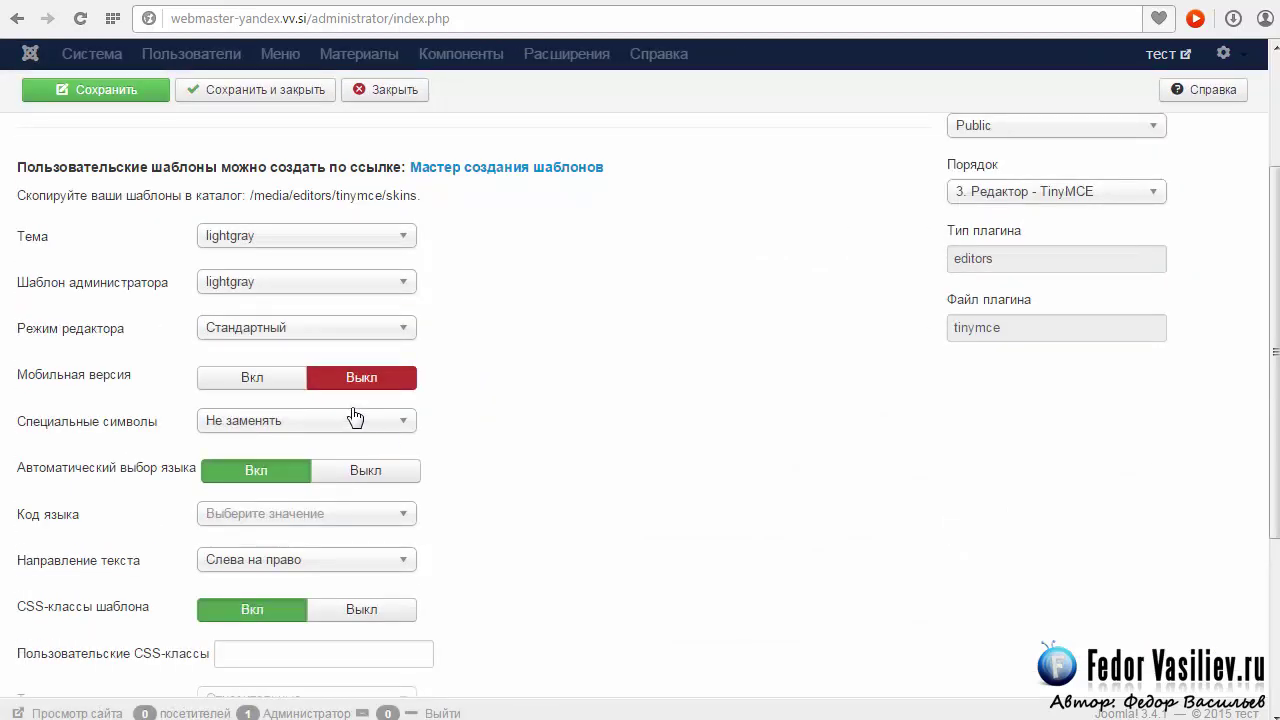
pyautogui.click(215, 329)
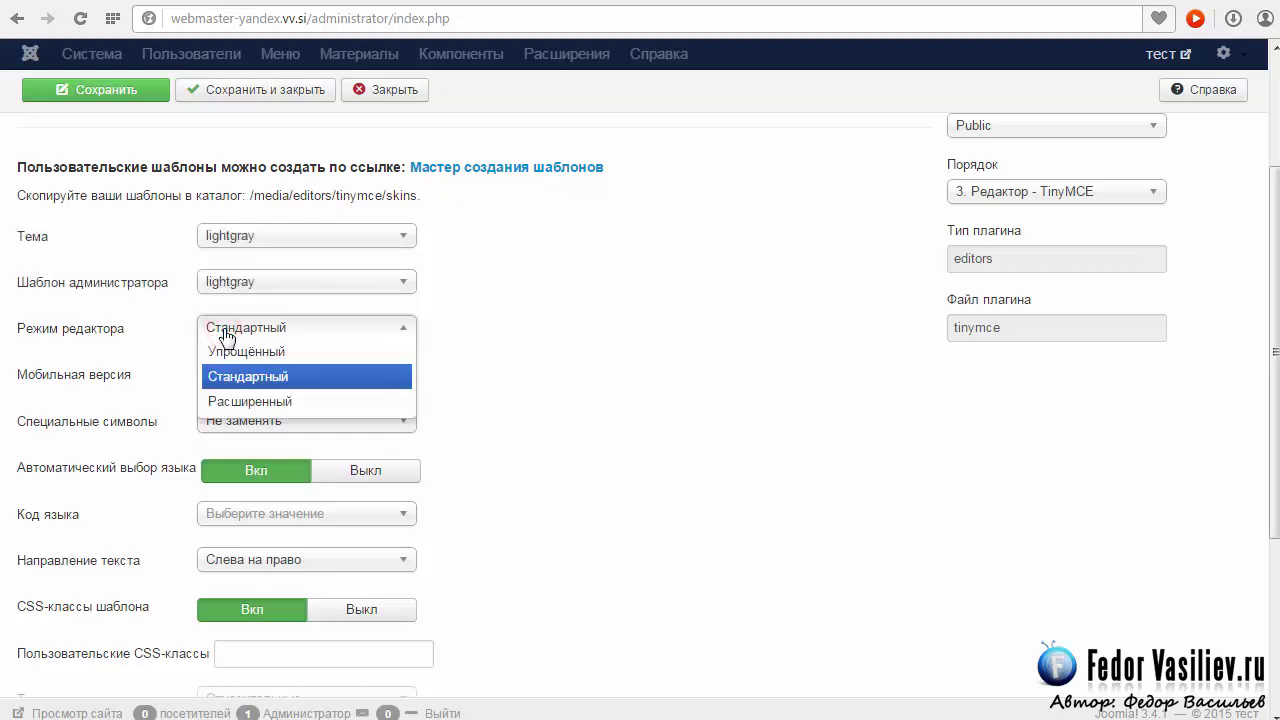
pyautogui.click(245, 406)
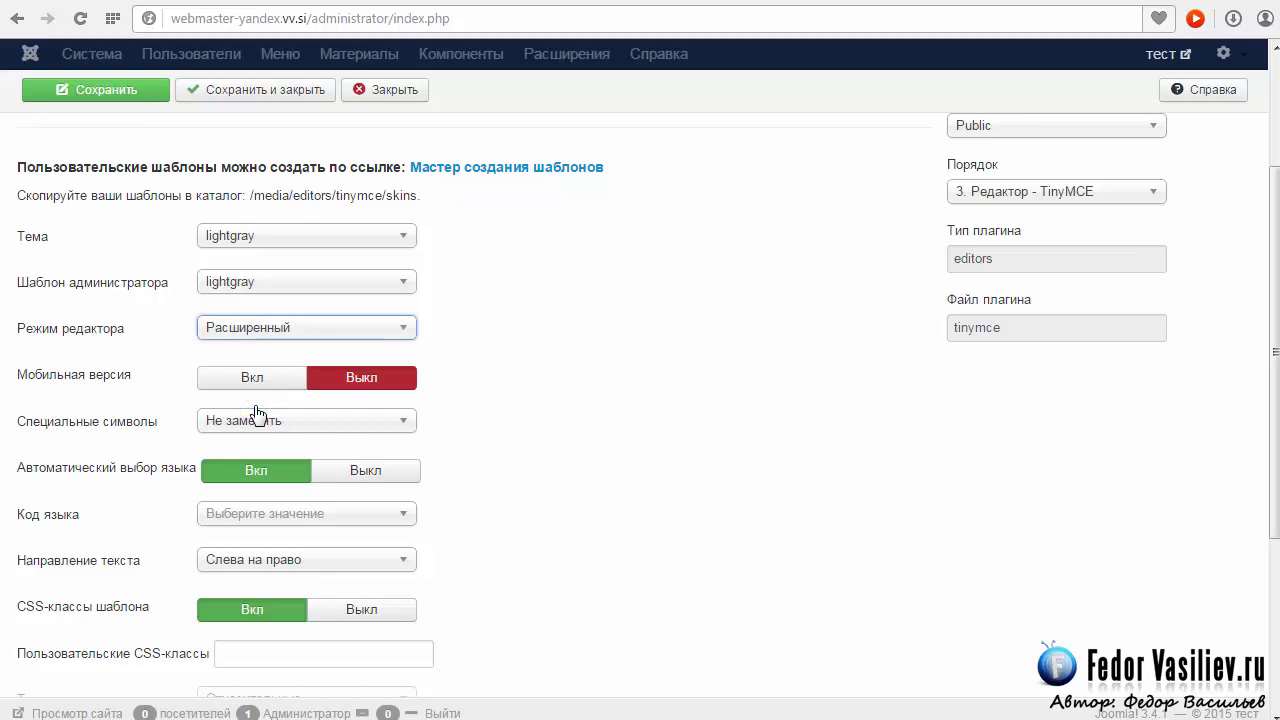
pyautogui.scroll(5, 638, 469)
pyautogui.click(270, 208)
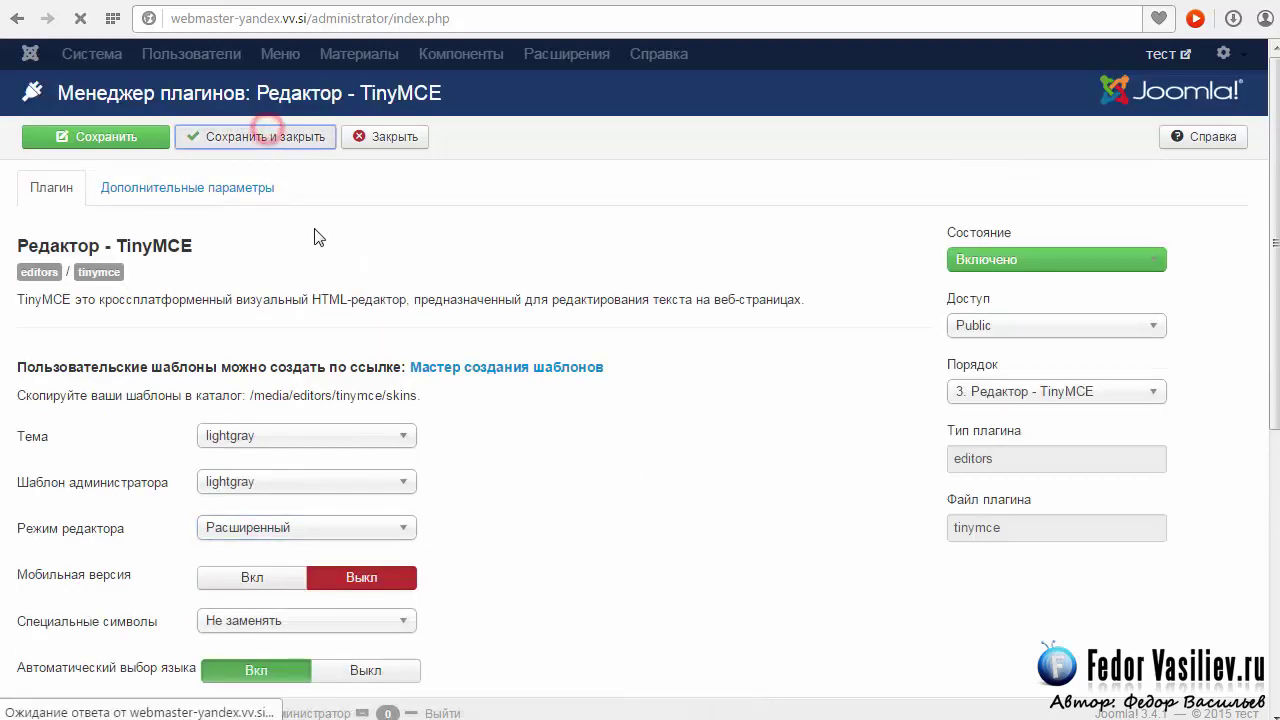
# Reopen the top1 module Настройка сложного шаблона Landing page от А до Я and look over its editor's tools
pyautogui.click(620, 54)
pyautogui.click(661, 133)
pyautogui.click(472, 500)
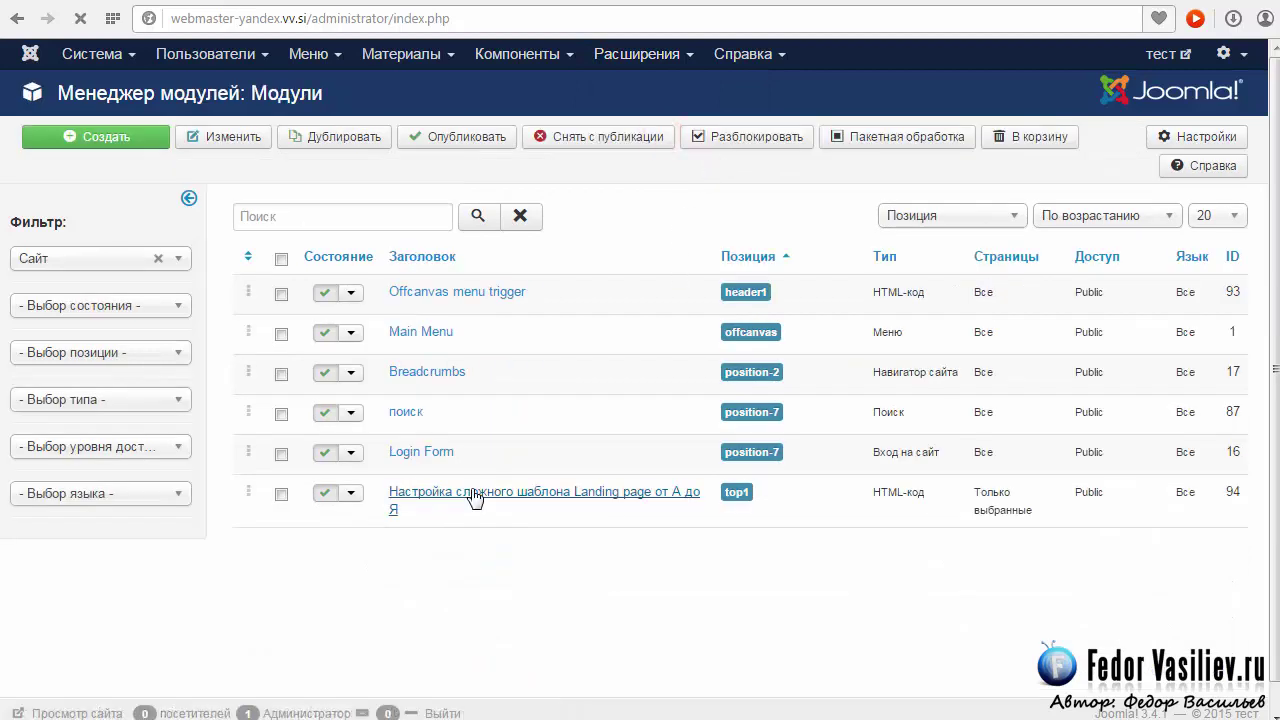
pyautogui.scroll(-4, 474, 497)
pyautogui.scroll(4, 586, 320)
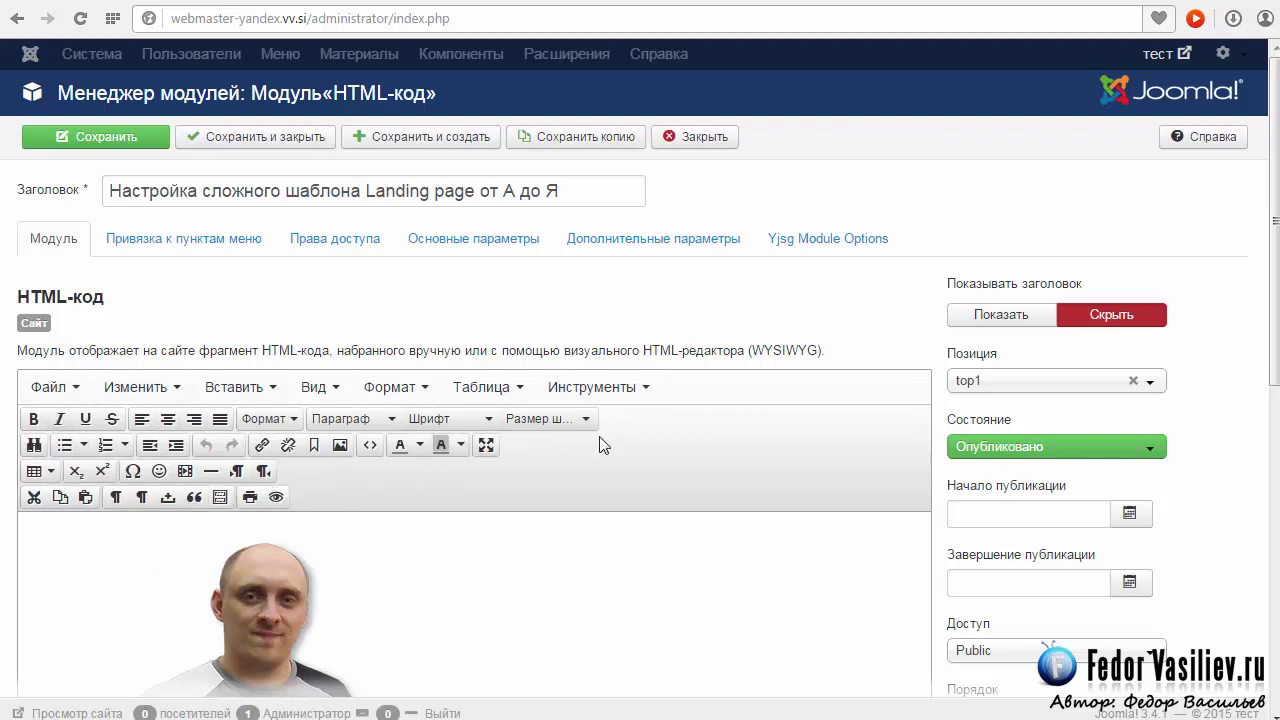
# Set the font size of the three star list items to 18pt in the module editor and save the module
pyautogui.scroll(-3, 709, 418)
pyautogui.scroll(-4, 709, 418)
pyautogui.moveTo(150, 365); pyautogui.dragTo(58, 343)
pyautogui.scroll(4, 1040, 455)
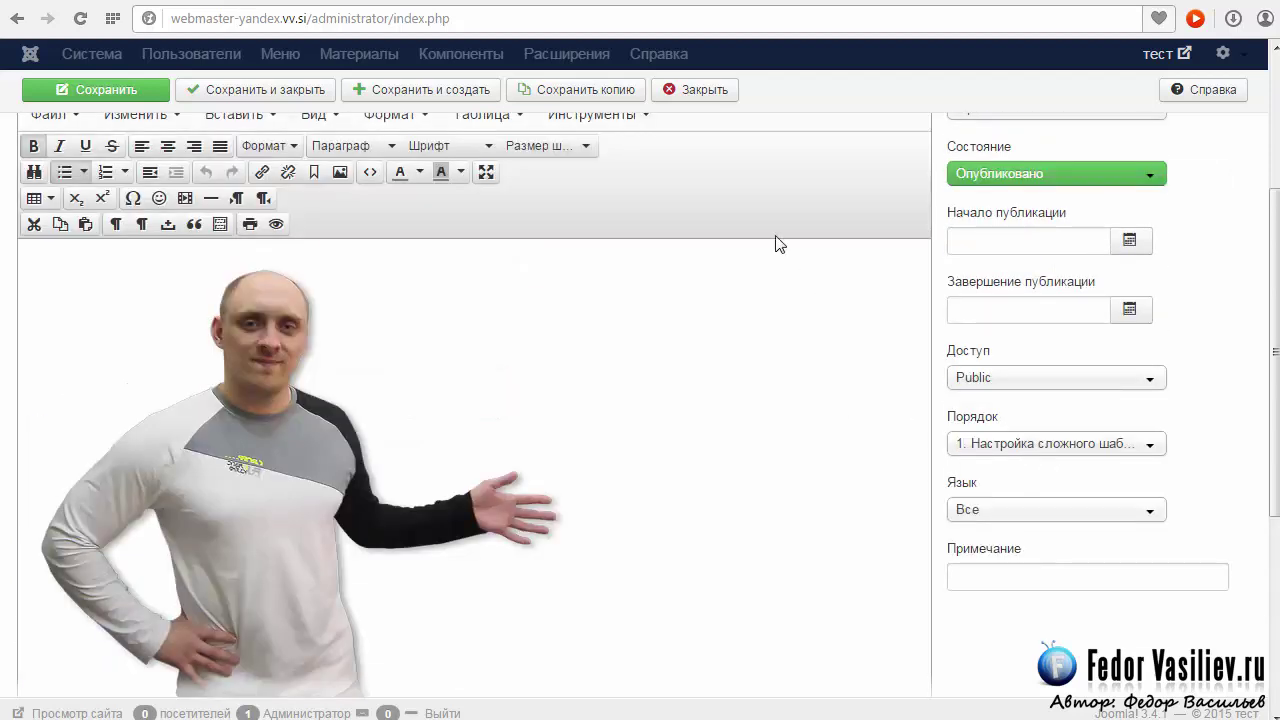
pyautogui.scroll(1, 700, 250)
pyautogui.click(588, 246)
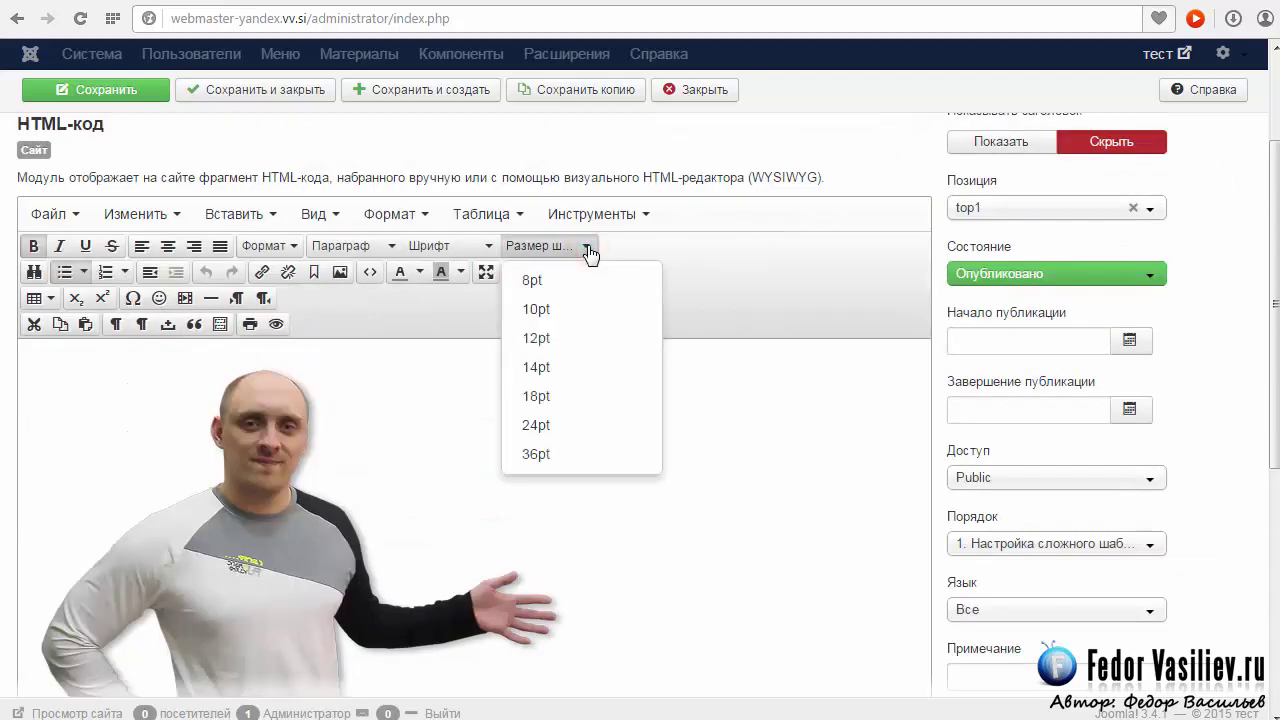
pyautogui.click(560, 400)
pyautogui.scroll(-5, 654, 309)
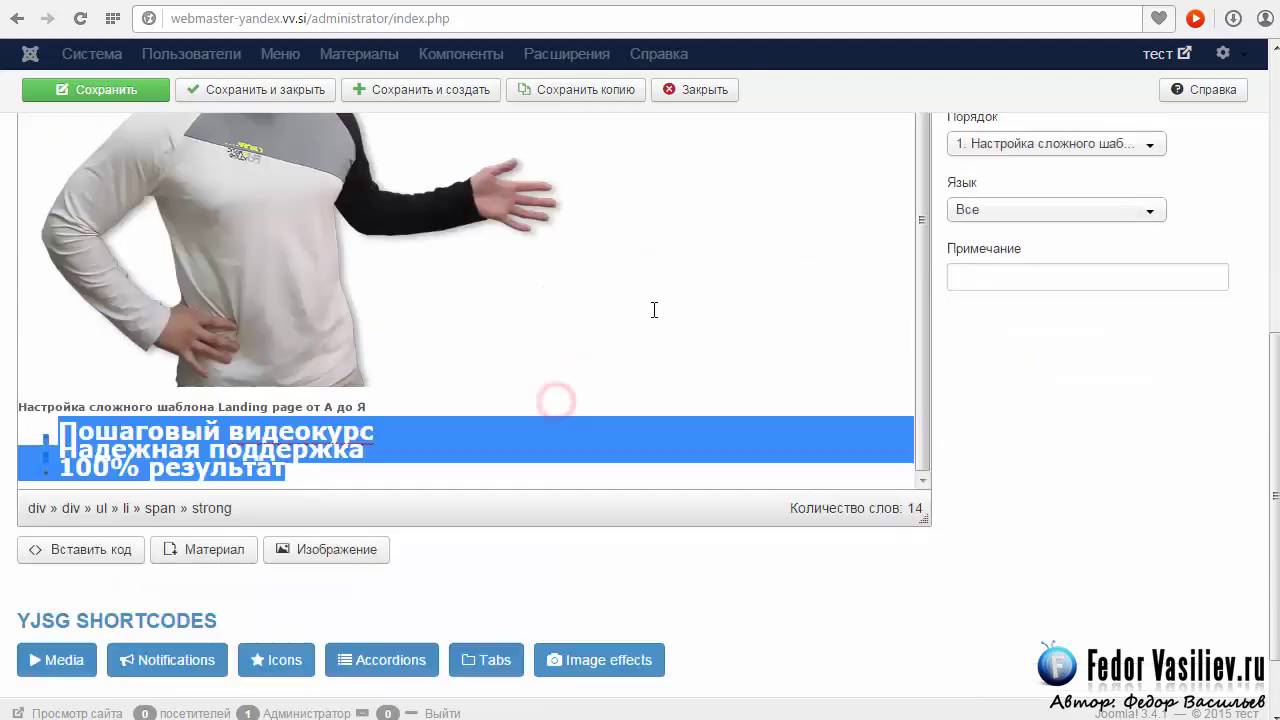
pyautogui.scroll(1, 1137, 462)
pyautogui.click(130, 90)
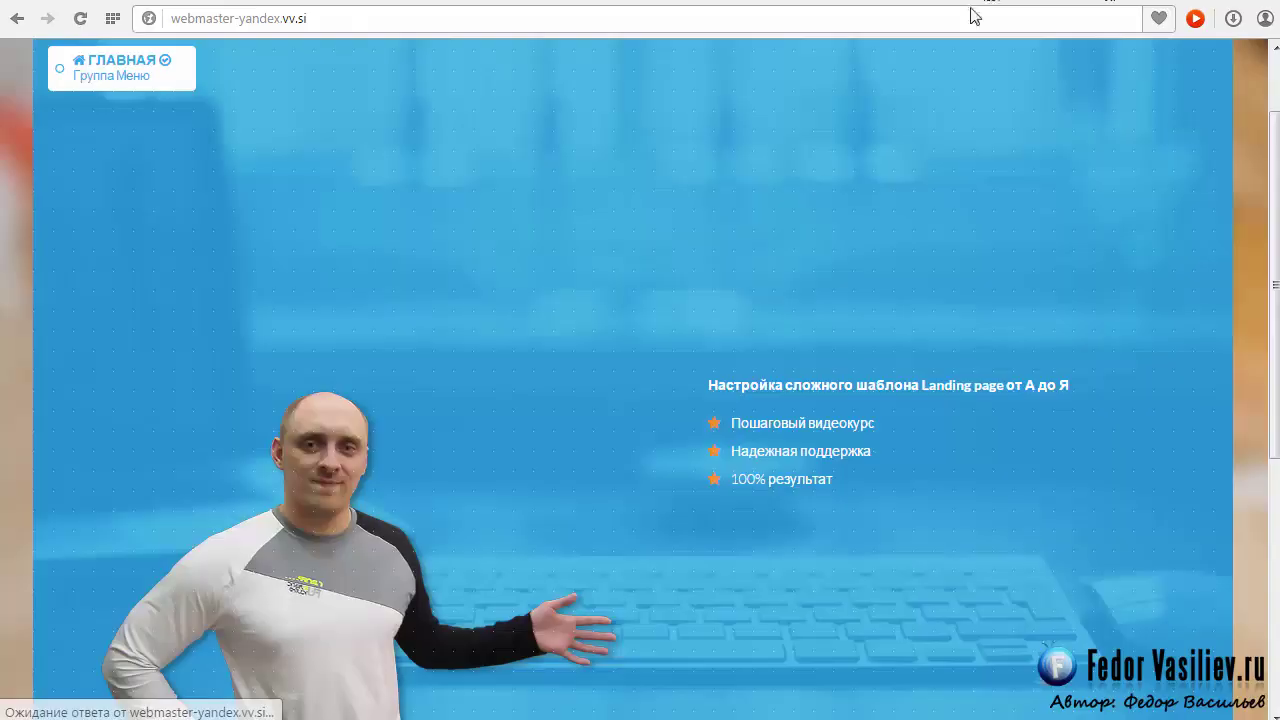
# Reload the site's front page, look over the header's heading and star list, and compare them with the original landing page
pyautogui.press('F5')
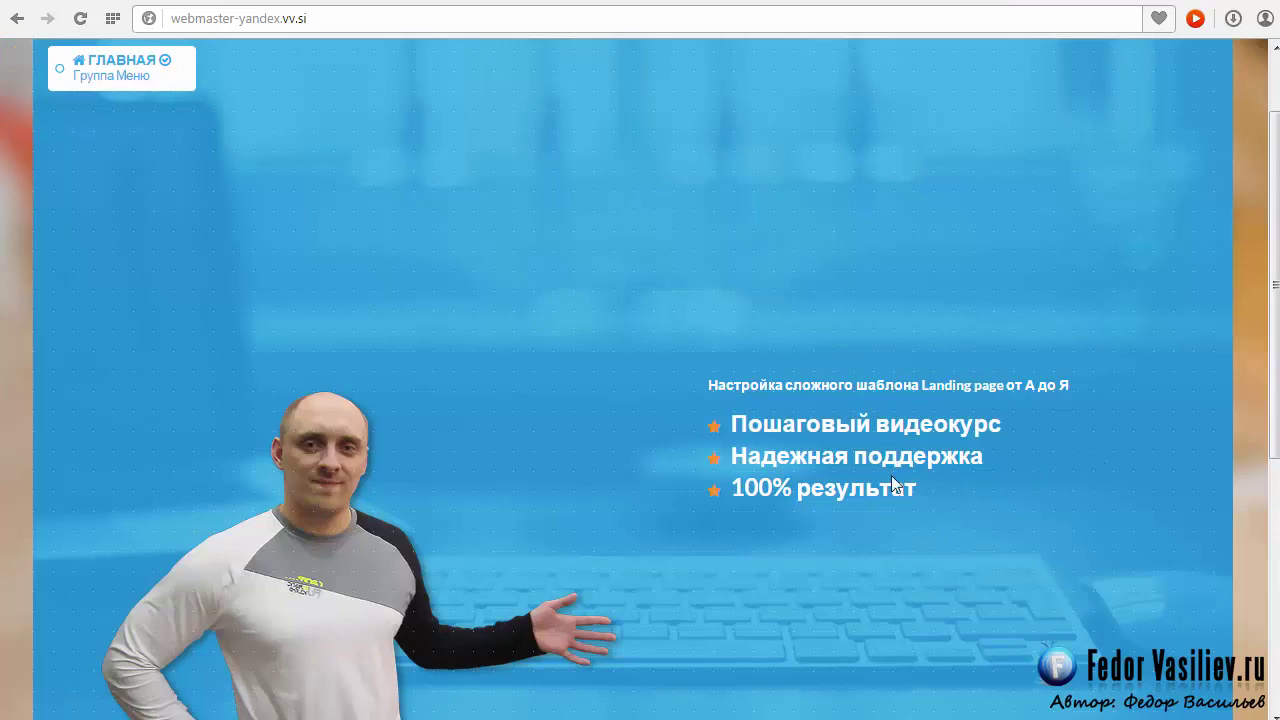
pyautogui.scroll(1, 913, 451)
pyautogui.scroll(-2, 761, 399)
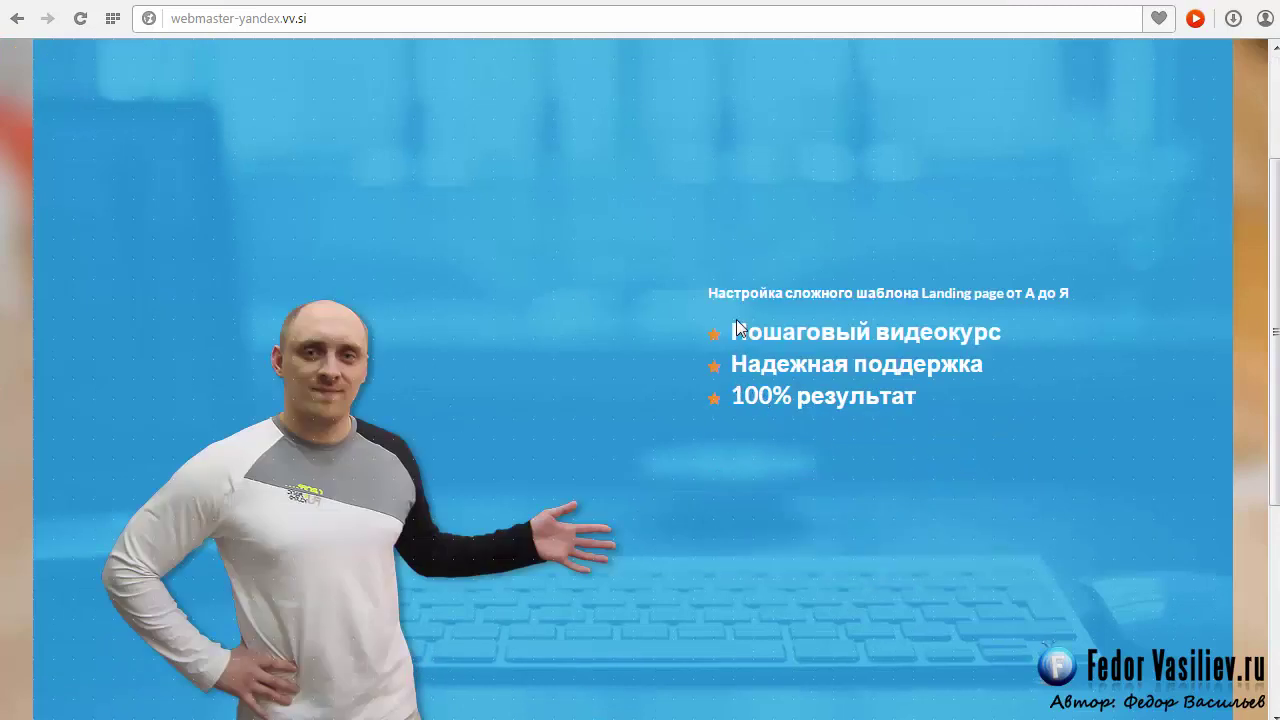
pyautogui.scroll(2, 1023, 416)
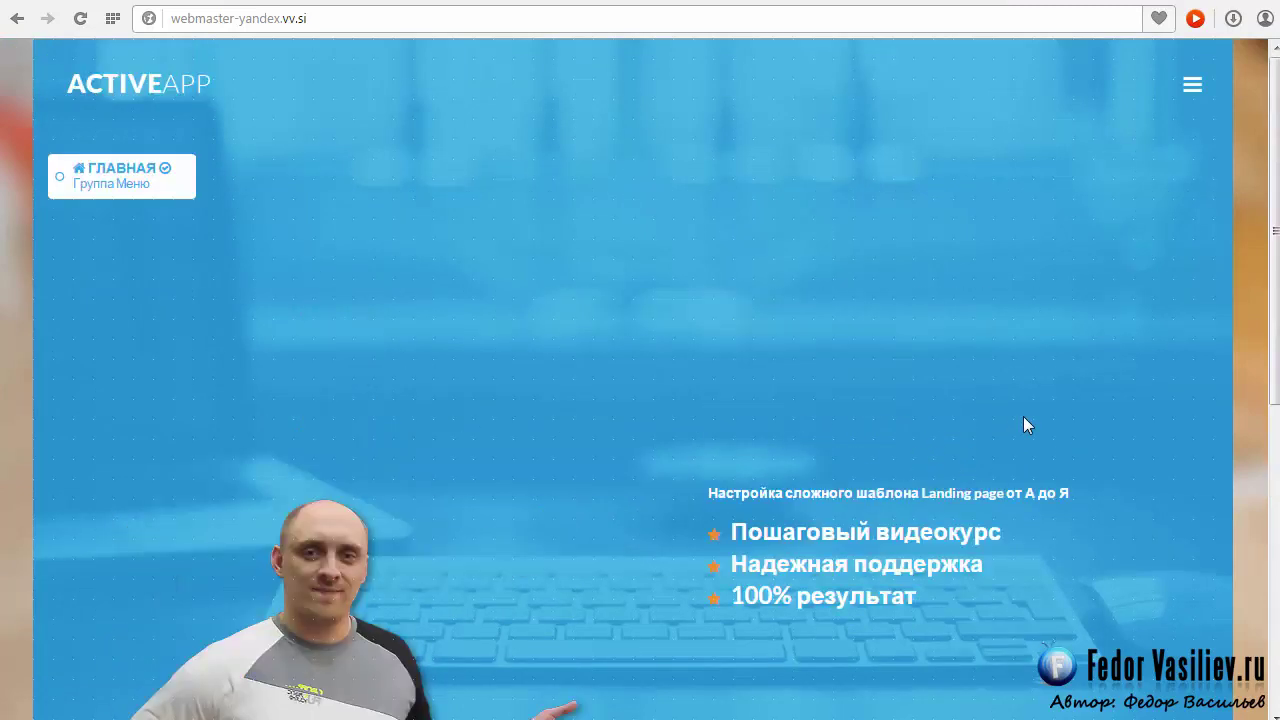
pyautogui.scroll(-1, 1023, 416)
pyautogui.scroll(1, 1073, 413)
pyautogui.moveTo(707, 493); pyautogui.dragTo(851, 497)
pyautogui.scroll(-2, 964, 447)
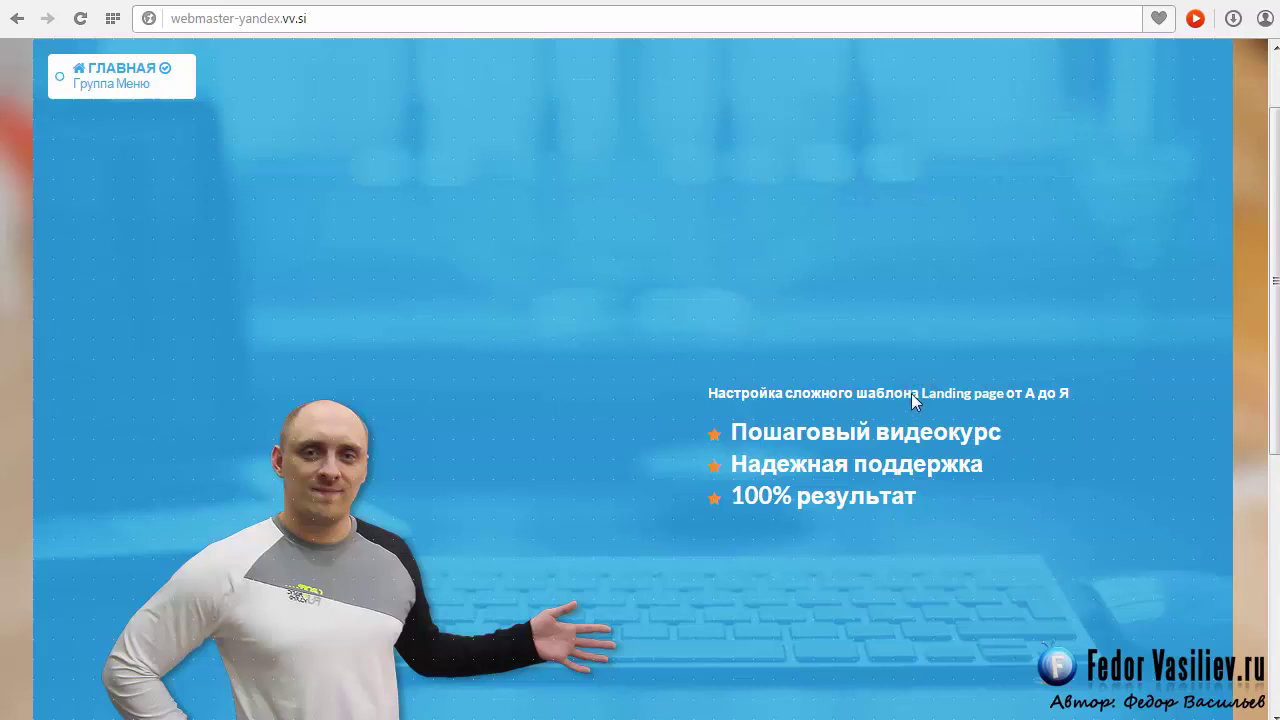
pyautogui.scroll(-4, 1036, 406)
pyautogui.scroll(3, 220, 458)
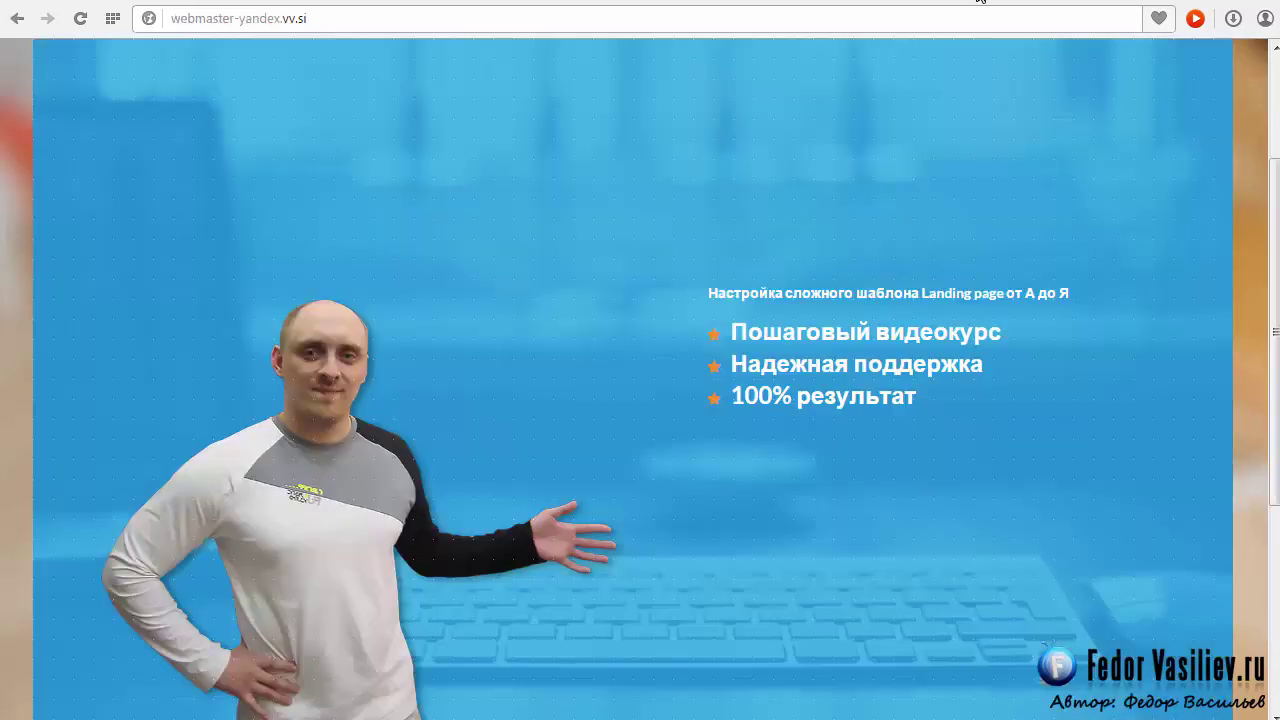
pyautogui.scroll(2, 1030, 372)
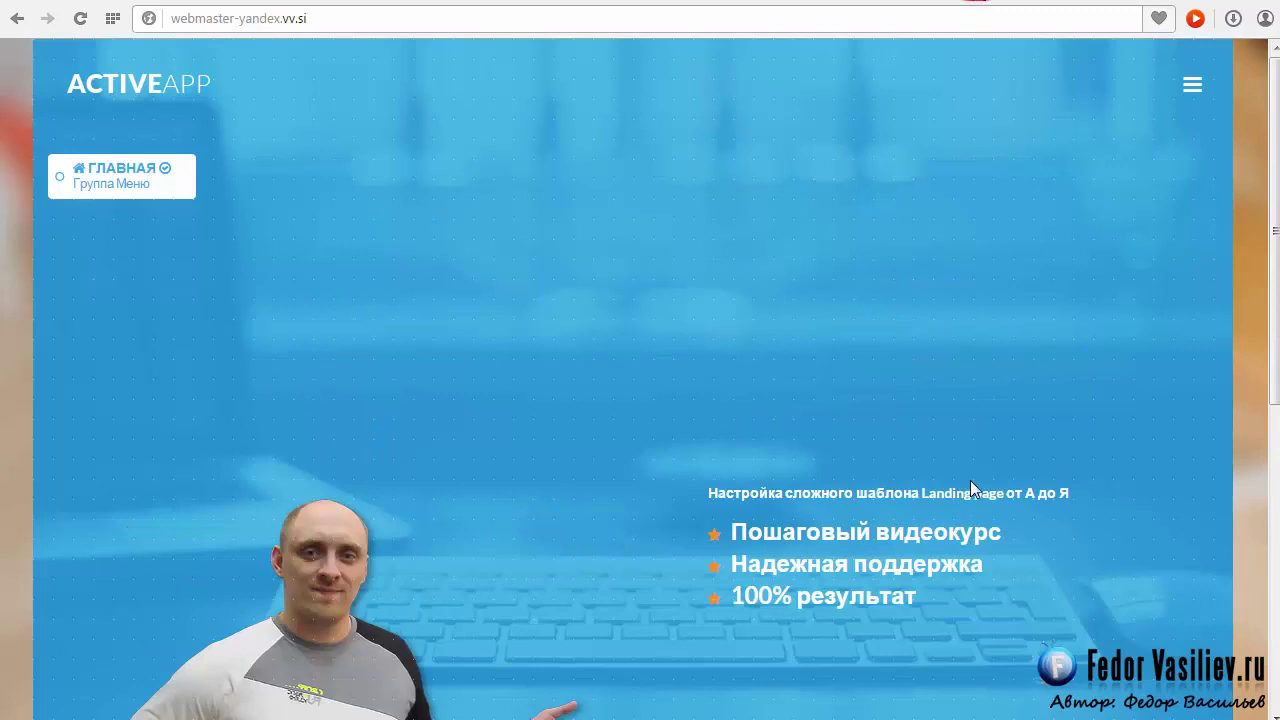
pyautogui.scroll(-5, 1080, 450)
pyautogui.scroll(5, 1065, 443)
pyautogui.scroll(-3, 612, 548)
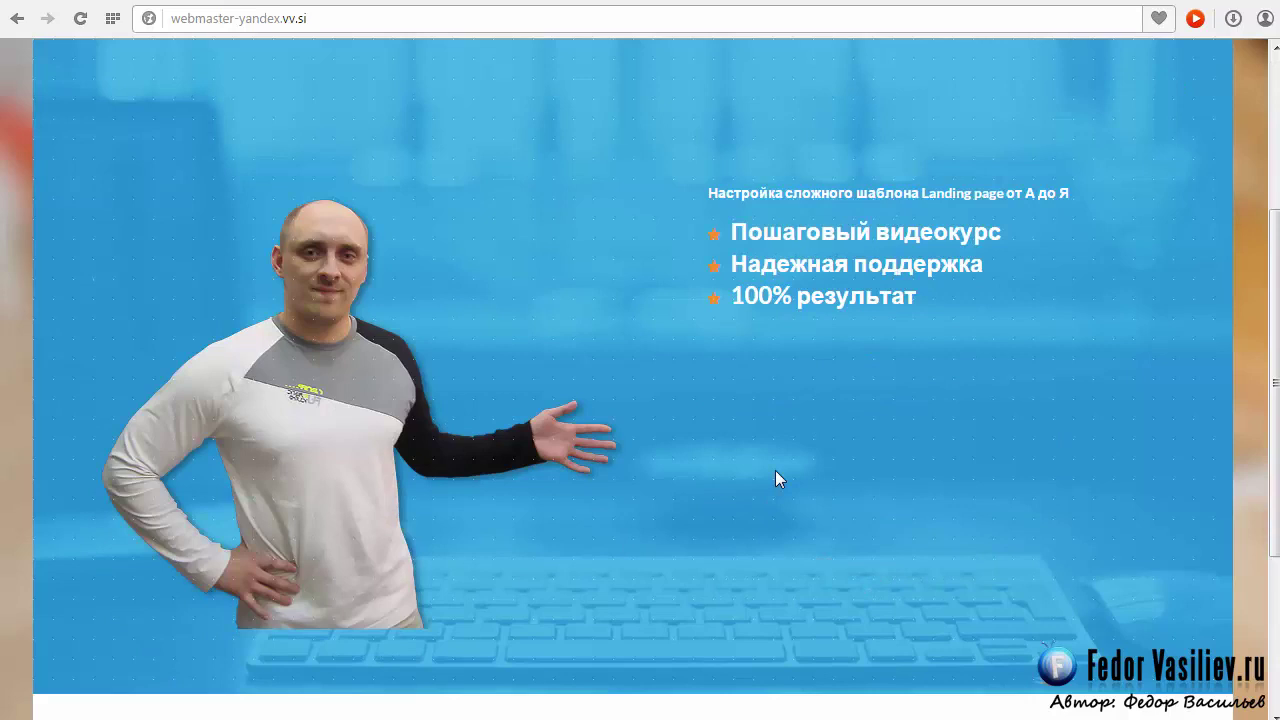
pyautogui.scroll(3, 917, 385)
pyautogui.scroll(-4, 915, 384)
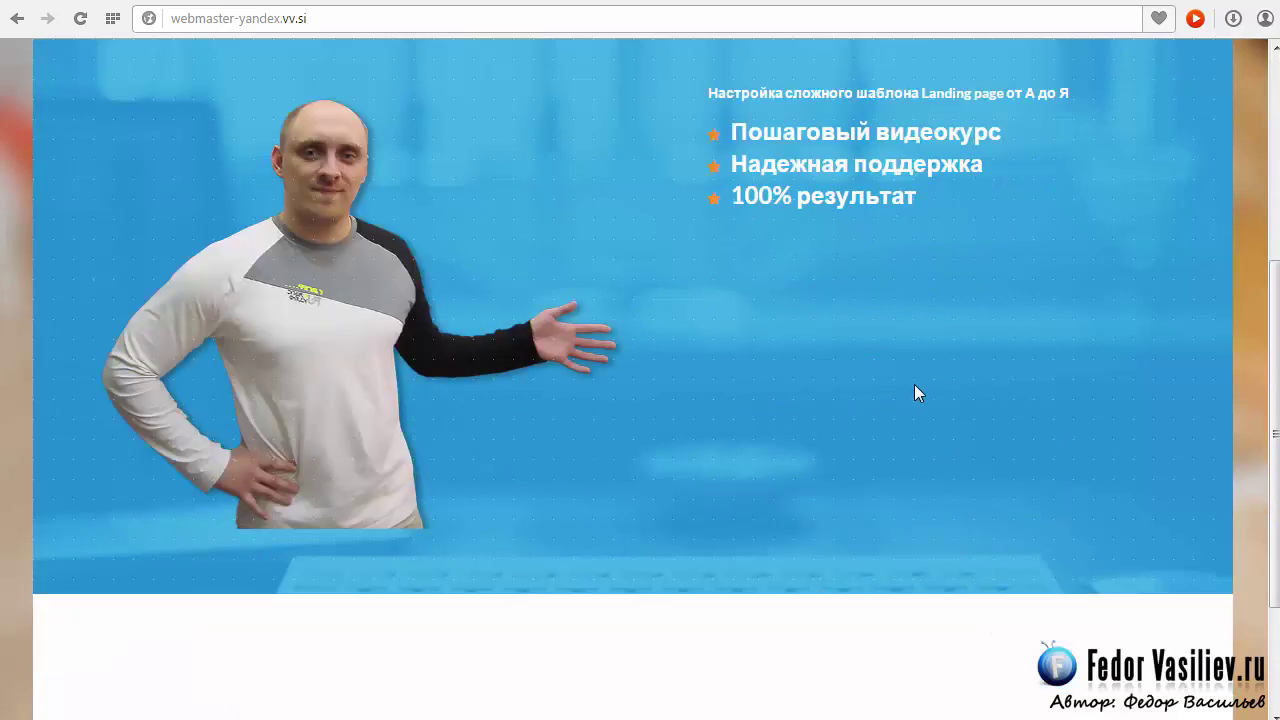
pyautogui.scroll(4, 922, 388)
pyautogui.scroll(-2, 985, 388)
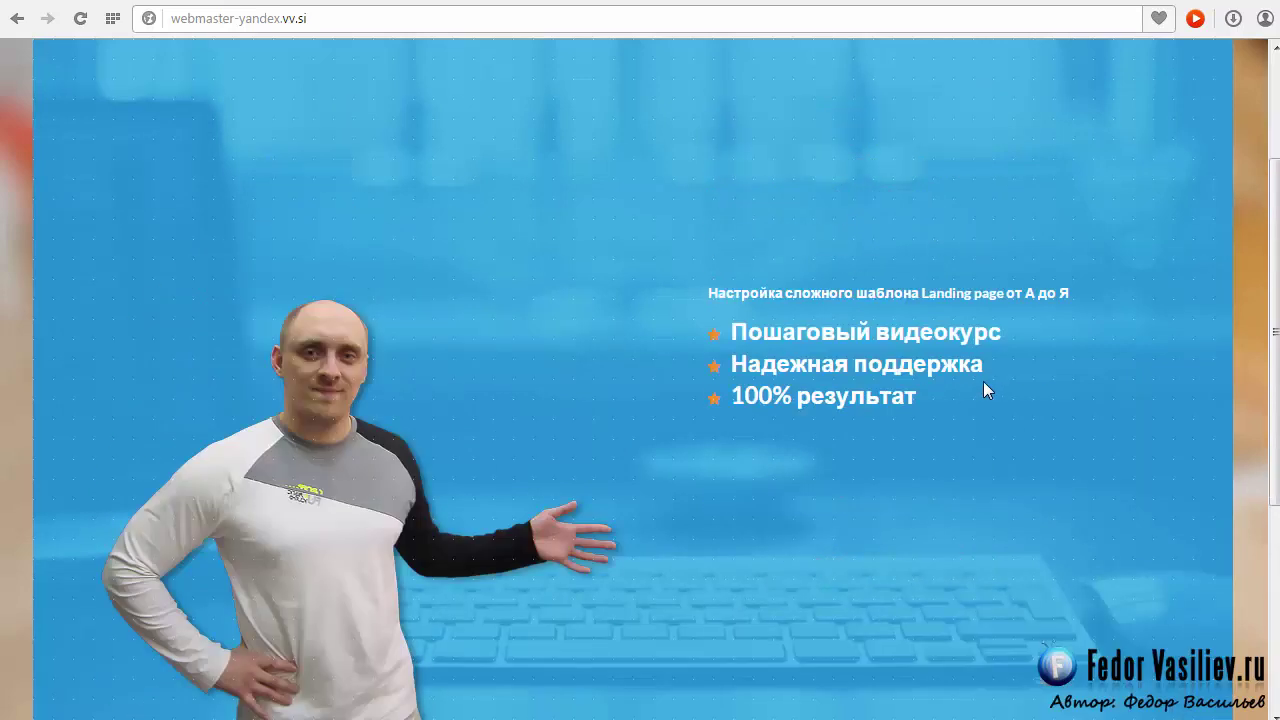
pyautogui.scroll(-2, 985, 390)
pyautogui.scroll(3, 982, 388)
pyautogui.scroll(-3, 982, 388)
pyautogui.scroll(2, 1183, 292)
pyautogui.scroll(-2, 540, 445)
pyautogui.scroll(3, 835, 380)
pyautogui.scroll(-1, 474, 440)
pyautogui.scroll(-2, 475, 495)
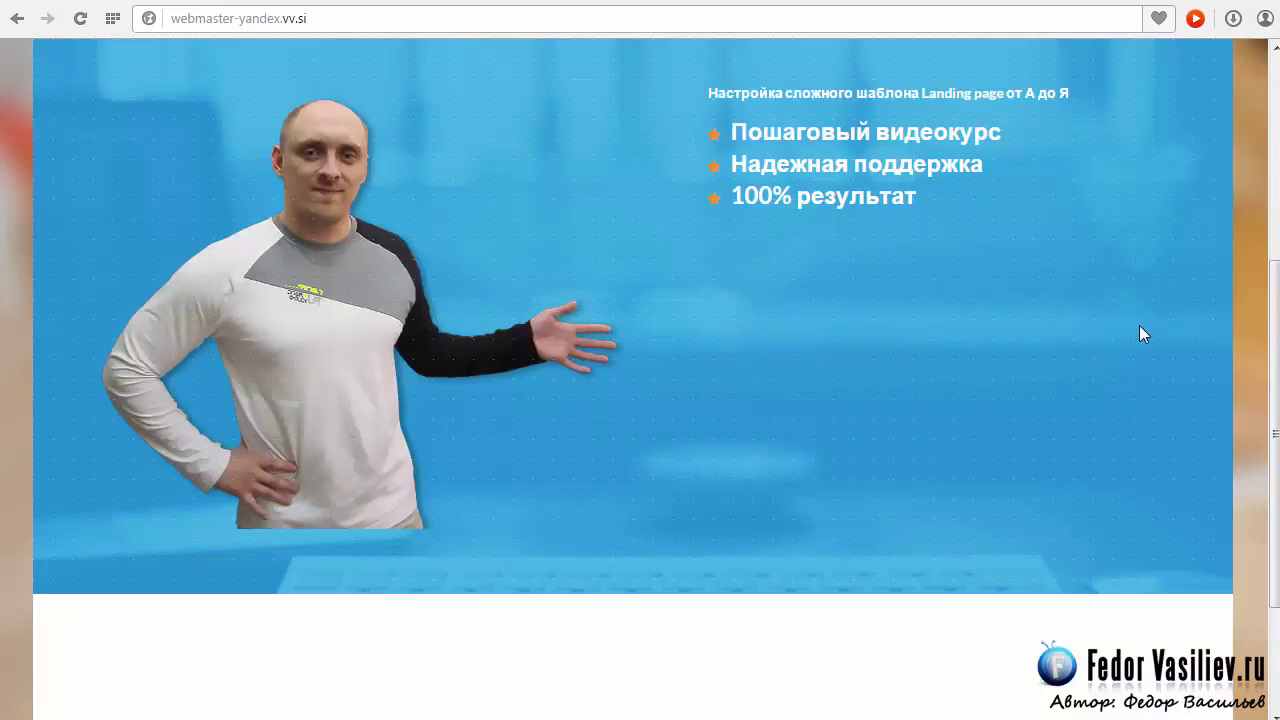
pyautogui.scroll(2, 335, 370)
pyautogui.click(847, 3)
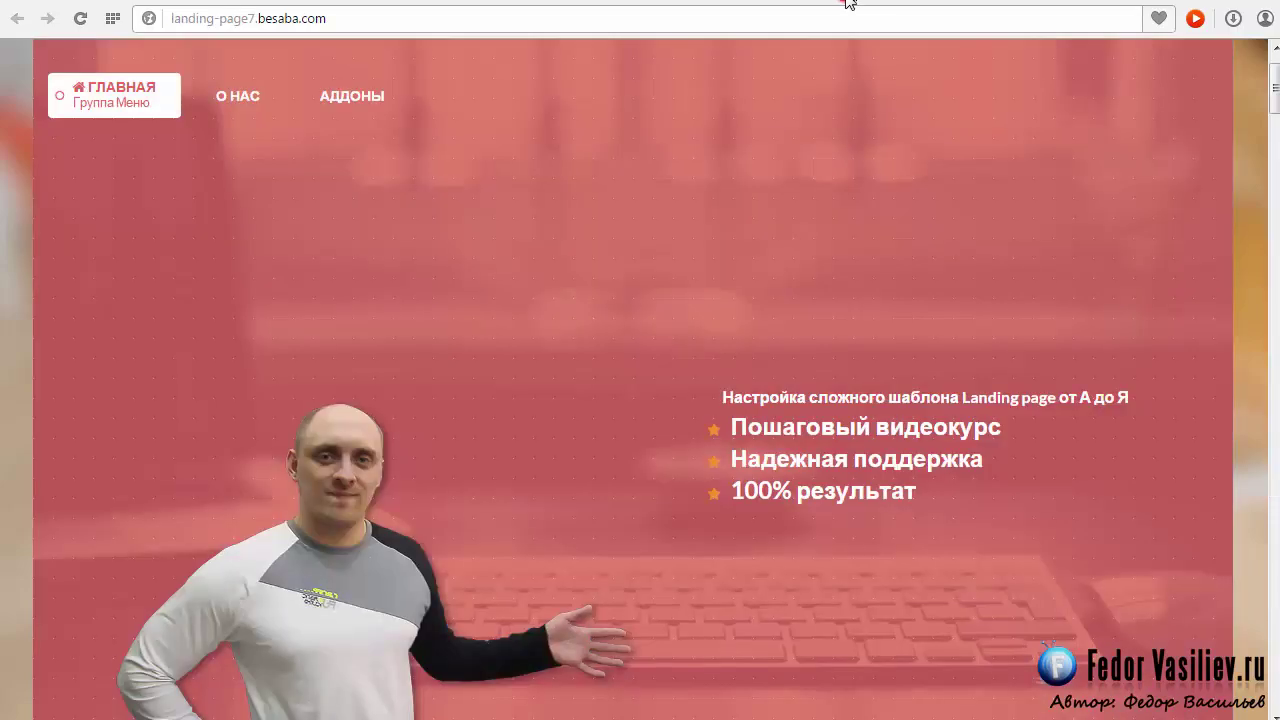
# Save the top1 module as a copy, set the copy's state to Опубликовано, and save and close it
pyautogui.click(1068, 3)
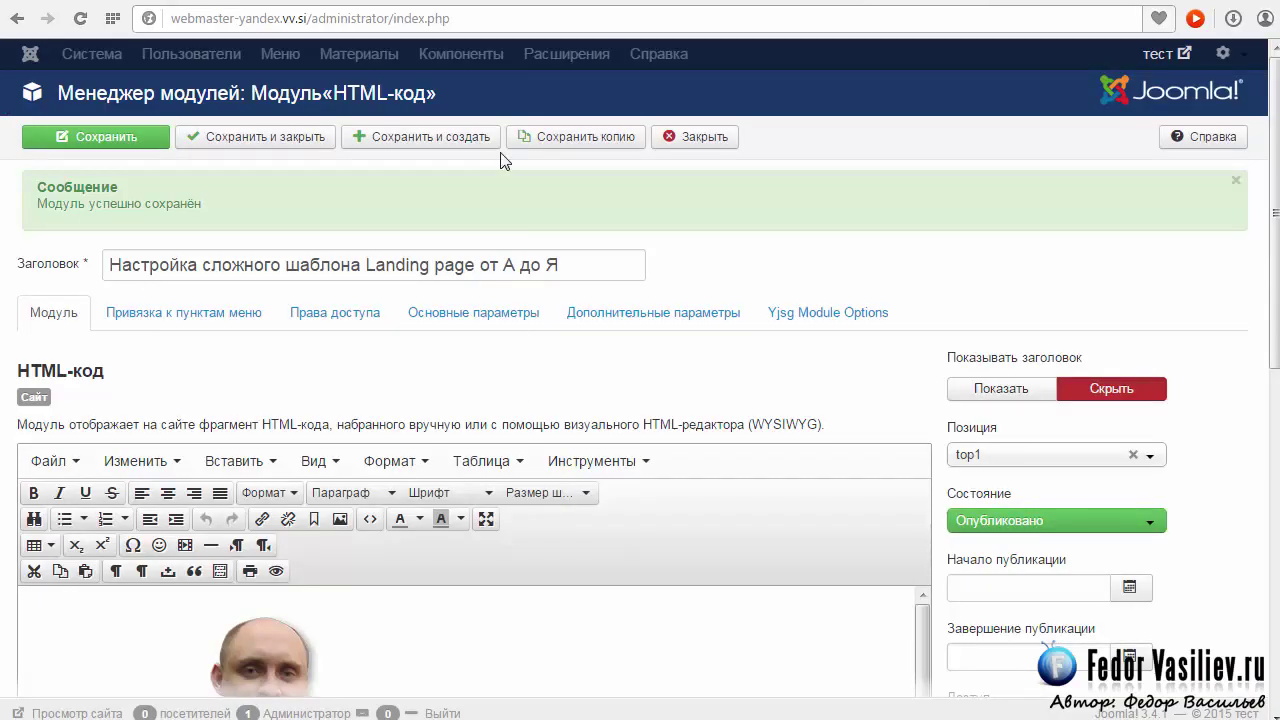
pyautogui.click(573, 142)
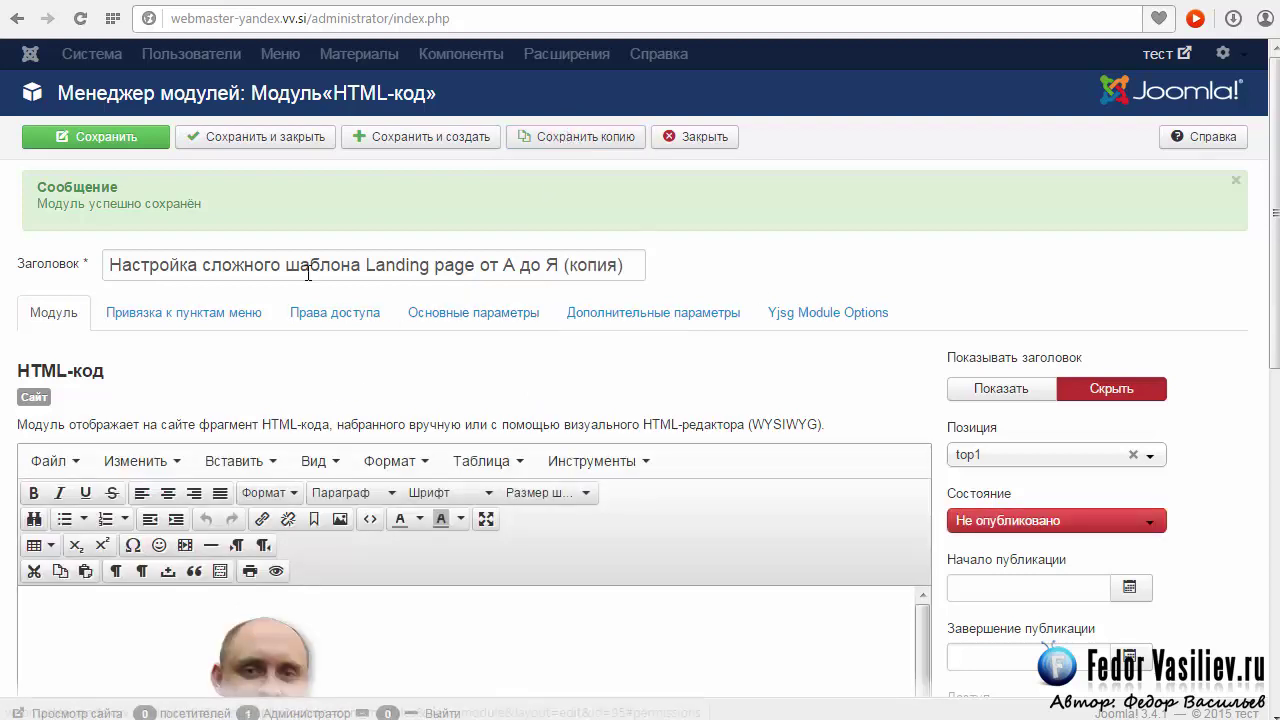
pyautogui.scroll(-1, 856, 406)
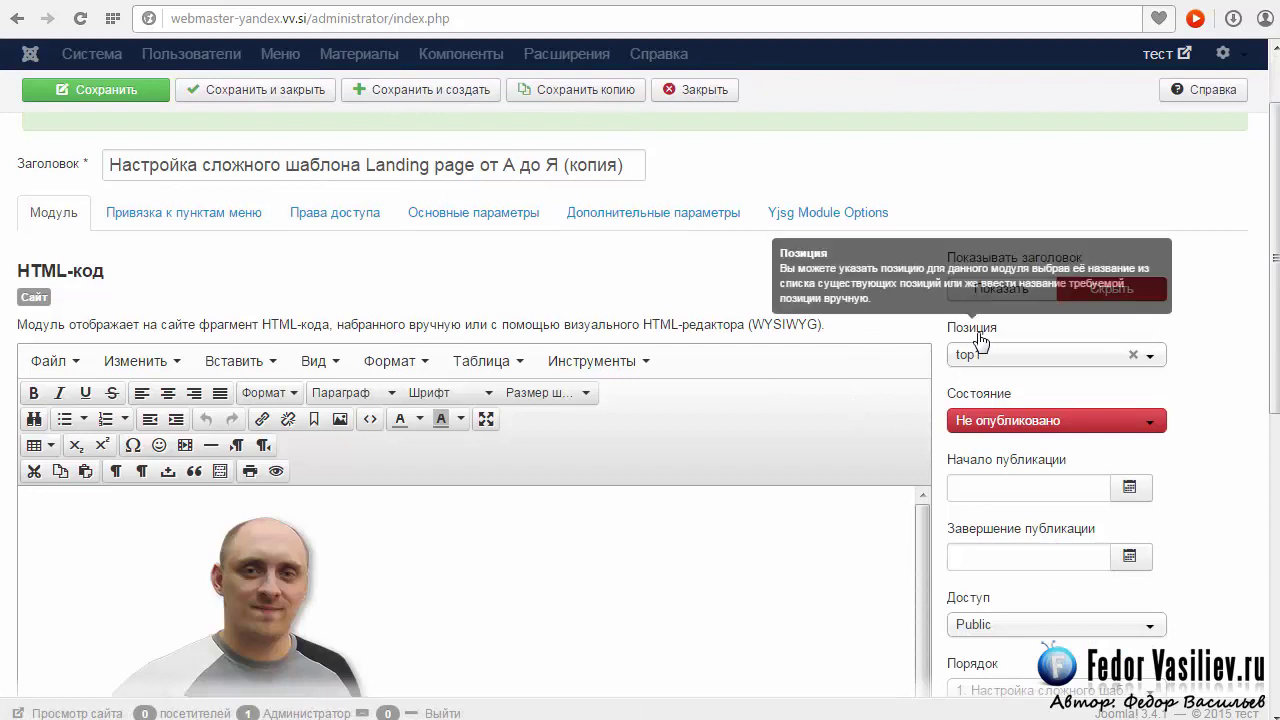
pyautogui.click(1004, 424)
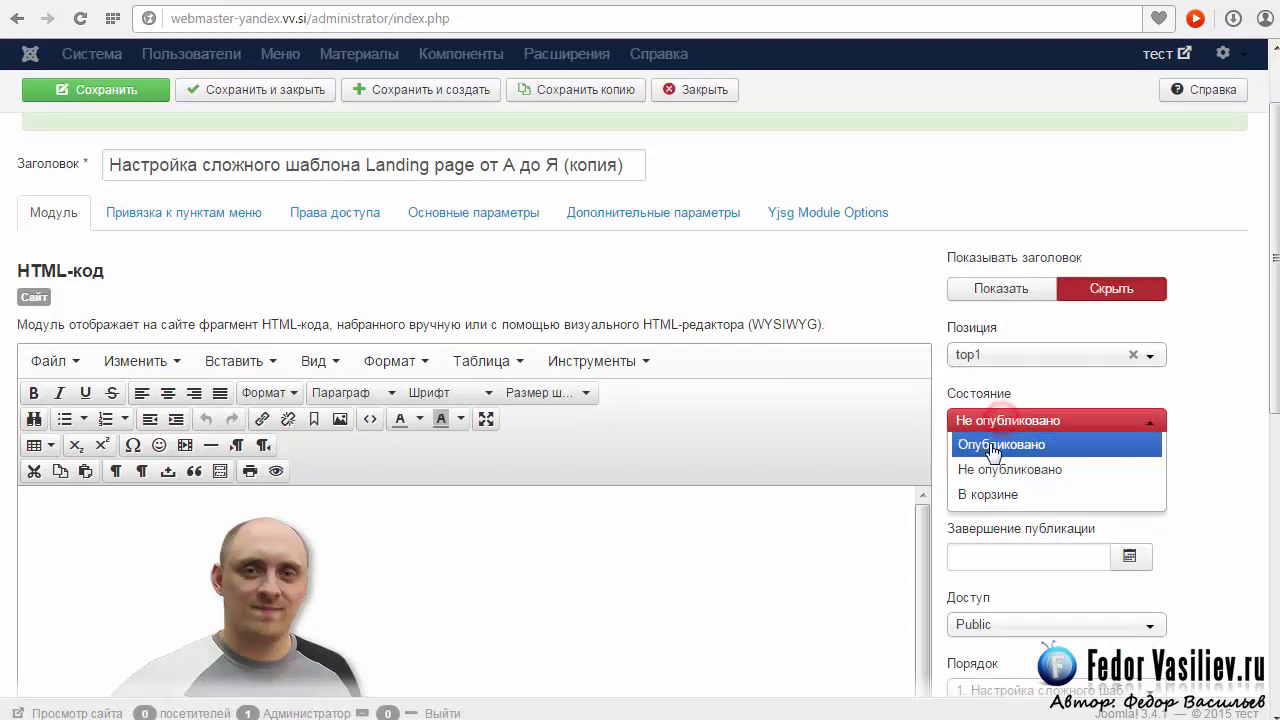
pyautogui.click(998, 445)
pyautogui.scroll(-2, 1100, 522)
pyautogui.scroll(2, 1101, 522)
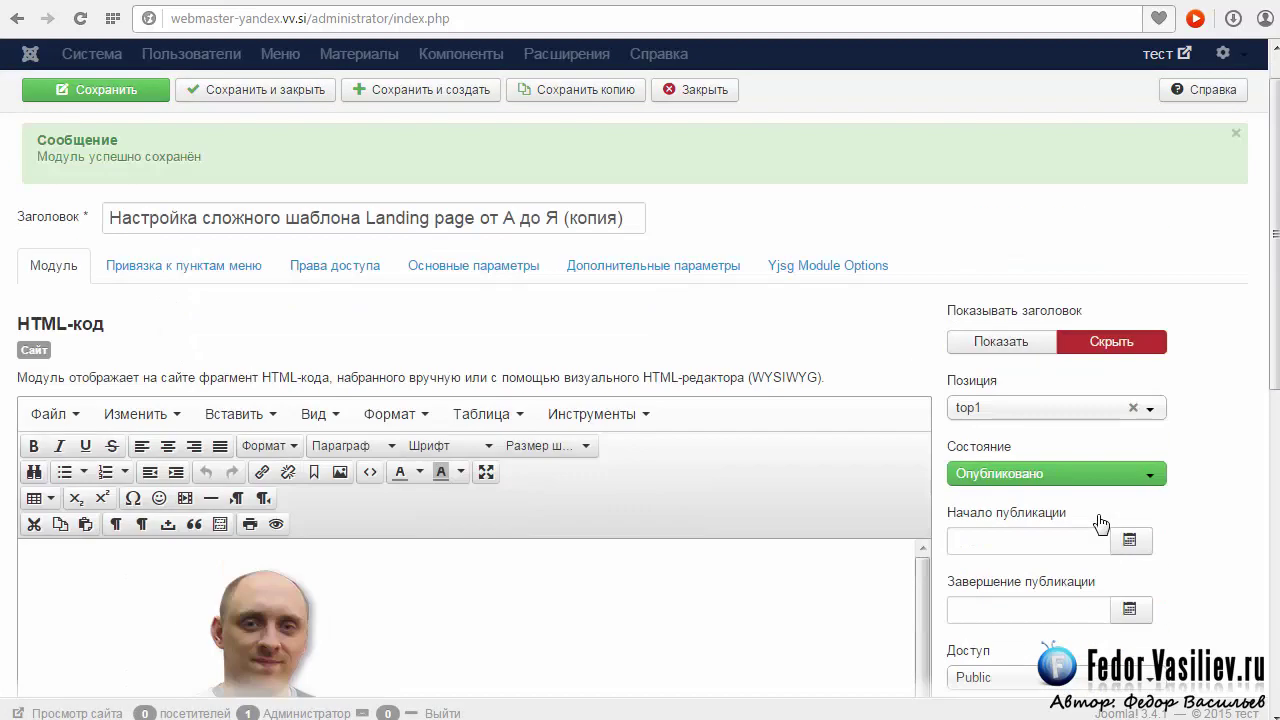
pyautogui.click(115, 95)
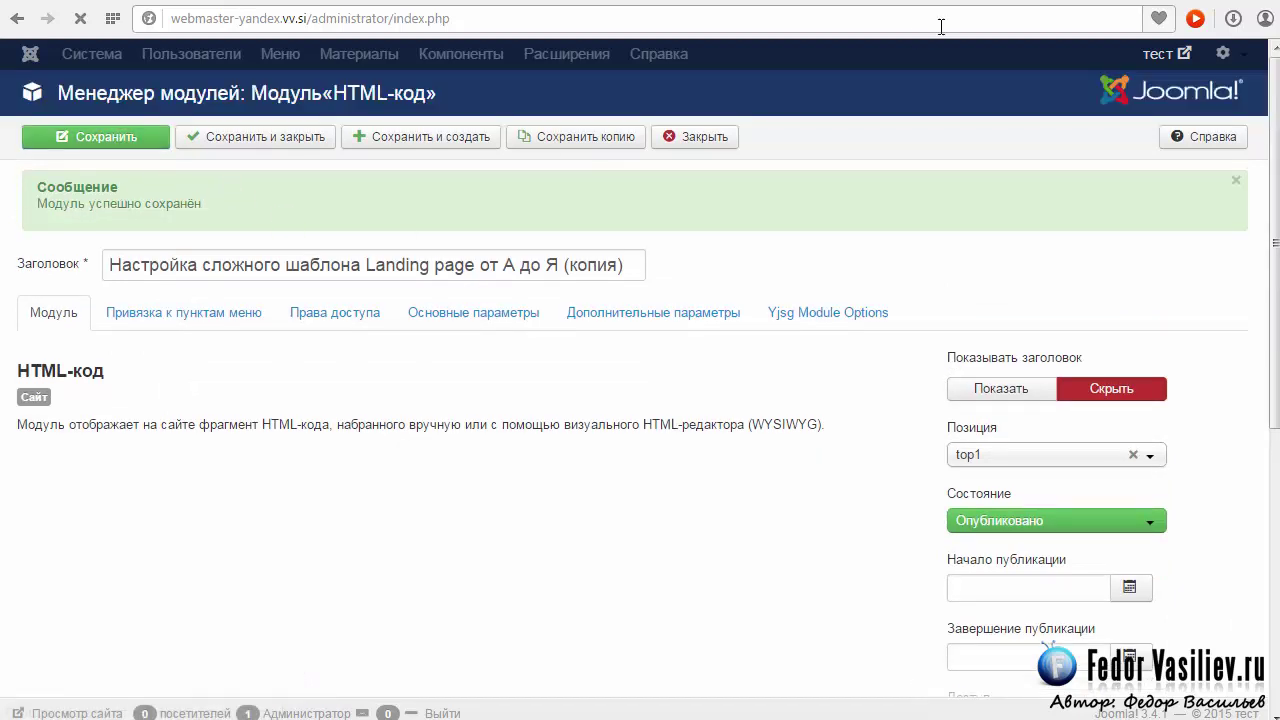
pyautogui.click(272, 137)
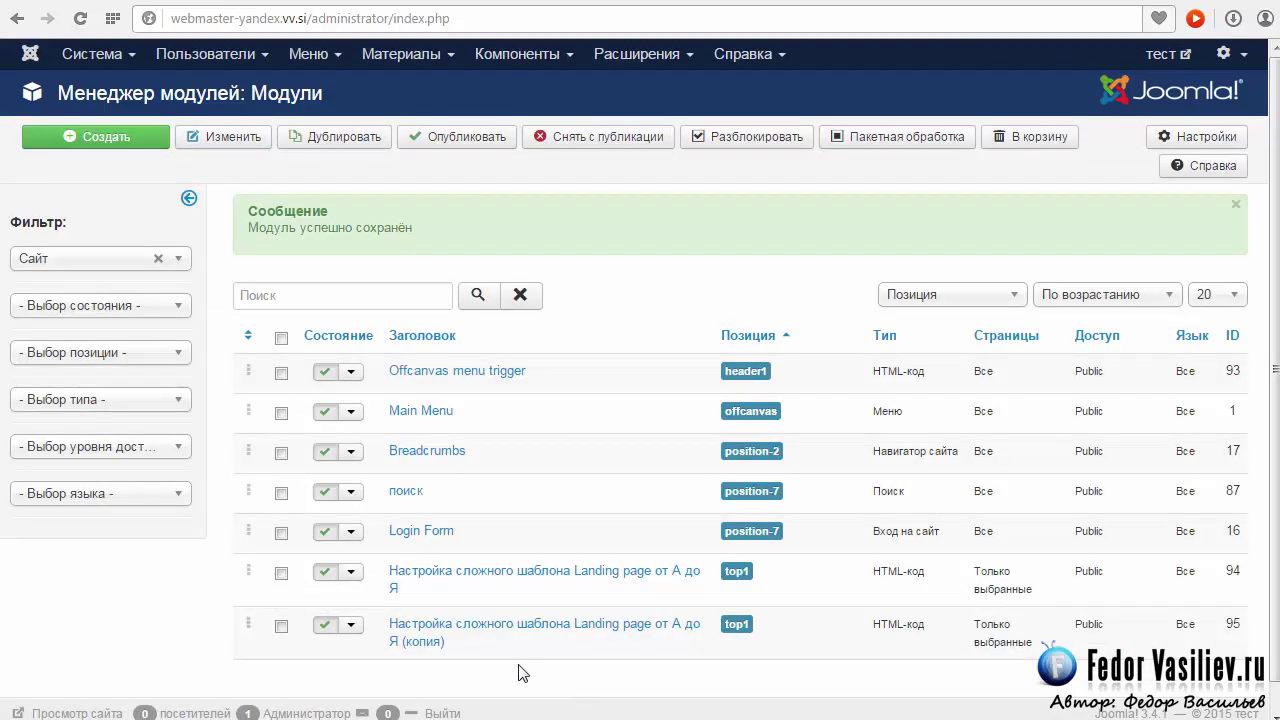
# Compare the original top1 module and its copy in the module list, and reload the site's front page to check the header
pyautogui.click(726, 624)
pyautogui.doubleClick(920, 624)
pyautogui.click(730, 622)
pyautogui.click(698, 658)
pyautogui.moveTo(452, 646); pyautogui.dragTo(392, 626)
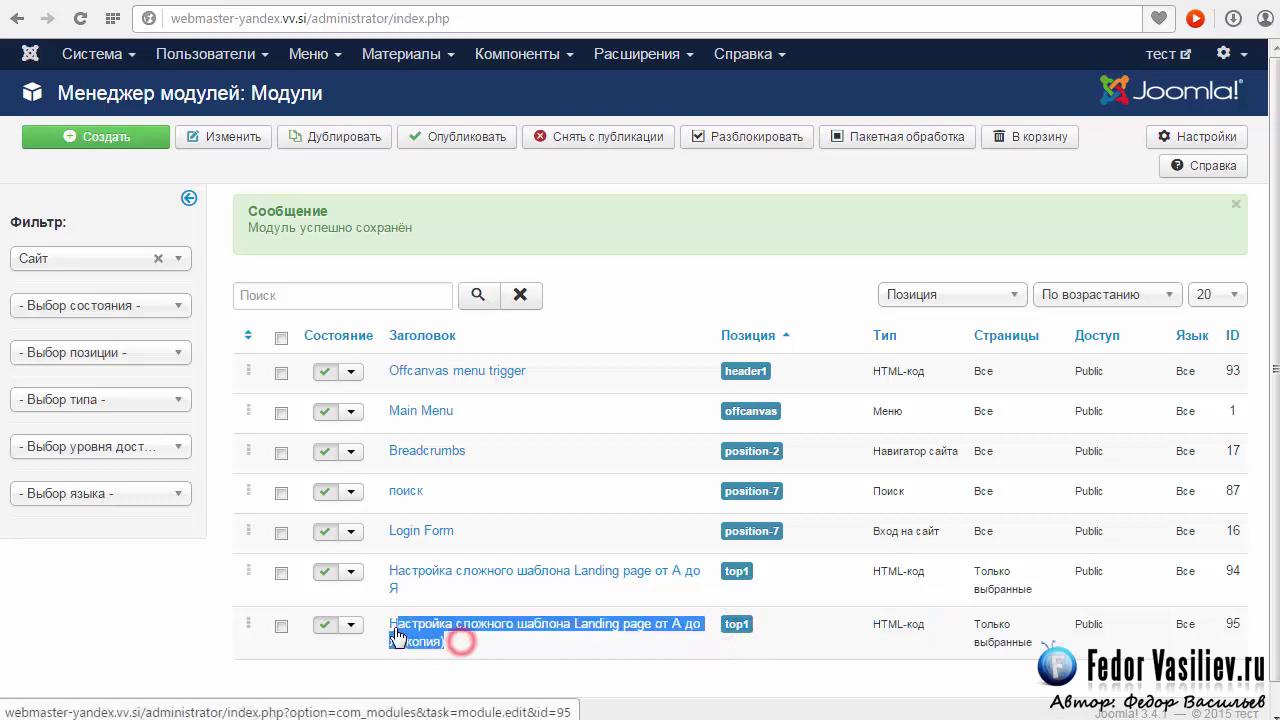
pyautogui.moveTo(454, 588); pyautogui.dragTo(392, 572)
pyautogui.click(907, 2)
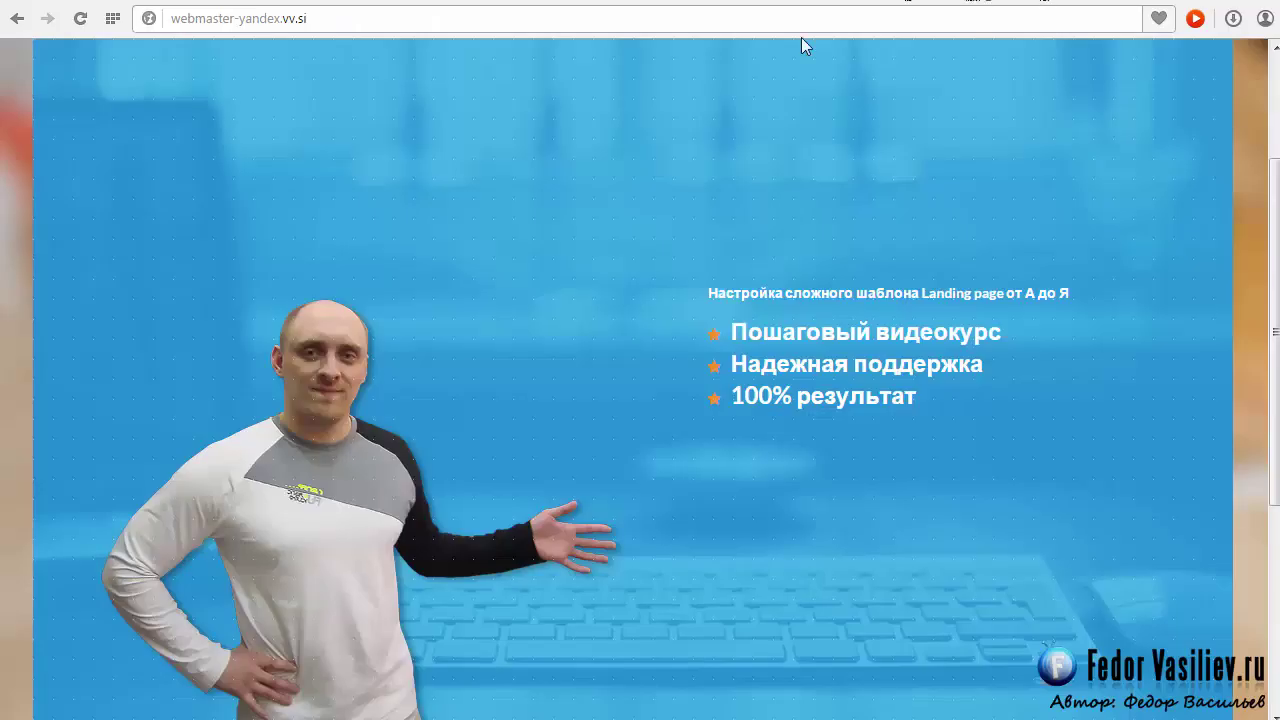
pyautogui.click(80, 18)
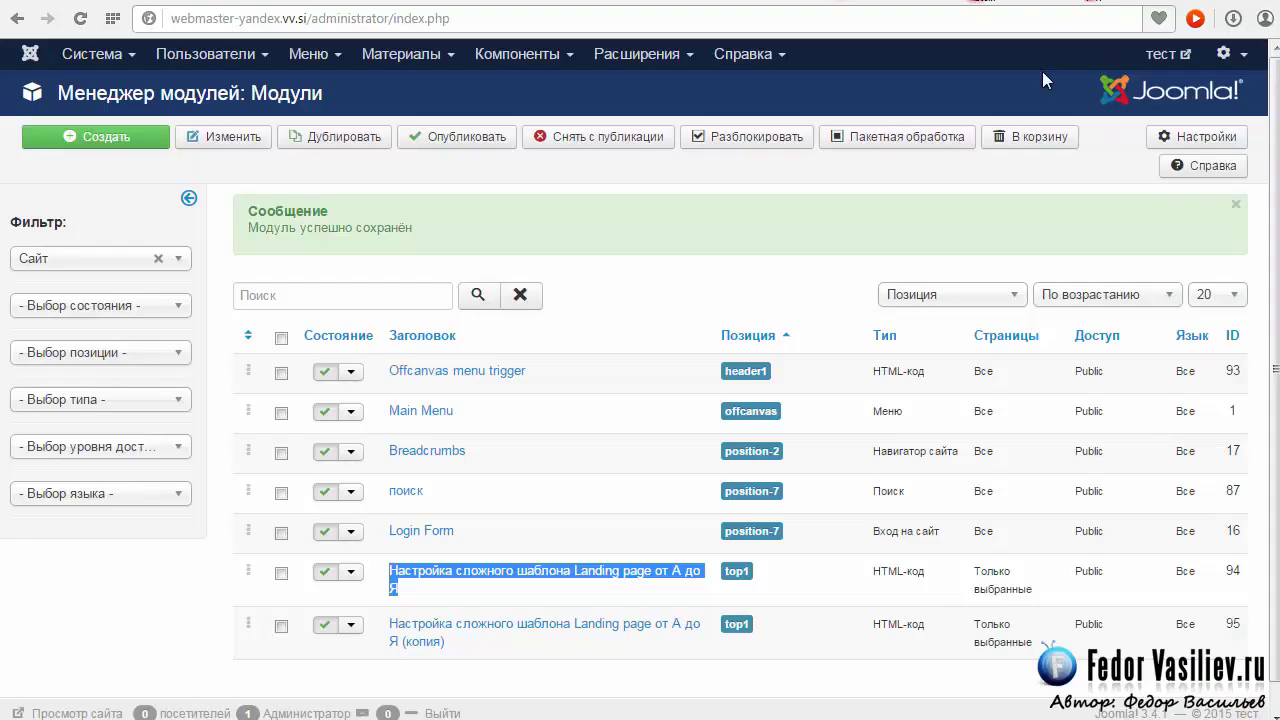
# Open the copied top1 module, check the CSS class suffix in its additional parameters, and close it
pyautogui.scroll(-1, 838, 393)
pyautogui.click(655, 684)
pyautogui.click(533, 598)
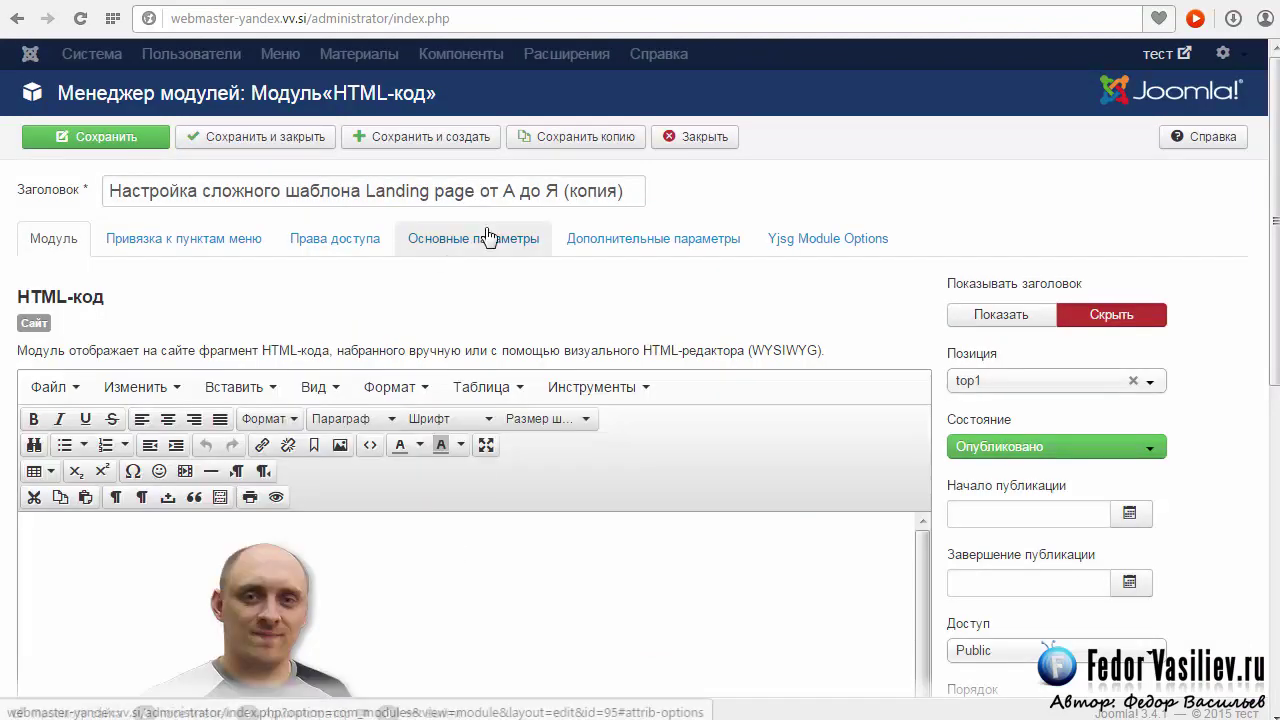
pyautogui.click(596, 240)
pyautogui.doubleClick(277, 336)
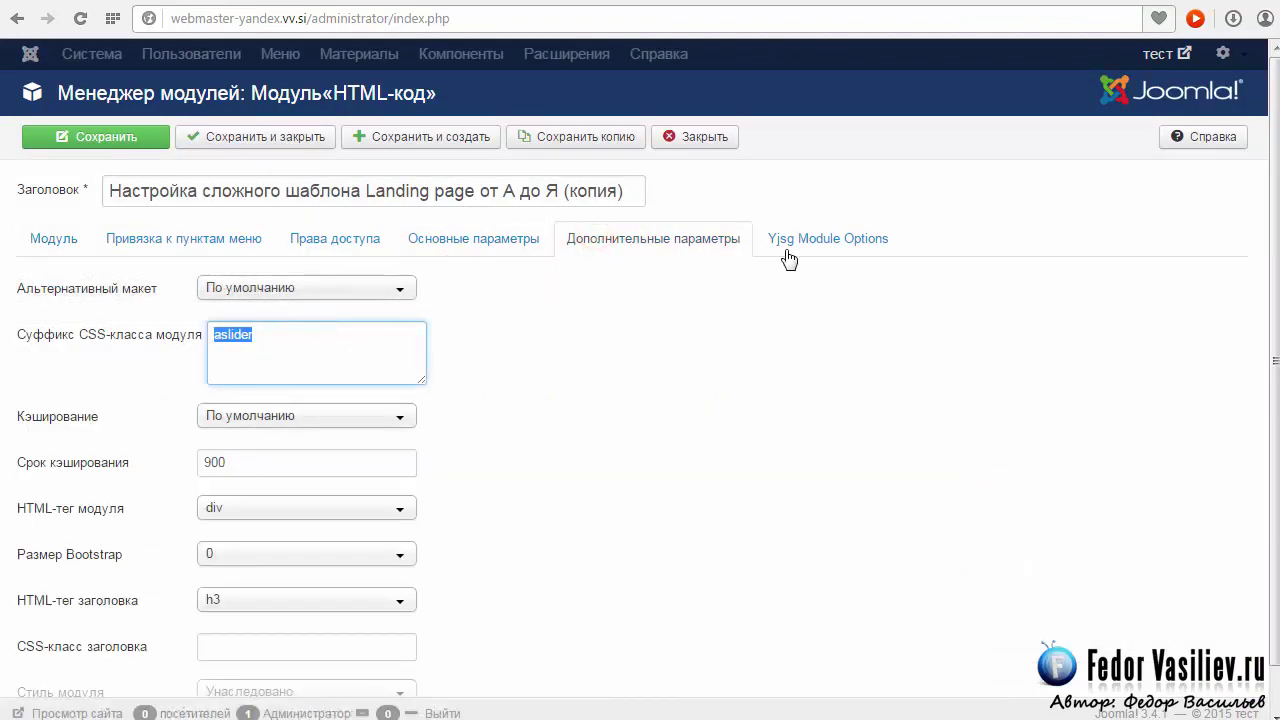
pyautogui.click(55, 246)
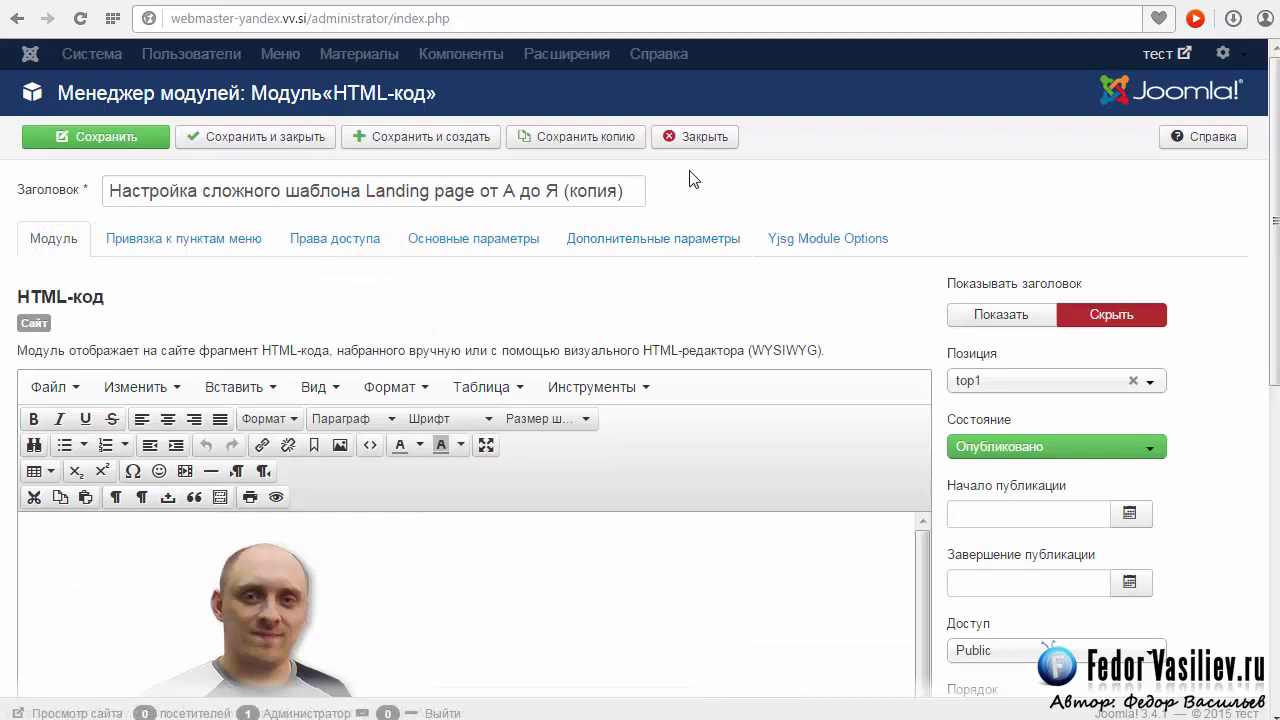
pyautogui.click(702, 140)
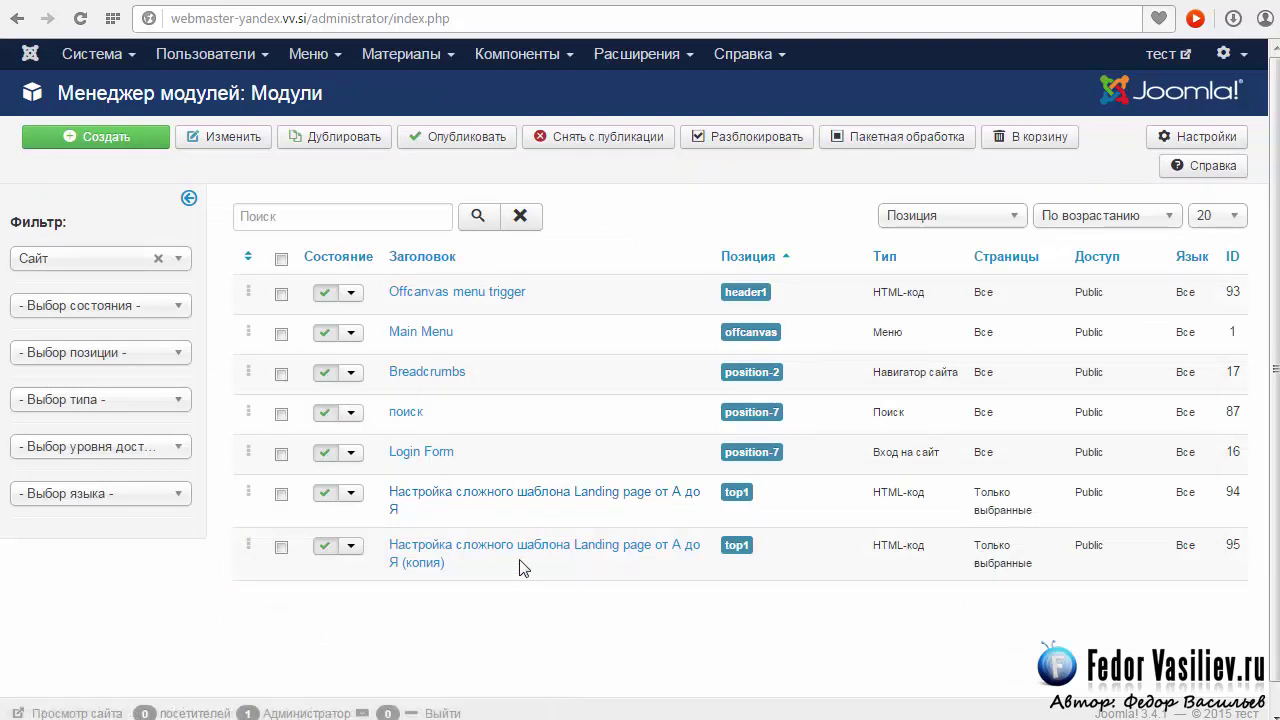
# Open the Activeapp template style and look over the module positions in its Расположение settings
pyautogui.click(627, 58)
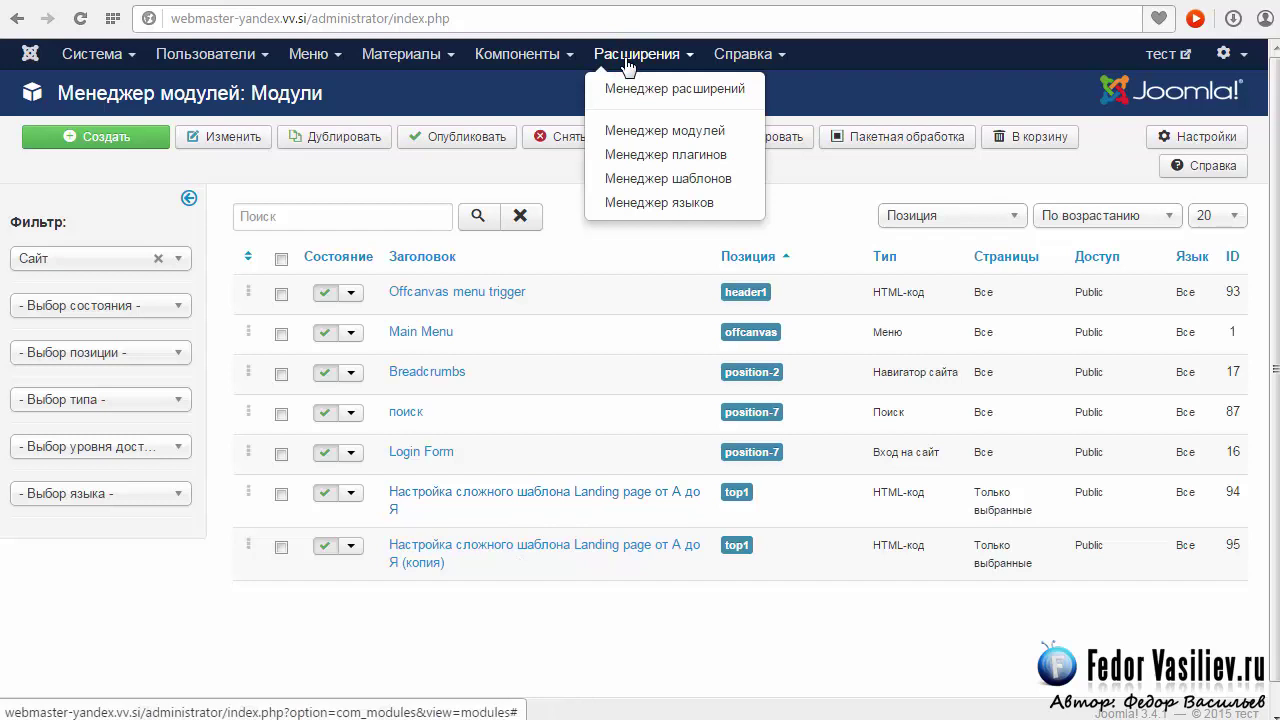
pyautogui.click(639, 180)
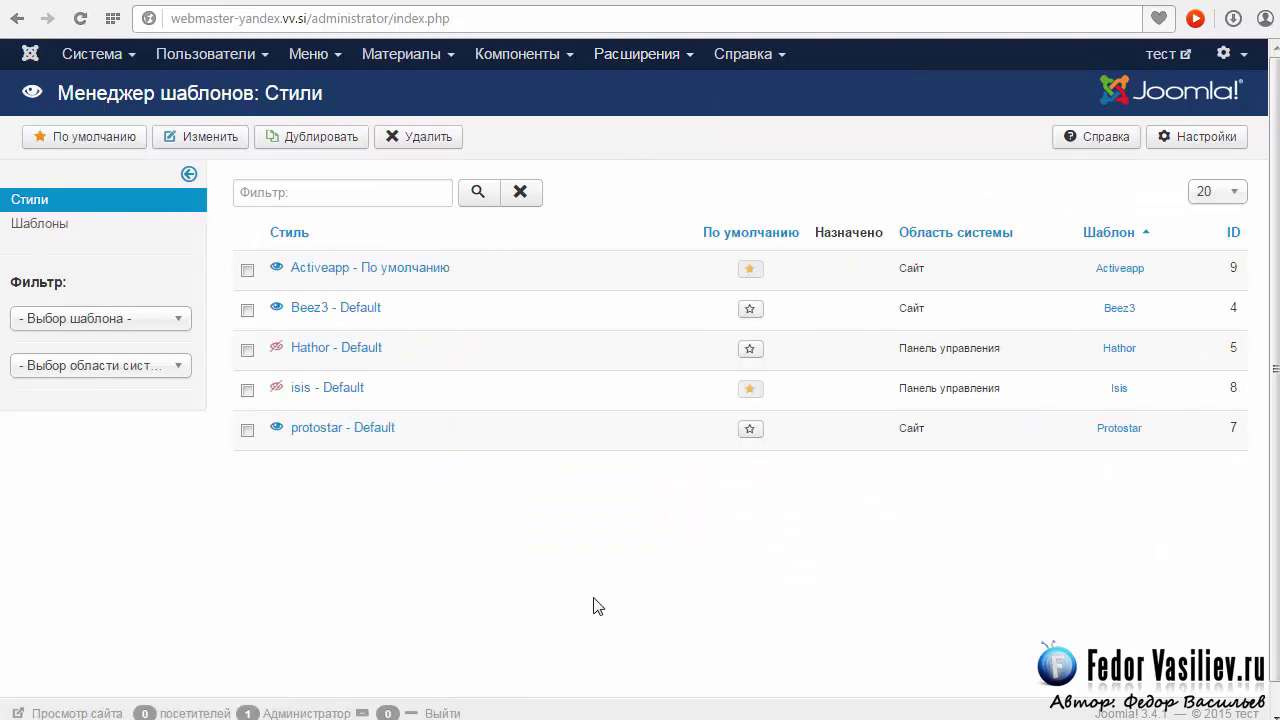
pyautogui.click(325, 268)
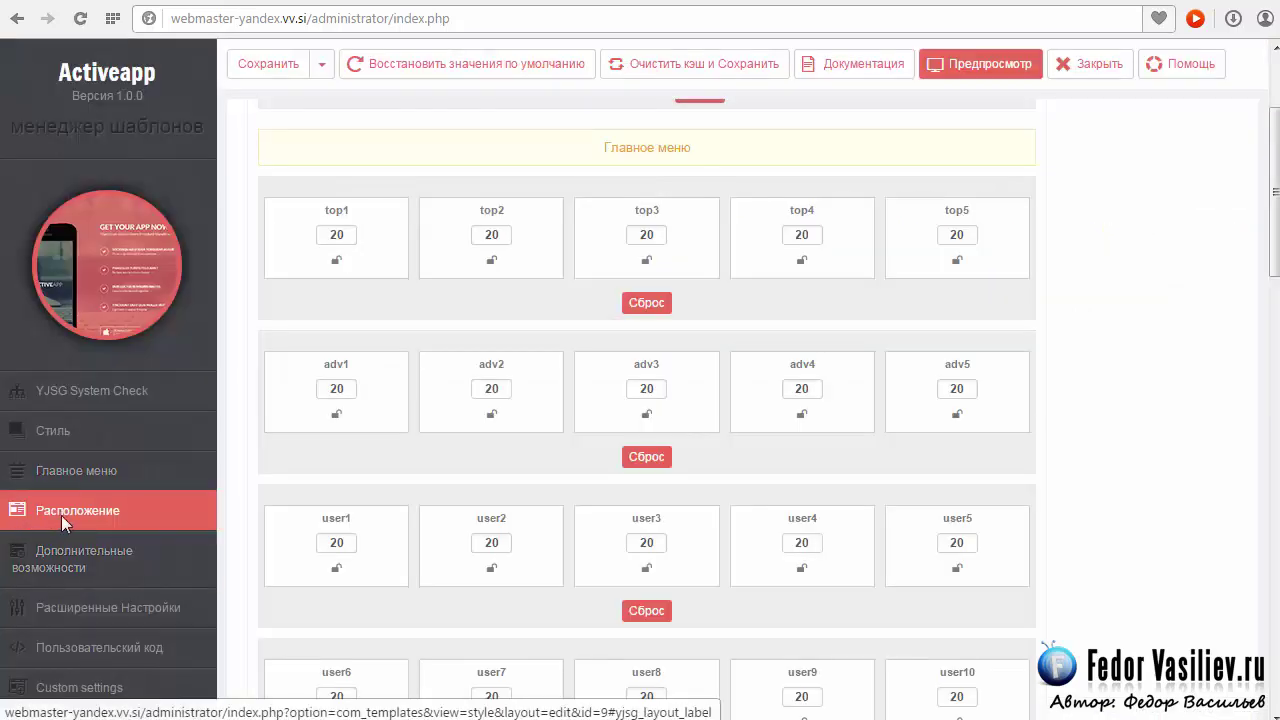
pyautogui.scroll(2, 628, 439)
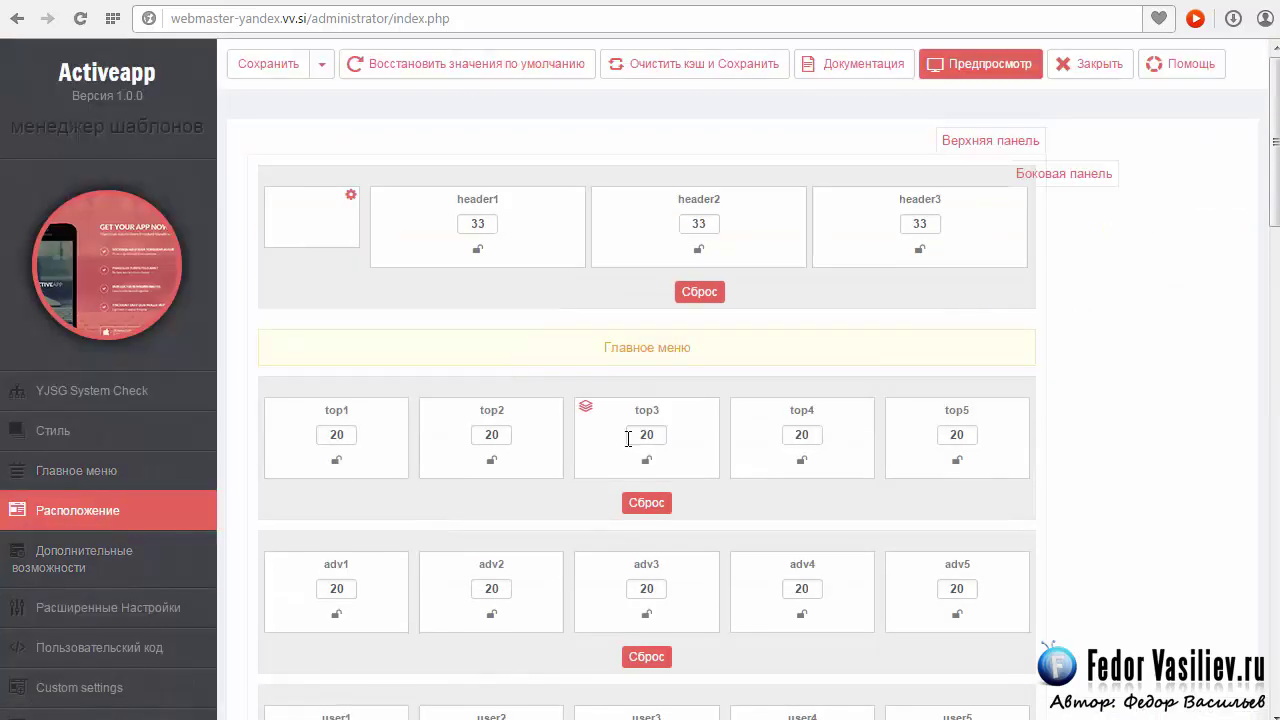
pyautogui.scroll(-15, 557, 397)
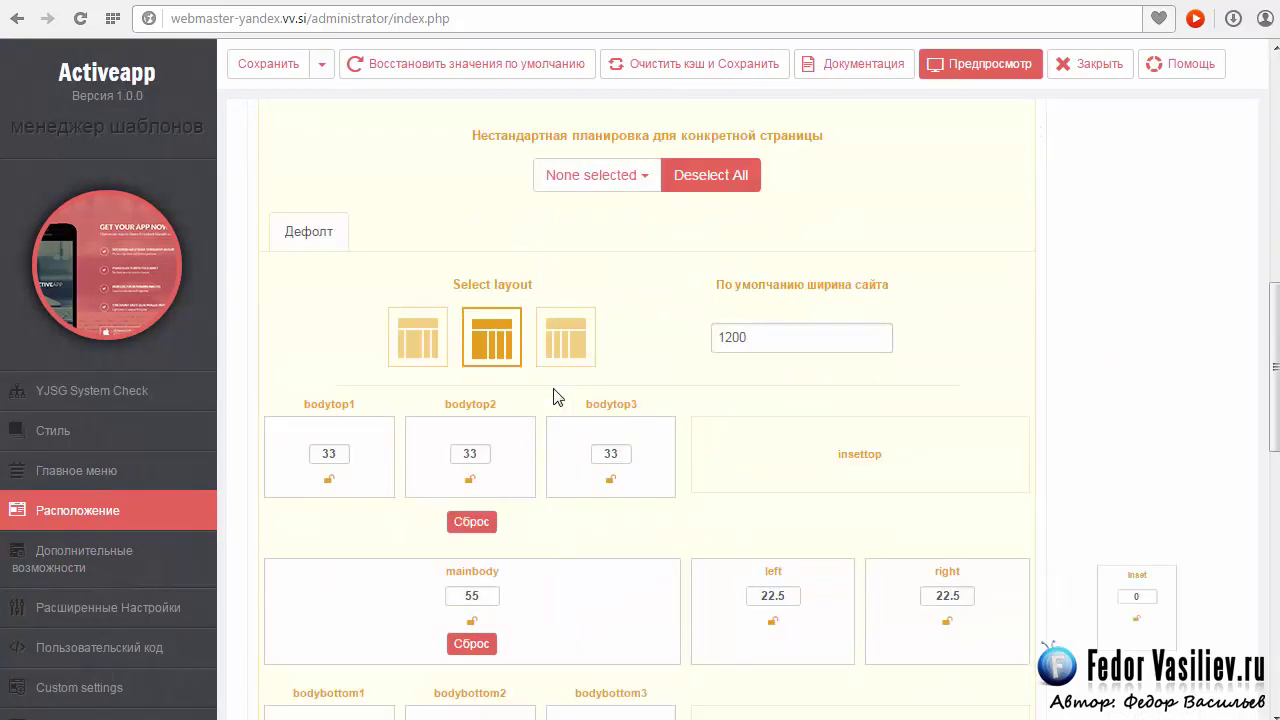
pyautogui.scroll(15, 557, 397)
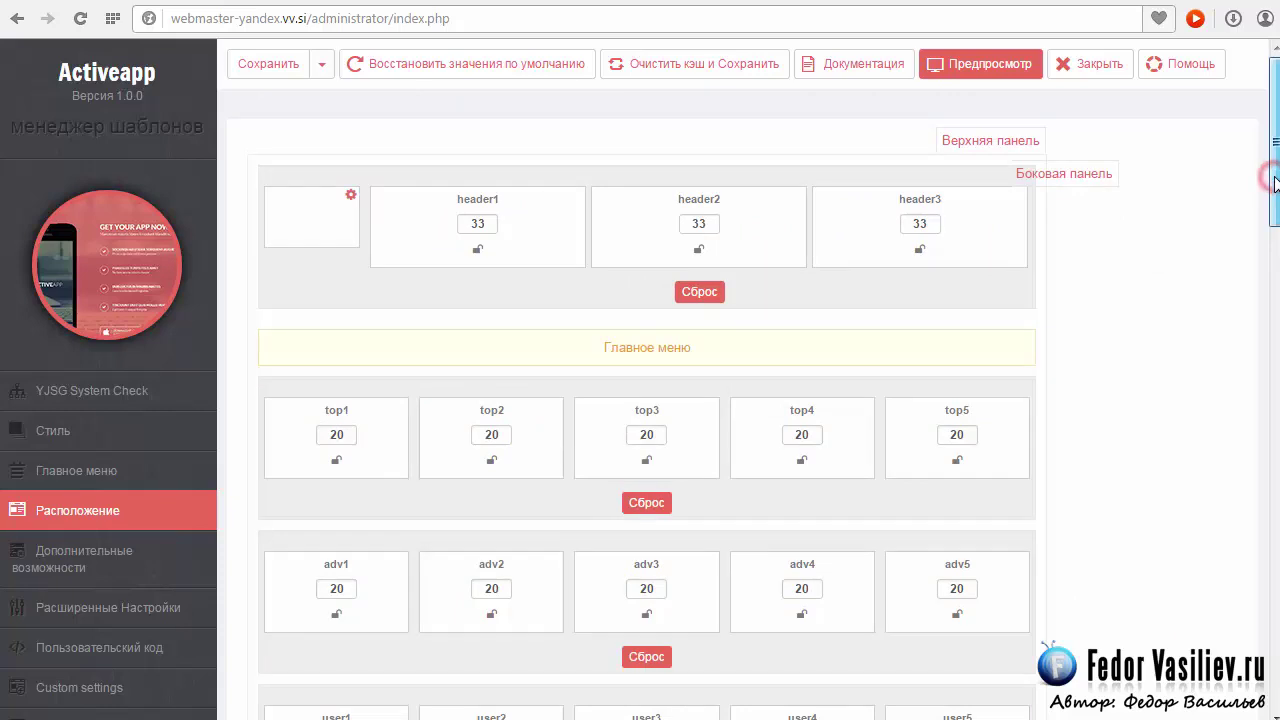
# Switch the top1 position's module chrome from Дефолт to Слайды in the template's Расположение settings
pyautogui.moveTo(1275, 183); pyautogui.dragTo(1277, 233)
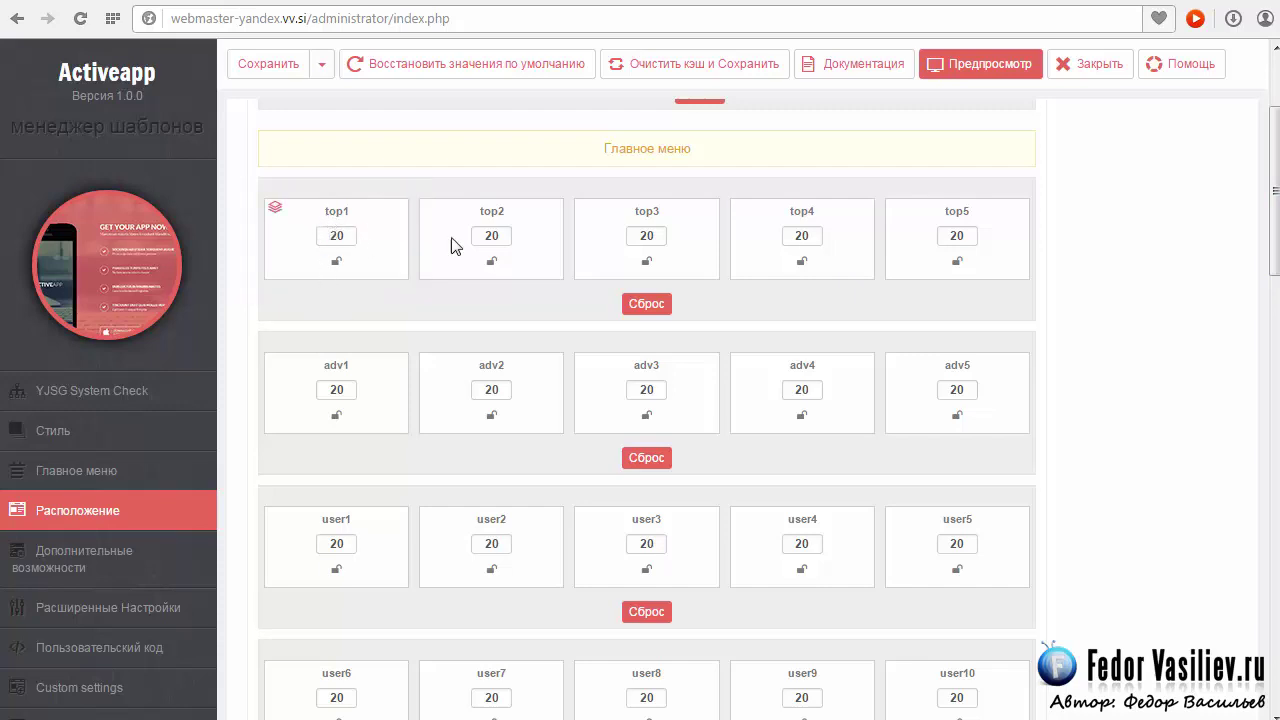
pyautogui.click(275, 213)
pyautogui.scroll(-1, 273, 213)
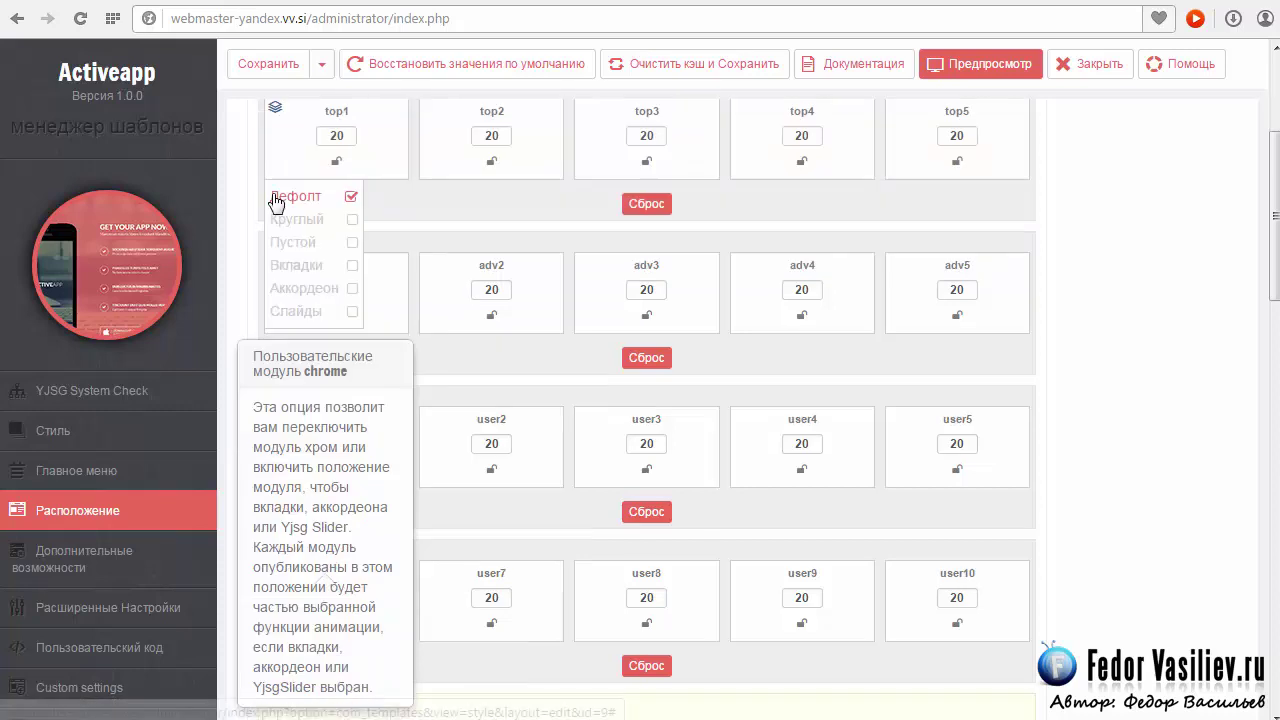
pyautogui.scroll(-1, 294, 391)
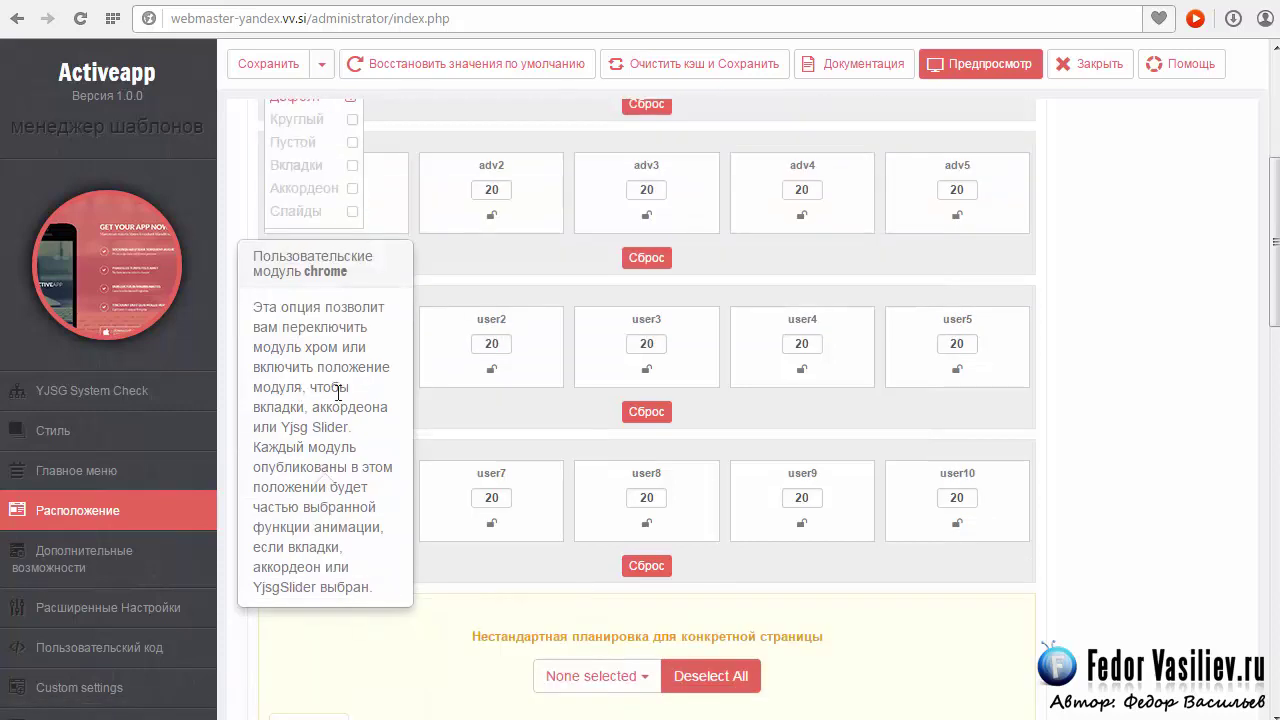
pyautogui.scroll(2, 337, 391)
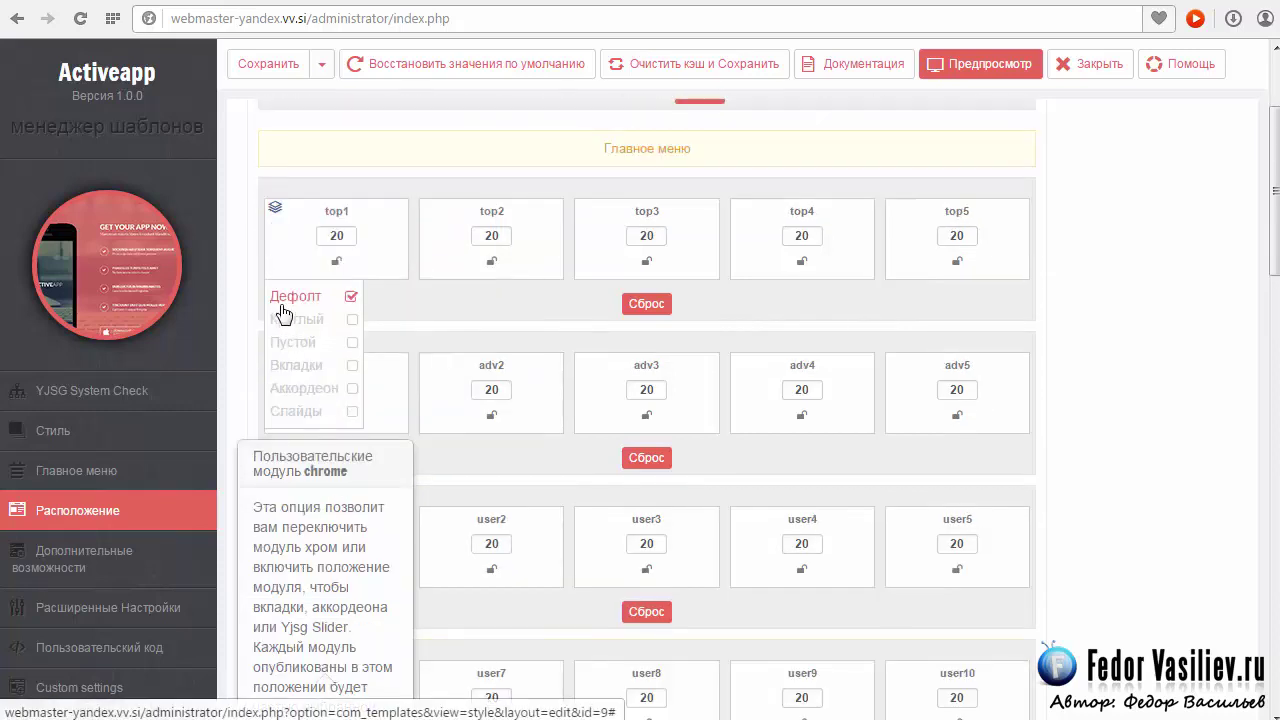
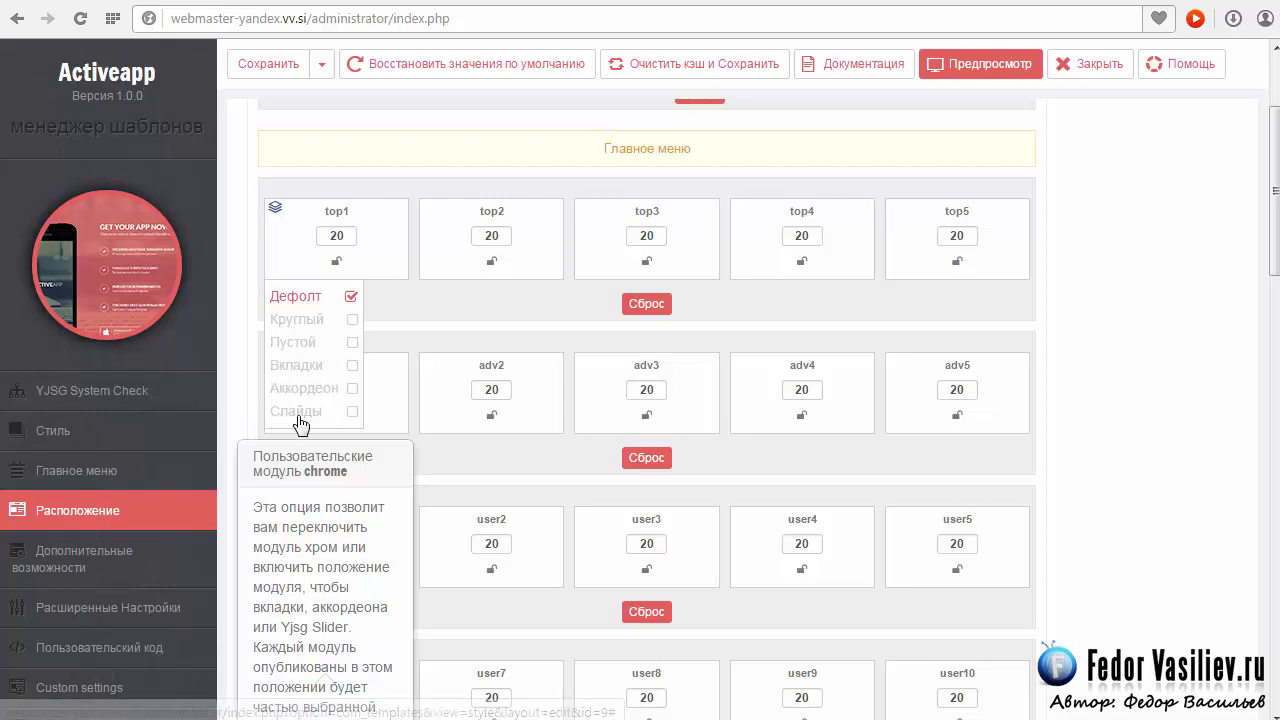
pyautogui.click(350, 414)
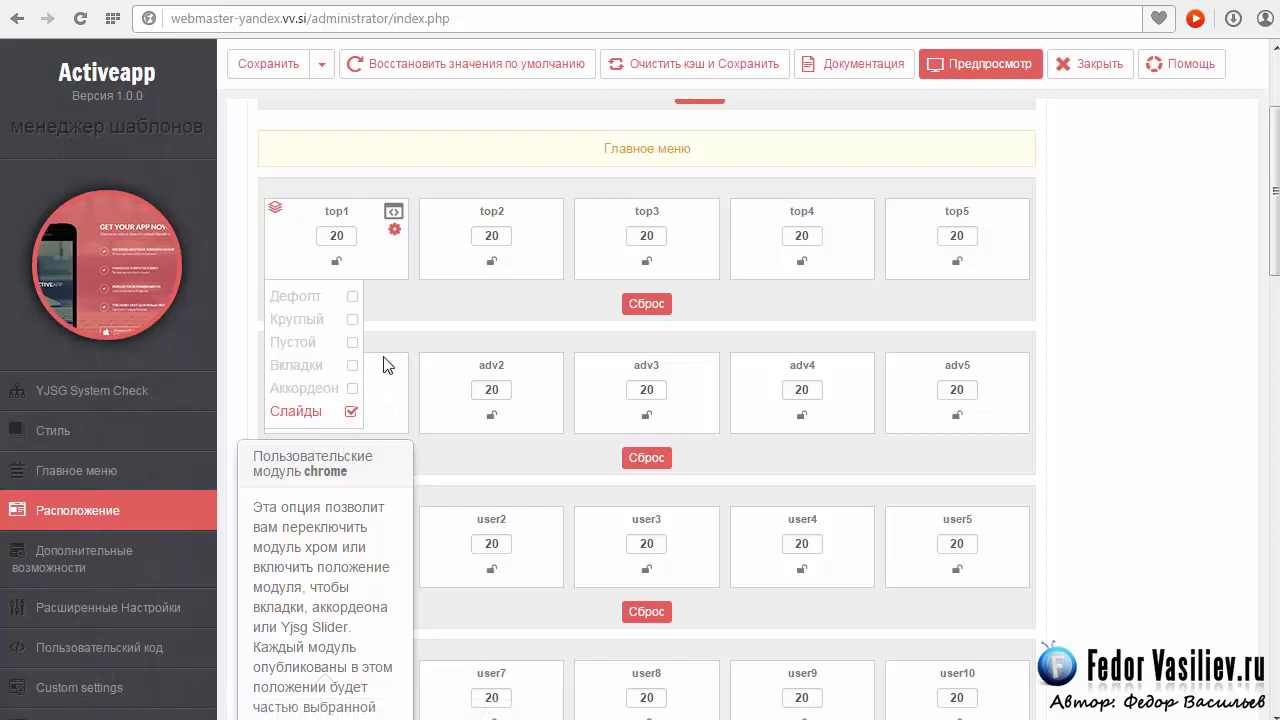
pyautogui.click(400, 294)
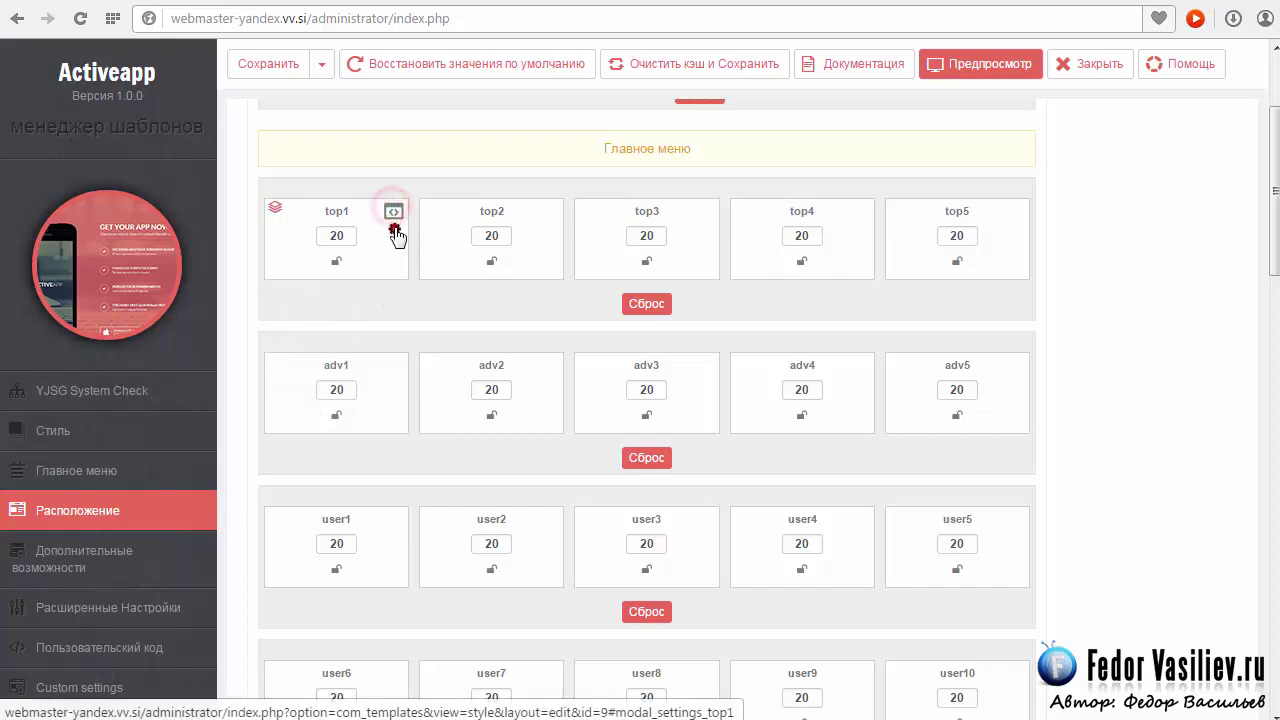
# Open the top1 slider settings and review the auto slide, effect duration, effect type and navigation options
pyautogui.click(395, 232)
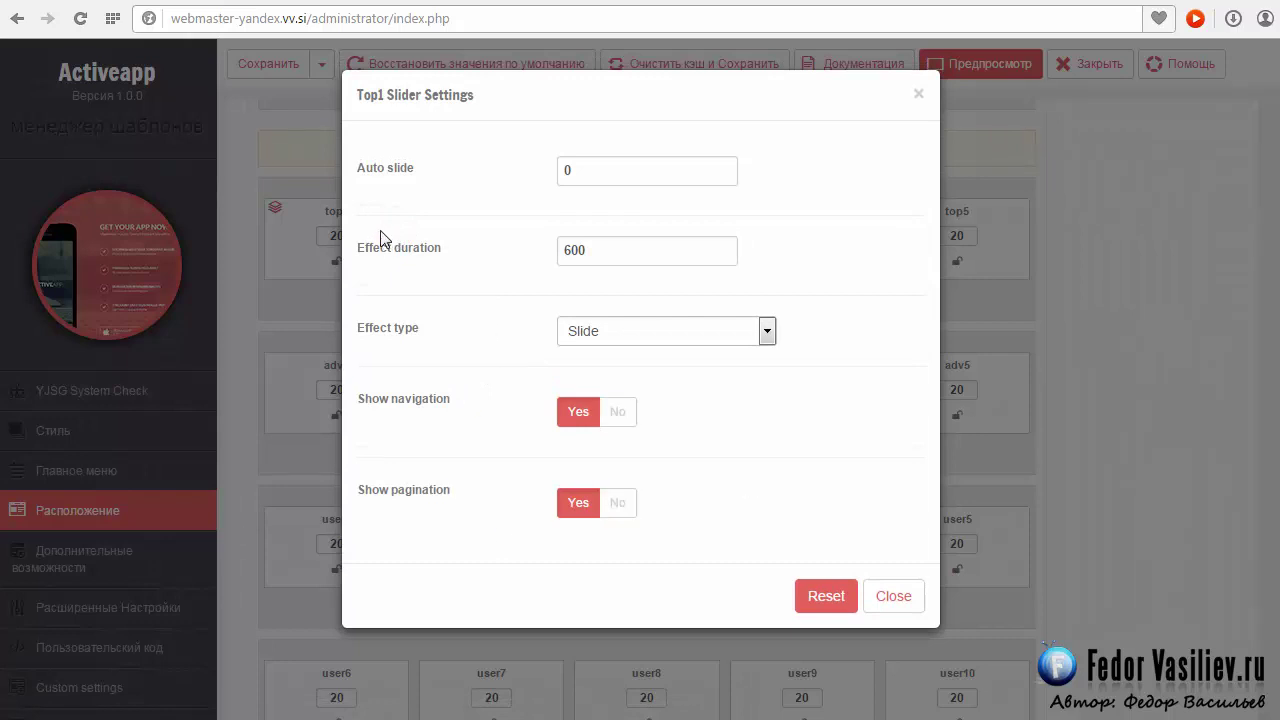
pyautogui.moveTo(646, 174)
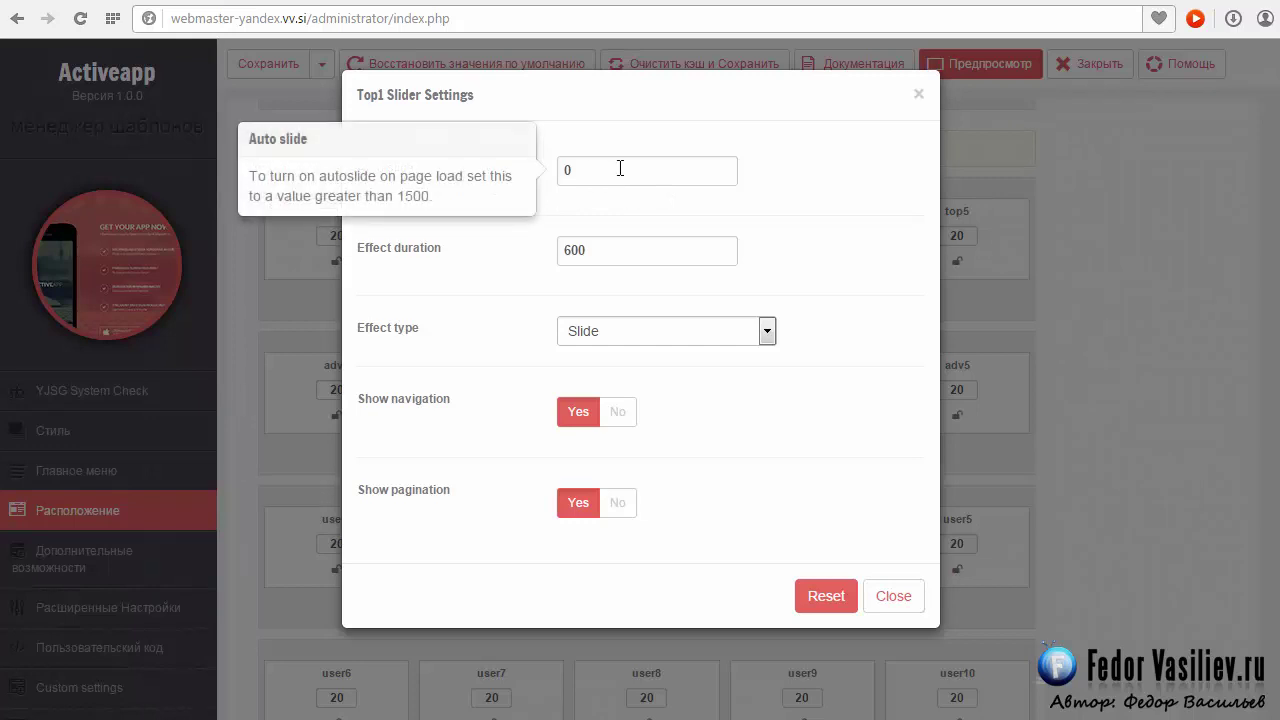
pyautogui.moveTo(591, 173)
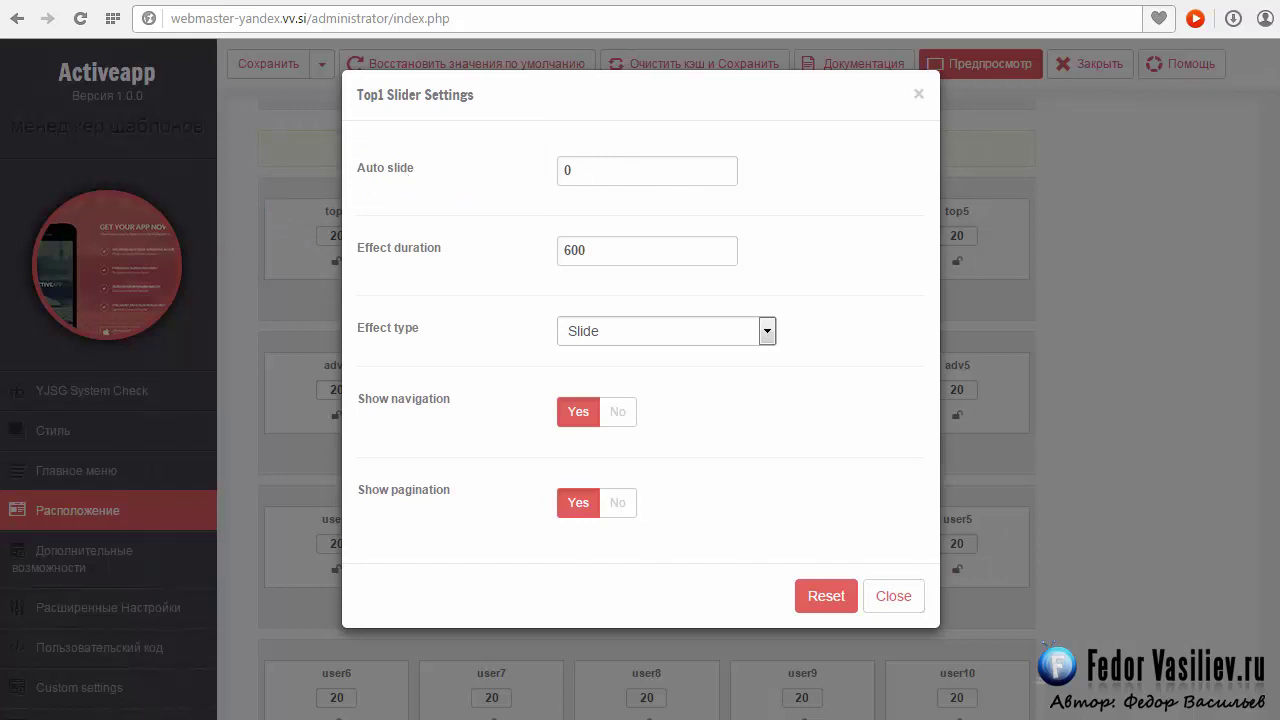
pyautogui.moveTo(357, 248); pyautogui.dragTo(441, 249)
pyautogui.click(588, 249)
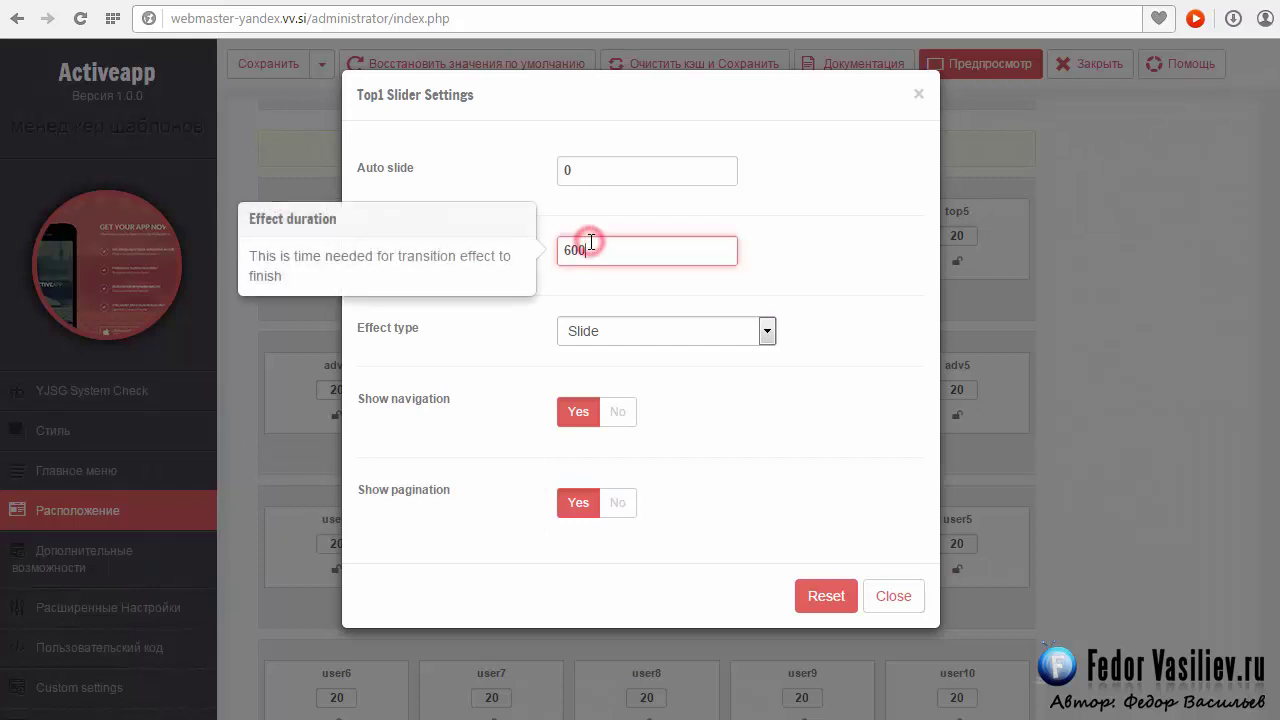
pyautogui.click(605, 249)
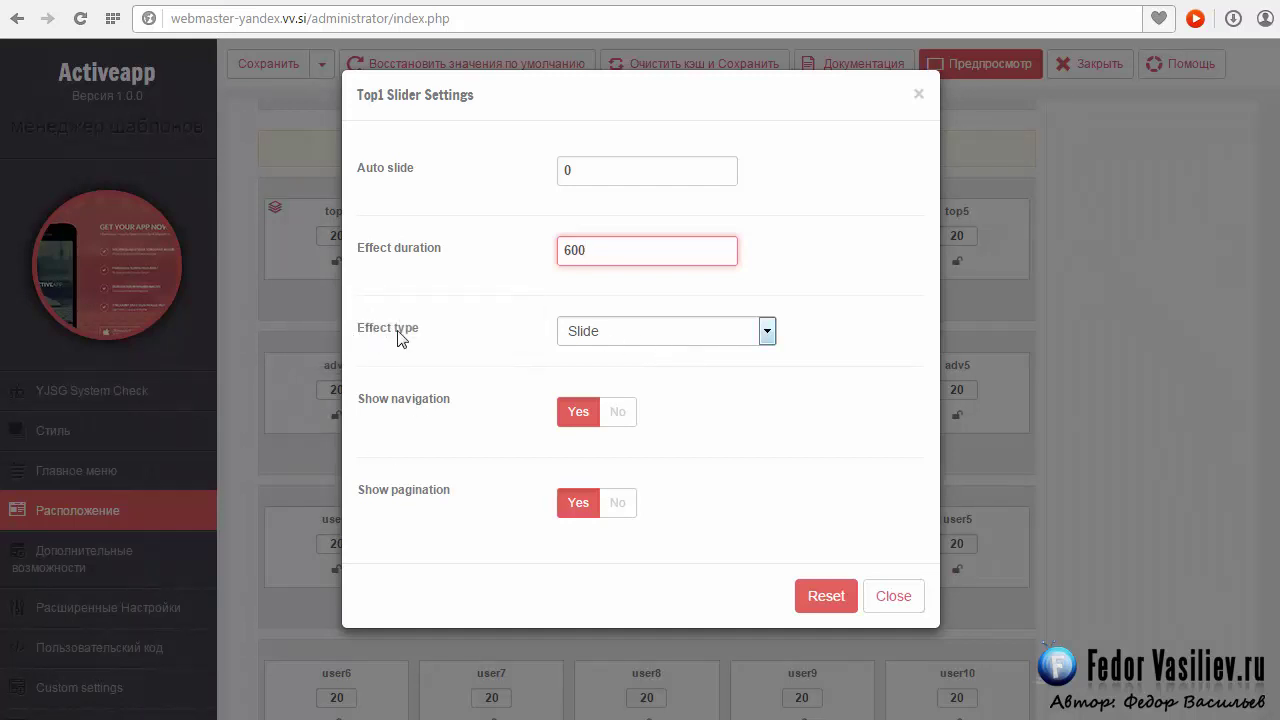
pyautogui.click(680, 325)
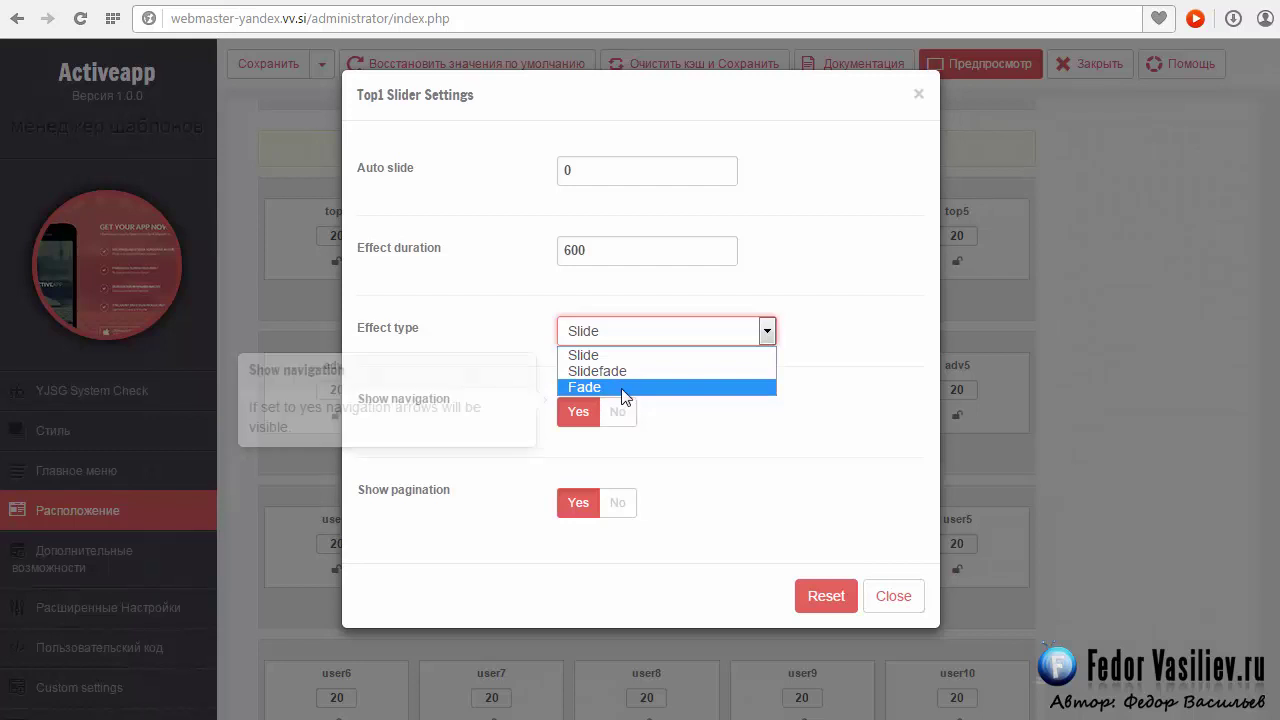
pyautogui.click(500, 342)
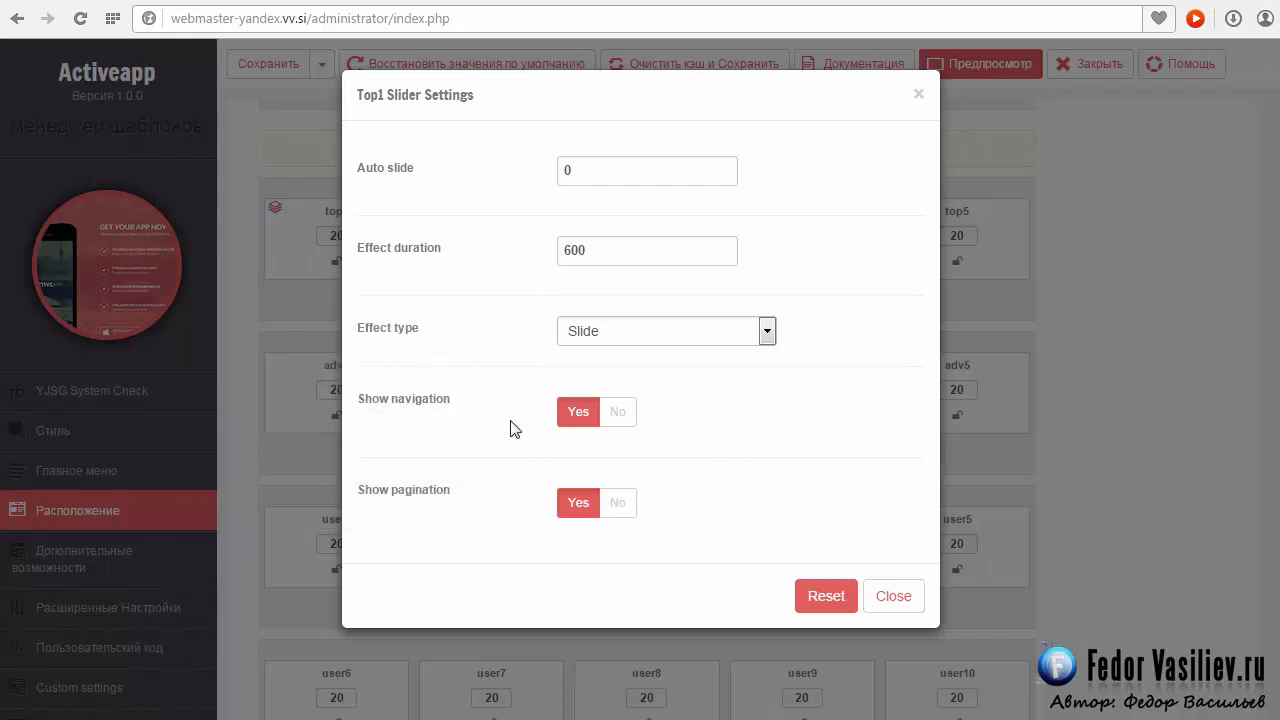
pyautogui.doubleClick(578, 417)
# Compare the site's front page header with the reference landing page's slider, trying out its pagination dots and checking its arrows
pyautogui.click(982, 3)
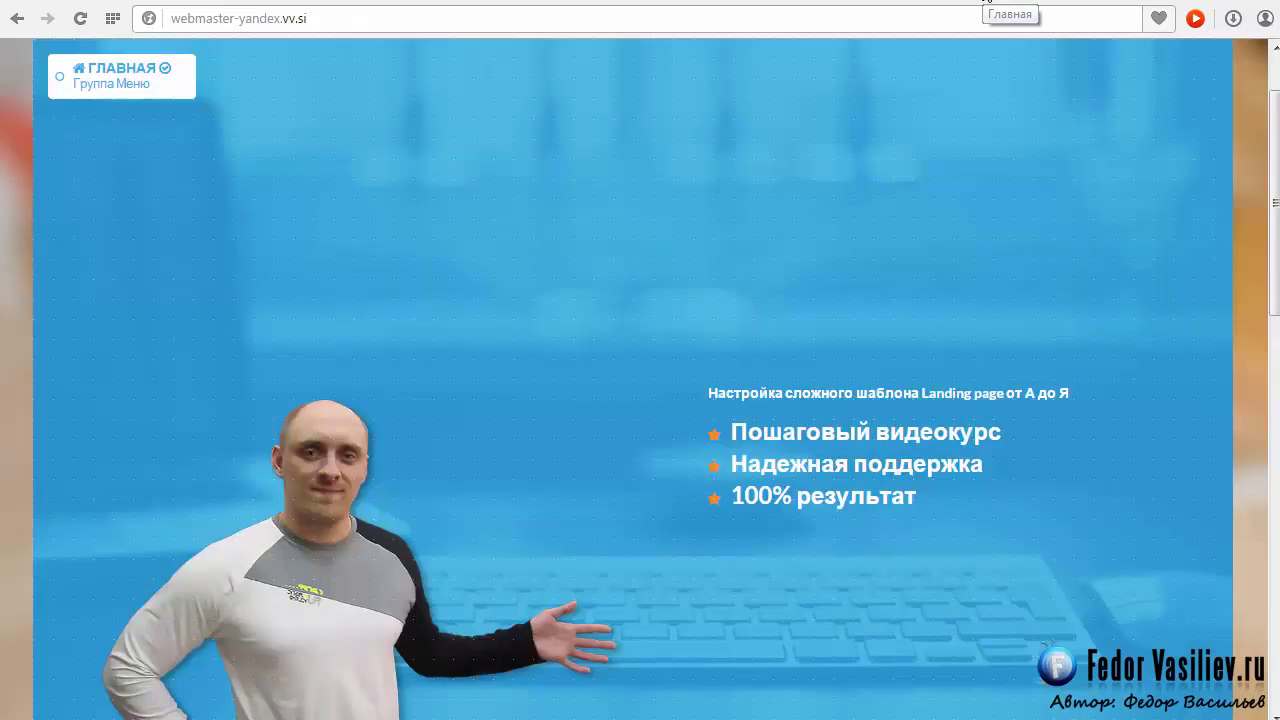
pyautogui.scroll(-5, 842, 295)
pyautogui.scroll(5, 842, 301)
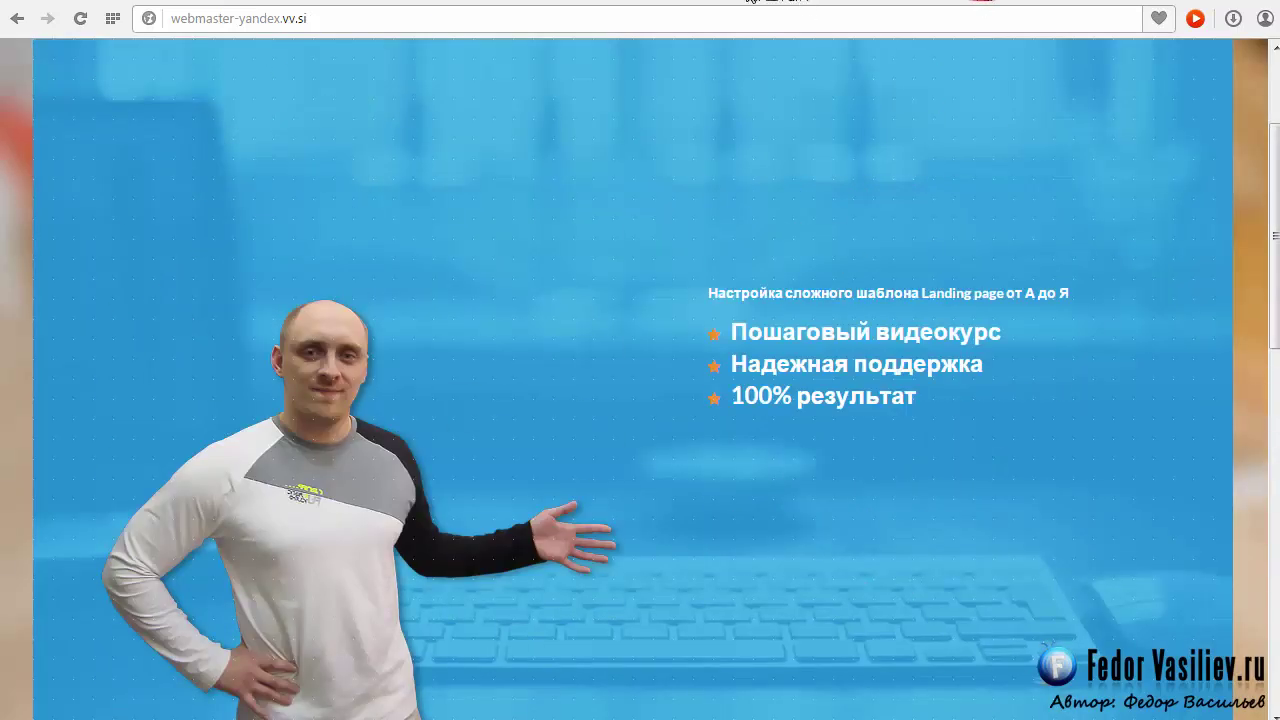
pyautogui.hotkey('ctrl', 'Tab')
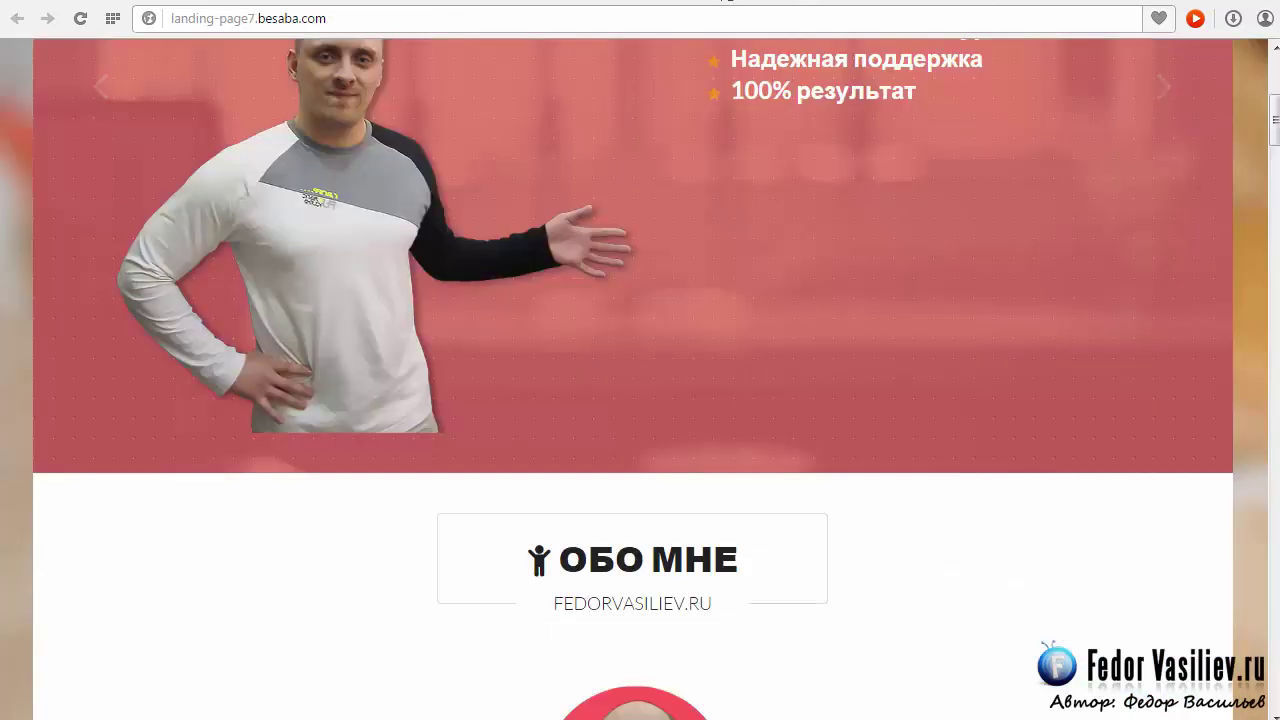
pyautogui.scroll(1, 741, 466)
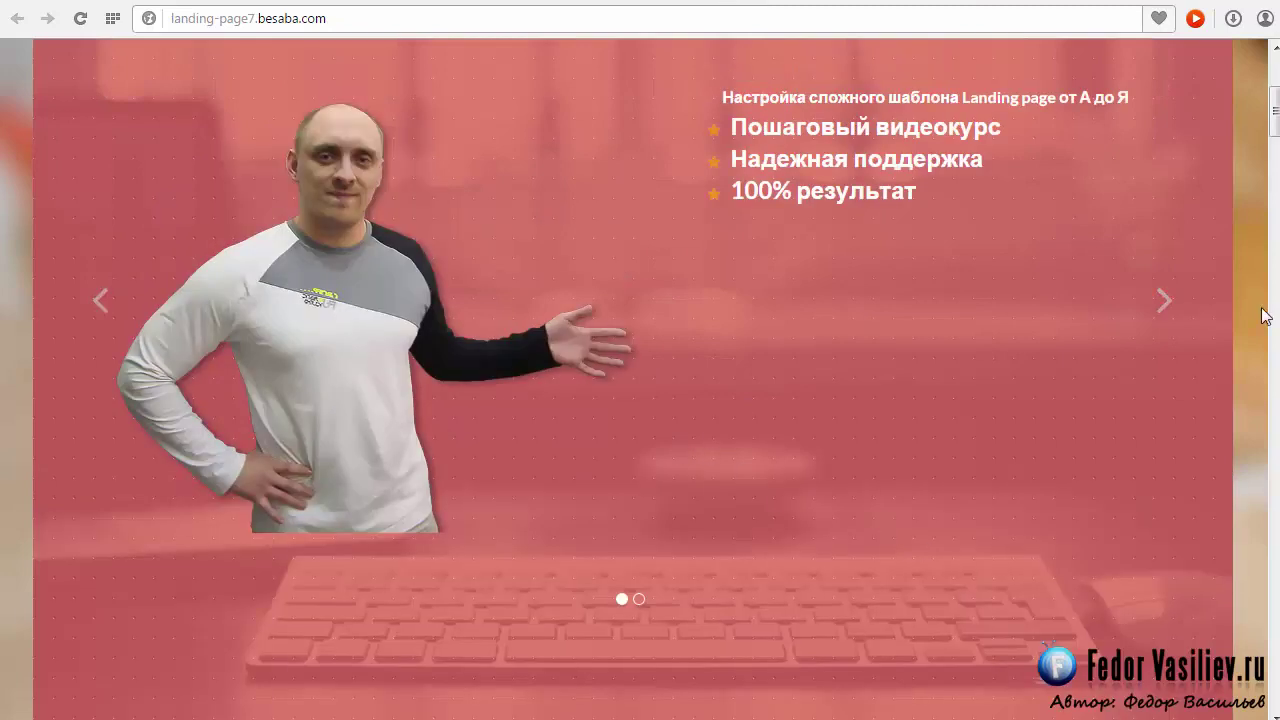
pyautogui.scroll(-2, 1276, 138)
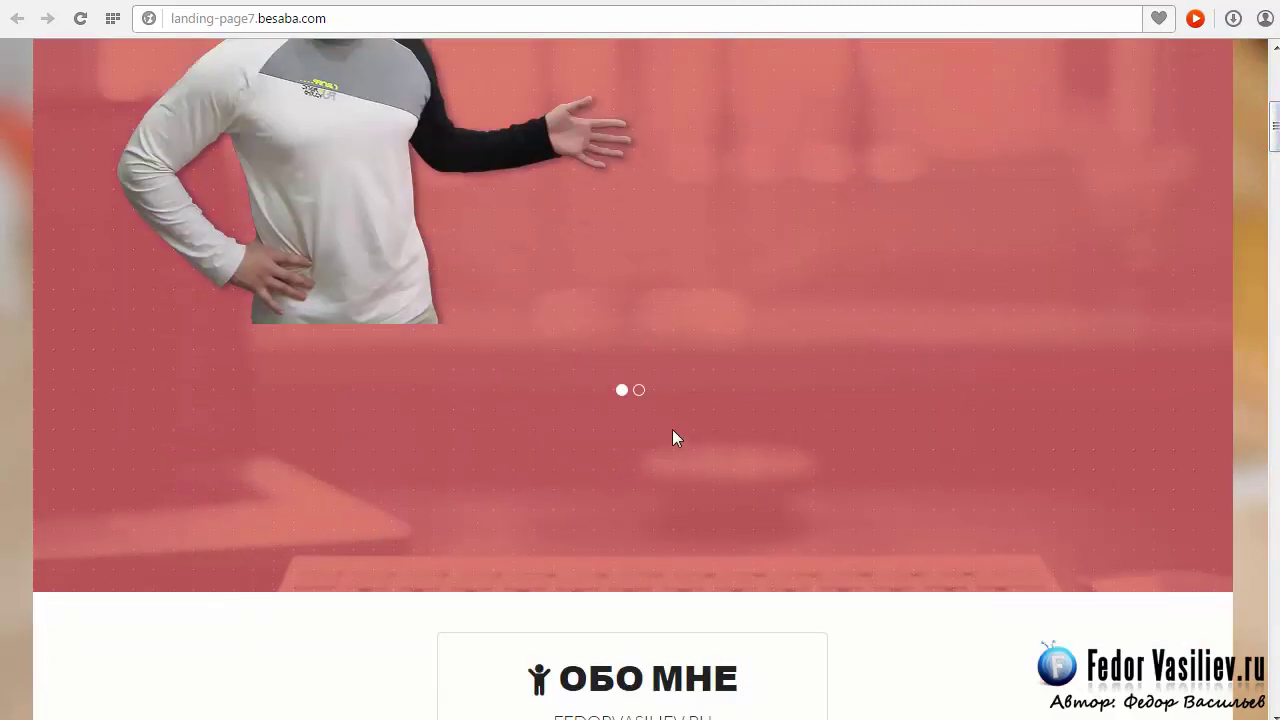
pyautogui.click(638, 391)
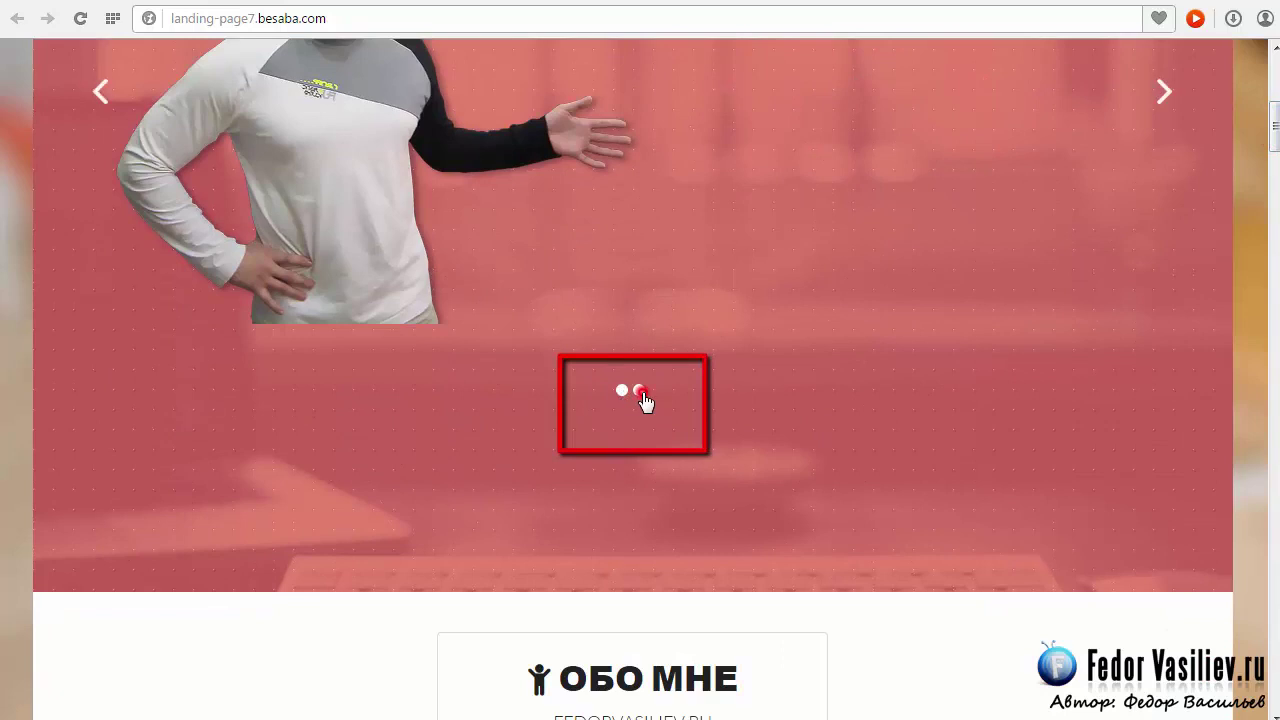
pyautogui.scroll(1, 607, 455)
pyautogui.click(624, 463)
pyautogui.scroll(-1, 612, 480)
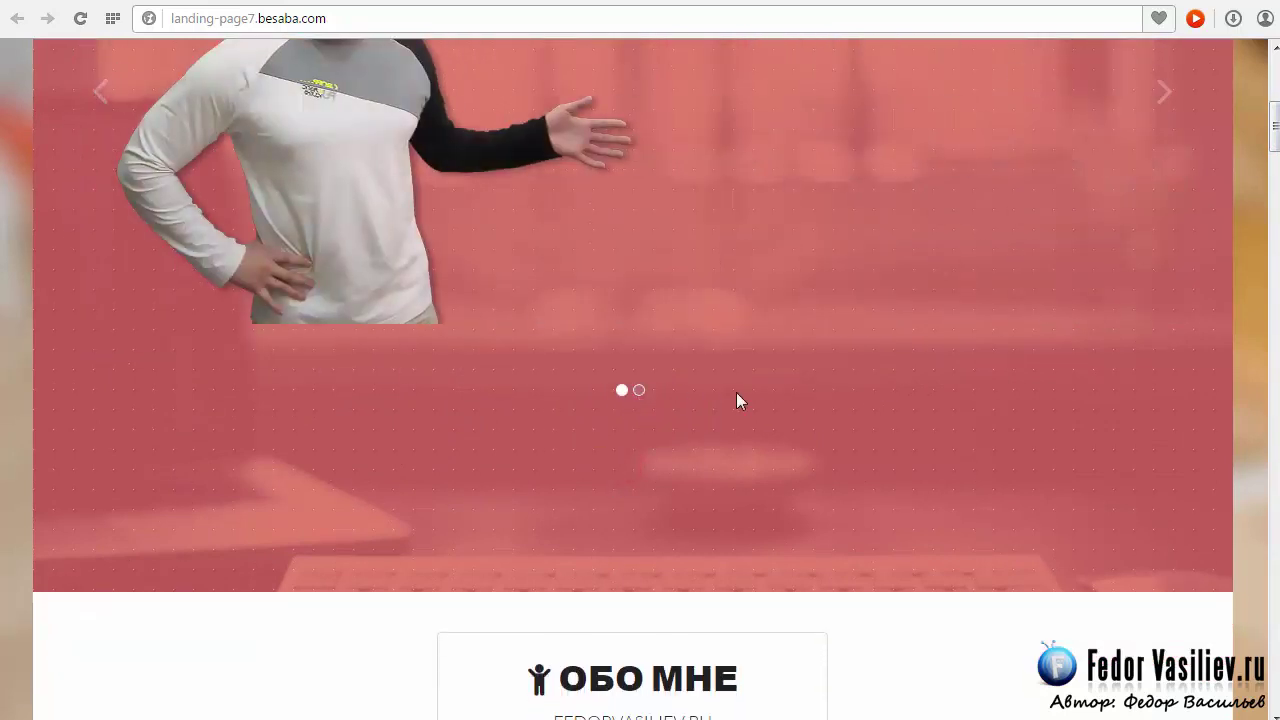
pyautogui.scroll(2, 683, 531)
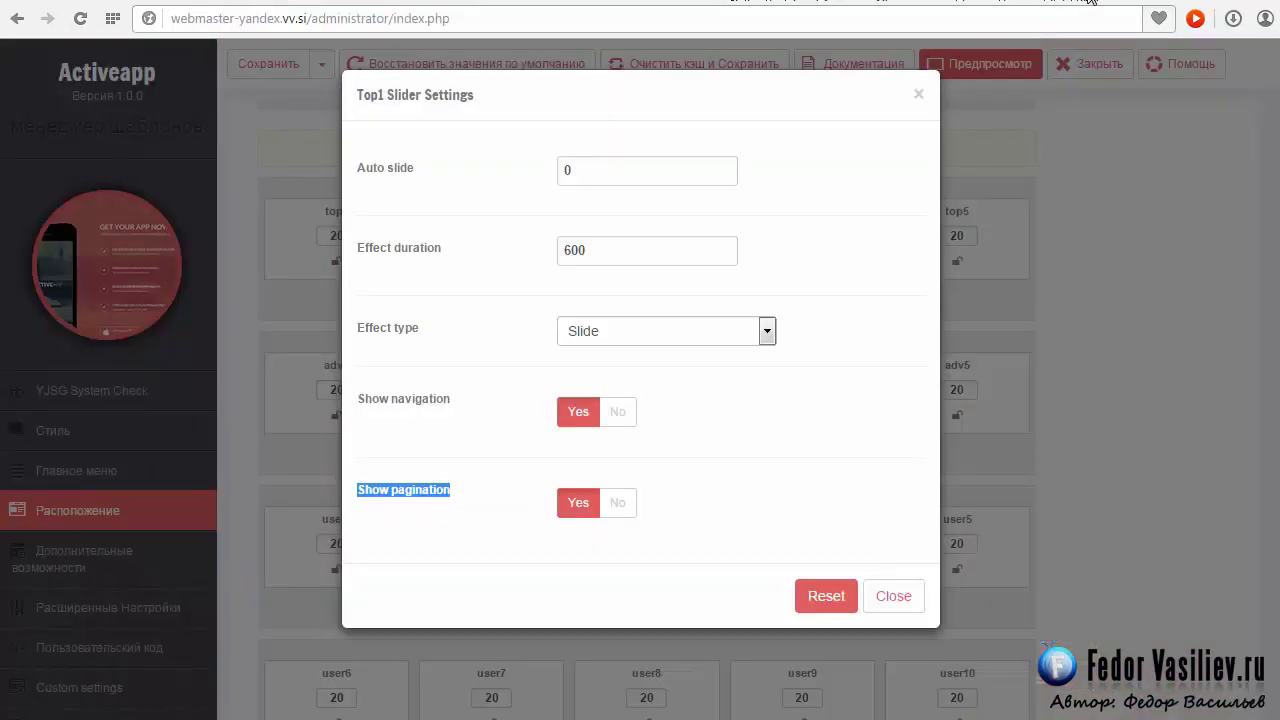
# Set the top1 slider's effect type to Slidefade, close its settings and save the template style
pyautogui.moveTo(563, 520)
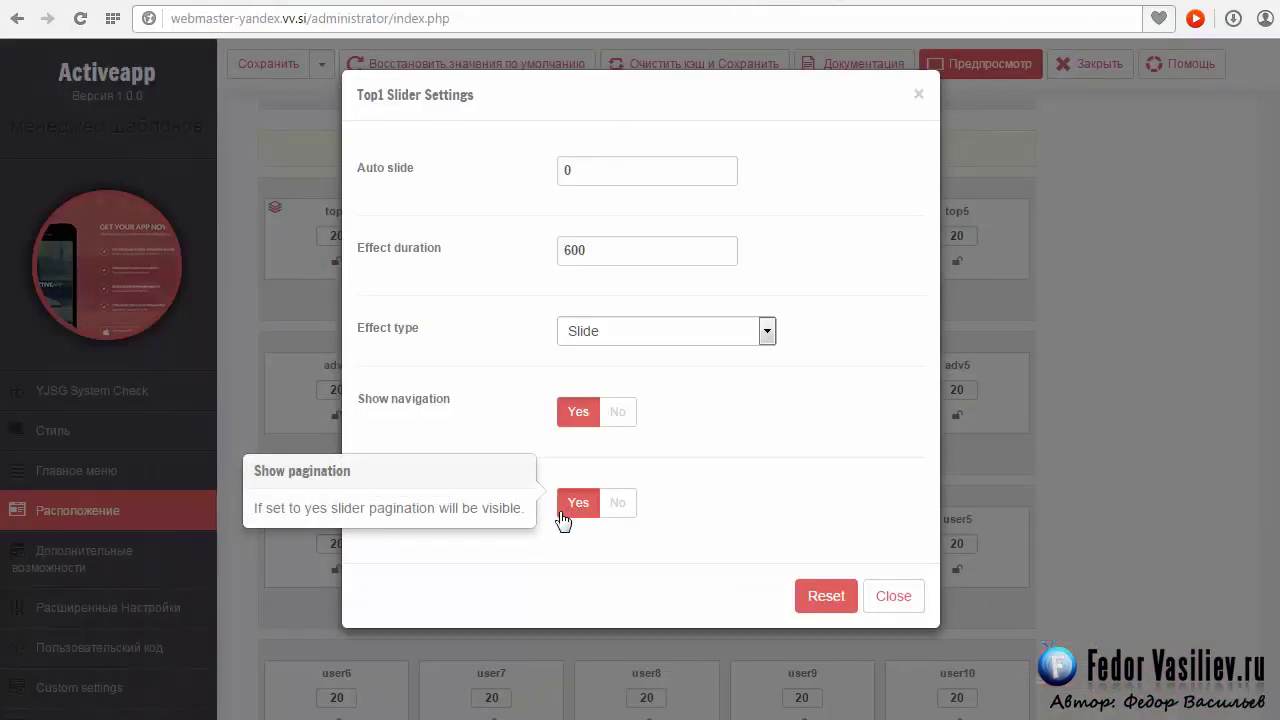
pyautogui.tripleClick(420, 510)
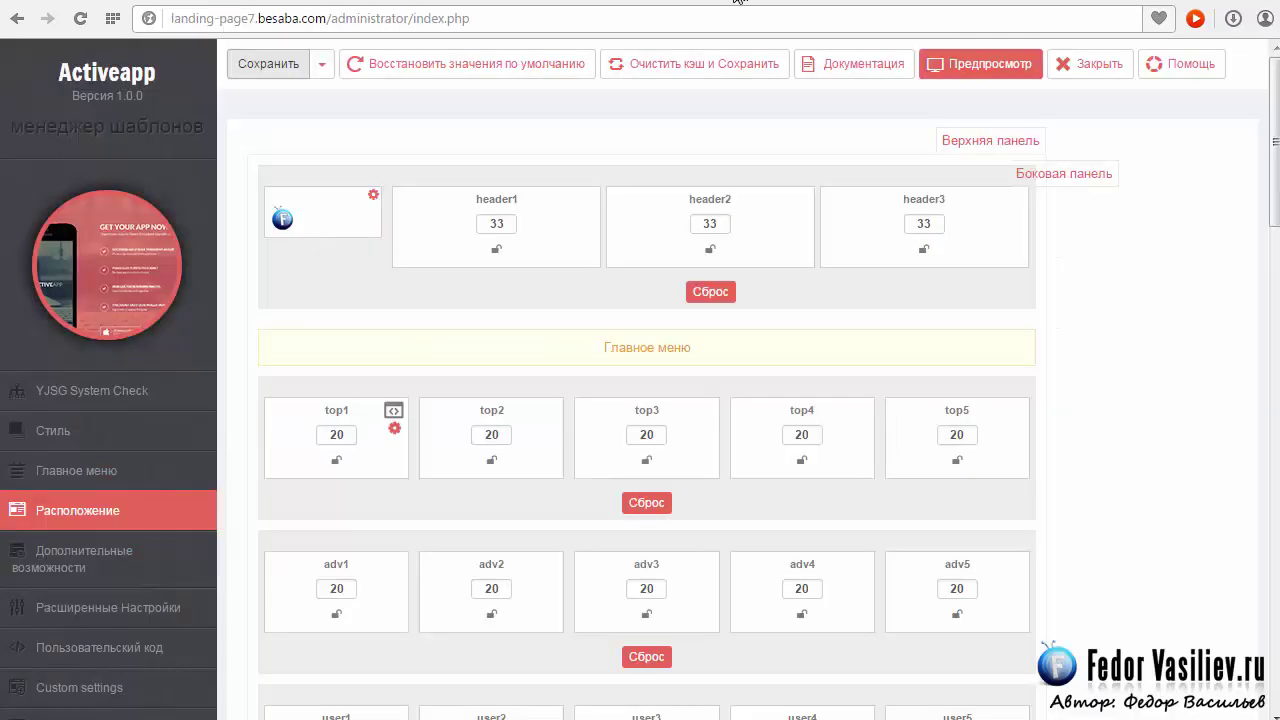
pyautogui.click(770, 0)
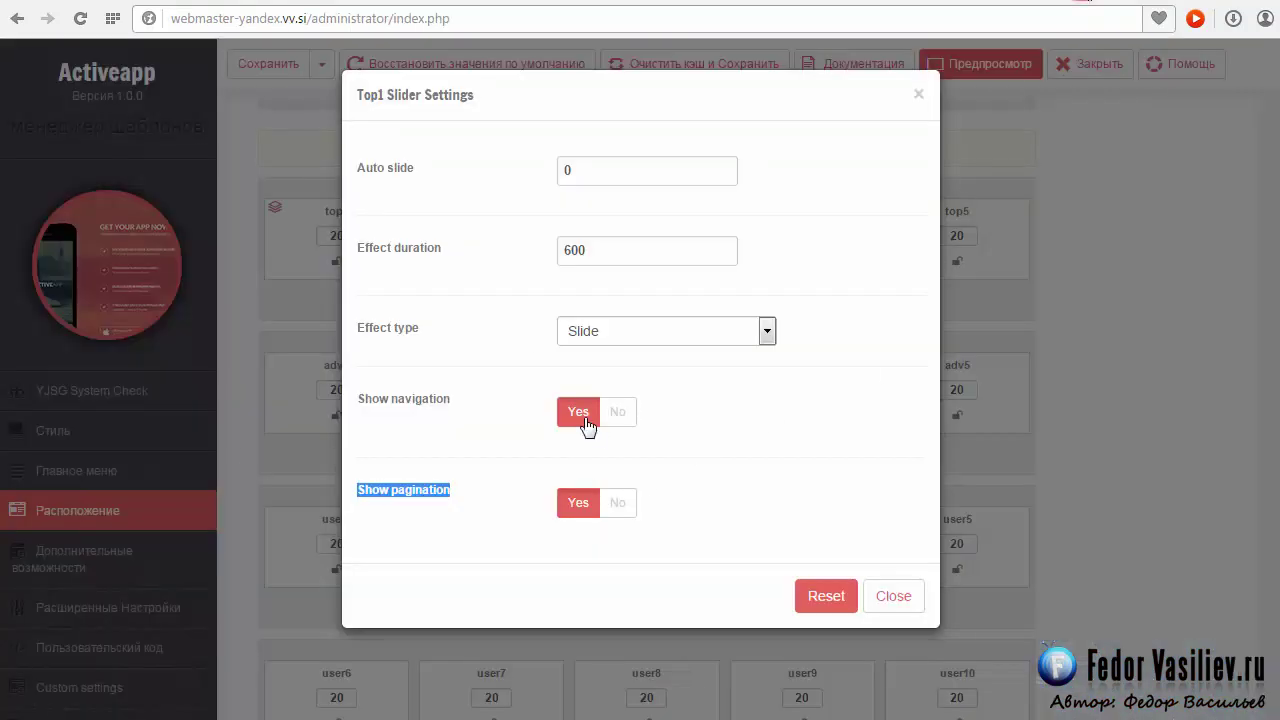
pyautogui.click(766, 331)
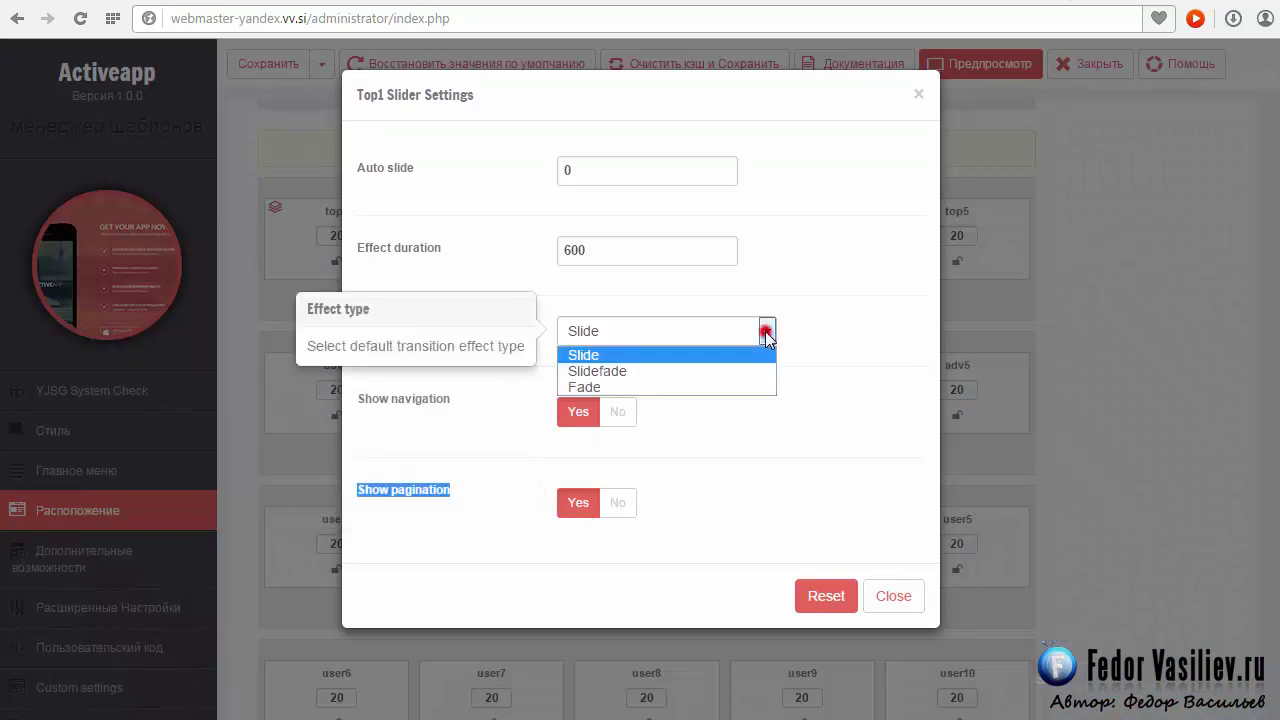
pyautogui.click(664, 373)
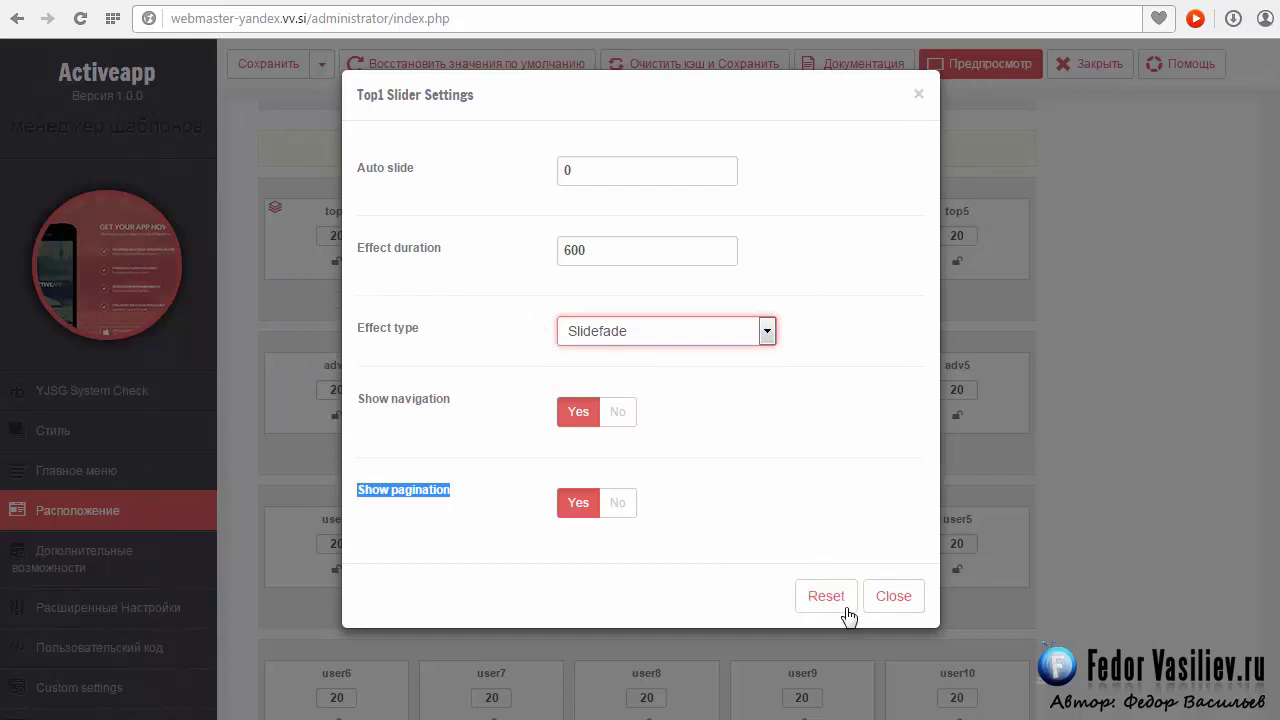
pyautogui.click(906, 600)
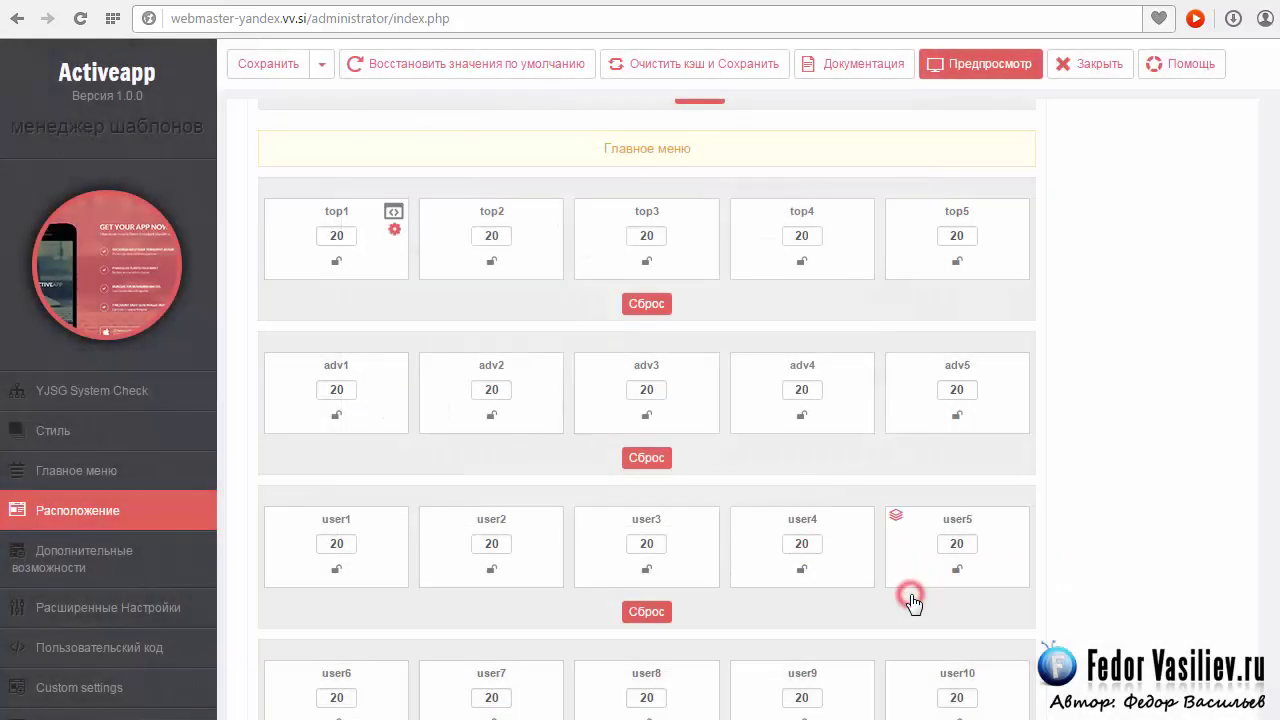
pyautogui.click(266, 68)
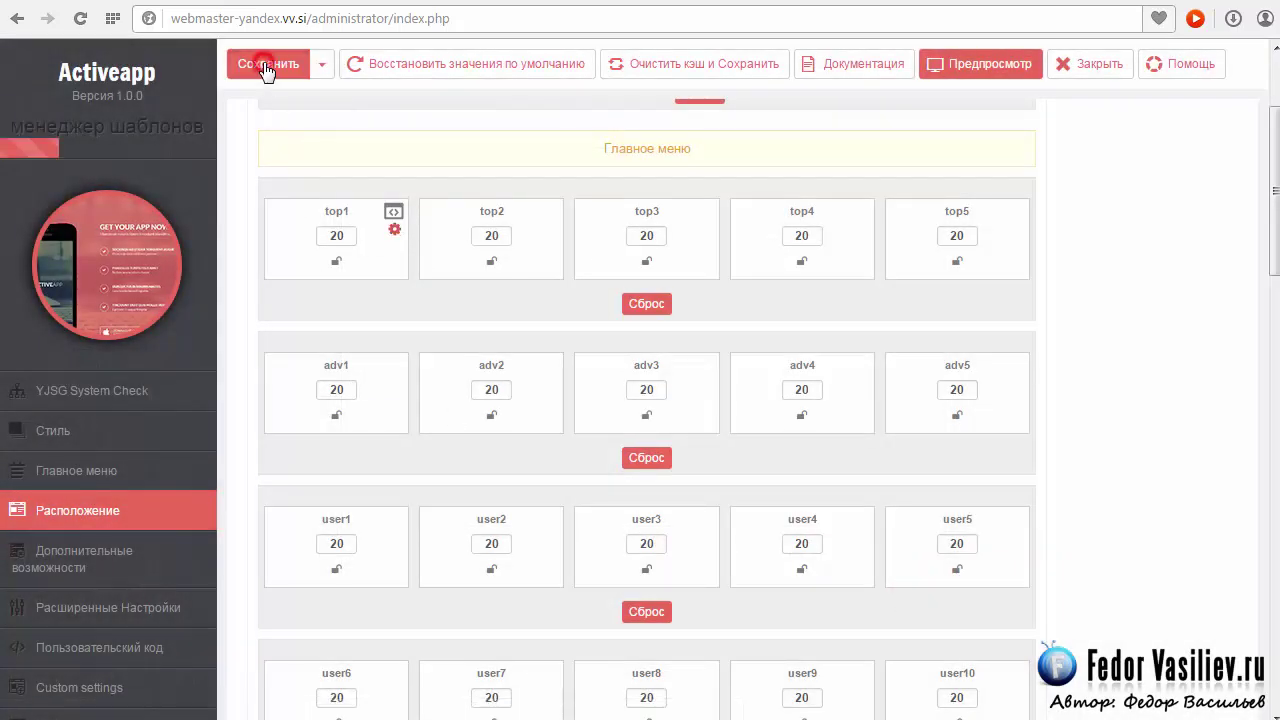
# Reload the site's front page and check the header slider's navigation arrows and pagination dots
pyautogui.click(966, 2)
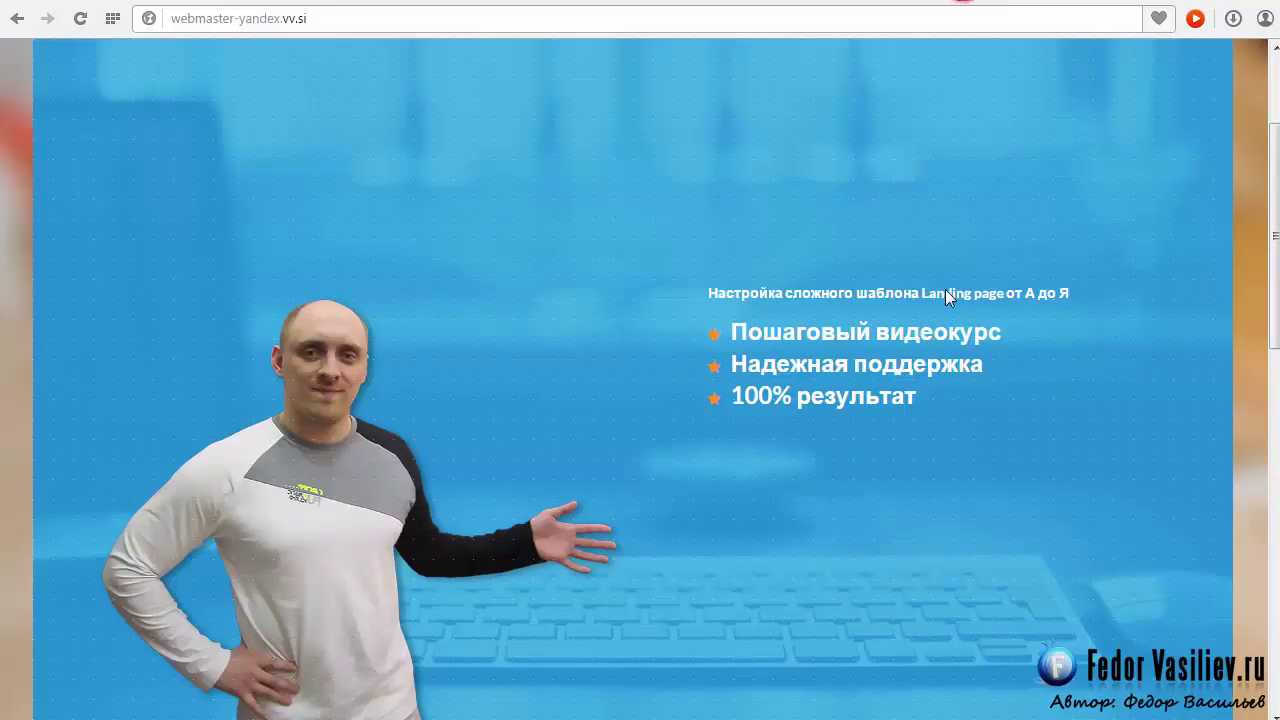
pyautogui.scroll(-4, 946, 289)
pyautogui.scroll(6, 946, 289)
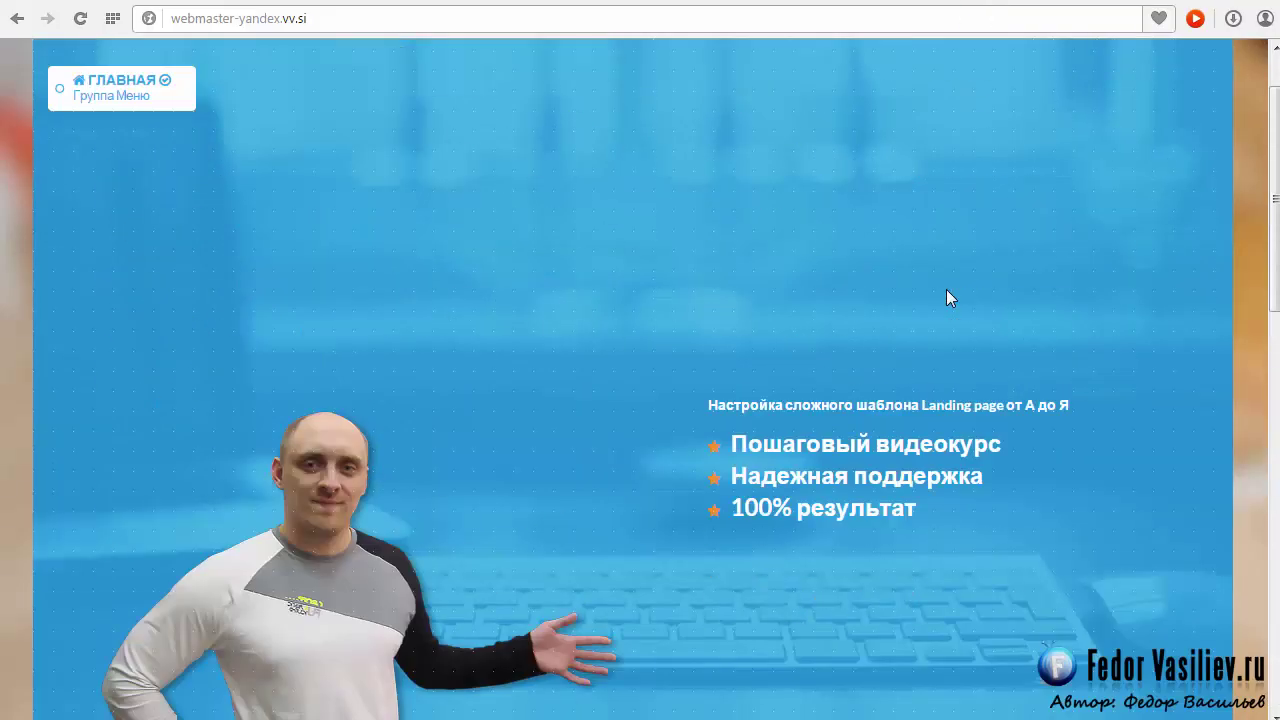
pyautogui.click(80, 18)
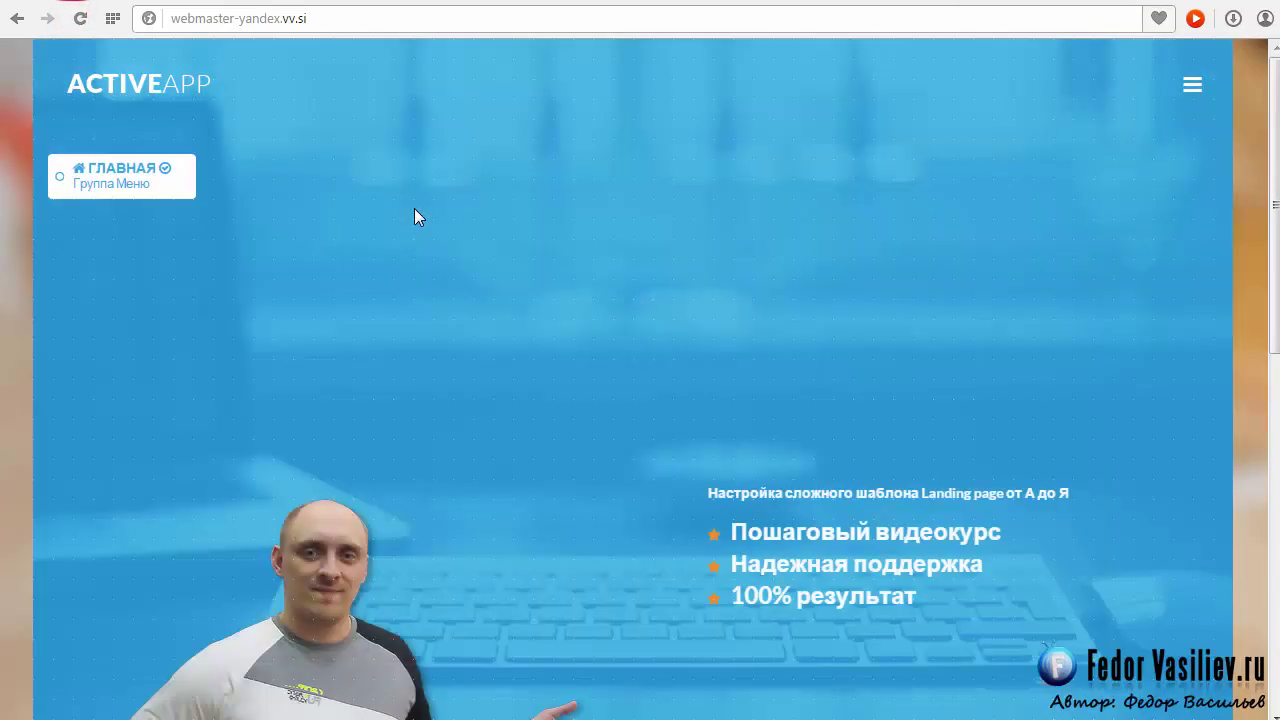
pyautogui.scroll(-4, 414, 208)
pyautogui.scroll(3, 1088, 373)
pyautogui.scroll(-3, 1035, 312)
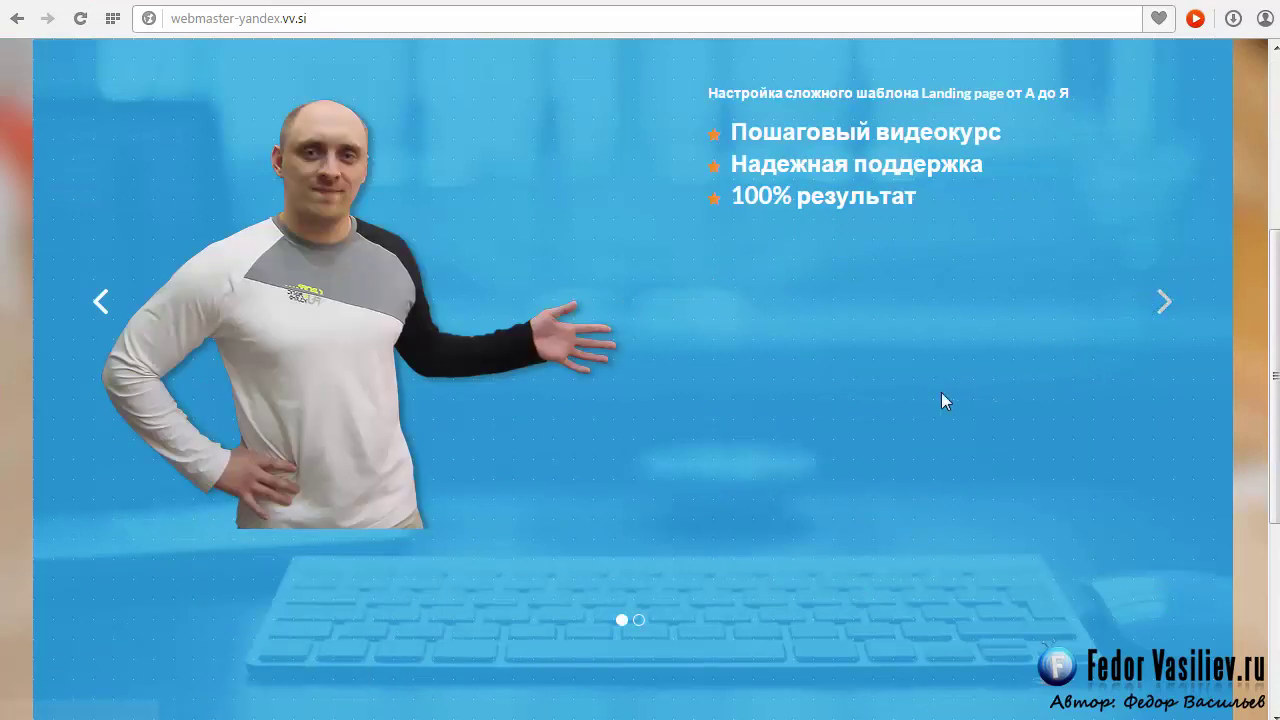
pyautogui.scroll(-4, 920, 385)
pyautogui.scroll(5, 729, 437)
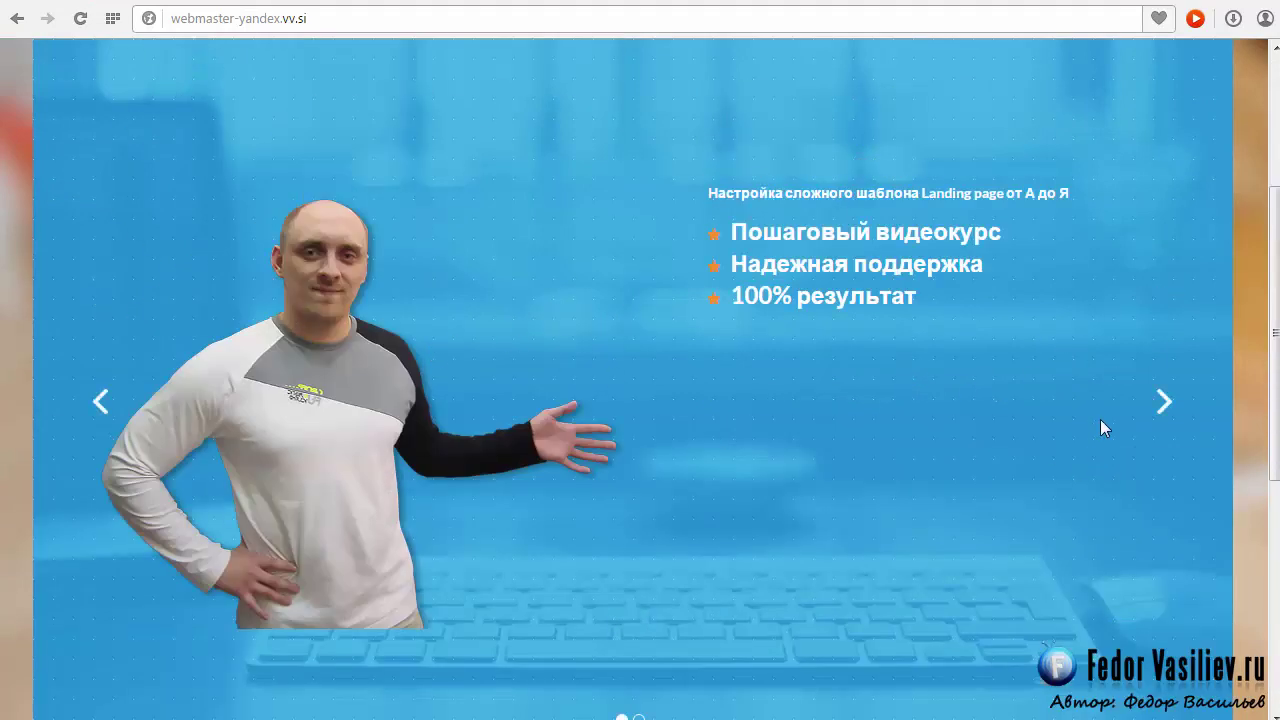
pyautogui.scroll(-3, 740, 334)
pyautogui.scroll(1, 643, 543)
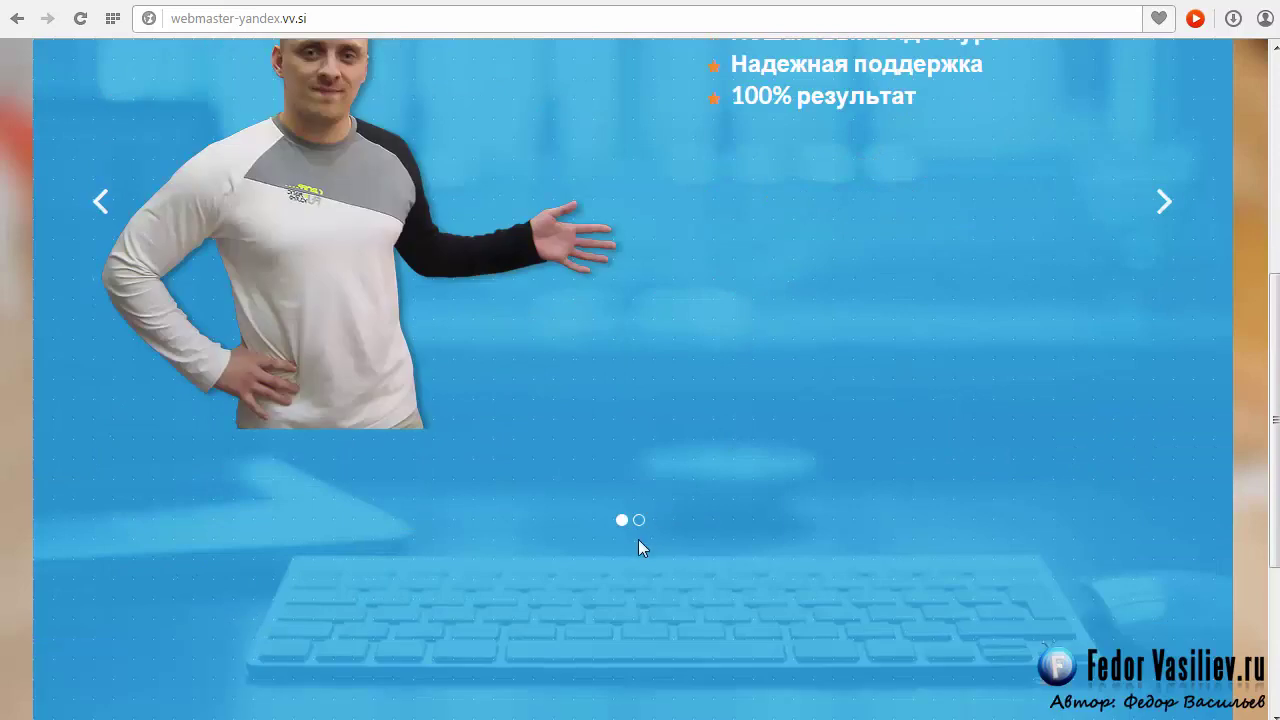
# Try out the header slider's pagination dots and both navigation arrows on the site's front page
pyautogui.click(640, 522)
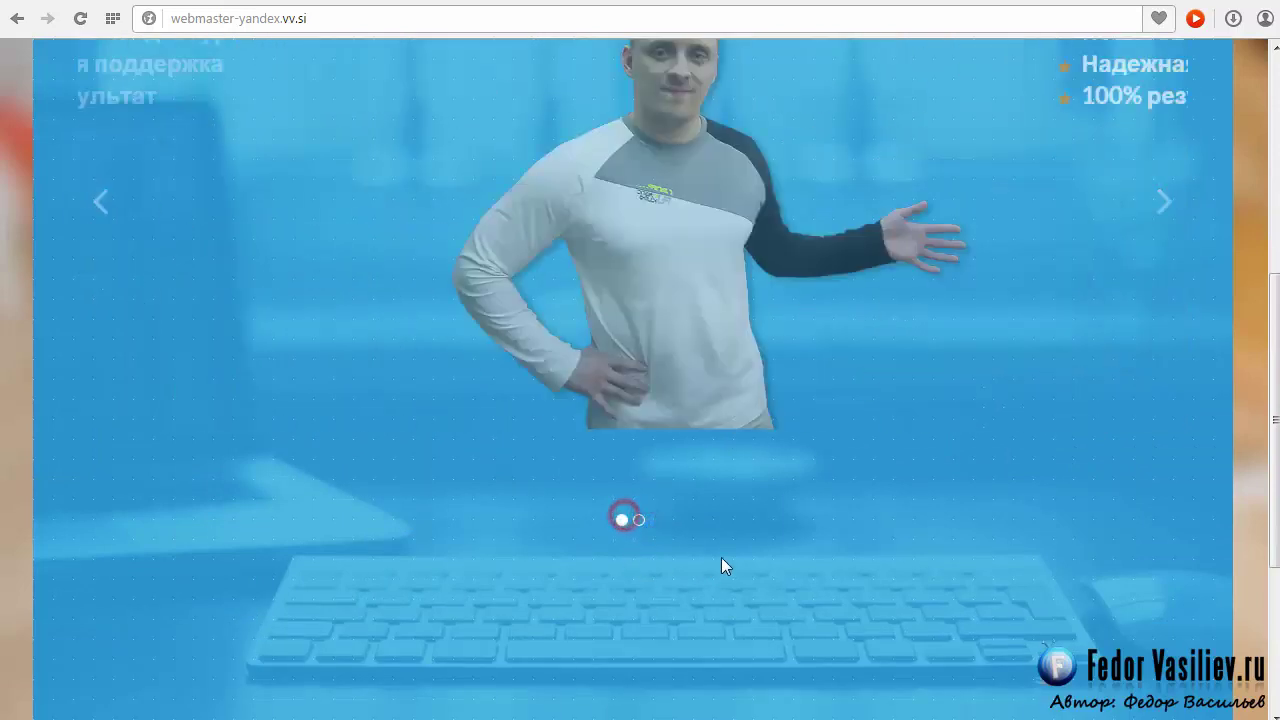
pyautogui.scroll(4, 721, 557)
pyautogui.scroll(-3, 1150, 500)
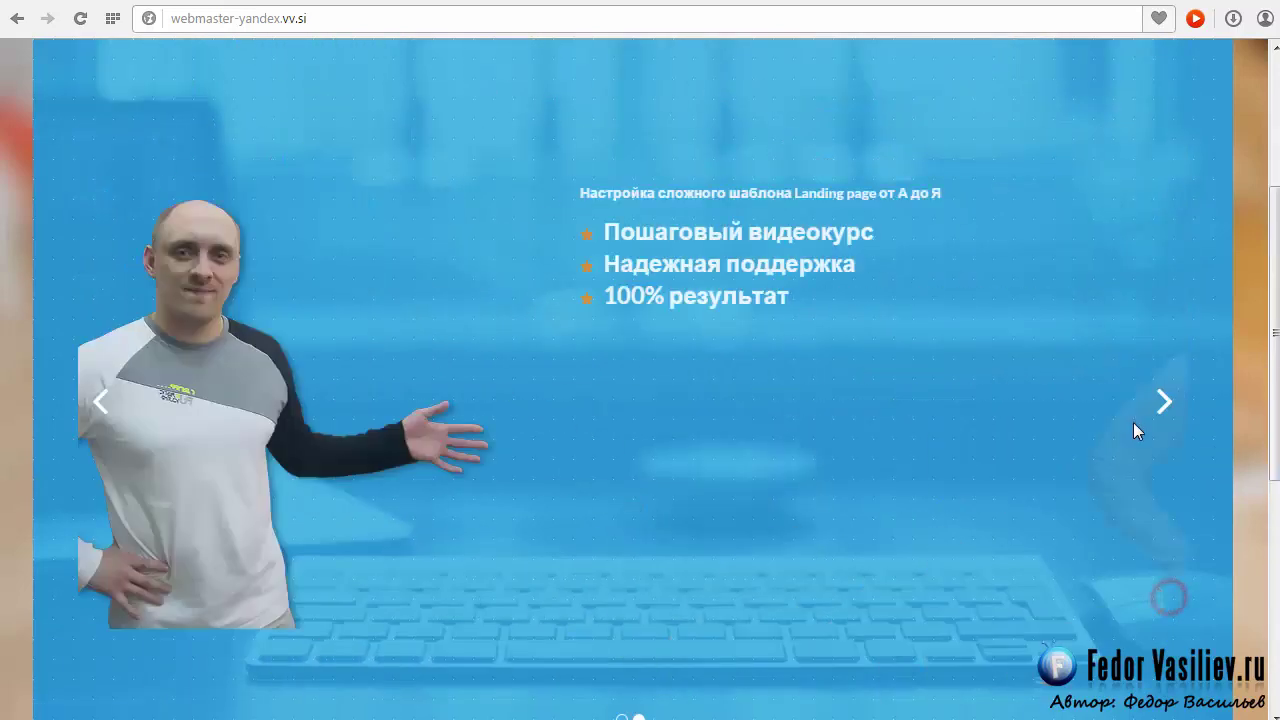
pyautogui.click(95, 302)
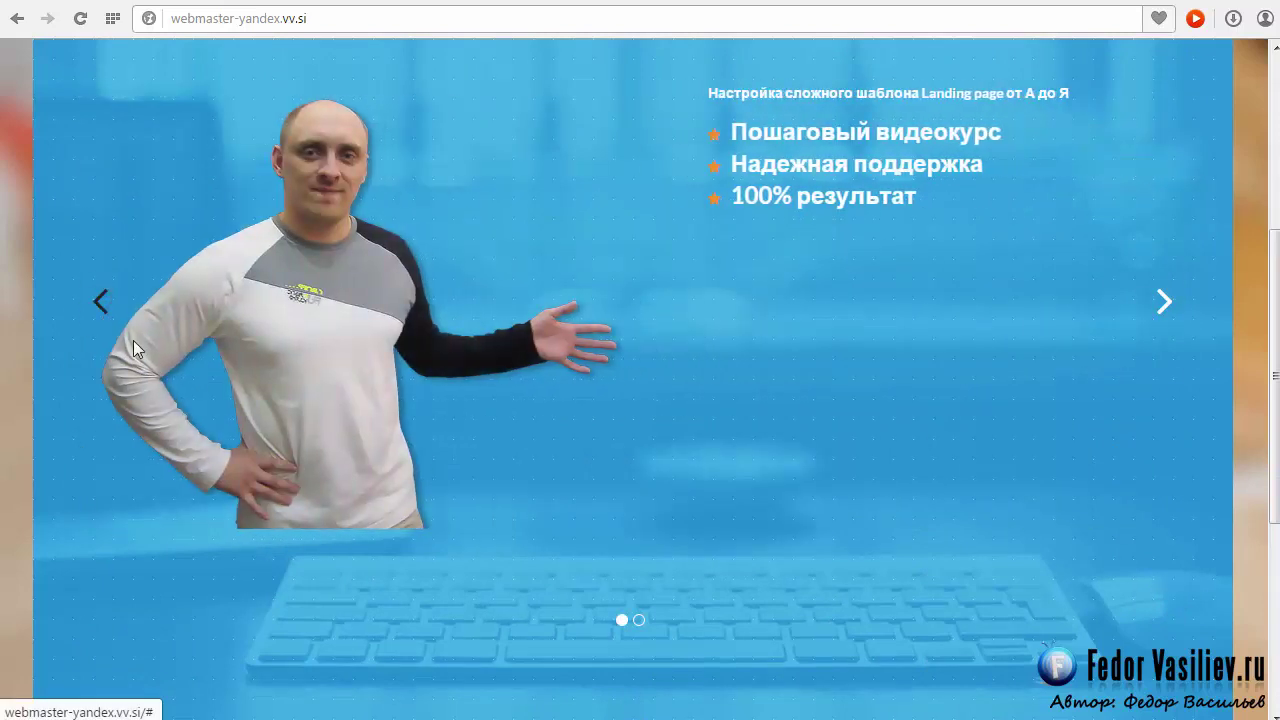
pyautogui.scroll(3, 970, 424)
pyautogui.click(1167, 604)
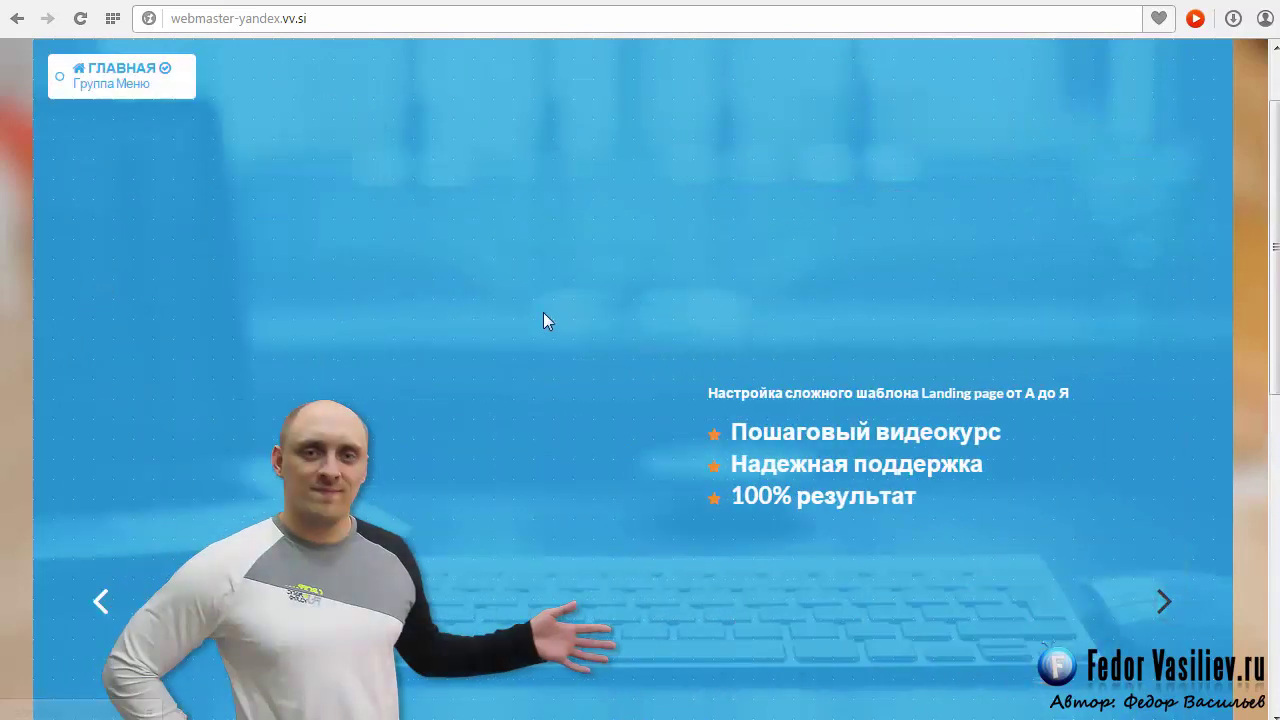
pyautogui.scroll(-2, 600, 350)
pyautogui.click(100, 402)
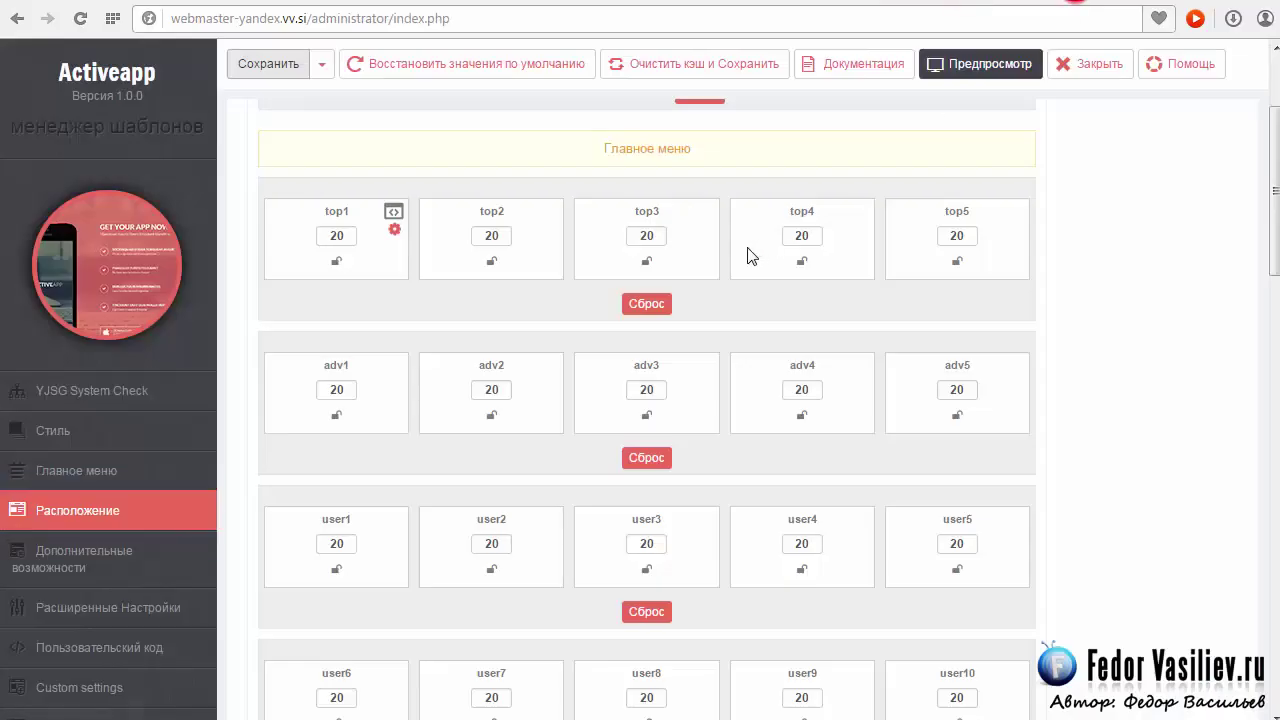
# Close the Activeapp template style and open the site's module manager
pyautogui.scroll(2, 745, 240)
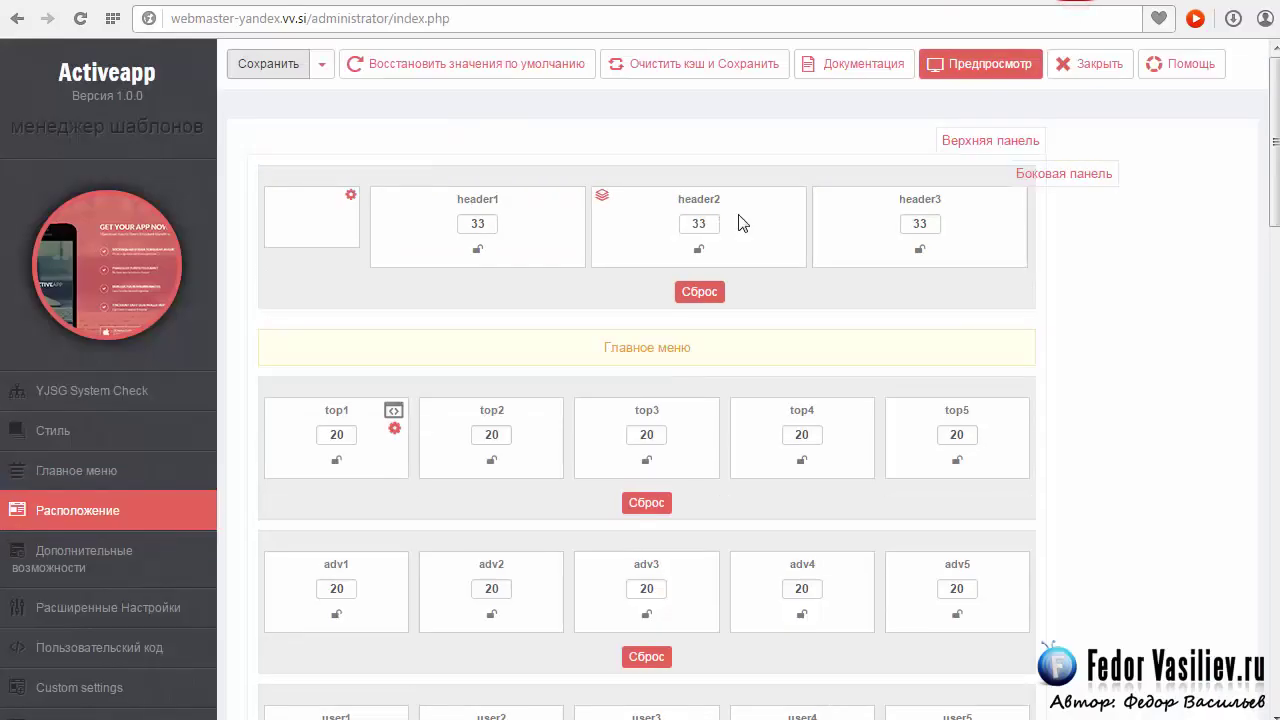
pyautogui.click(1076, 72)
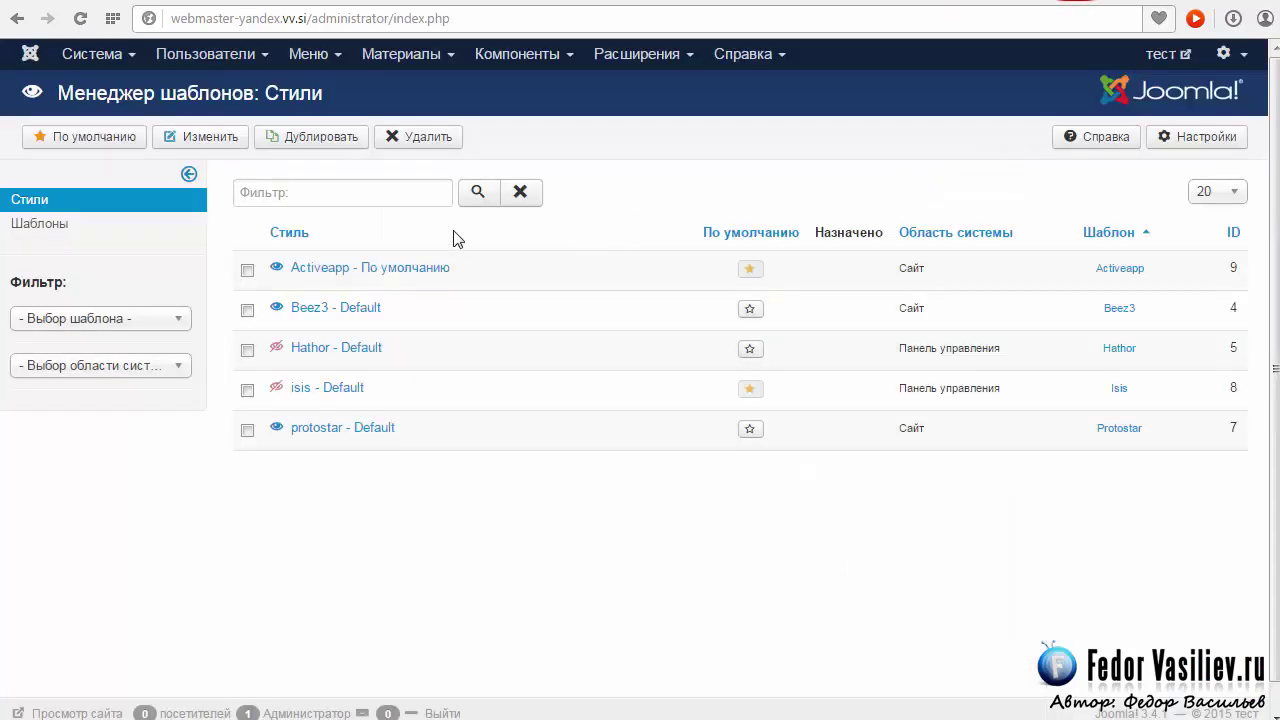
pyautogui.click(630, 56)
pyautogui.click(654, 132)
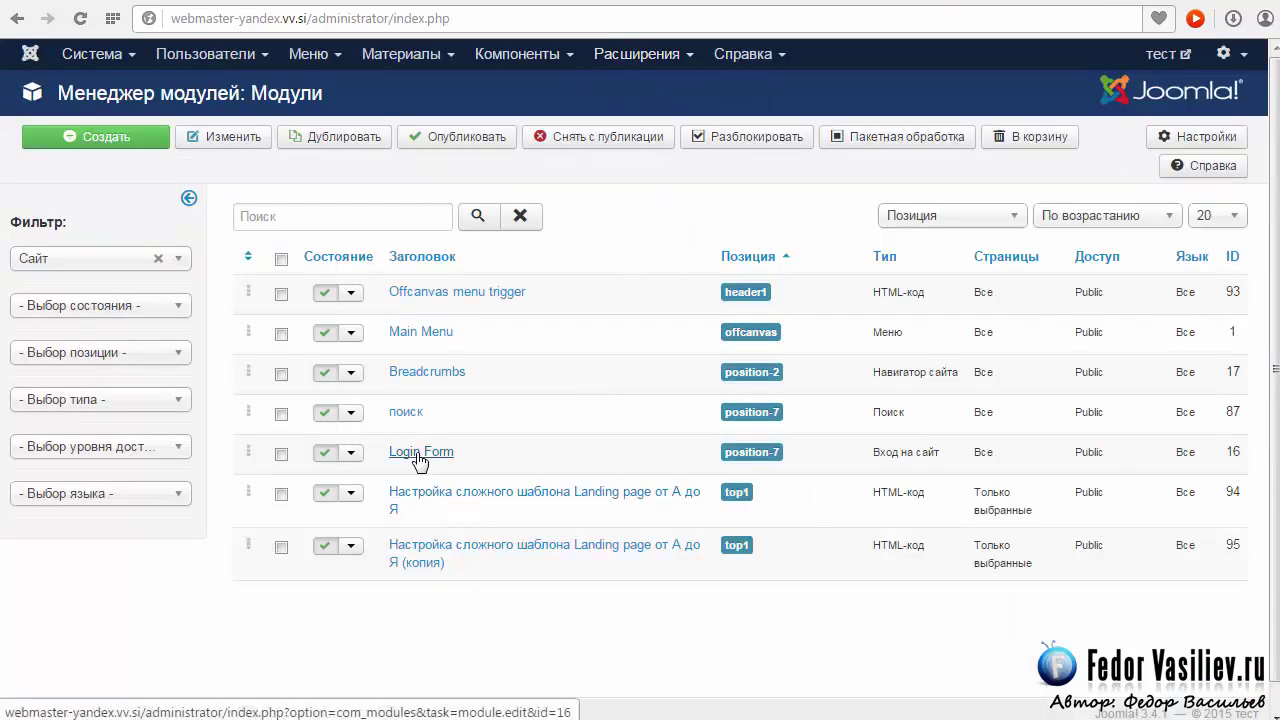
# Open the original top1 module and clear the filled-in text value in its additional parameters
pyautogui.click(426, 494)
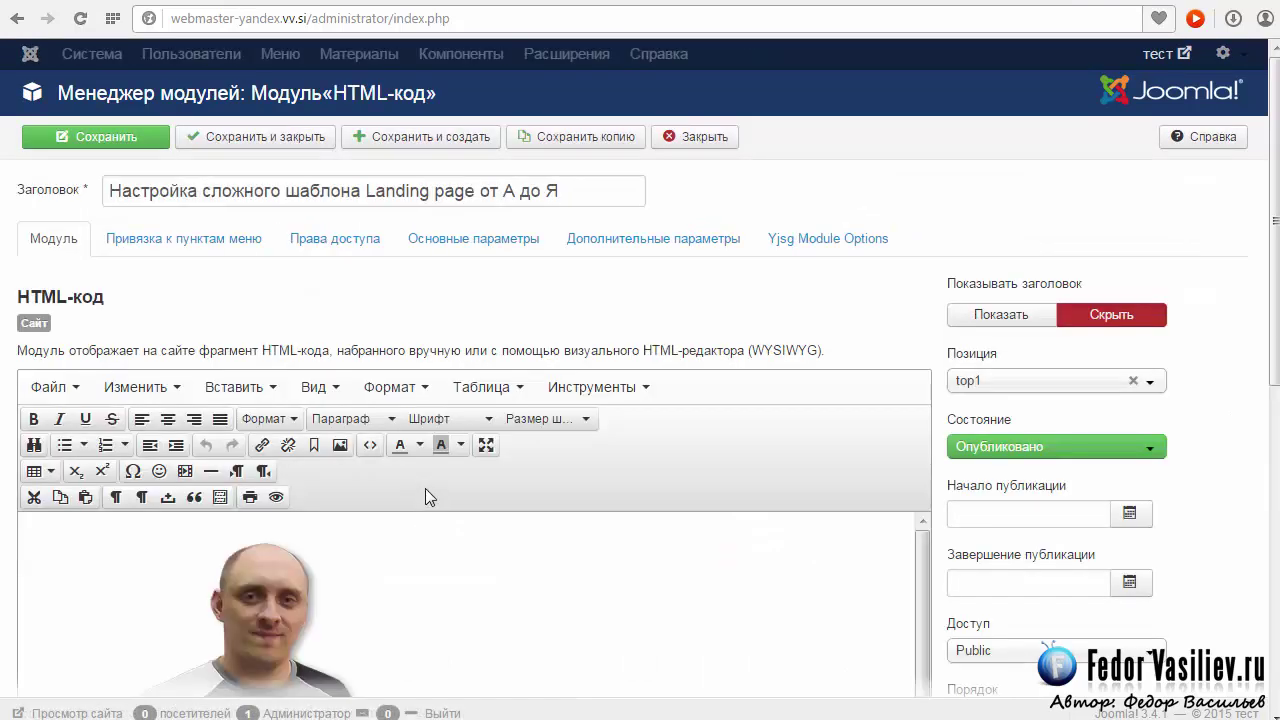
pyautogui.click(690, 248)
pyautogui.moveTo(266, 337); pyautogui.dragTo(233, 356)
pyautogui.press('BackSpace')
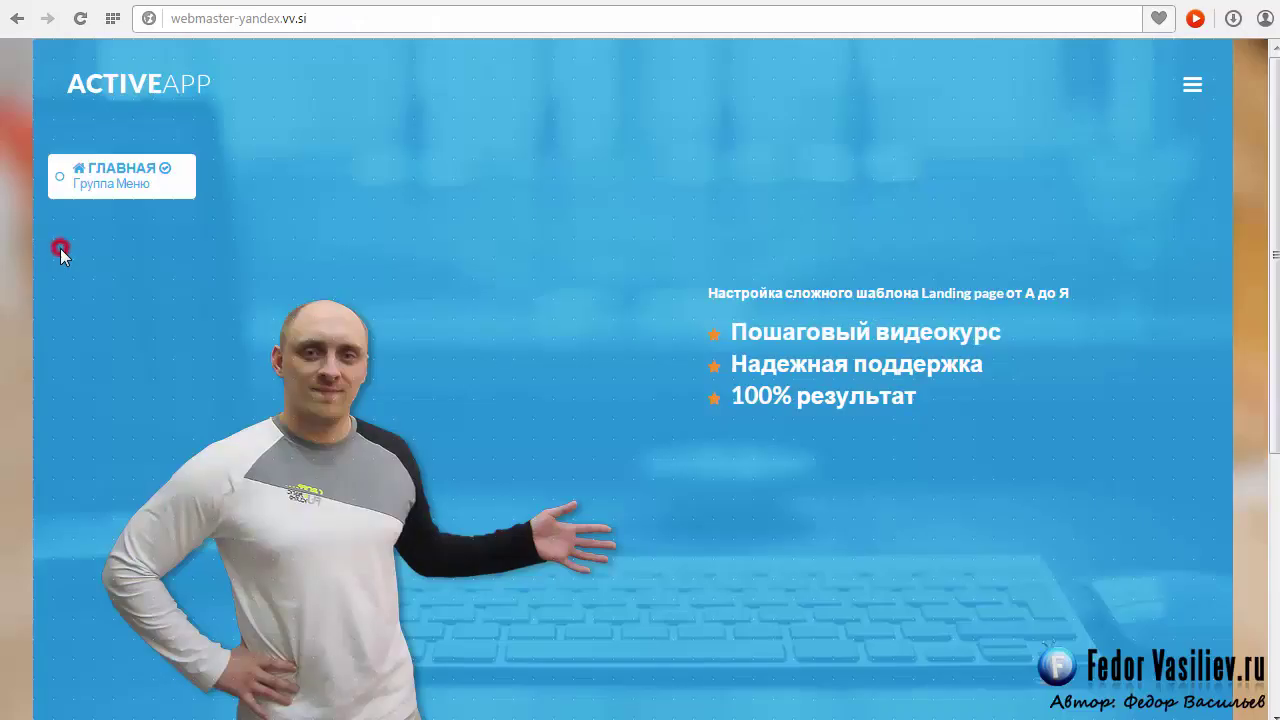
# Check the slider's pagination on the front page, and open the copied top1 module in the module manager
pyautogui.scroll(-2, 60, 255)
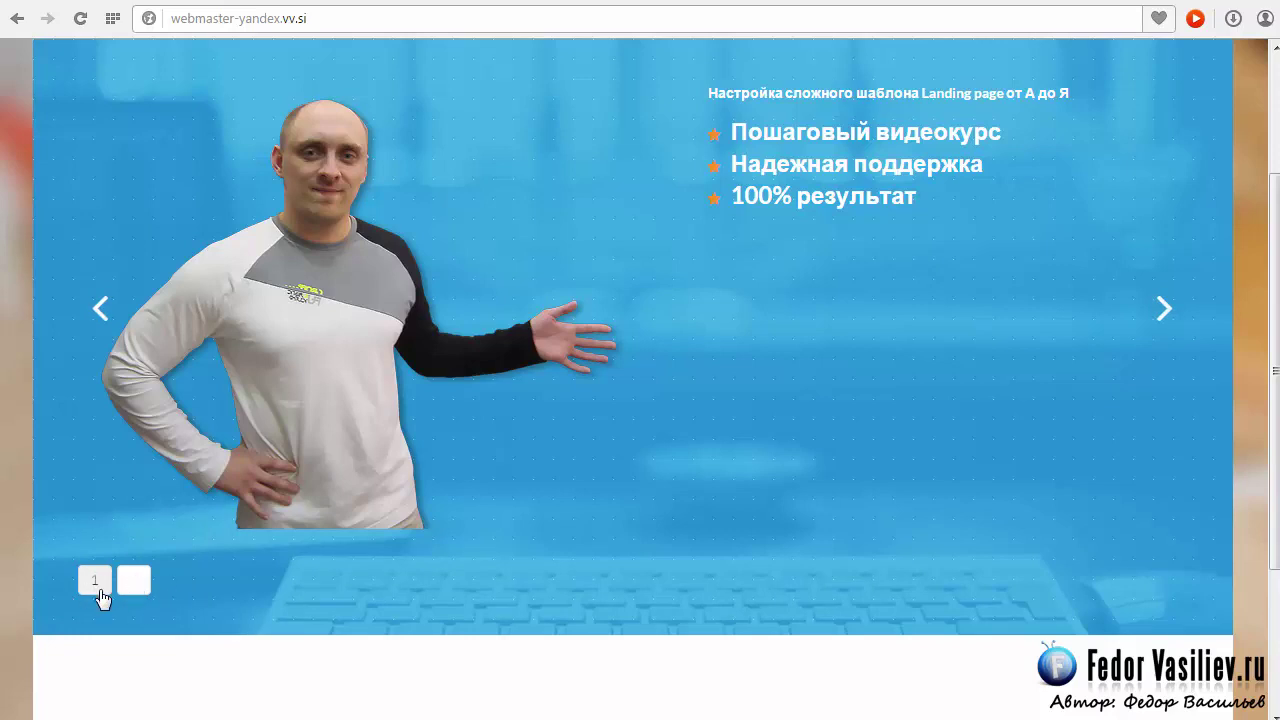
pyautogui.click(1076, 2)
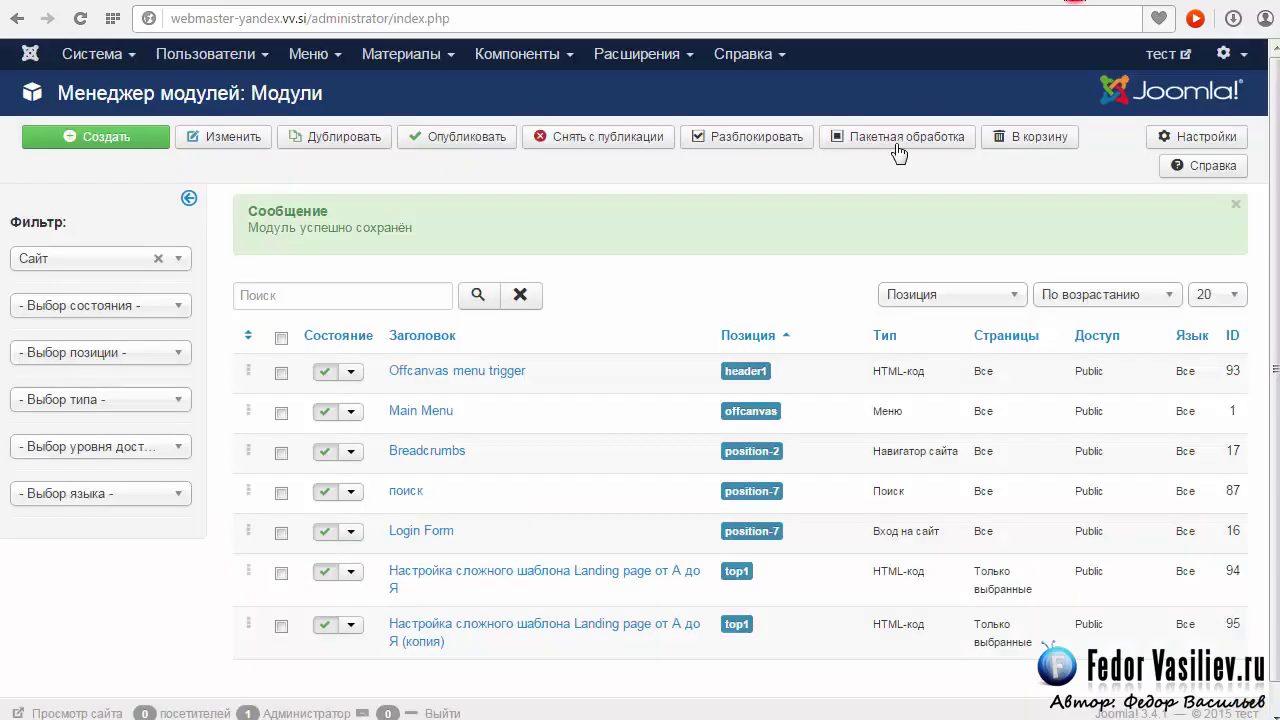
pyautogui.click(562, 623)
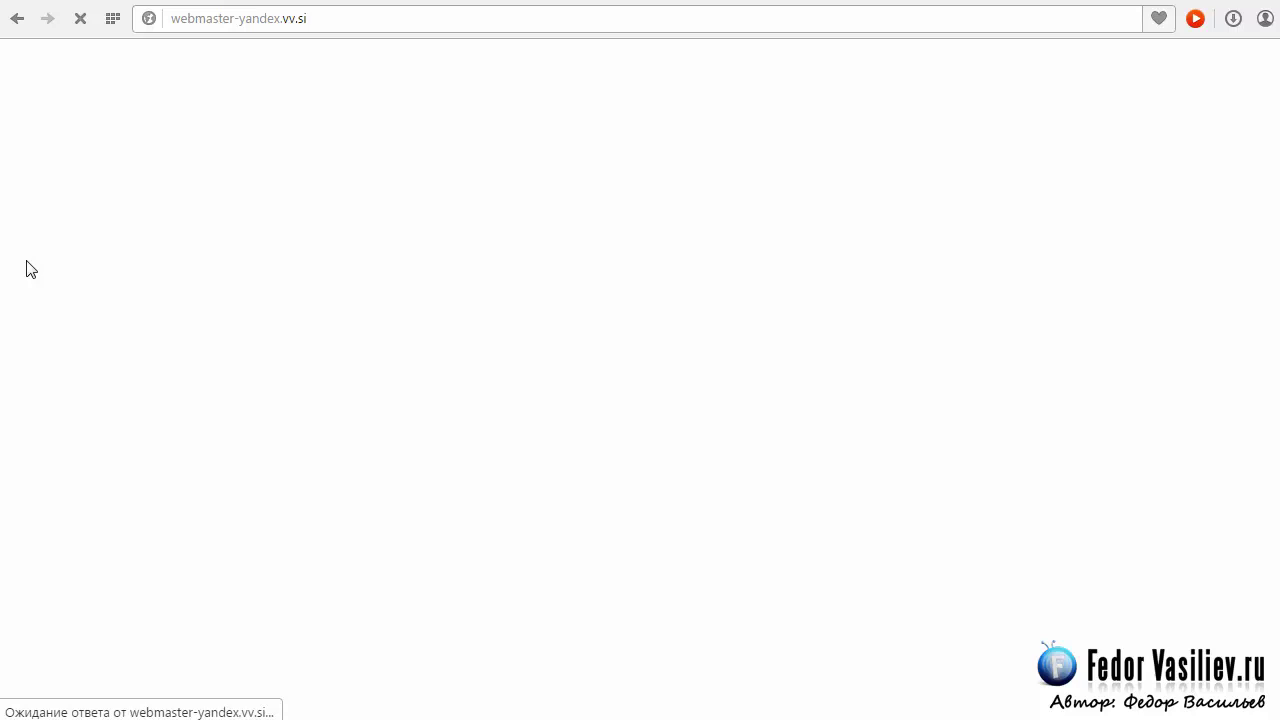
# Check the reloaded front page's header slider by switching slides with the pagination dots and both arrows
pyautogui.scroll(-3, 400, 400)
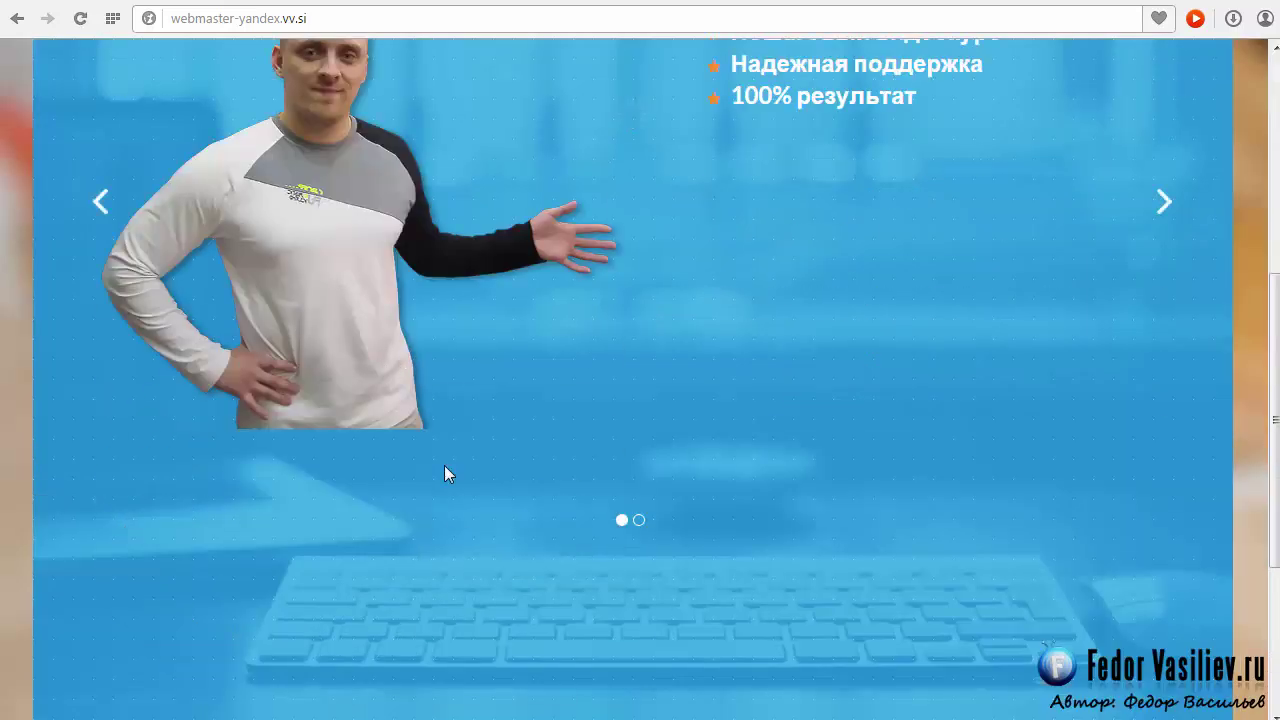
pyautogui.click(639, 520)
pyautogui.click(621, 521)
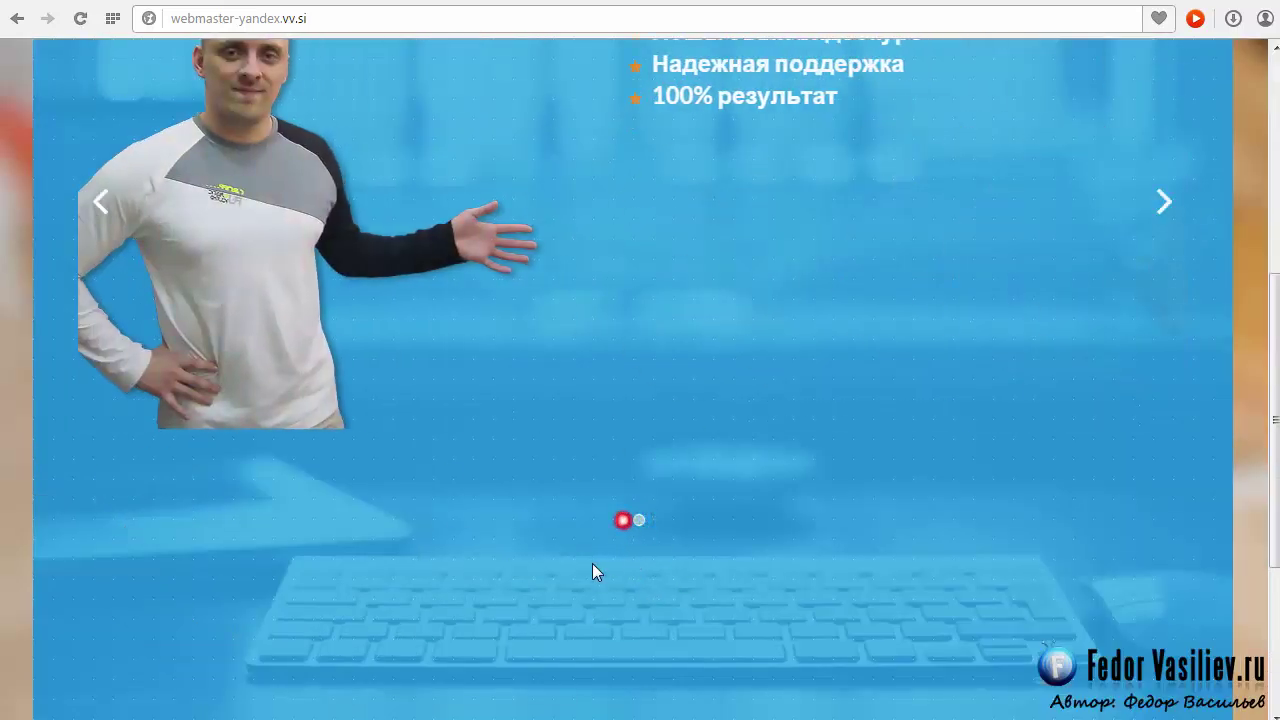
pyautogui.scroll(1, 669, 543)
pyautogui.click(639, 621)
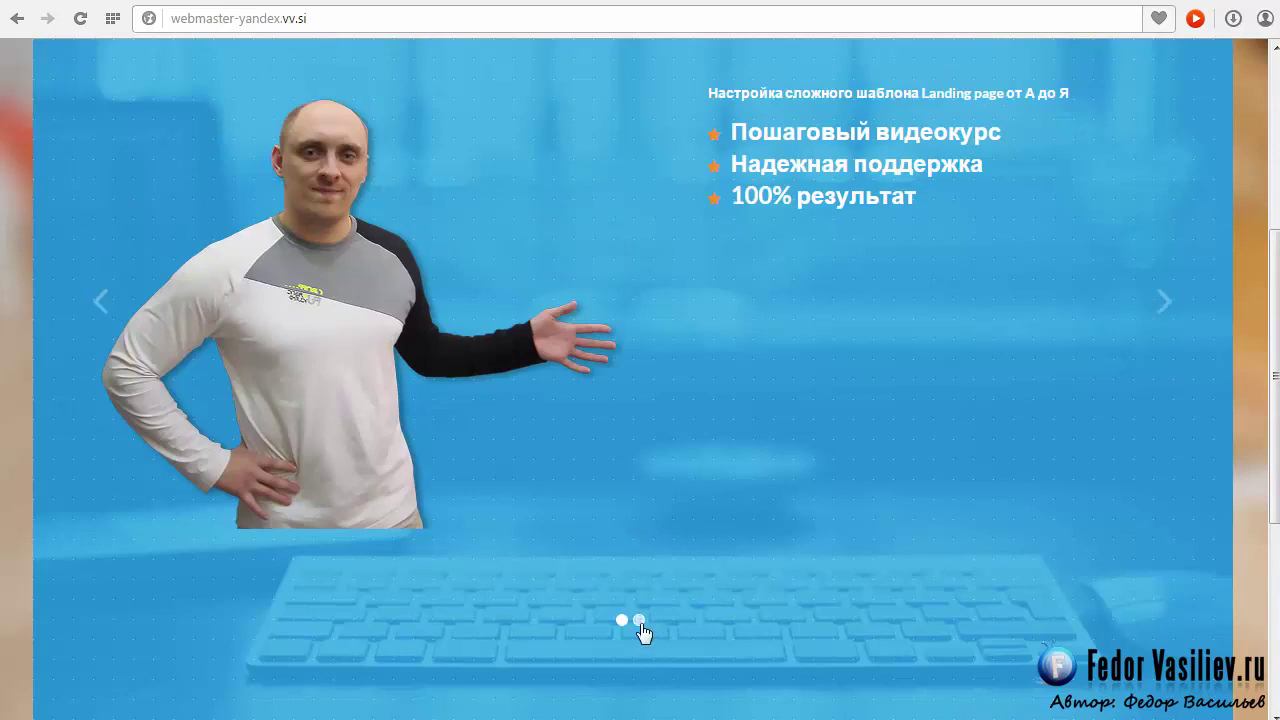
pyautogui.scroll(3, 620, 504)
pyautogui.scroll(-2, 636, 490)
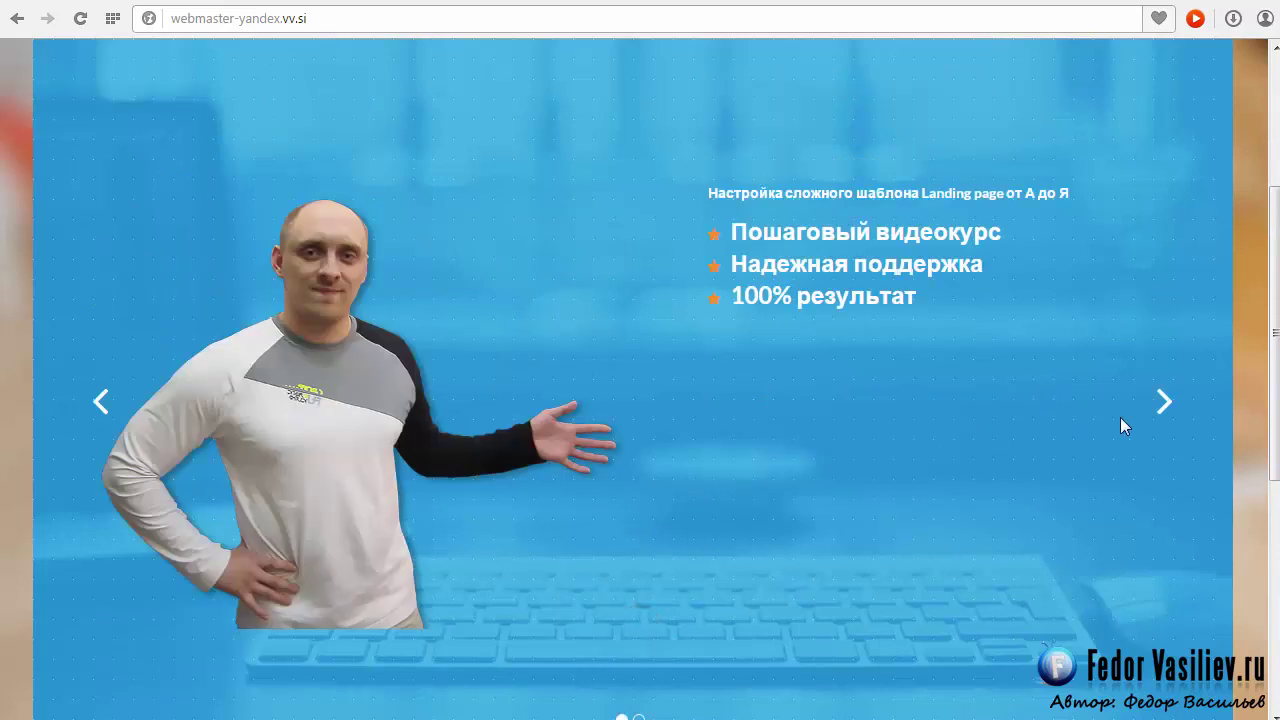
pyautogui.click(1162, 403)
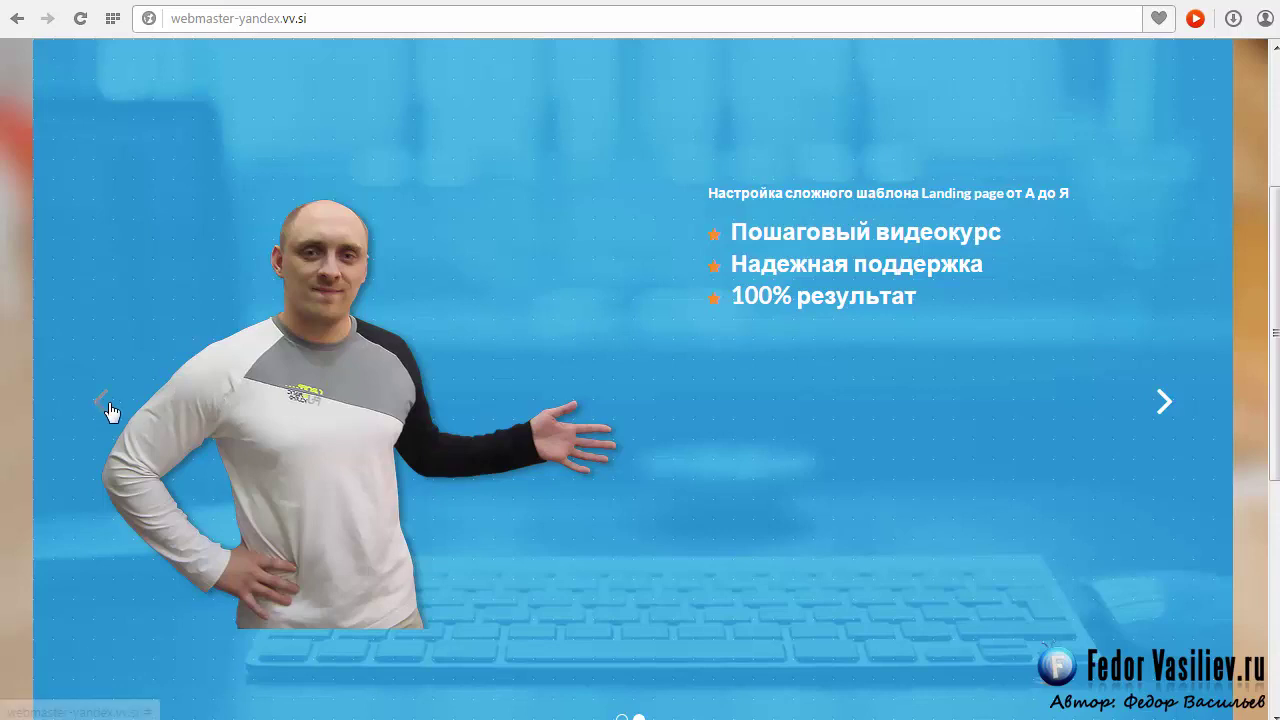
pyautogui.click(102, 402)
pyautogui.click(1160, 401)
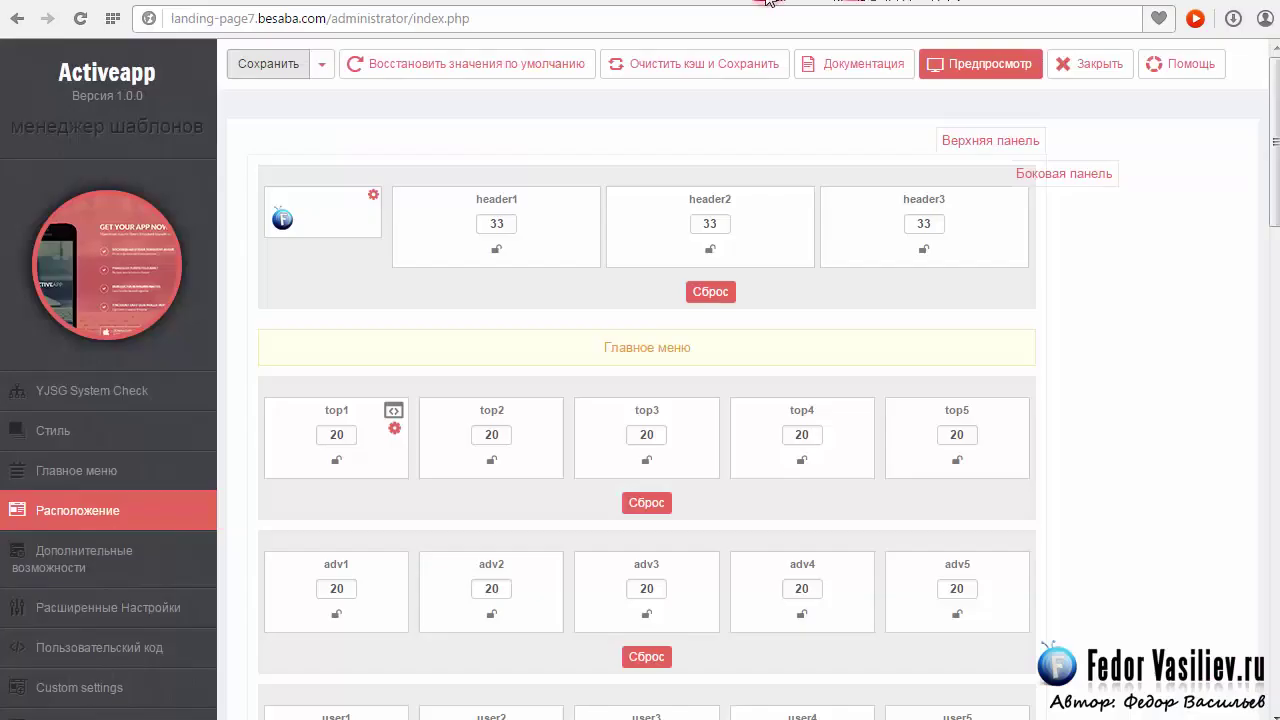
# Review the effect type options in the reference site's top1 slider settings
pyautogui.click(394, 429)
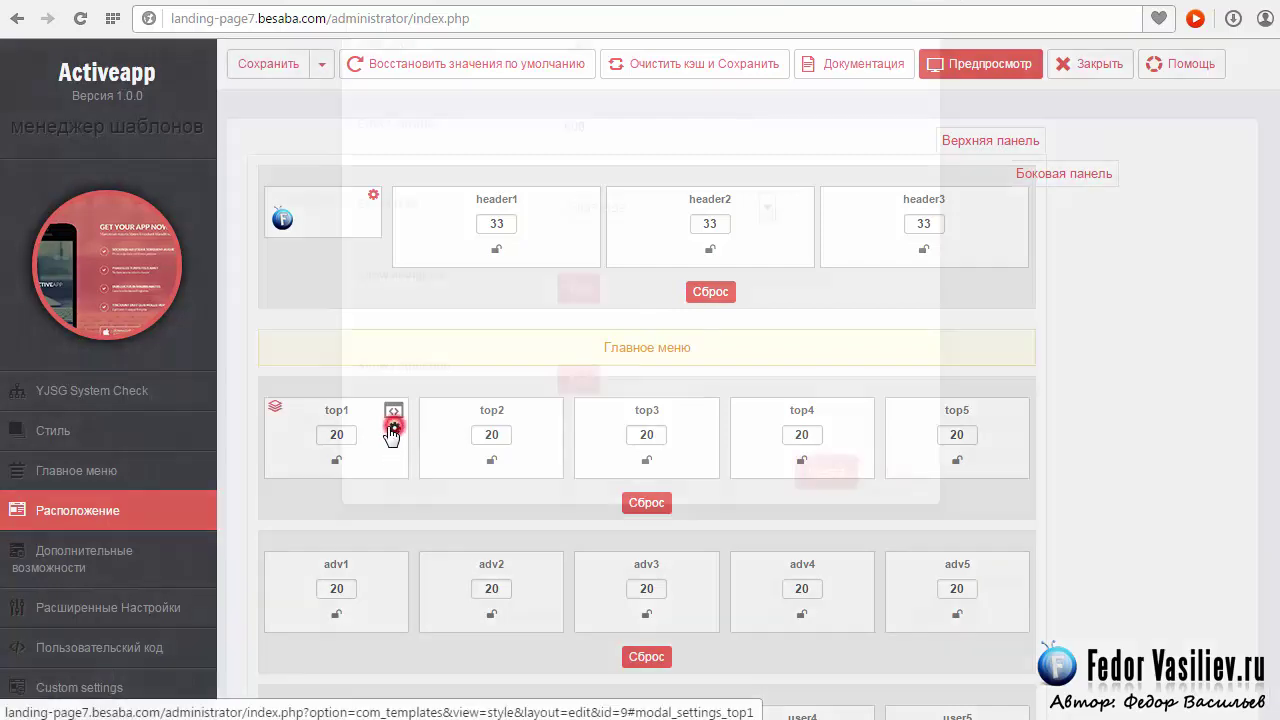
pyautogui.click(651, 331)
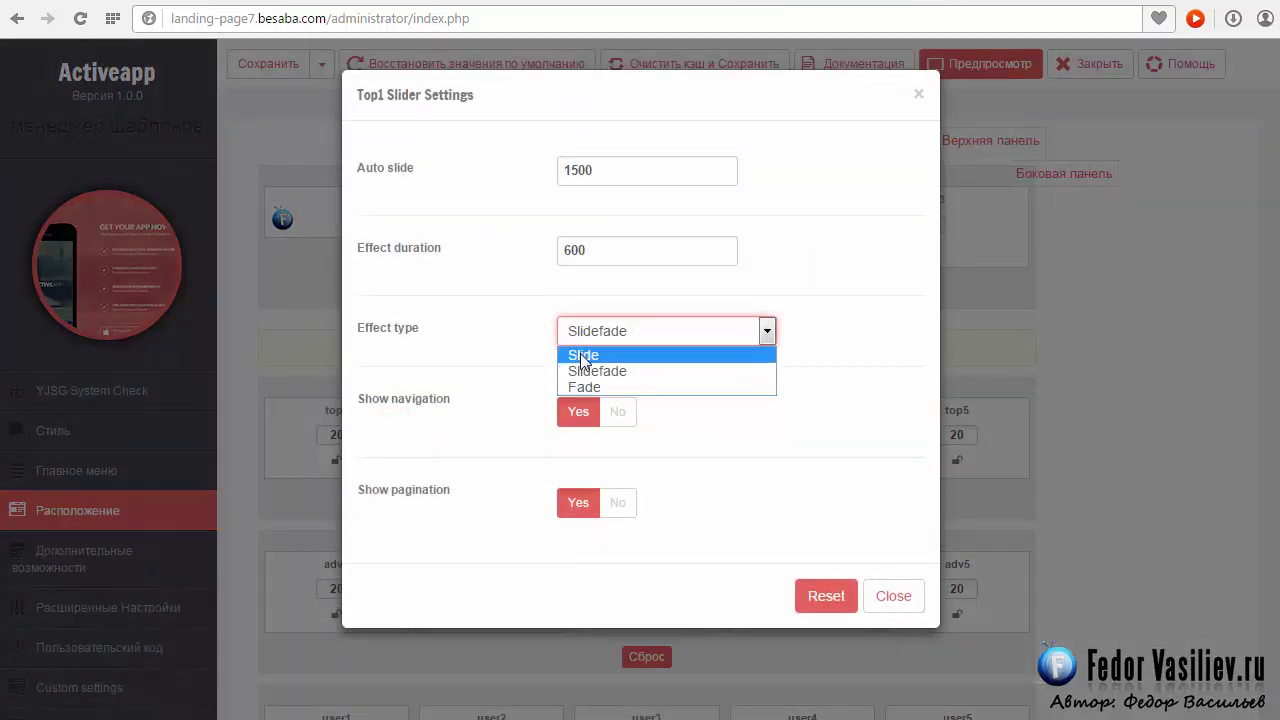
pyautogui.click(500, 334)
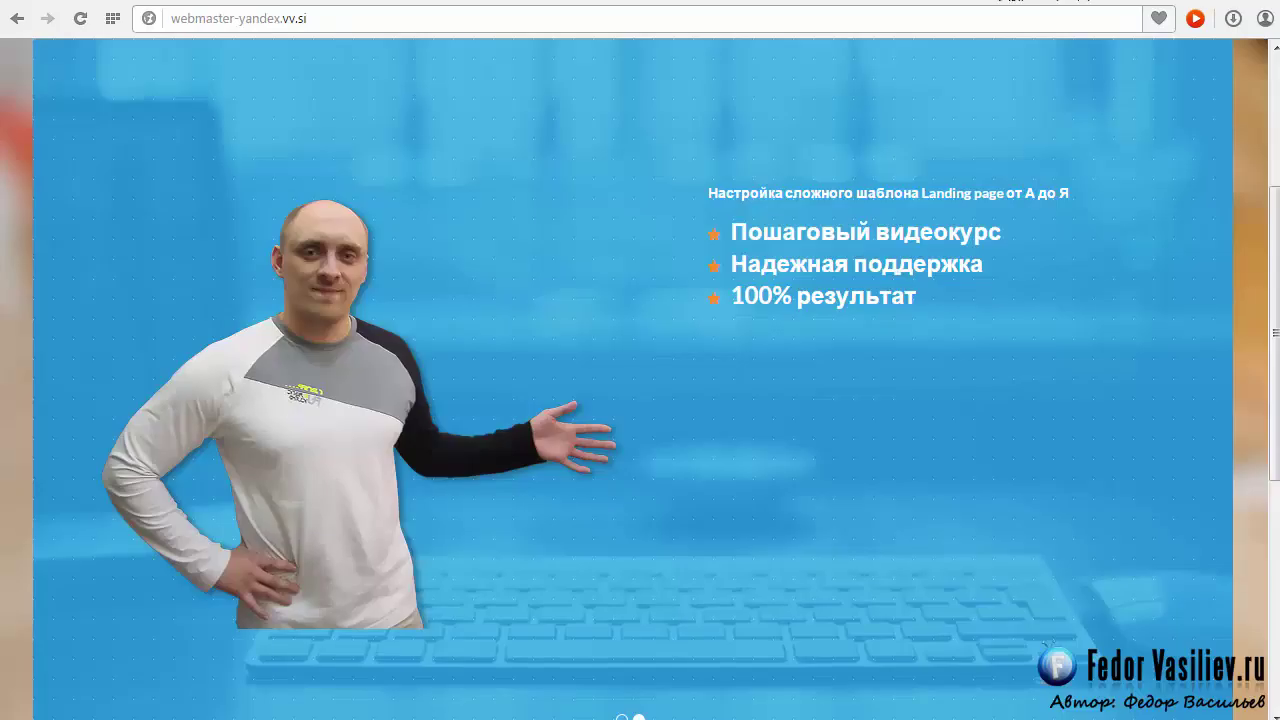
# Advance the front page slider to the next slide and examine its photo, heading and list
pyautogui.scroll(1, 903, 318)
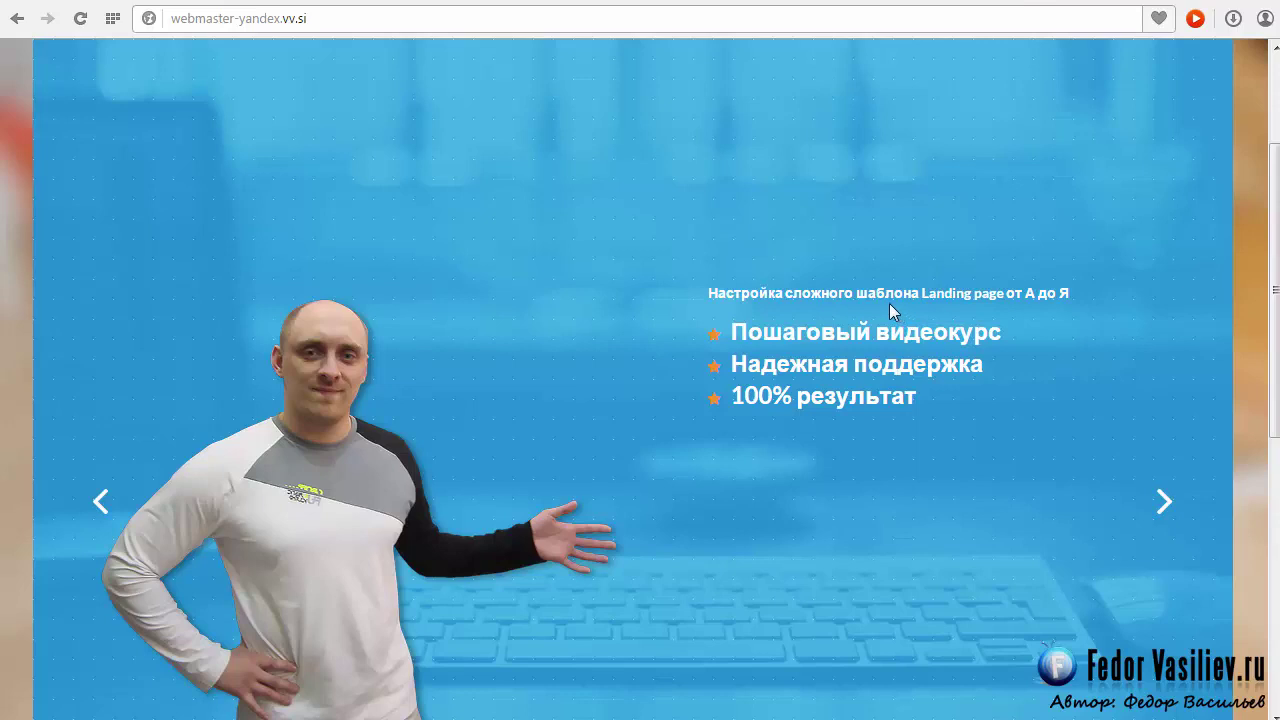
pyautogui.click(1163, 503)
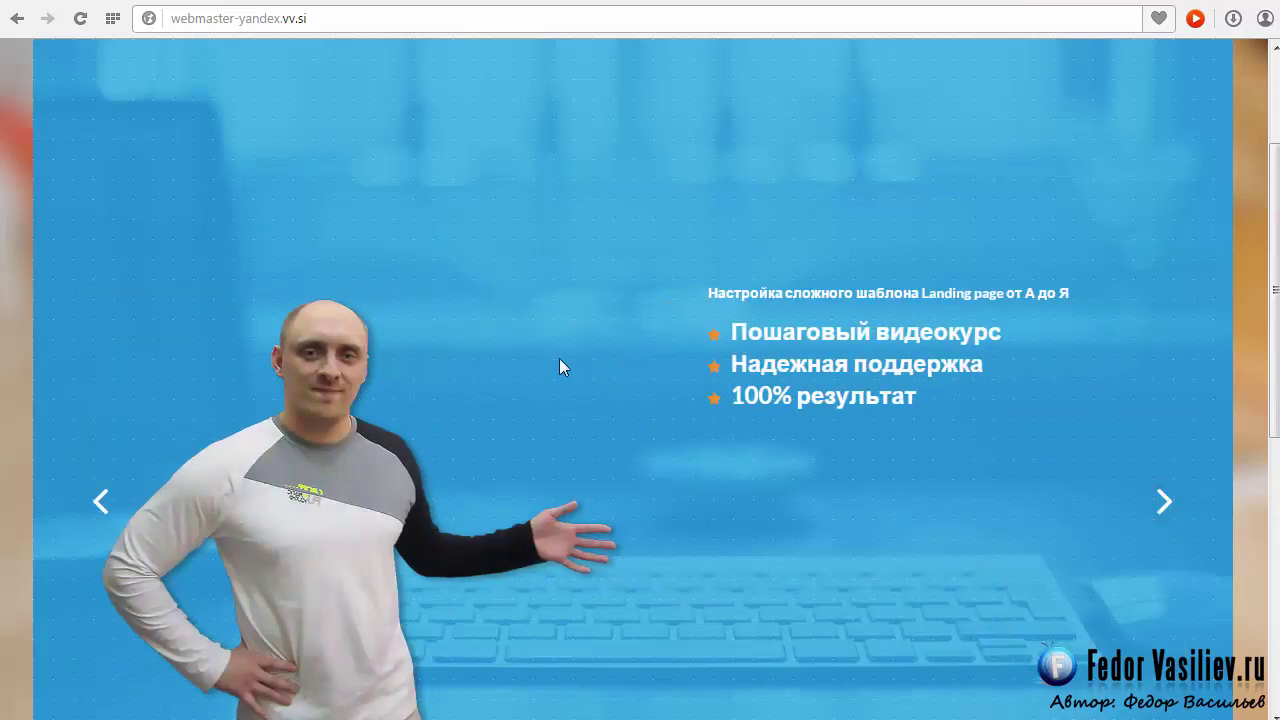
pyautogui.scroll(-2, 463, 349)
pyautogui.scroll(1, 466, 347)
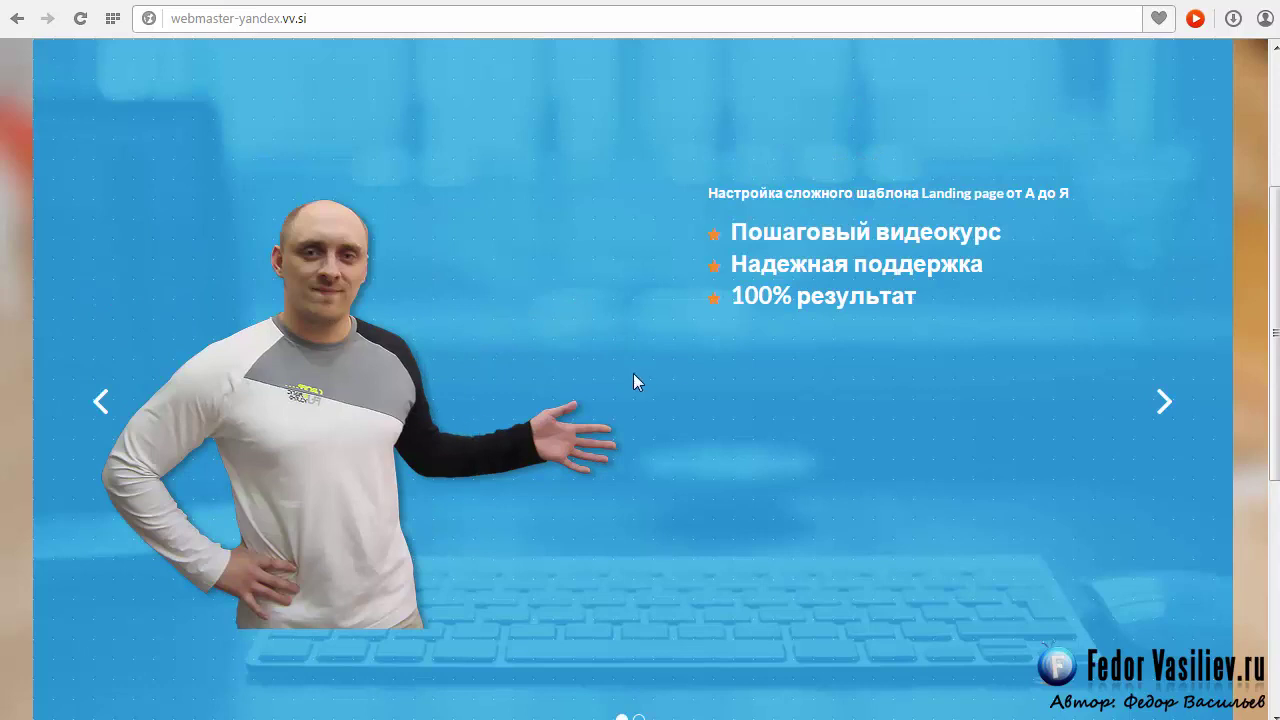
pyautogui.scroll(1, 630, 373)
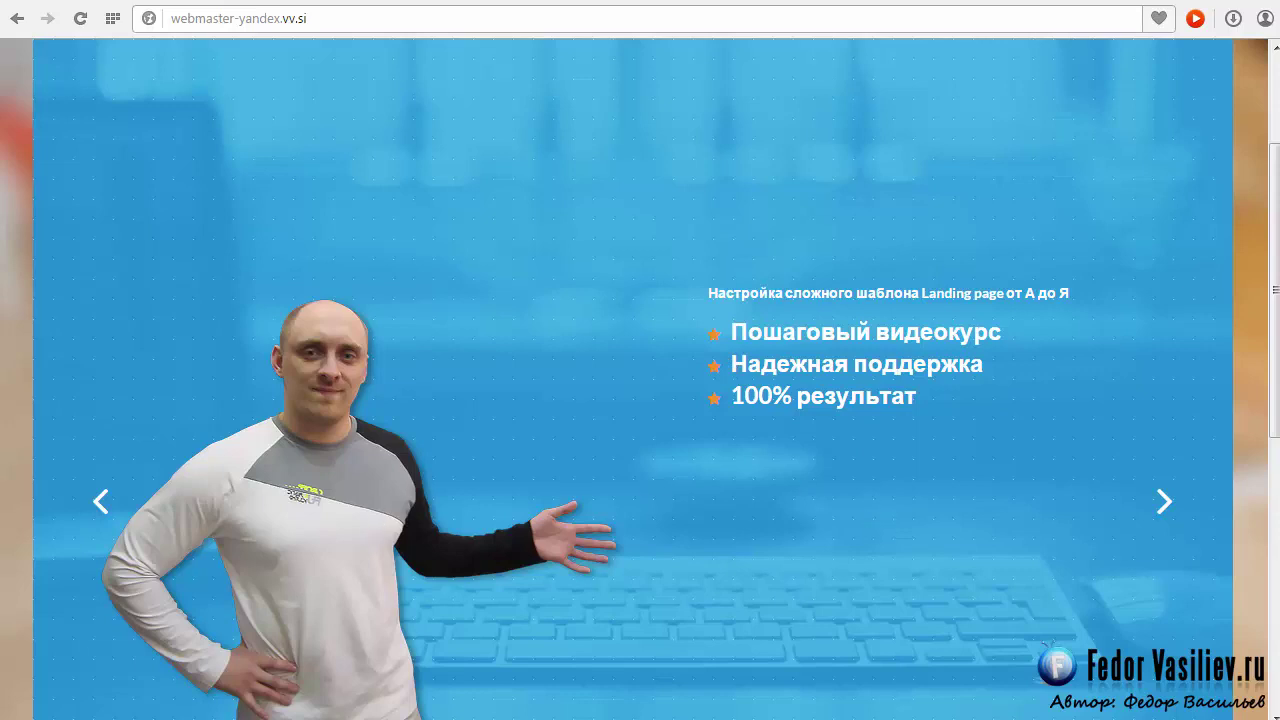
# Switch to the reference landing page in the other browser, widen its window and view the whole header slider
pyautogui.hotkey('alt', 'Tab')
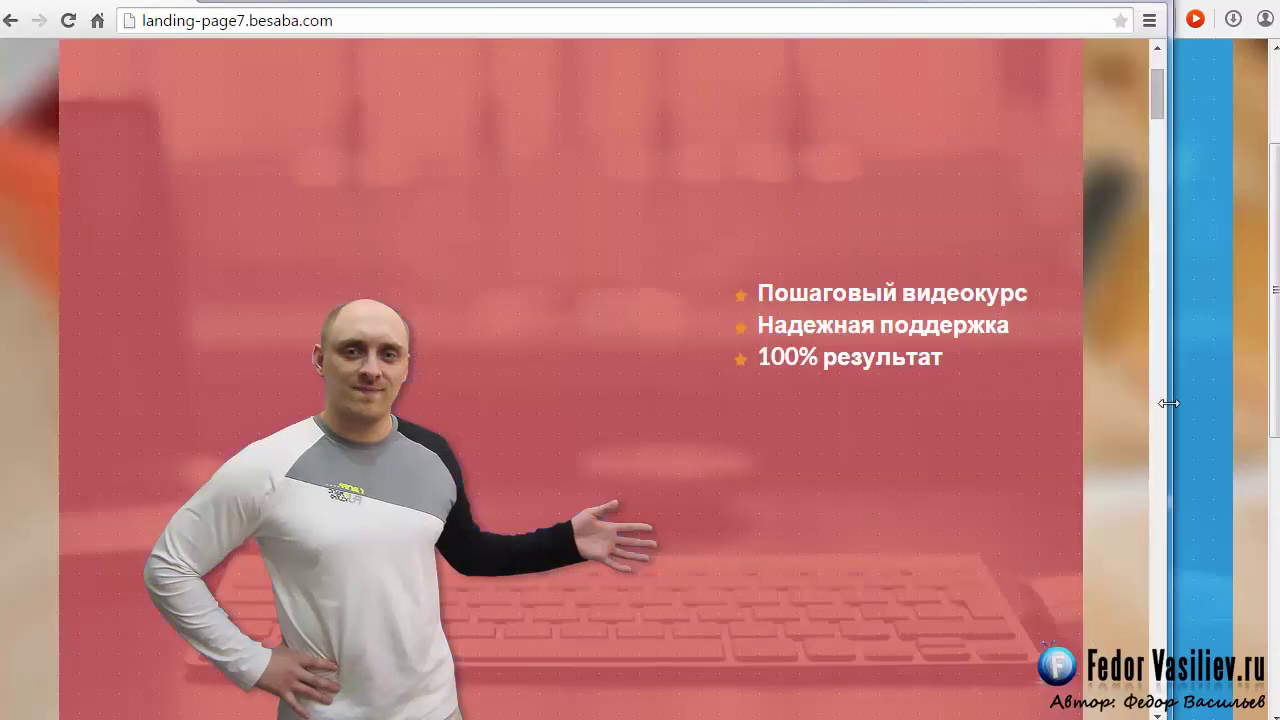
pyautogui.moveTo(1169, 403); pyautogui.dragTo(1271, 421)
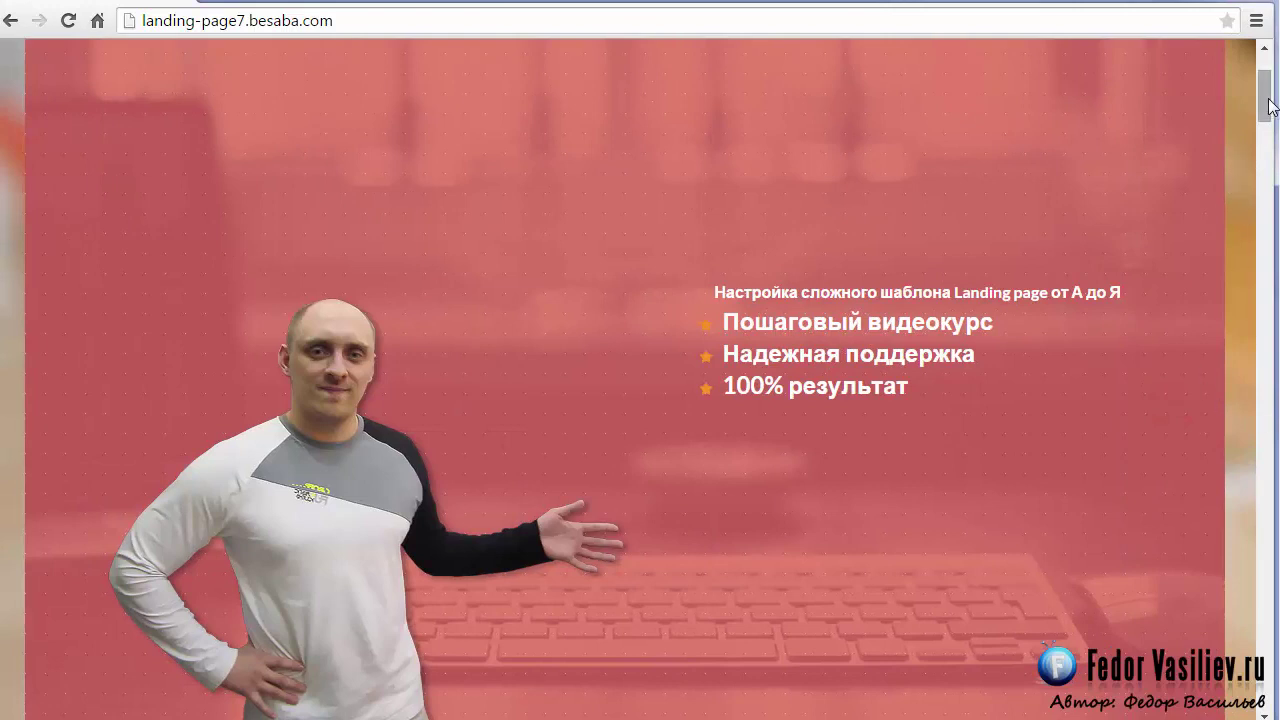
pyautogui.moveTo(1268, 104); pyautogui.dragTo(1270, 123)
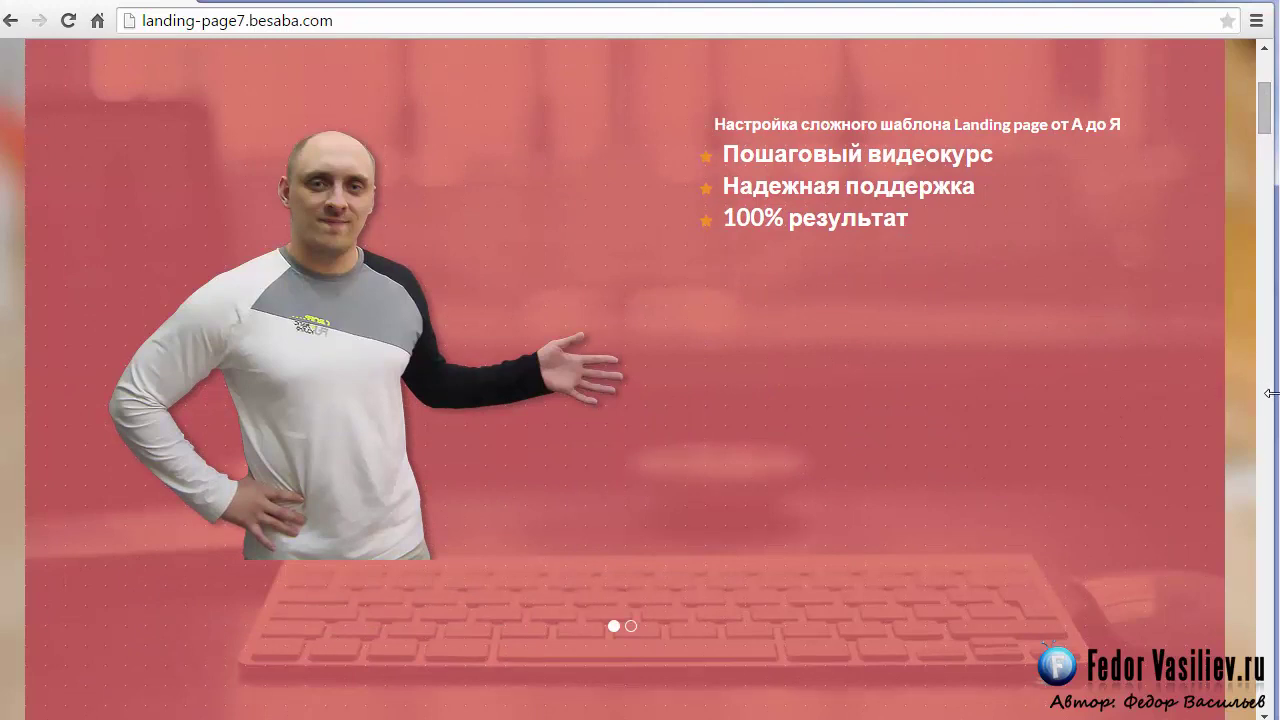
# Narrow the reference page's window in stages to about half the screen to check how the slider adapts
pyautogui.moveTo(1270, 393); pyautogui.dragTo(948, 370)
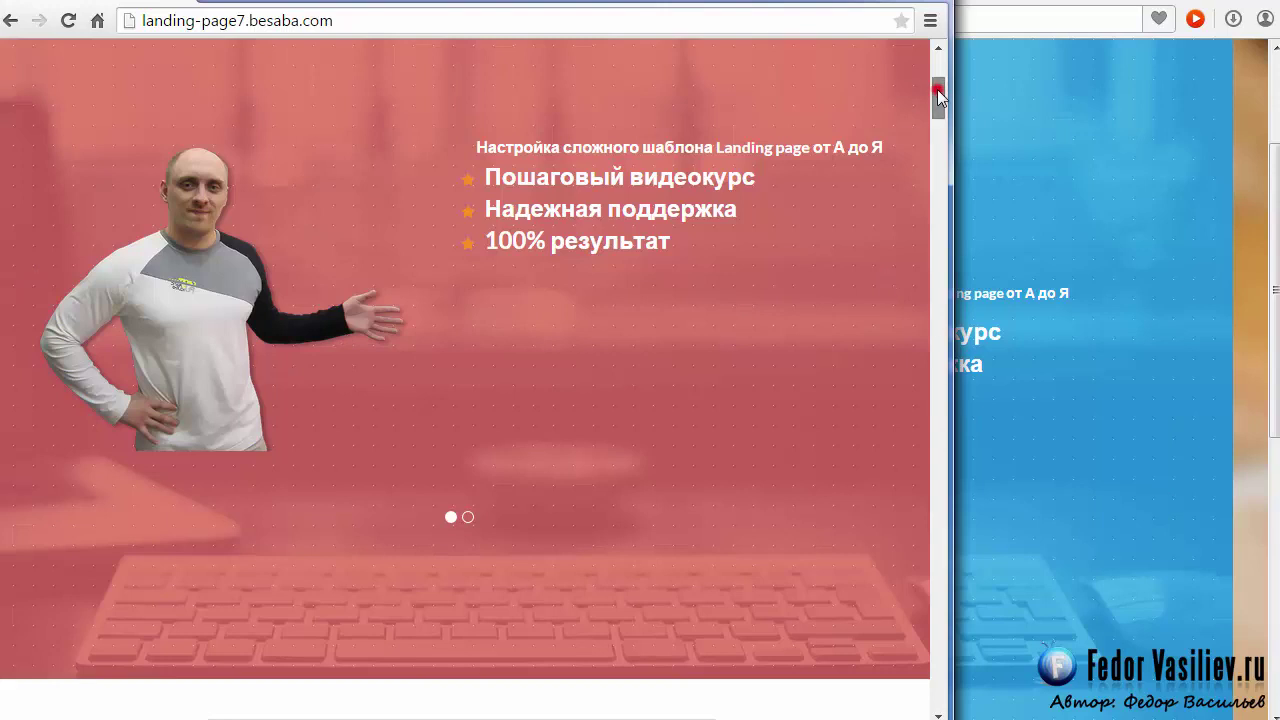
pyautogui.scroll(1, 937, 89)
pyautogui.moveTo(949, 473); pyautogui.dragTo(706, 457)
pyautogui.scroll(-2, 411, 314)
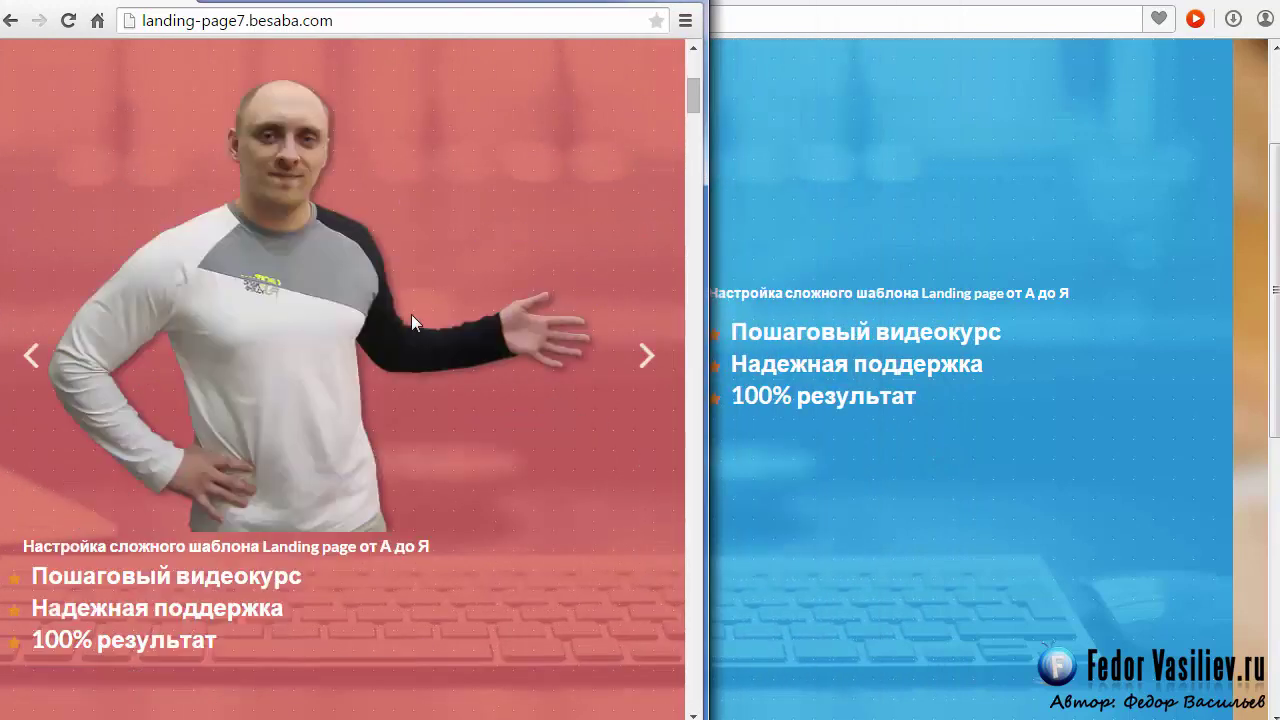
# Examine the reference slider's narrow layout, shrink the window to phone width, and return to the site's front page
pyautogui.scroll(2, 160, 449)
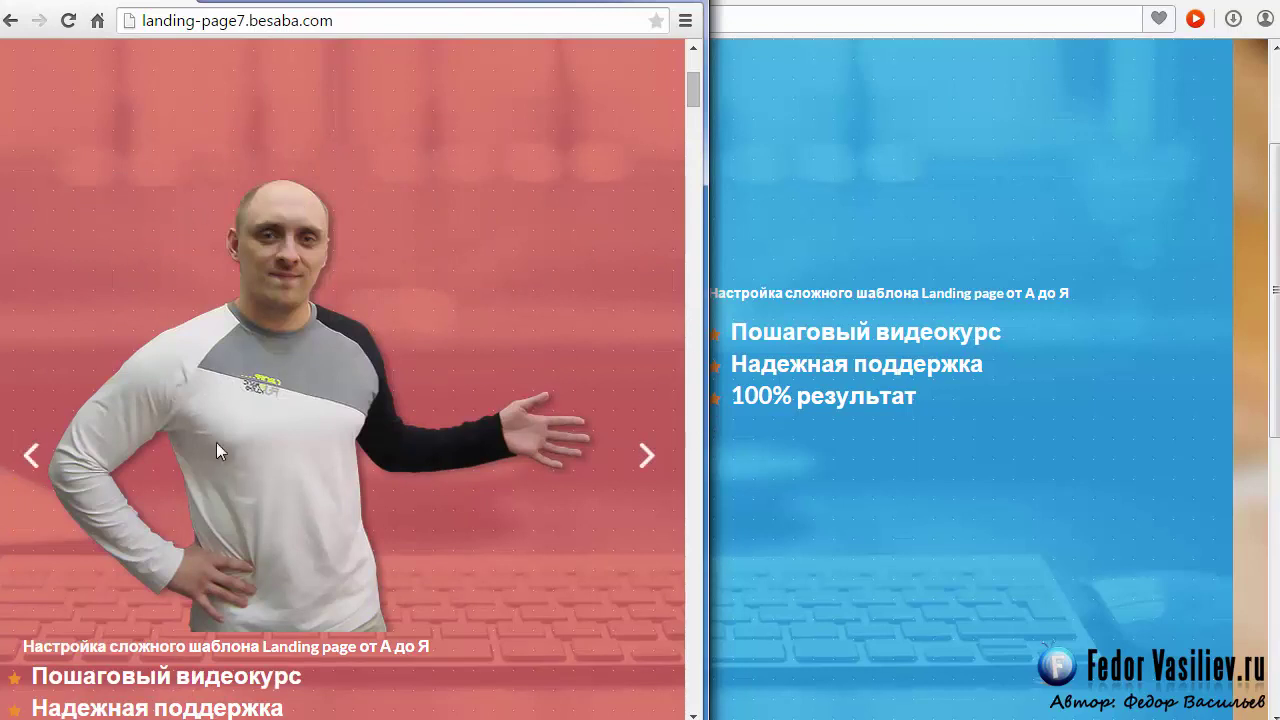
pyautogui.scroll(-3, 255, 403)
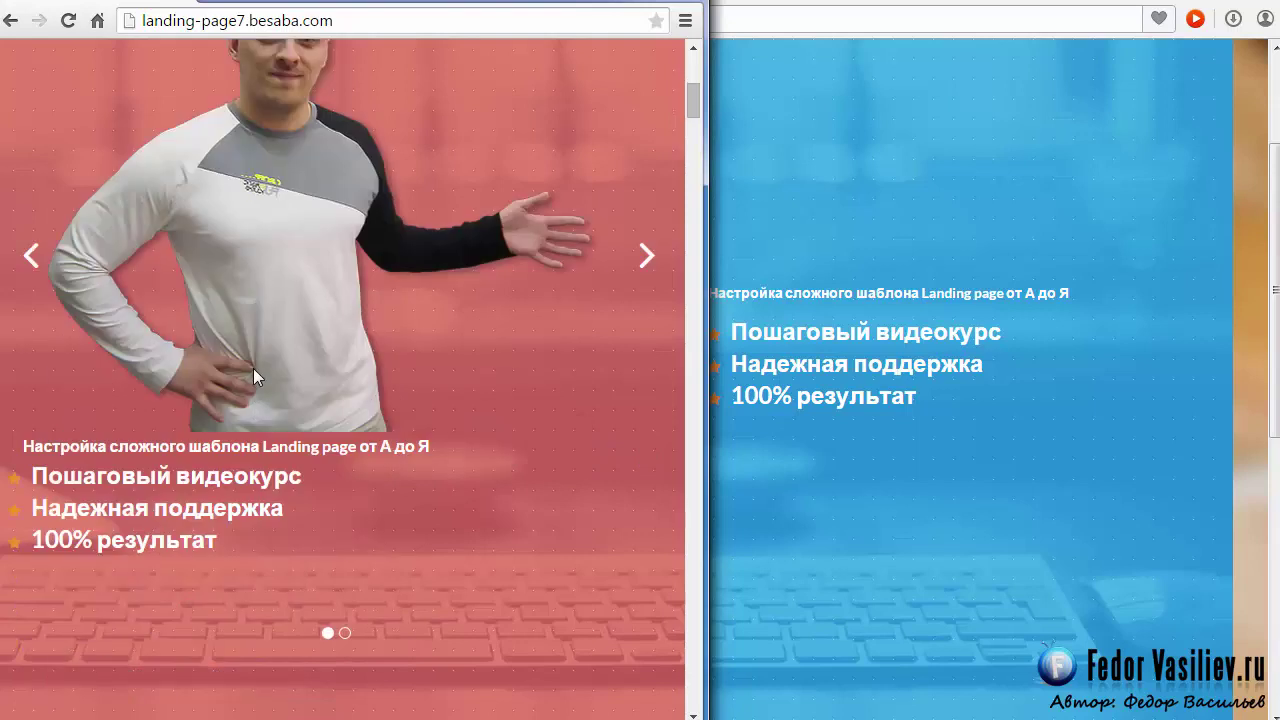
pyautogui.scroll(3, 253, 370)
pyautogui.moveTo(700, 463); pyautogui.dragTo(298, 420)
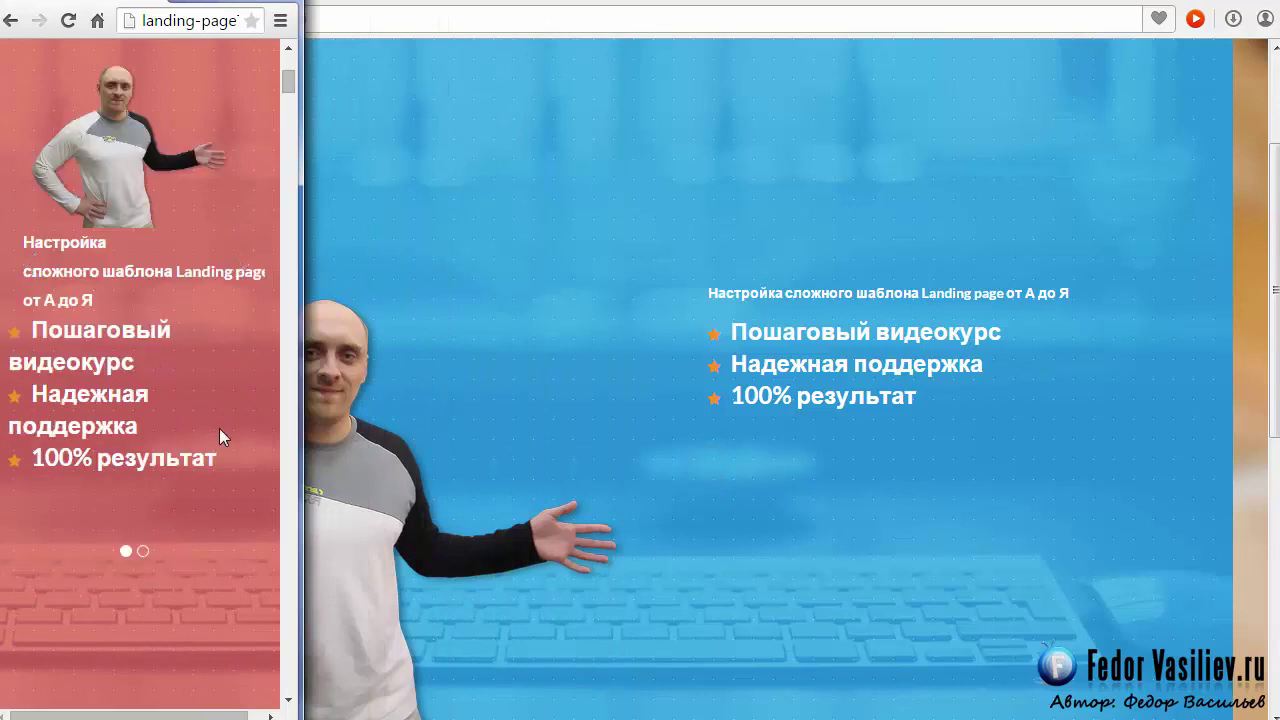
pyautogui.click(409, 347)
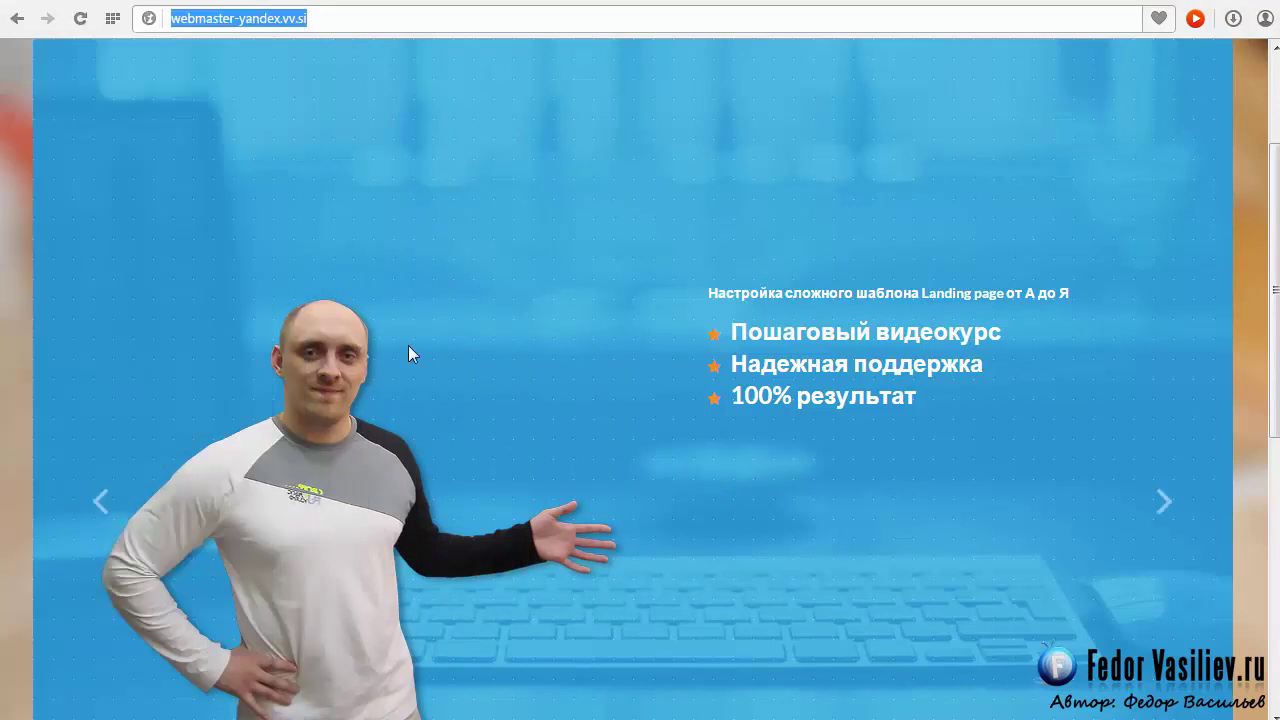